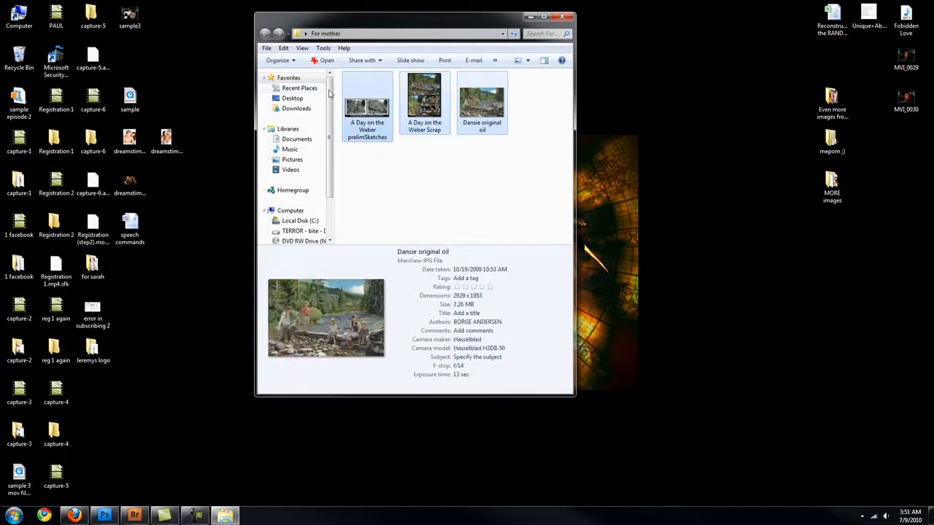
- Switch to Photoshop and open all three images from the For mother folder on the Desktop
click(104, 516)
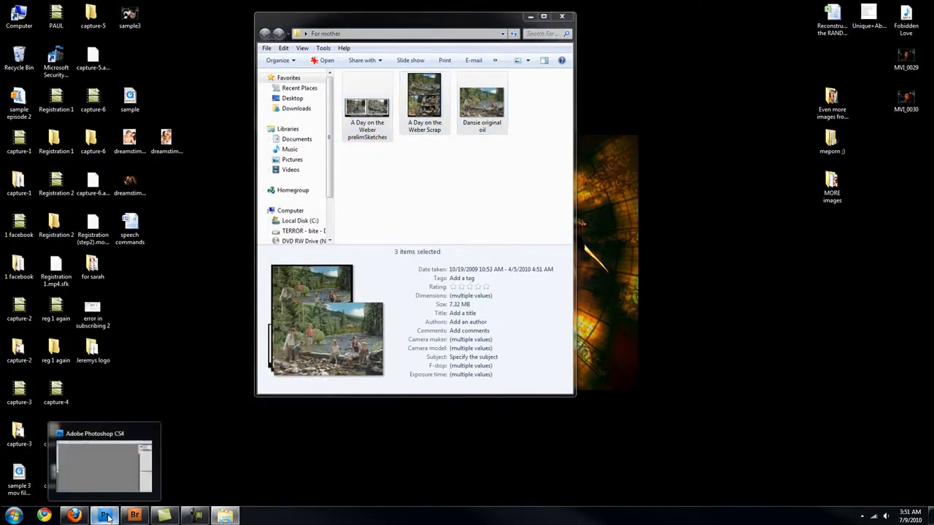
click(108, 518)
click(30, 8)
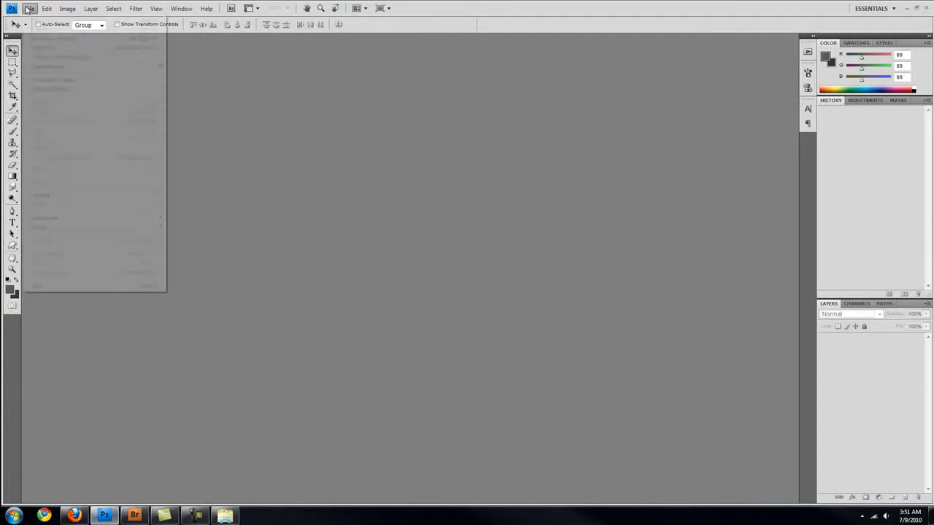
click(42, 30)
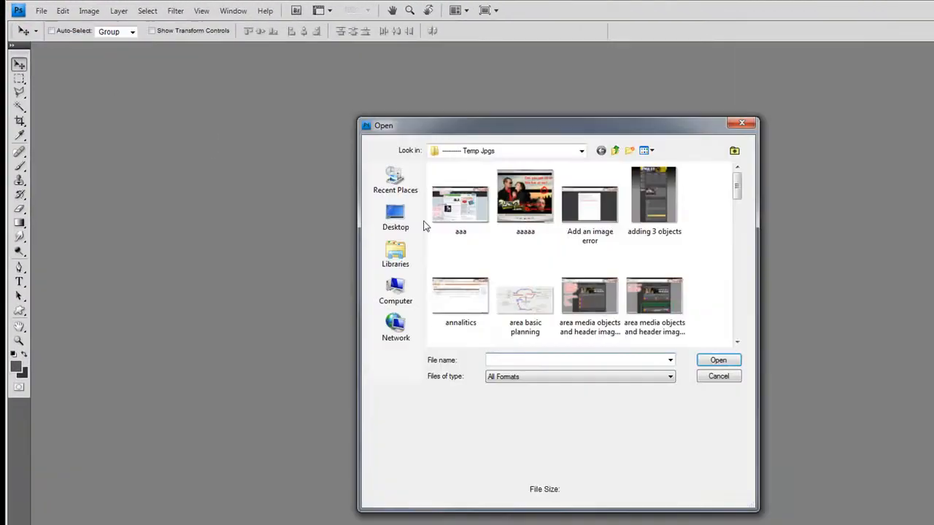
click(615, 151)
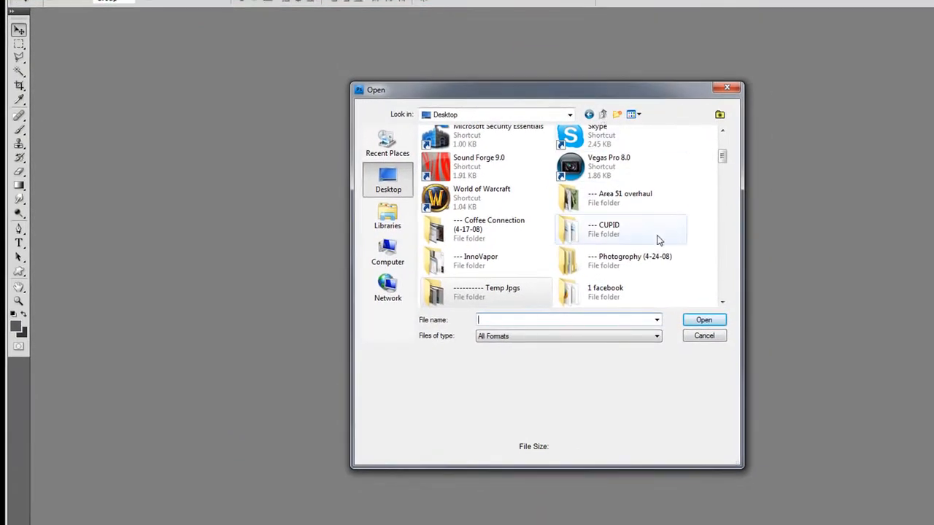
scroll(661, 238, down, 5)
scroll(661, 234, down, 3)
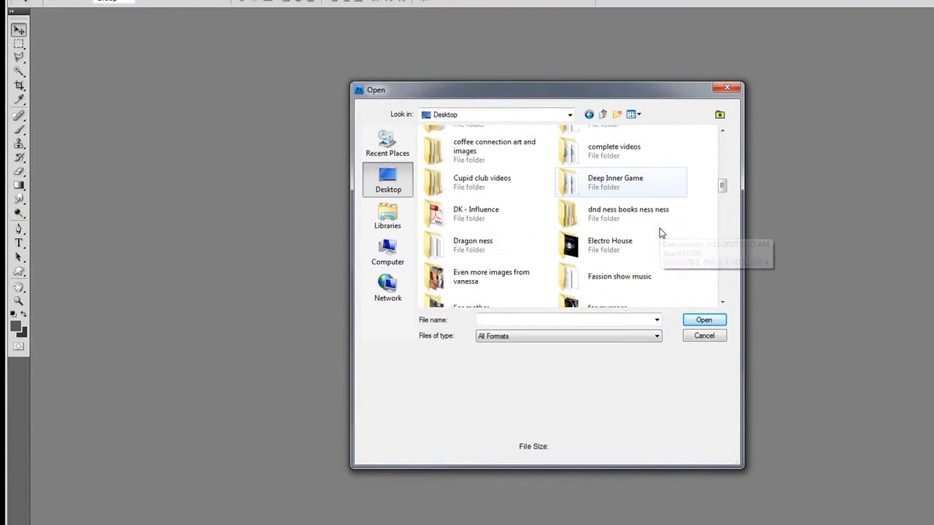
double_click(465, 208)
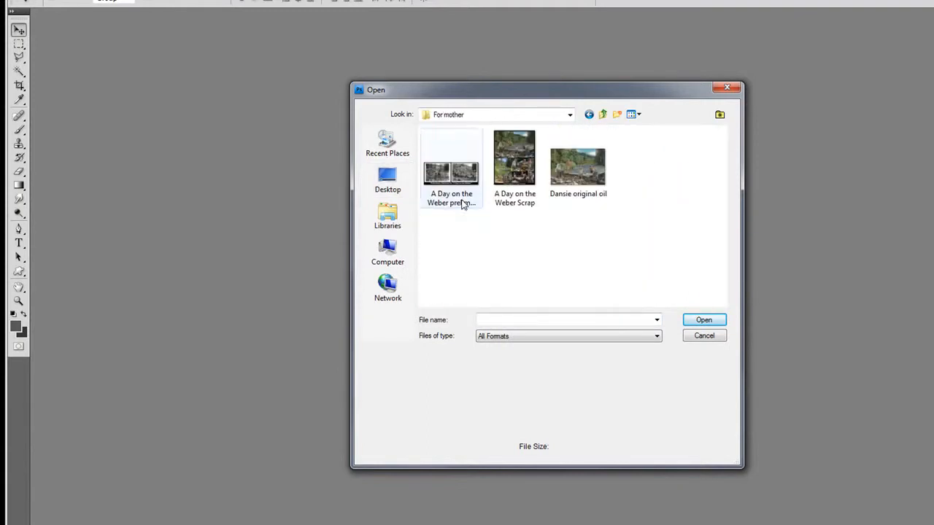
drag(588, 233, 411, 156)
click(703, 321)
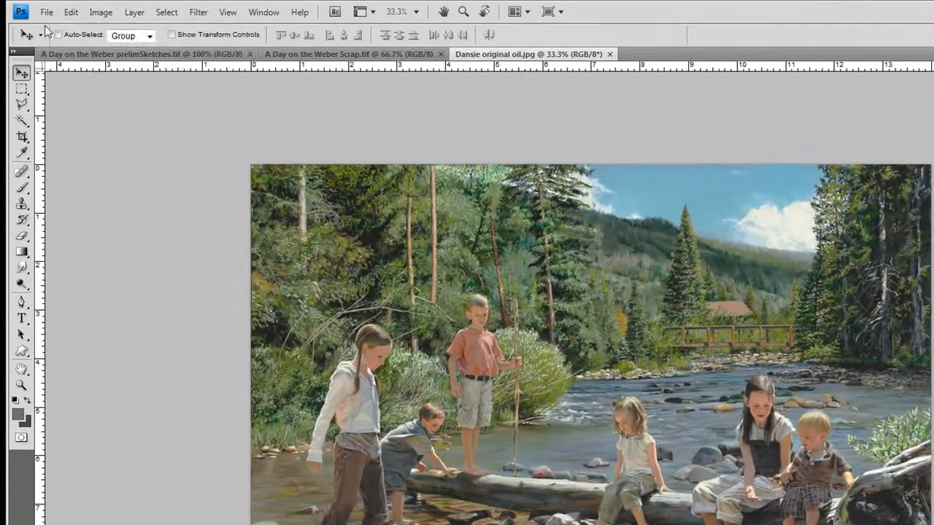
- Start a new document with its width and height measured in inches
click(43, 12)
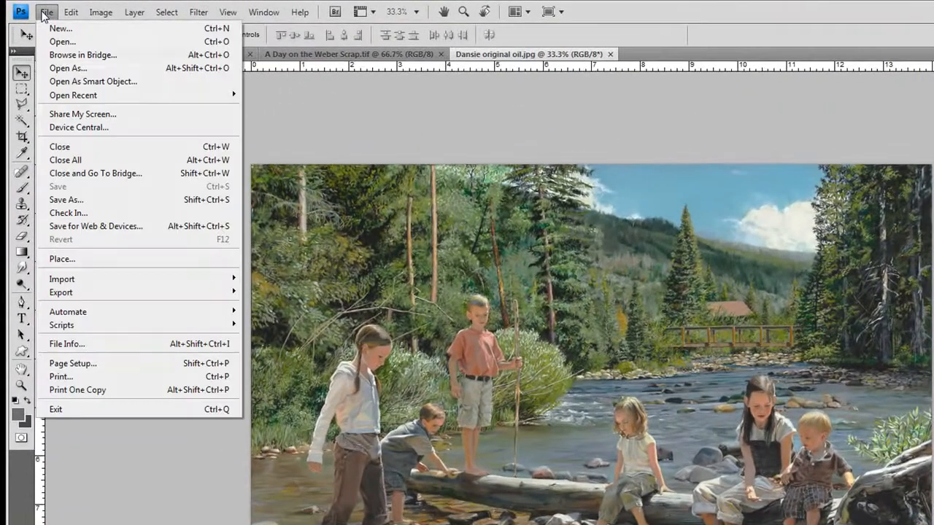
click(58, 29)
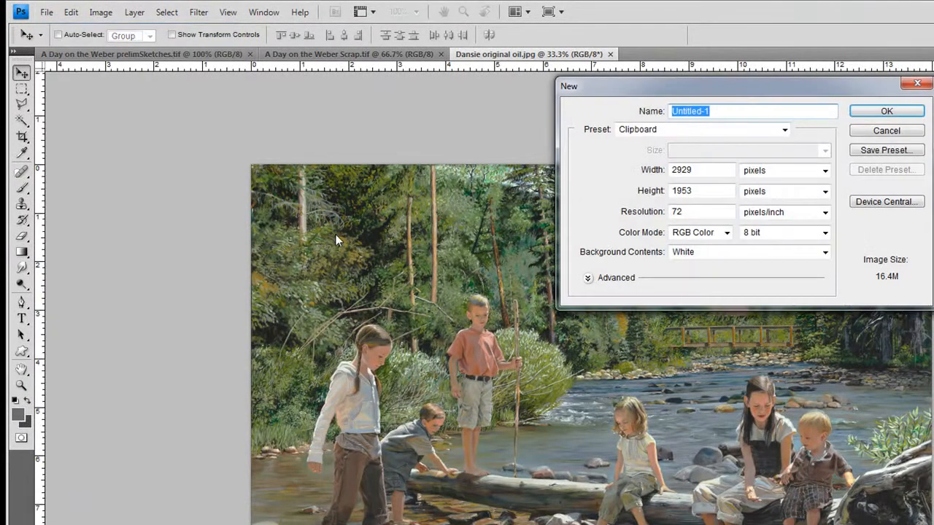
click(762, 172)
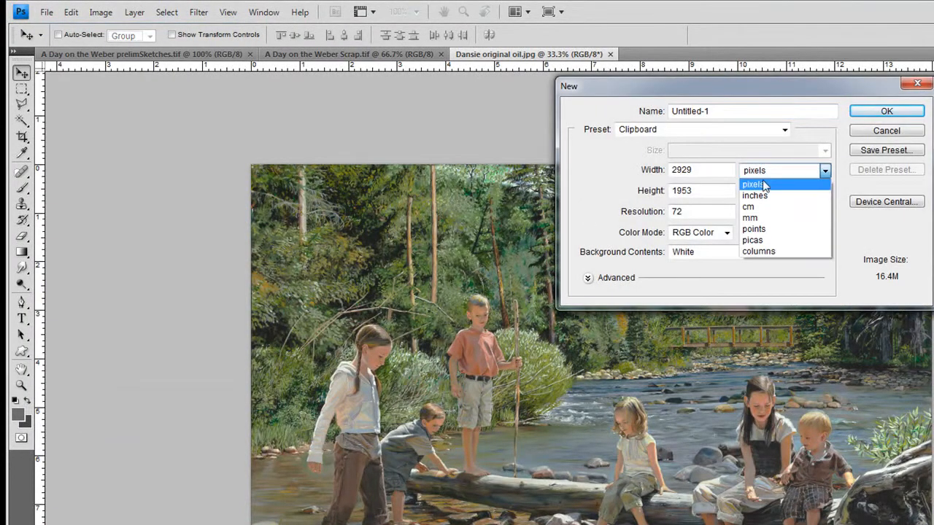
click(762, 196)
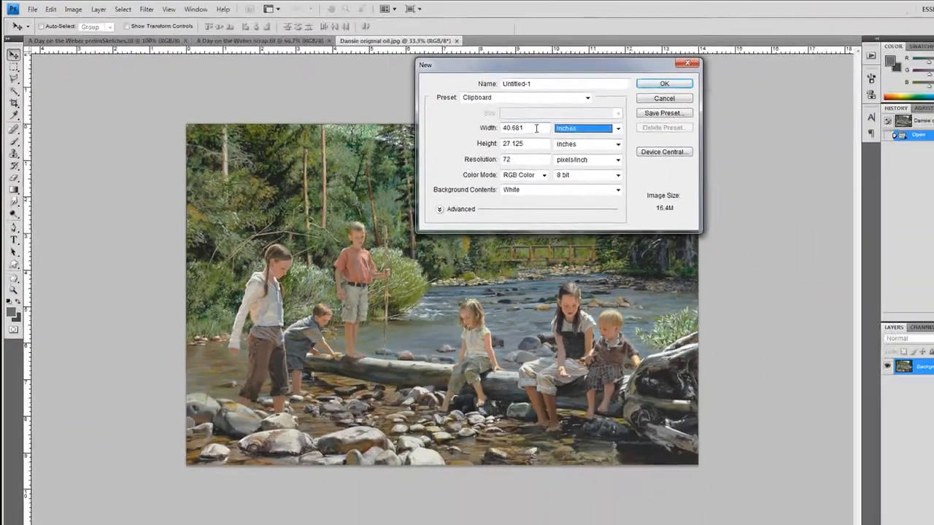
- Set the new document's resolution to 300 pixels/inch
click(704, 169)
drag(491, 151, 435, 150)
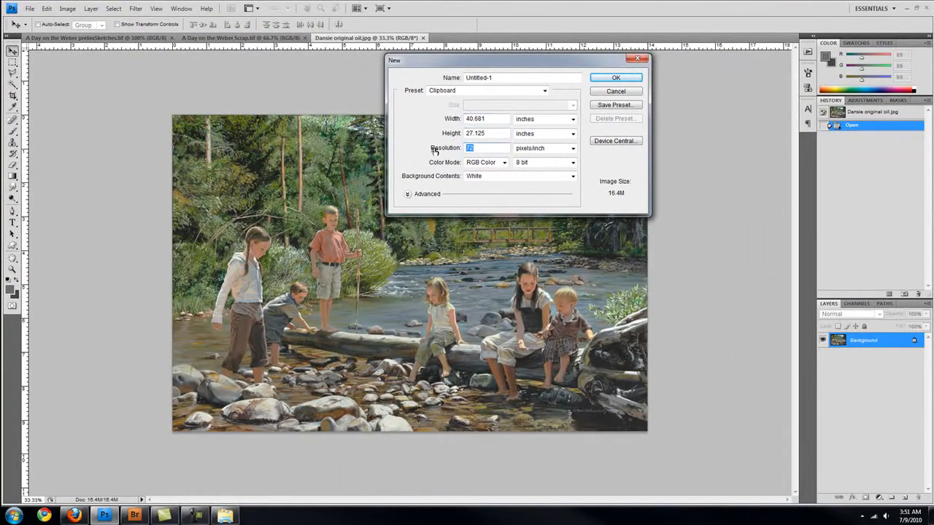
text(3)
text(7)
key(BackSpace)
key(BackSpace)
- Set the new document's width to 8.5 inches and height to 11 inches, and create it
double_click(476, 118)
text(8.5)
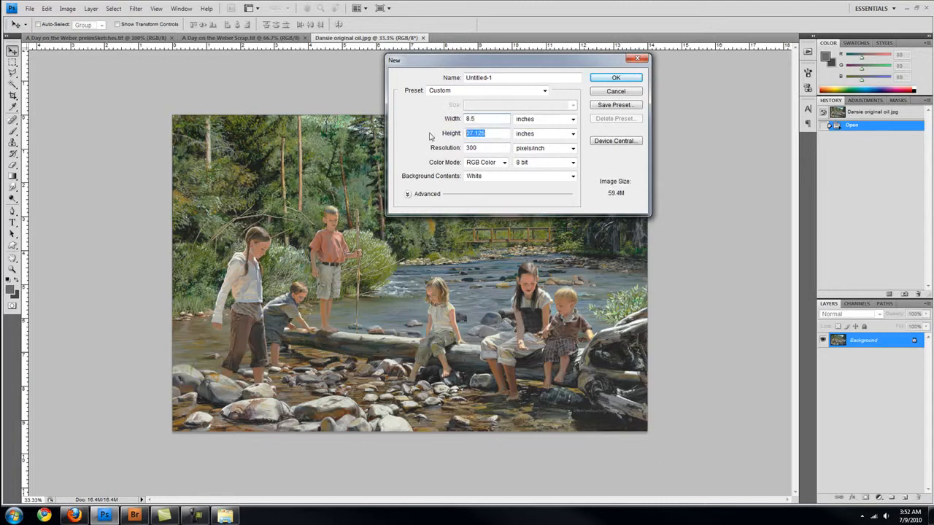
text(11)
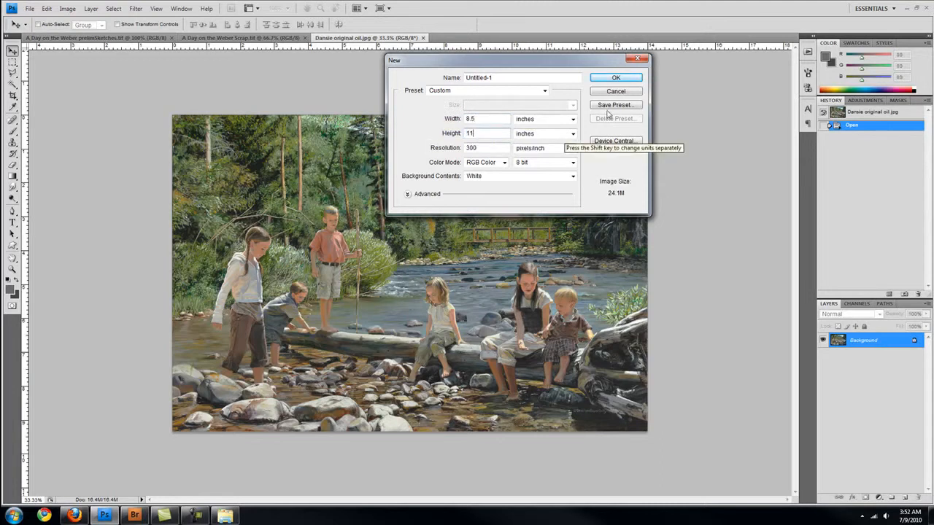
click(610, 78)
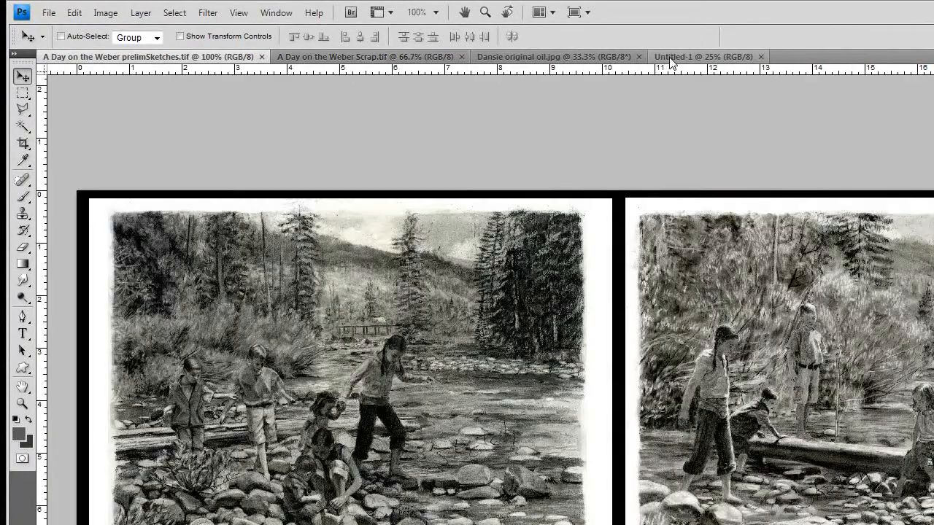
- Float the Dansie original oil image in its own window and copy it as a layer into the blank Untitled-1 document
click(689, 57)
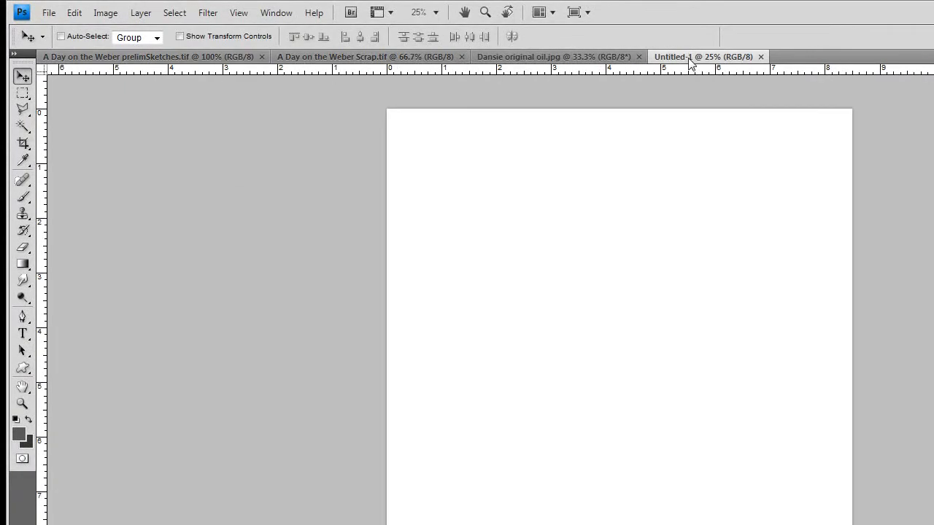
click(613, 58)
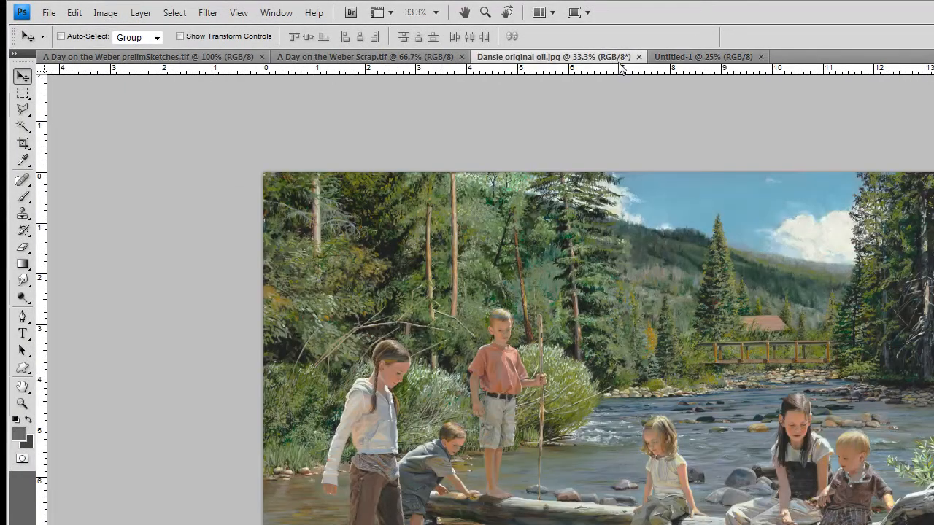
drag(617, 78, 218, 245)
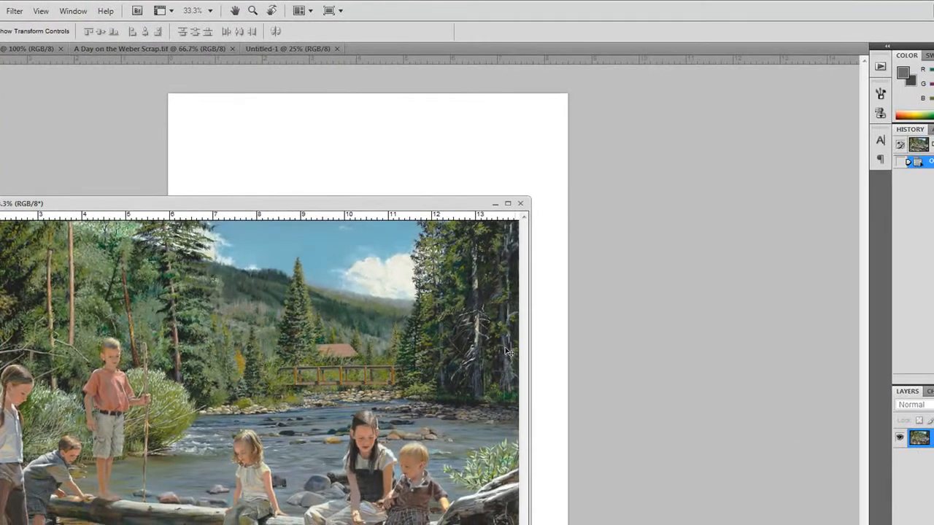
drag(491, 211, 488, 169)
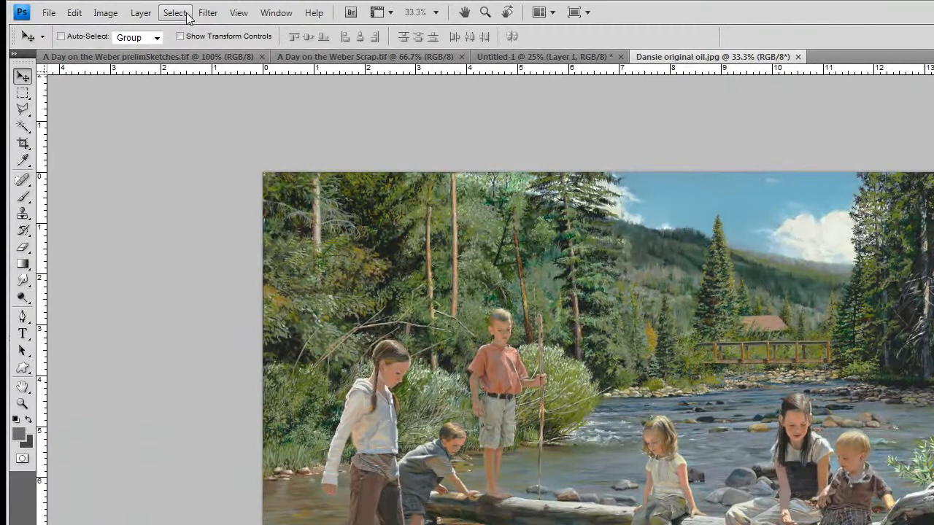
- Copy the entire Dansie original oil image to the clipboard and return to the Untitled-1 document
click(187, 13)
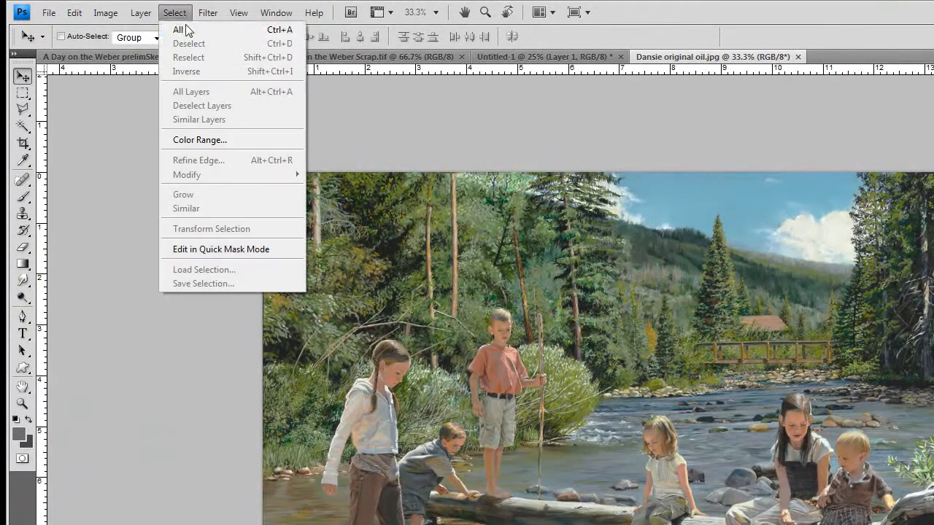
click(178, 27)
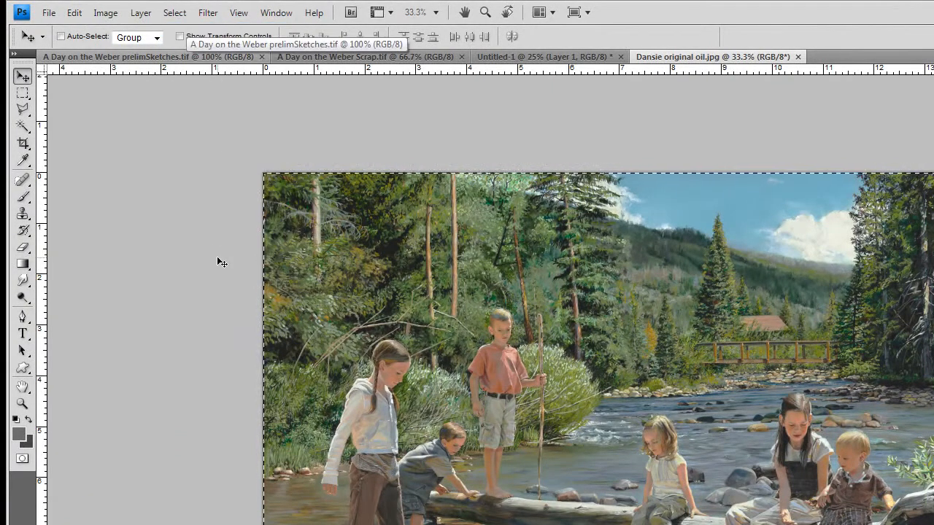
click(75, 14)
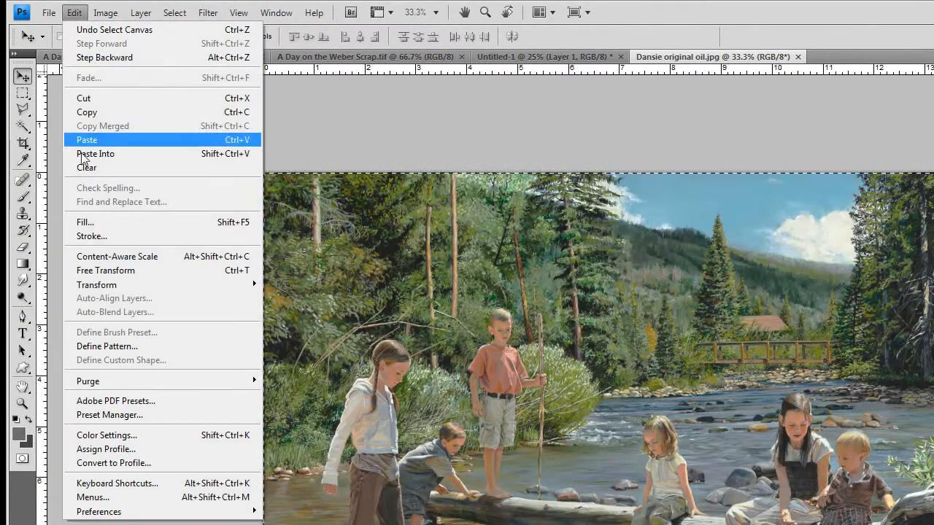
click(98, 114)
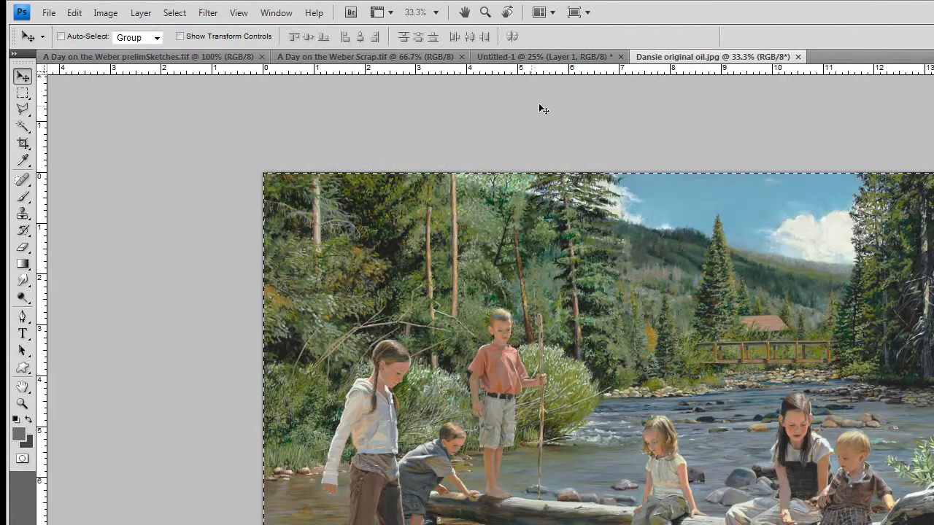
click(570, 57)
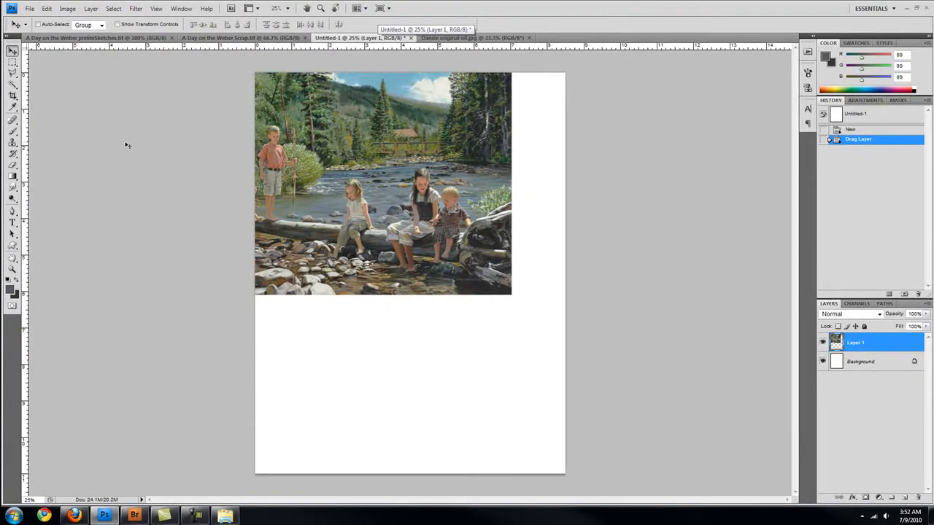
- Paste the copied painting into Untitled-1 and delete the pasted layer
key(ctrl+v)
key(Delete)
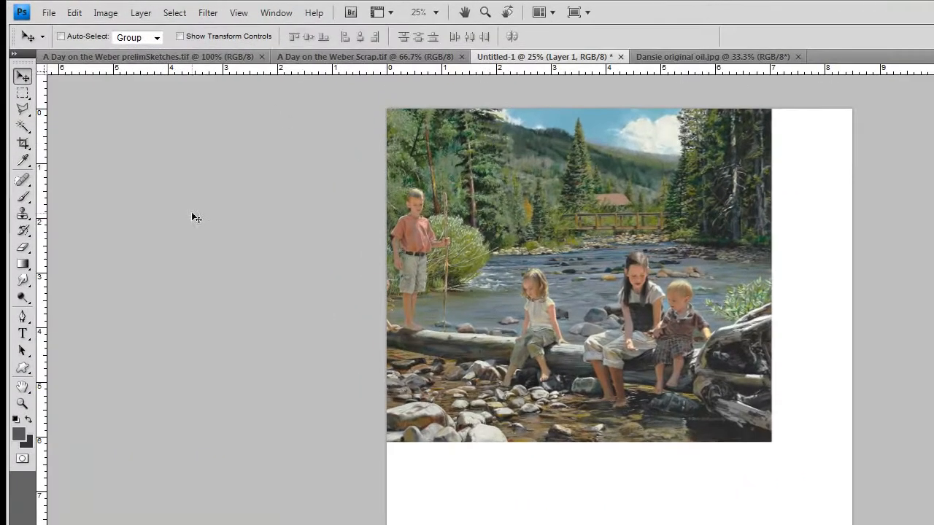
- Paste the copied painting twice as new layers and move the topmost copy toward the page's upper right
click(45, 8)
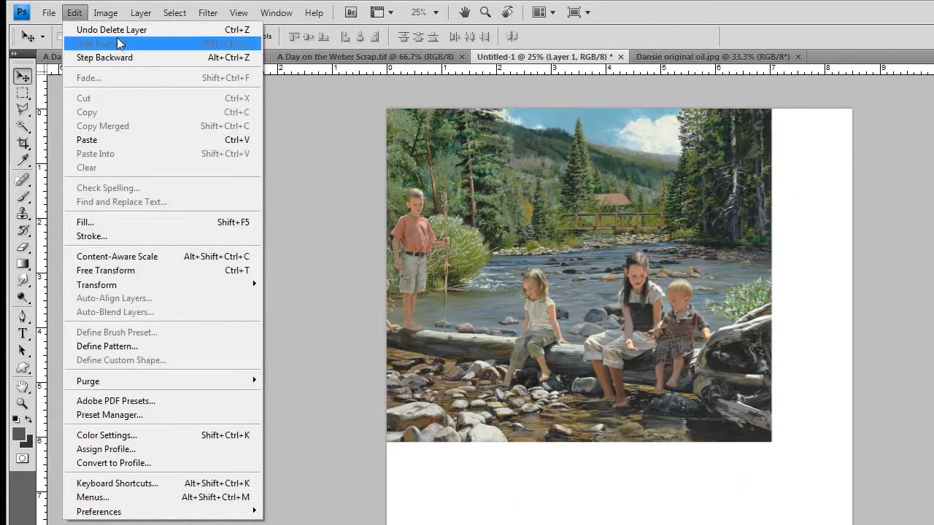
mouse_move(175, 16)
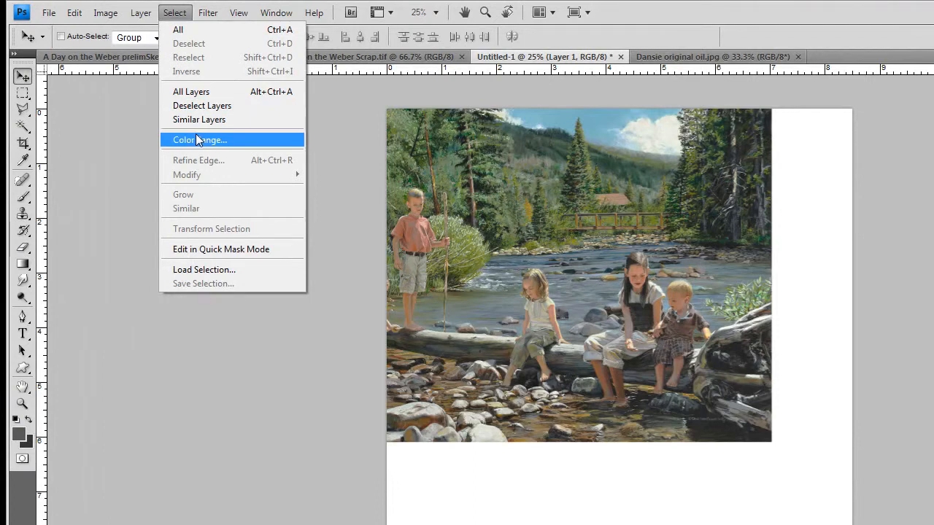
mouse_move(75, 13)
click(86, 139)
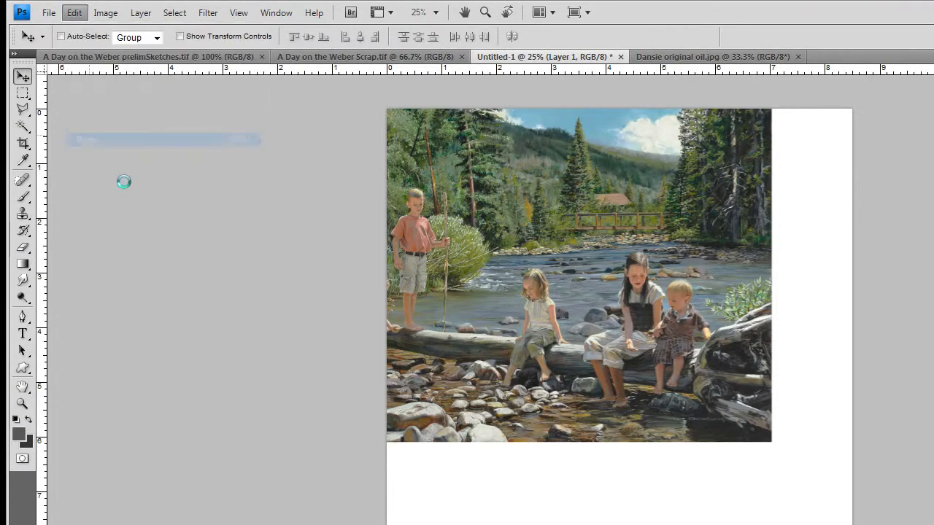
key(ctrl+v)
drag(539, 440, 557, 353)
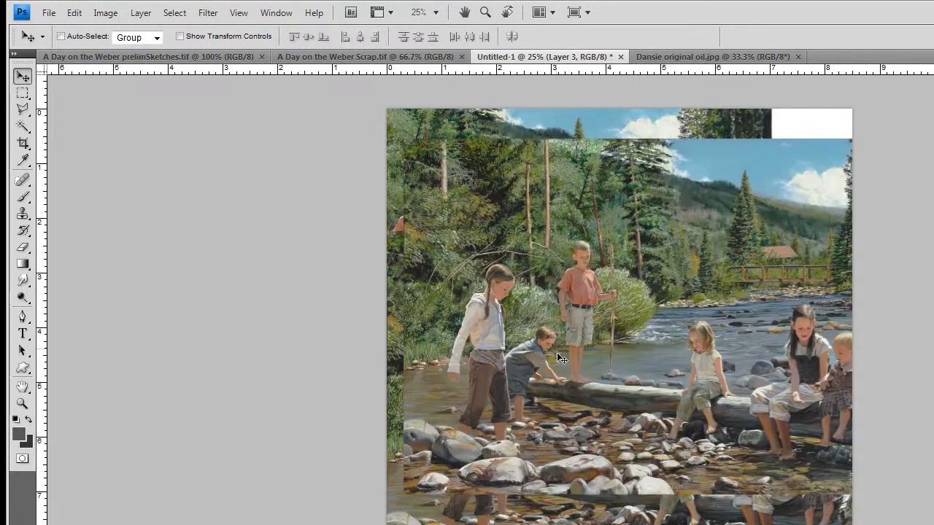
- Paste three more copies of the painting, moving the first two toward the upper part of the page
key(ctrl+v)
drag(546, 443, 630, 281)
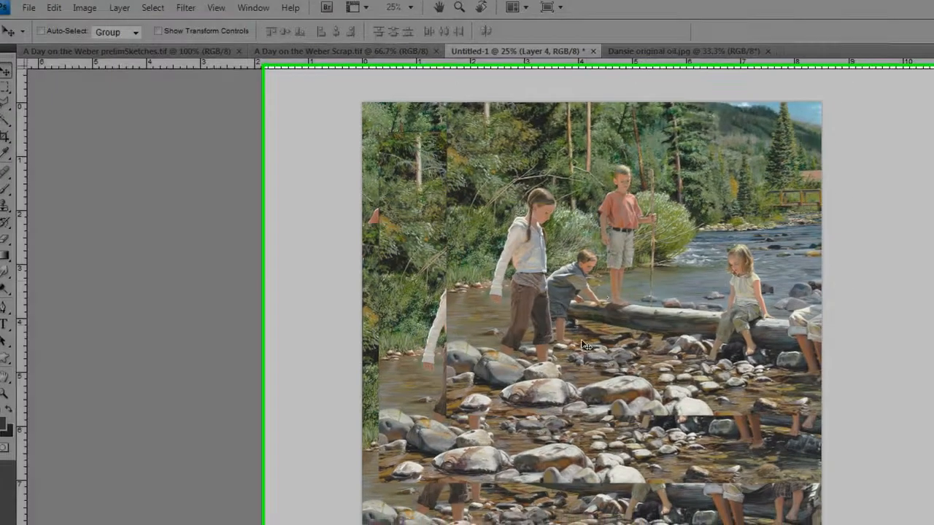
key(ctrl+v)
drag(631, 408, 631, 295)
key(ctrl+v)
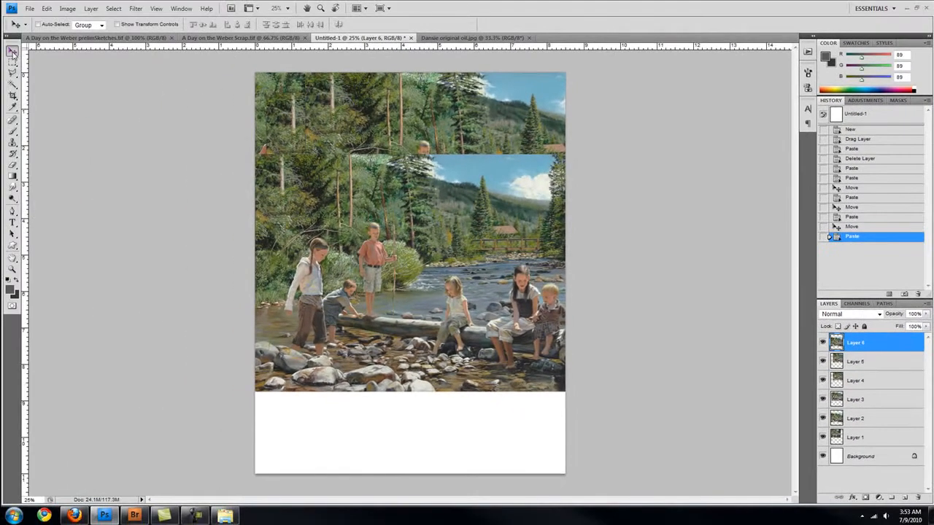
- Move Layer 6 to the right edge of the page and Layer 5 to the left edge
drag(90, 88, 229, 127)
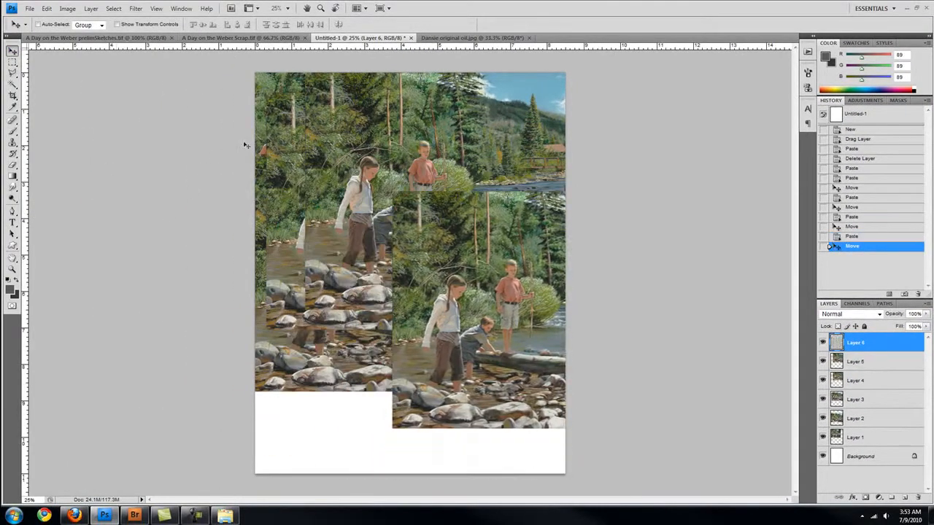
drag(487, 327, 477, 300)
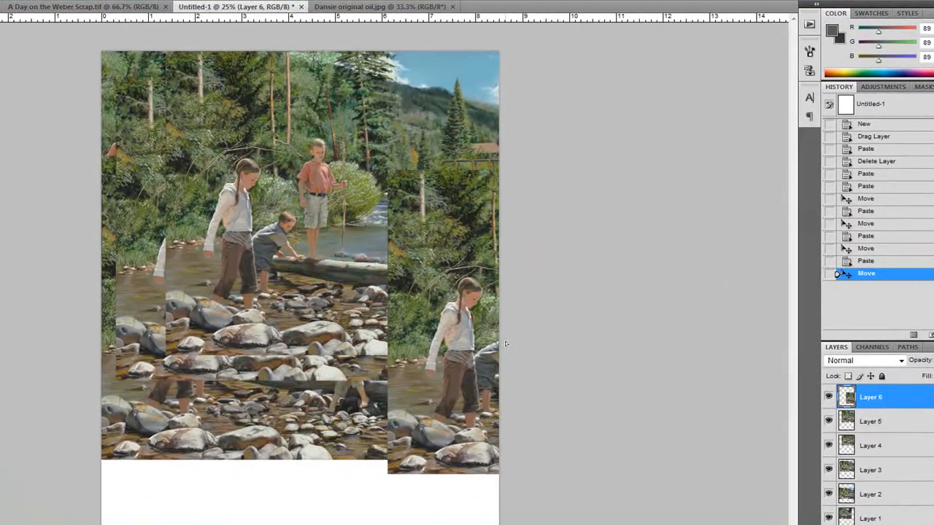
click(866, 422)
drag(479, 414, 90, 505)
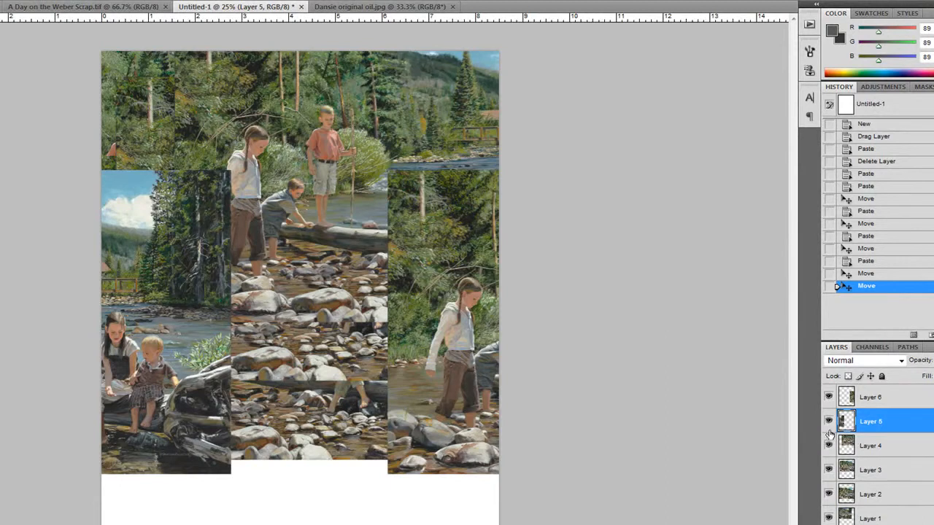
- Hide Layers 6 through 1 so that only the Background remains shown
click(830, 397)
click(829, 422)
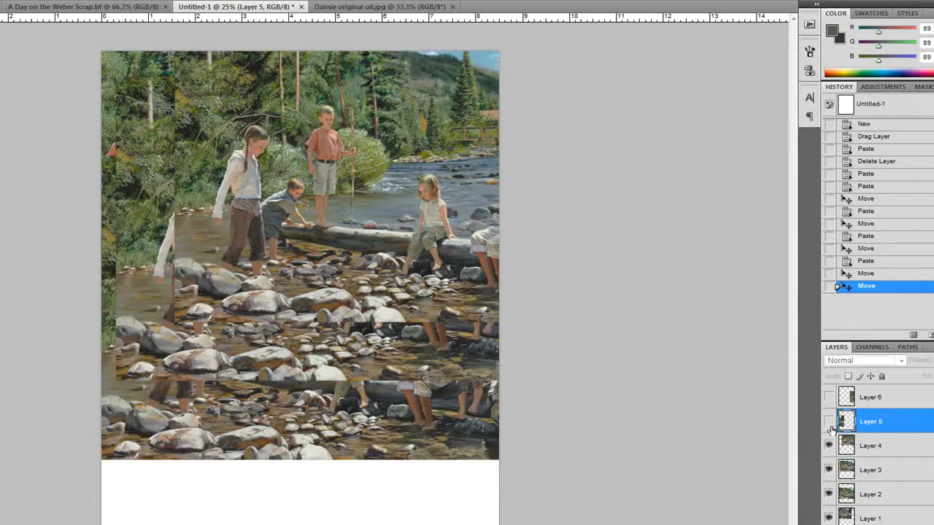
click(829, 446)
click(839, 431)
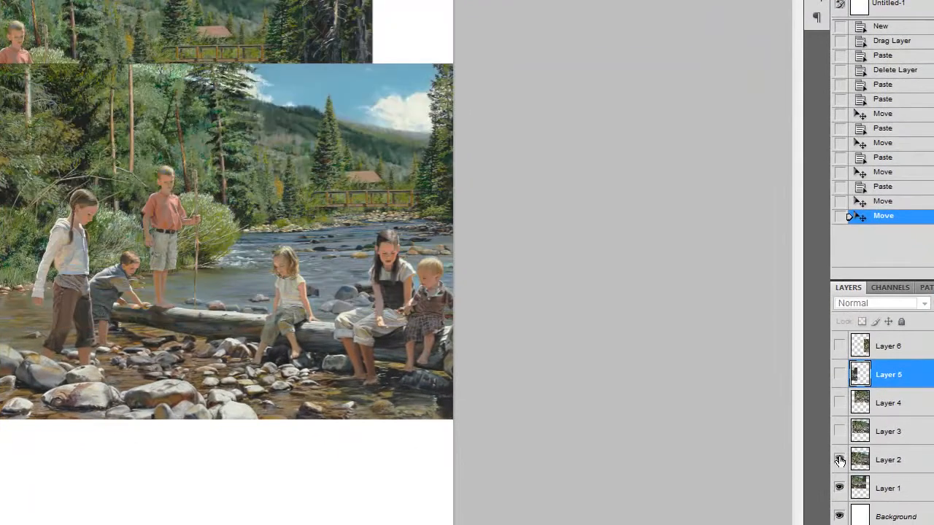
click(839, 460)
click(839, 488)
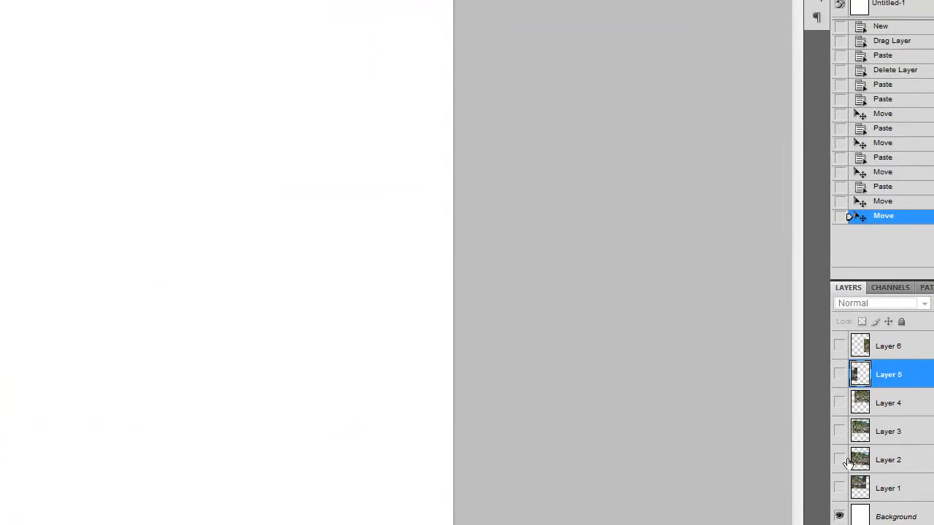
- Show Layer 4 alone over the Background and move it down to span the page's width below the top edge
click(840, 403)
click(888, 403)
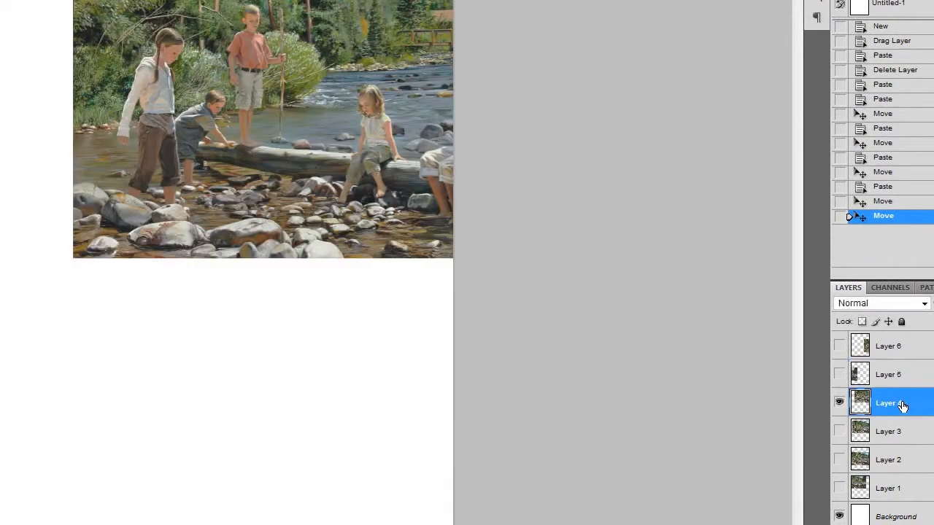
drag(351, 273, 262, 392)
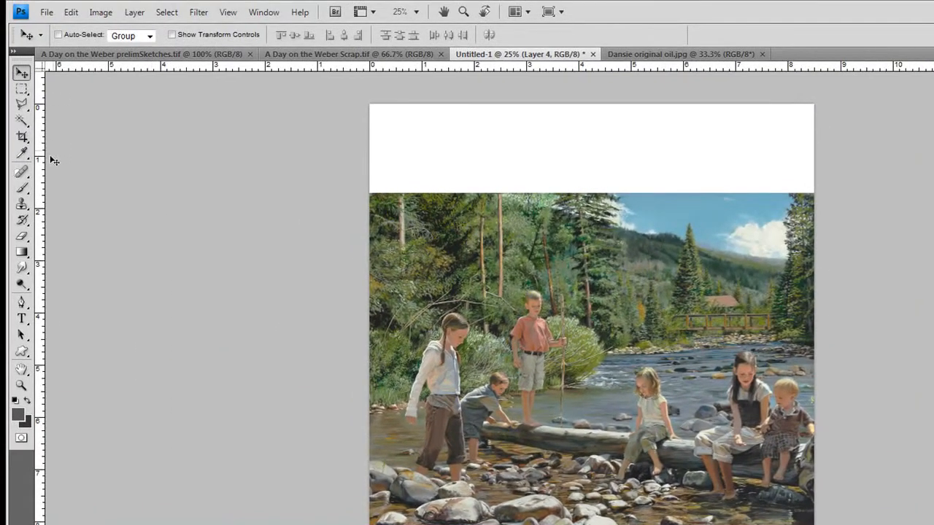
click(22, 187)
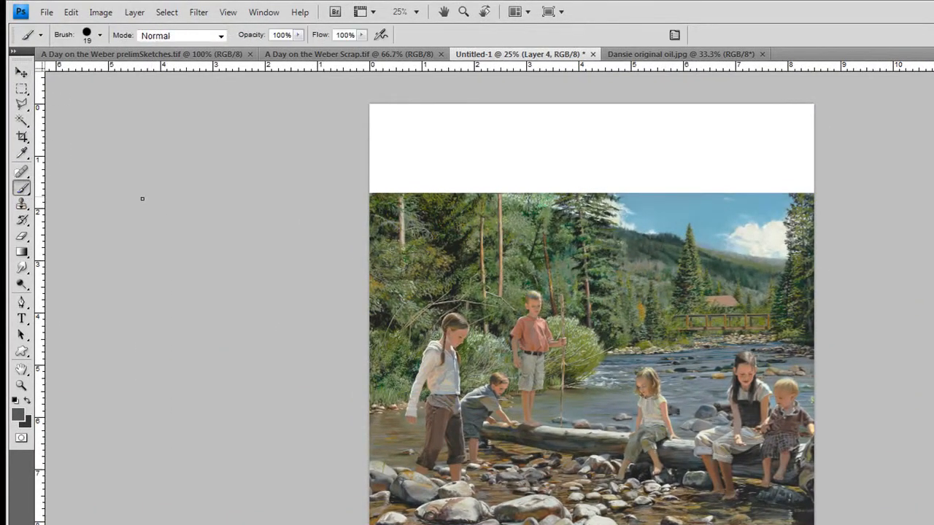
key(v)
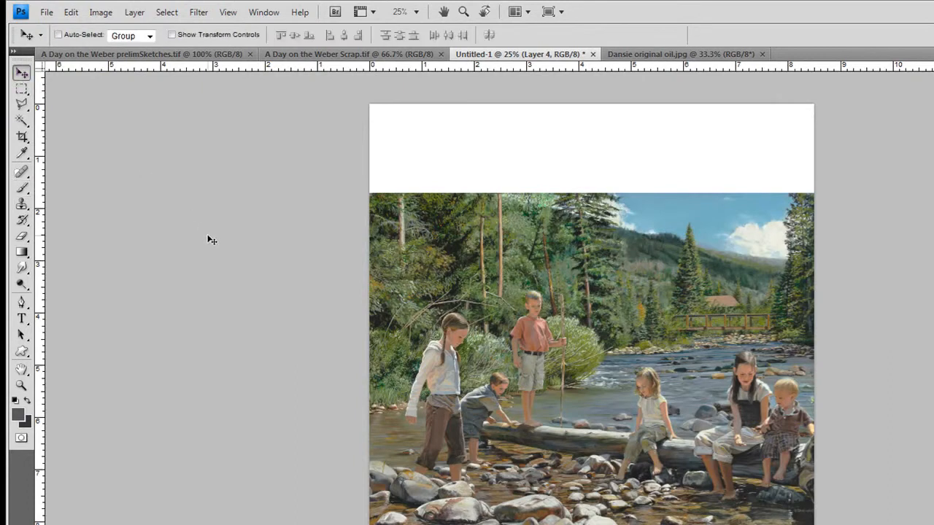
key(ctrl+b)
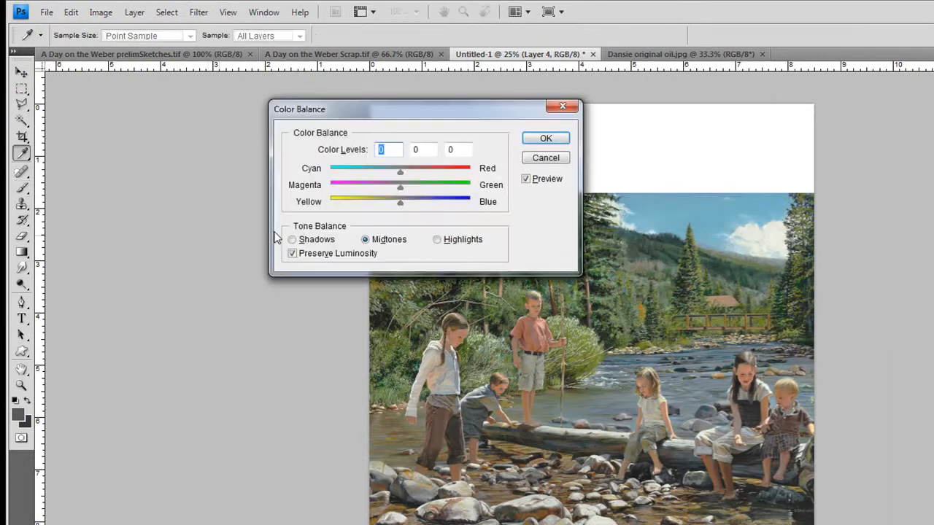
click(546, 158)
- Set the foreground colour to pure red and scribble with the Brush over the centre of Layer 4's painting
key(b)
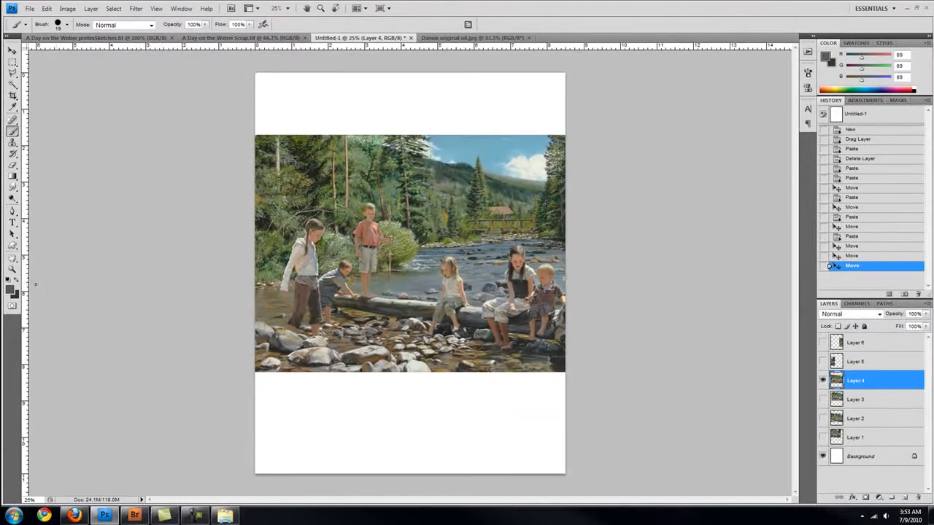
click(16, 367)
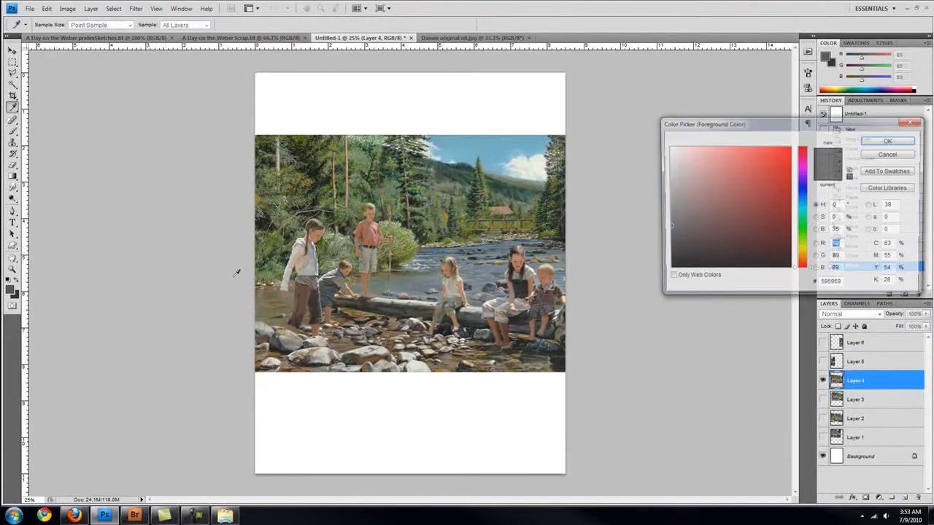
drag(689, 218, 821, 124)
click(878, 143)
mouse_move(413, 202)
mouse_down()
mouse_move(460, 259)
mouse_move(387, 230)
mouse_move(342, 289)
mouse_move(420, 292)
mouse_move(358, 234)
mouse_move(399, 288)
mouse_move(394, 223)
mouse_up()
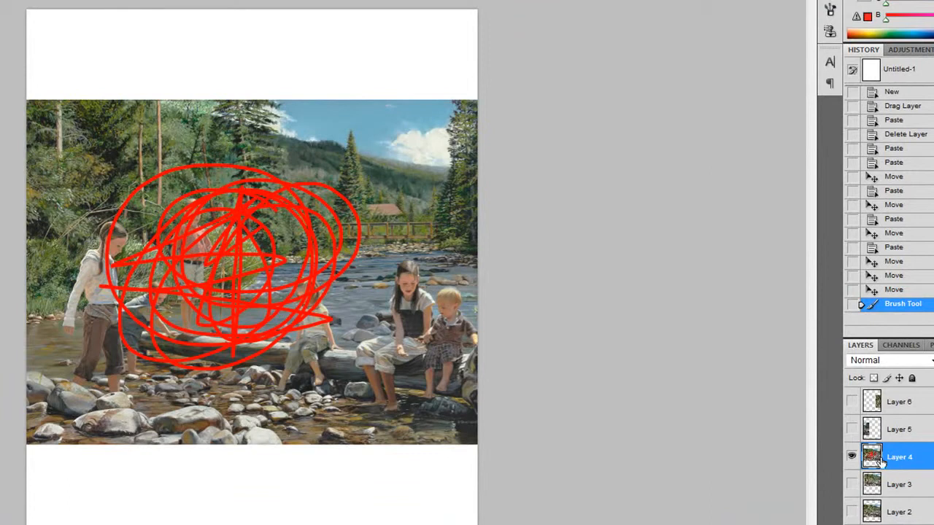
- Show Layers 5 and 6 again, and raise Layer 4 in the stack before returning it directly below Layer 5
drag(852, 457, 852, 511)
click(852, 457)
click(853, 429)
click(853, 401)
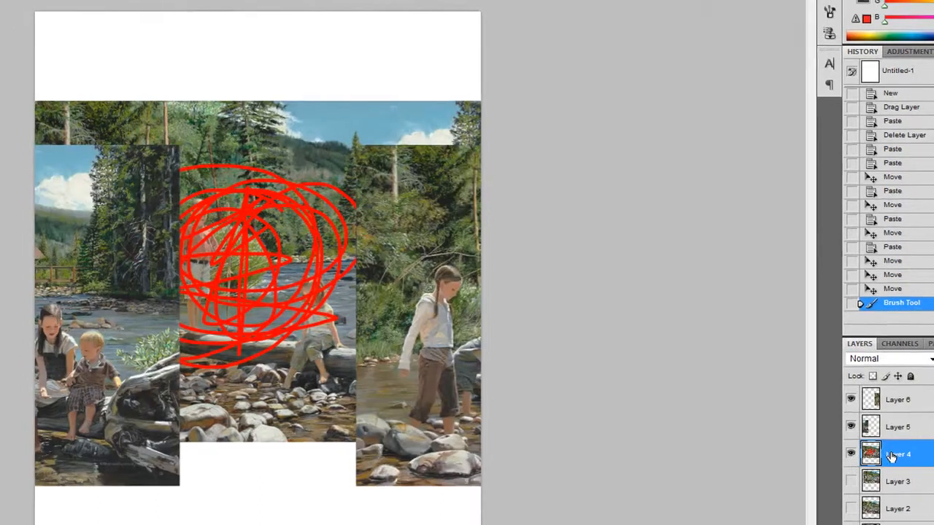
drag(892, 457, 889, 419)
drag(846, 369, 856, 390)
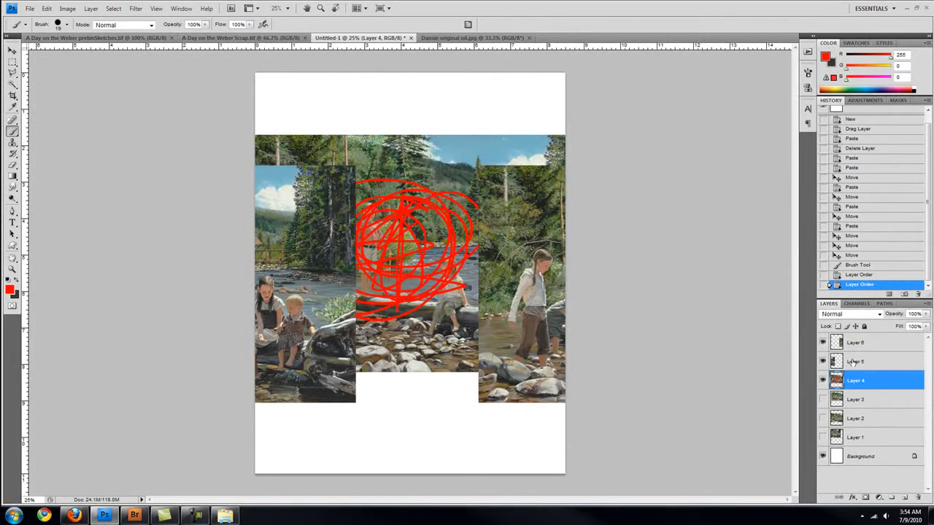
- Move Layer 5 to the bottom of the page with the Move tool, spanning the full page width
click(852, 362)
key(v)
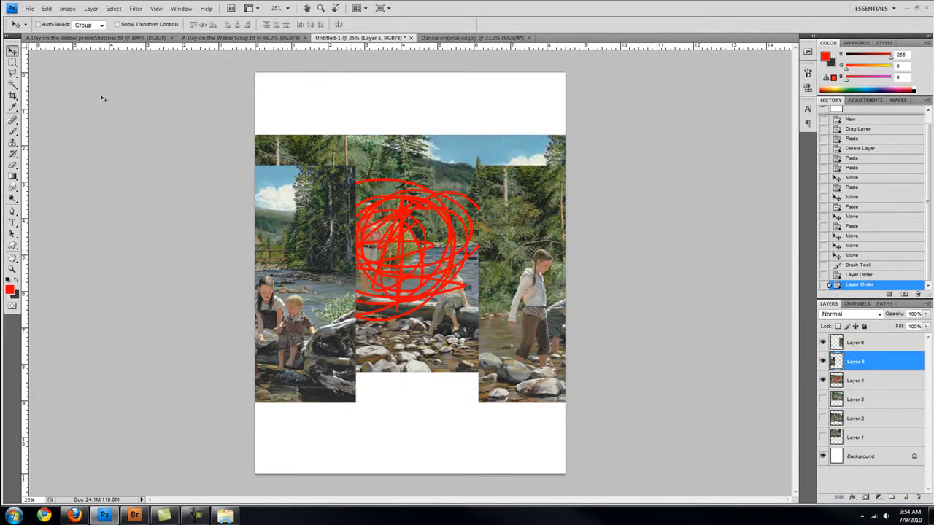
drag(300, 232, 522, 319)
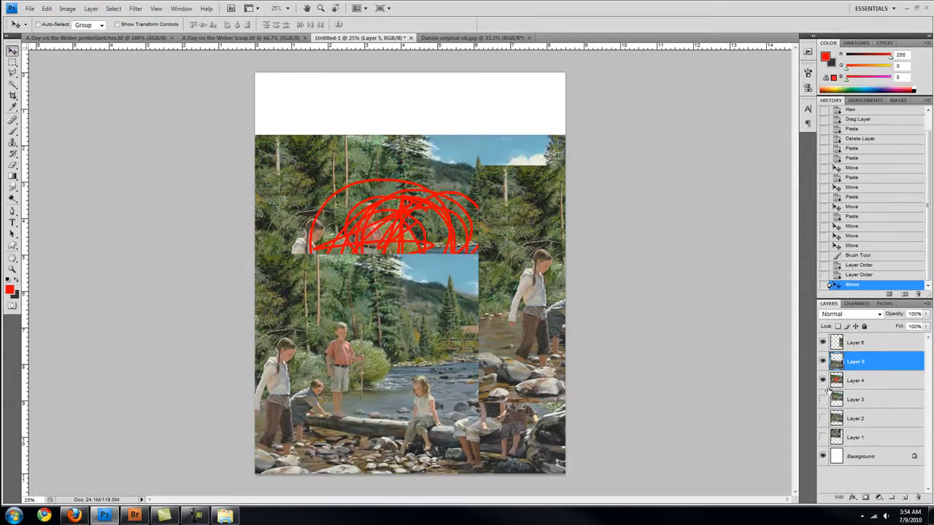
- Move Layer 6 around the page and place it in the upper-right corner against the top edge
click(863, 346)
drag(505, 248, 432, 335)
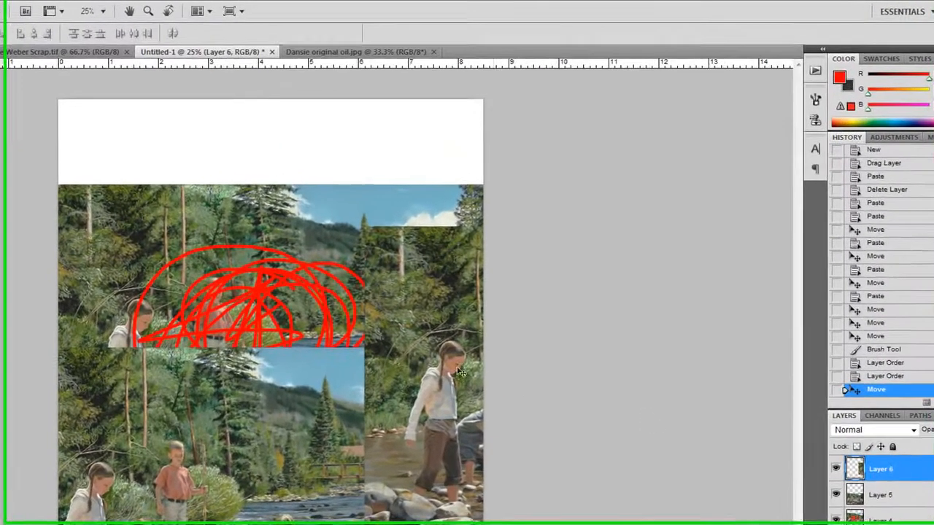
drag(297, 461, 38, 102)
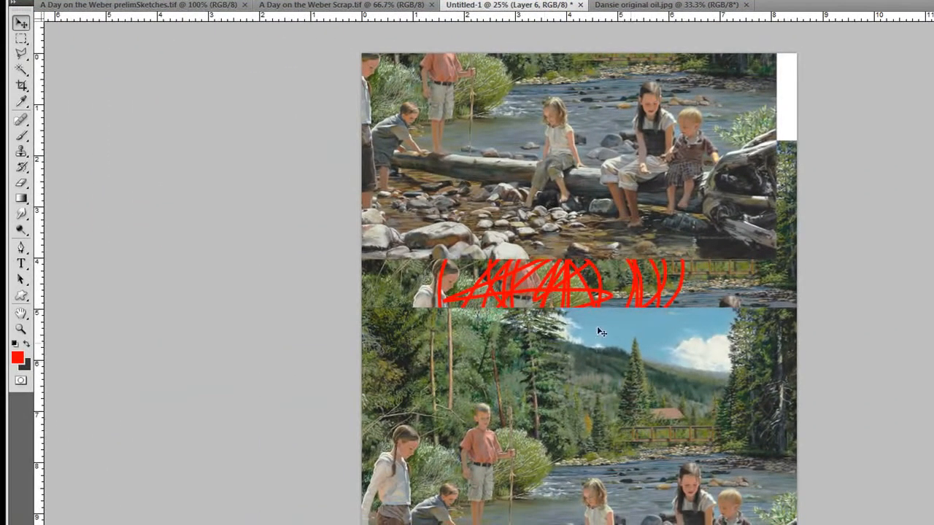
drag(437, 85, 623, 277)
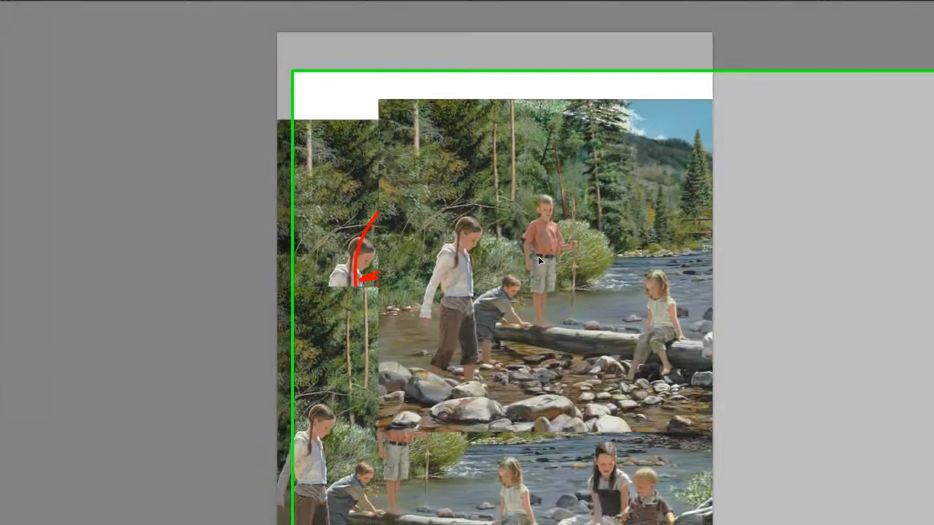
drag(538, 256, 553, 171)
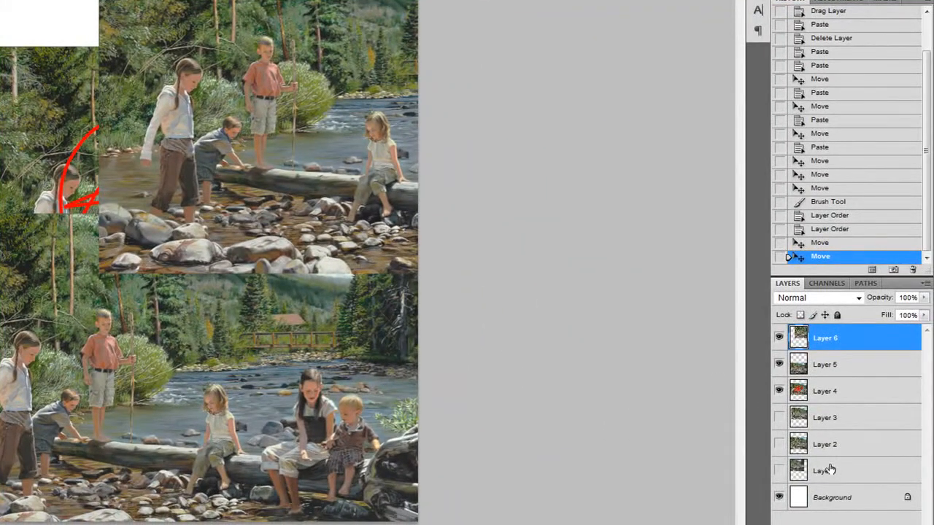
- Select Layers 2 through 6 together and delete them all at once
shift+click(837, 452)
shift+click(847, 444)
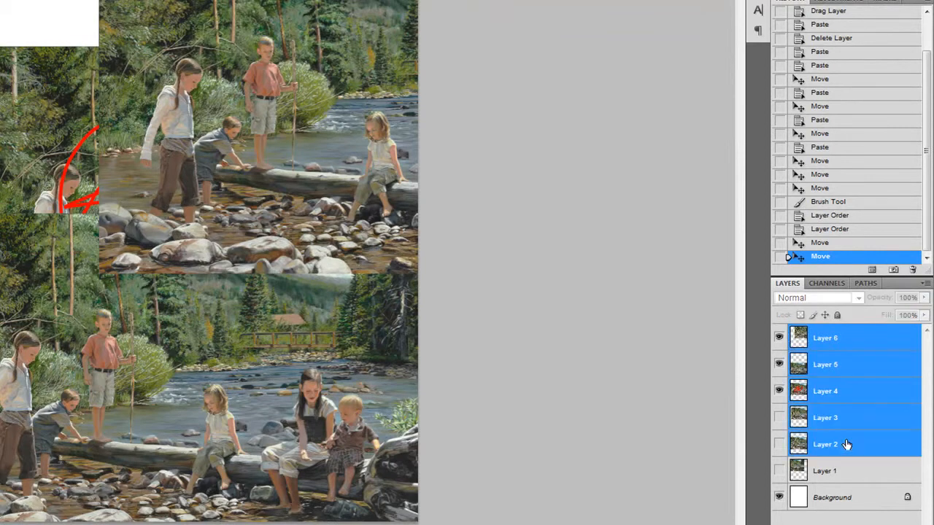
drag(800, 398, 833, 395)
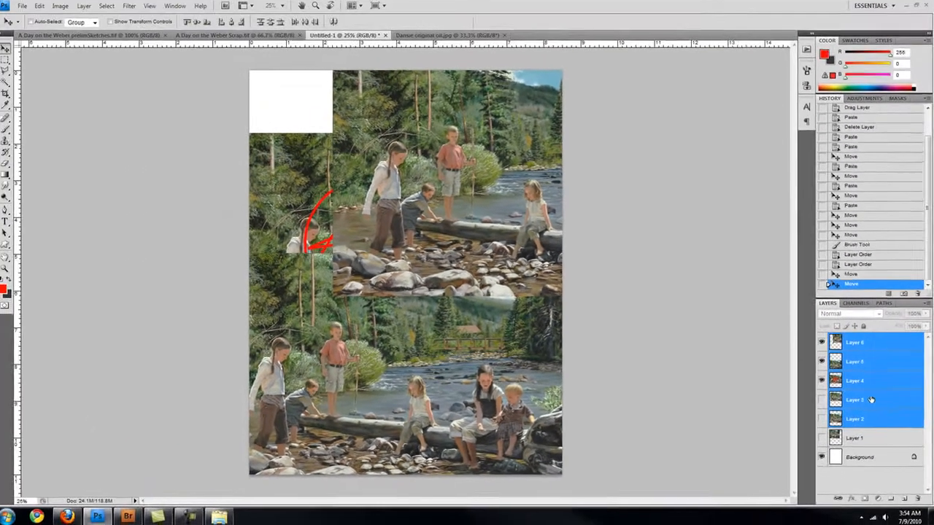
key(Delete)
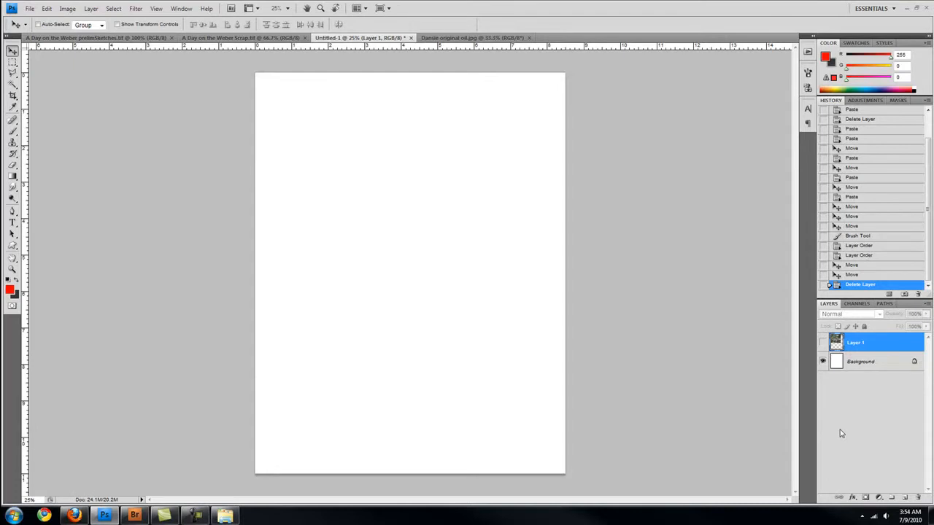
key(ctrl+z)
drag(836, 427, 918, 497)
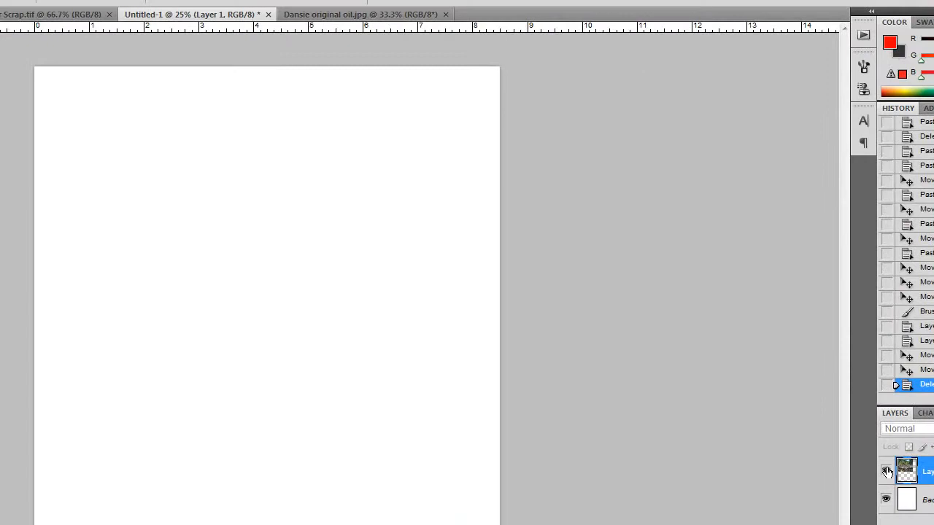
- Show Layer 1 and move it against the page's top and right edges to cover the full page width
click(824, 344)
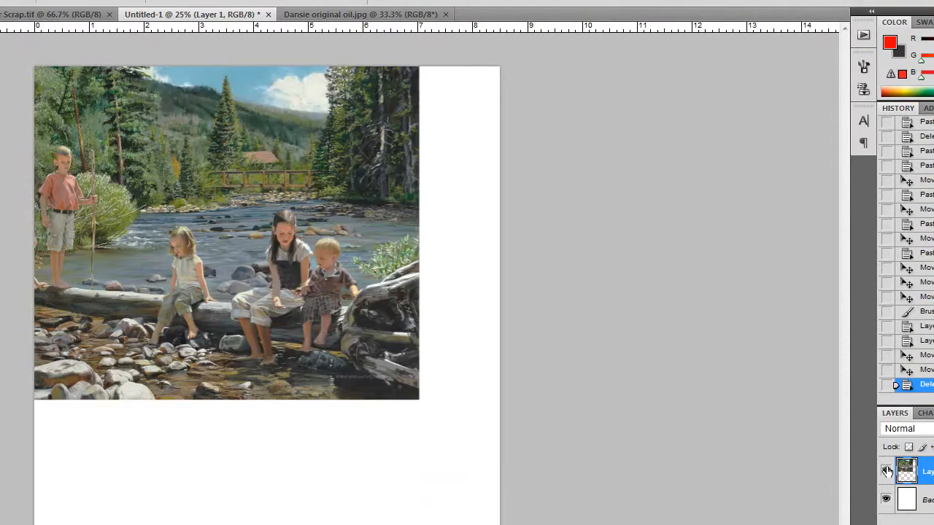
mouse_move(345, 321)
mouse_down()
mouse_move(397, 400)
mouse_move(375, 330)
mouse_up()
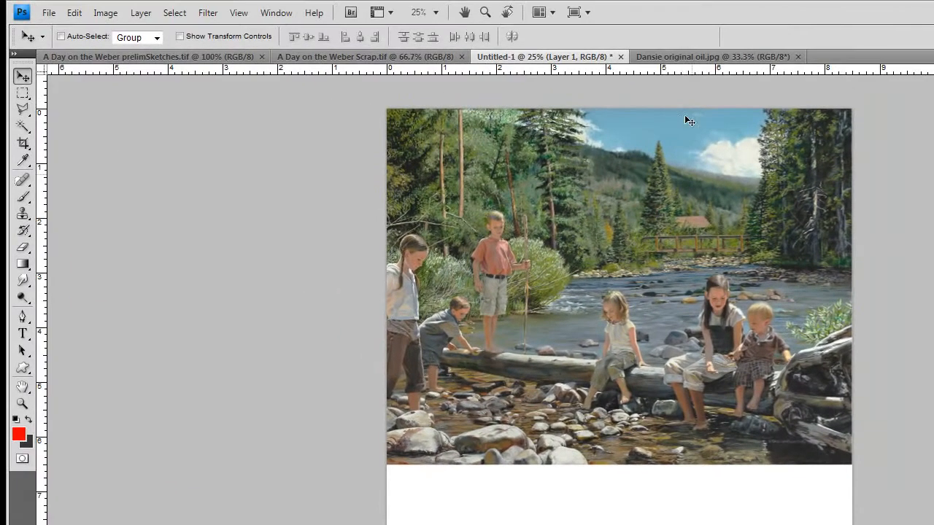
- Switch to the original oil painting's document and close it
click(676, 58)
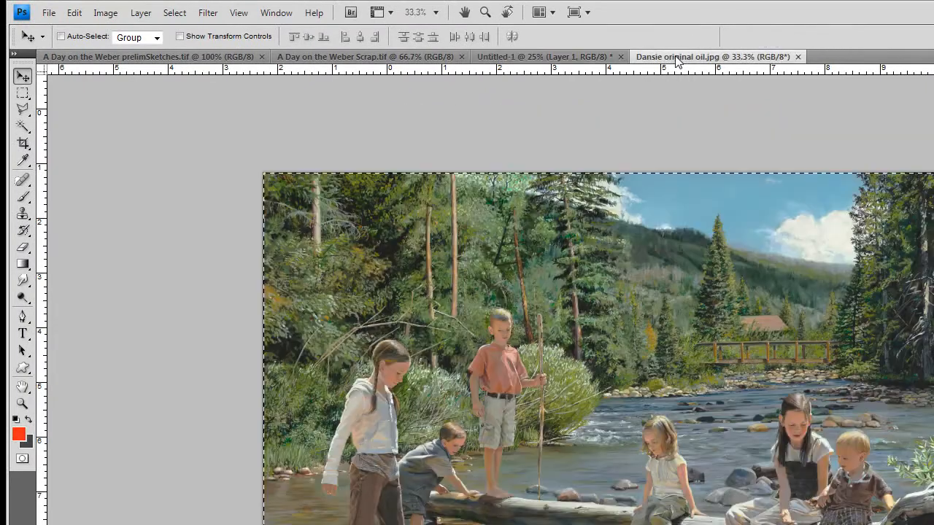
click(798, 58)
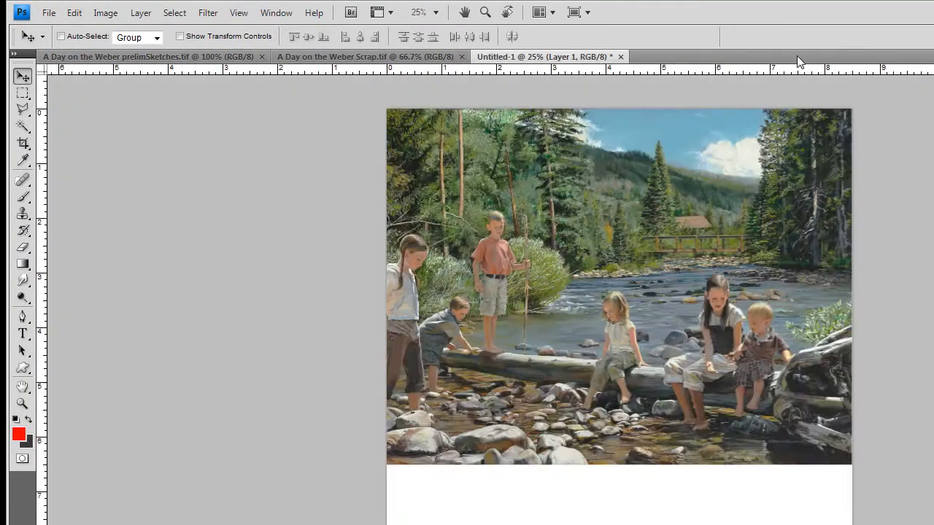
- Copy the entire A Day on the Weber Scrap.tif image into Untitled-1 as a new layer and close the source document
click(436, 57)
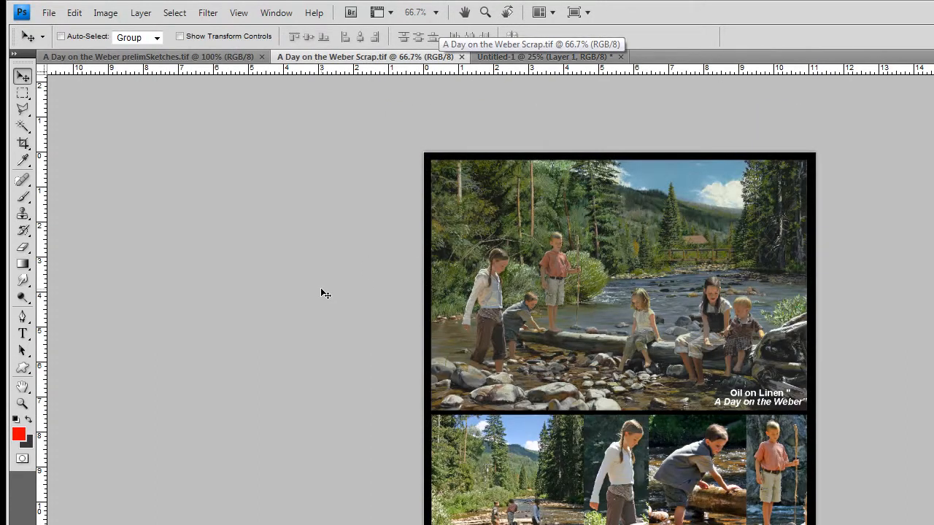
key(ctrl+a)
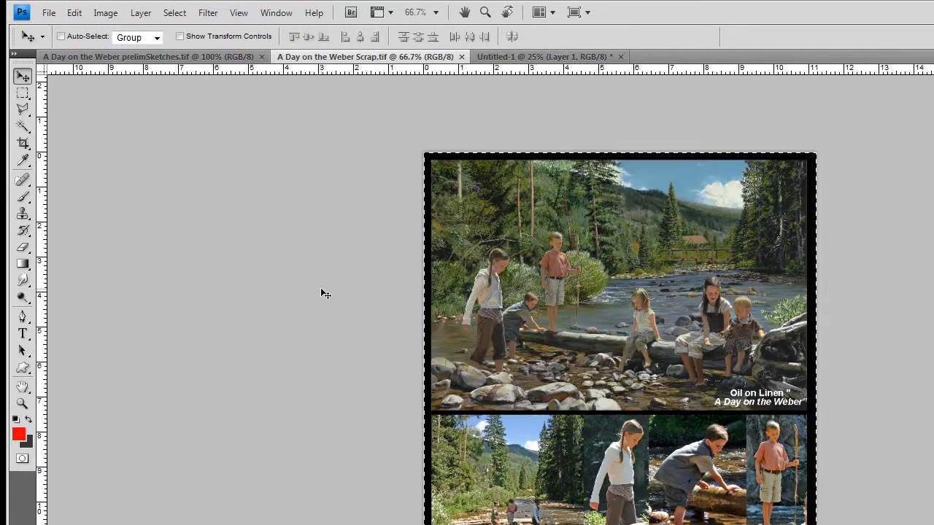
click(496, 58)
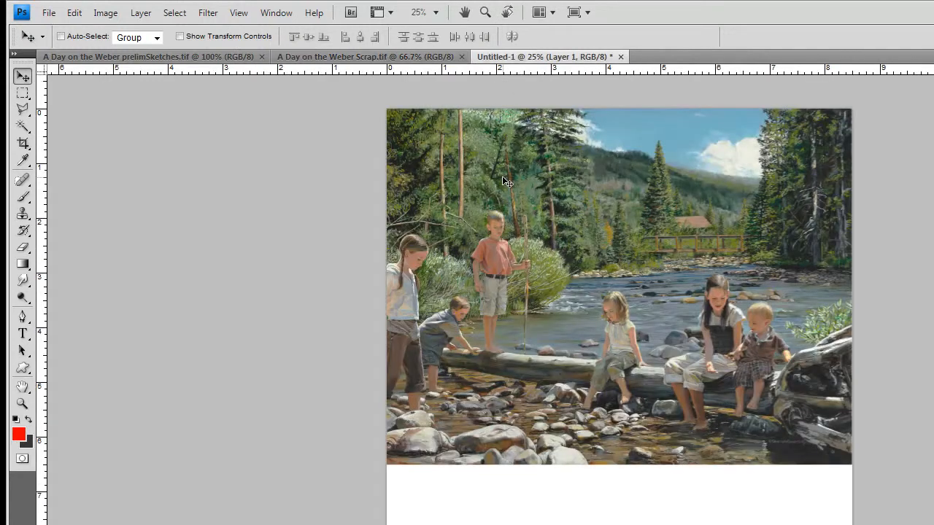
key(ctrl+v)
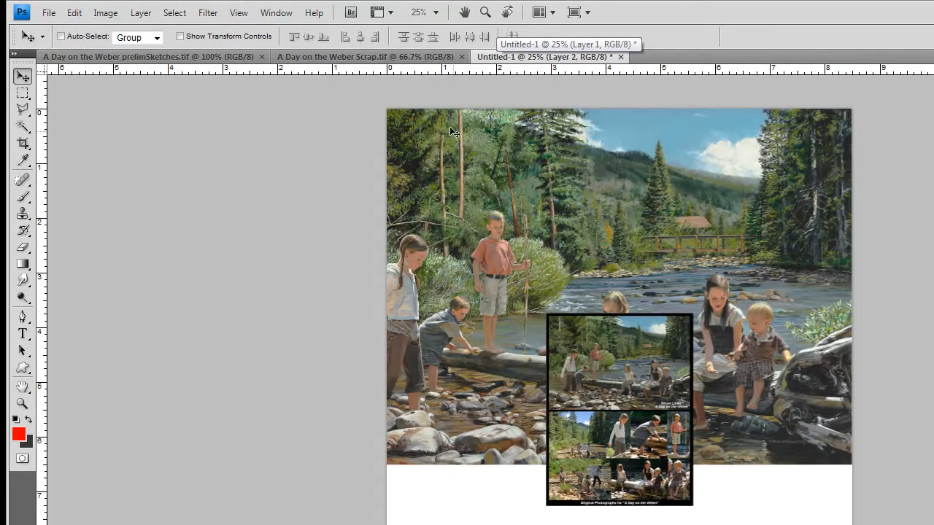
click(408, 57)
click(462, 56)
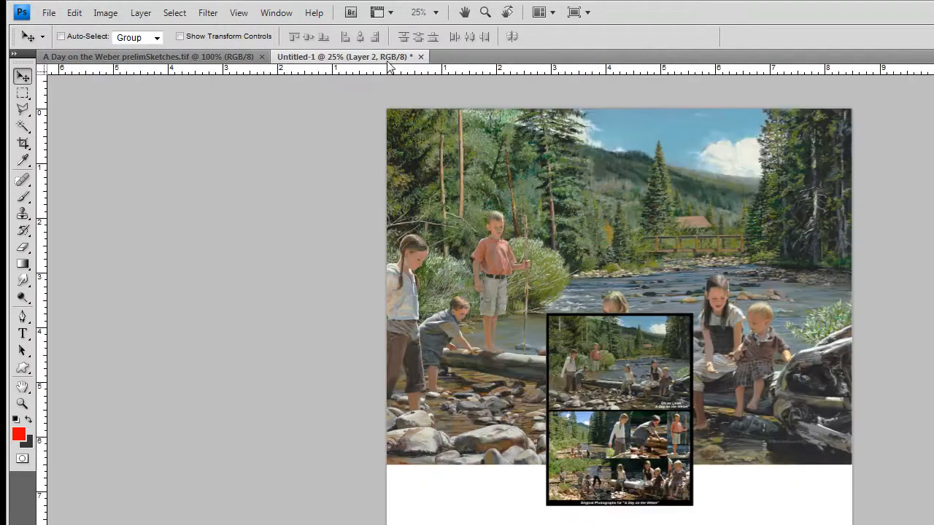
- Select the entire canvas of A Day on the Weber prelimSketches.tif and copy it
click(238, 58)
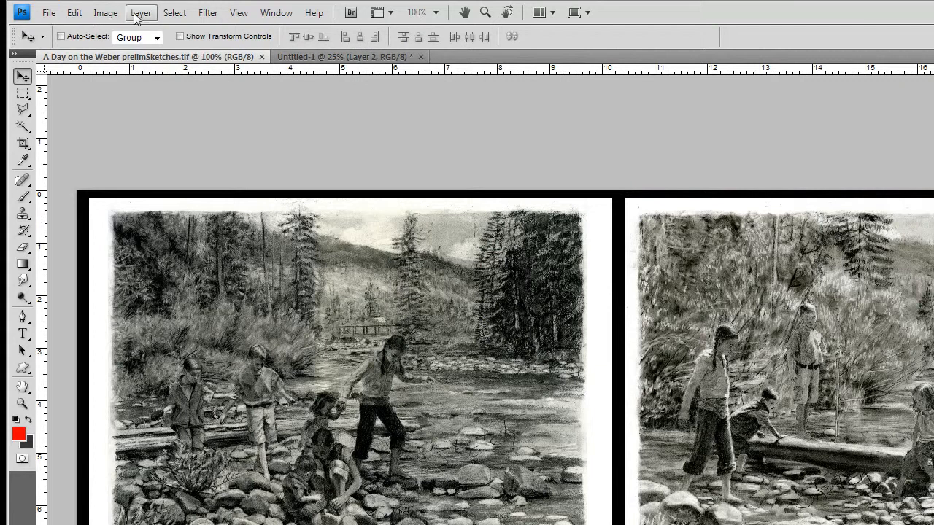
click(175, 13)
click(178, 30)
click(176, 12)
mouse_move(82, 16)
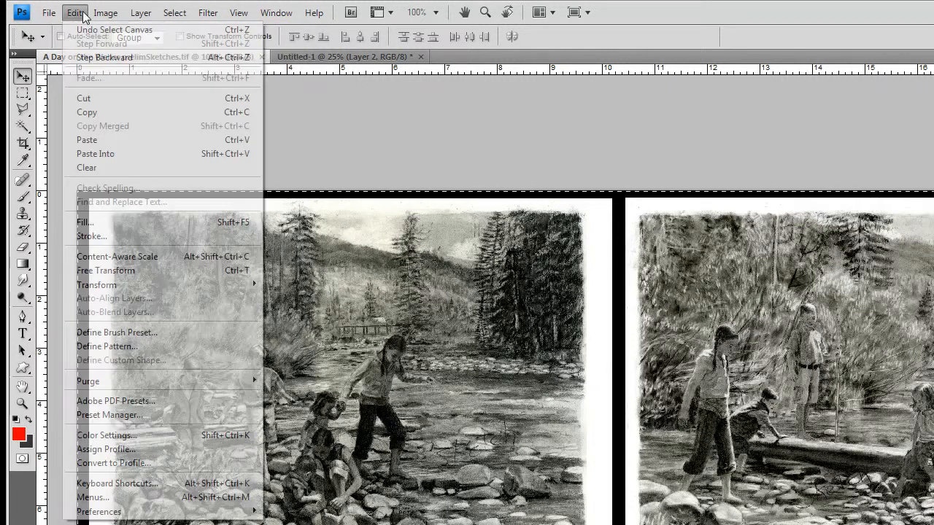
click(91, 113)
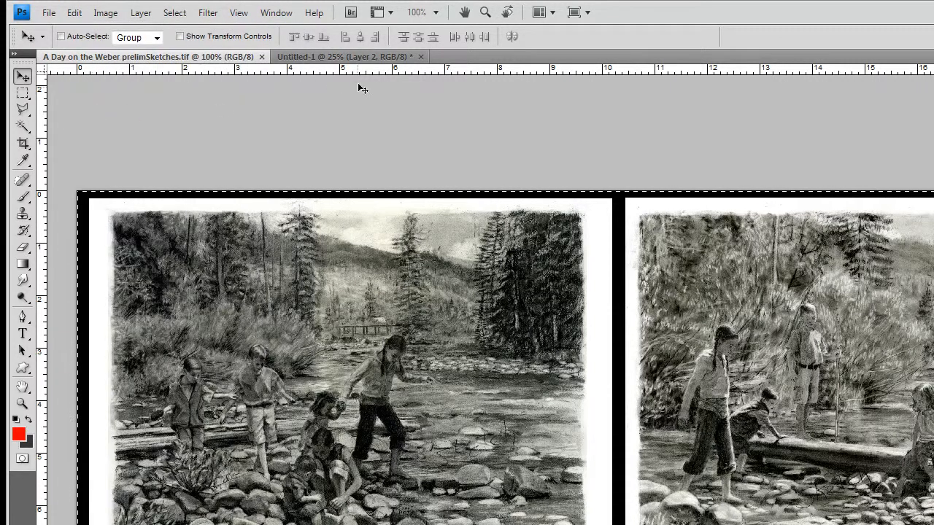
- Paste the copied preliminary sketches into Untitled-1 as a new layer and close A Day on the Weber prelimSketches.tif
click(358, 57)
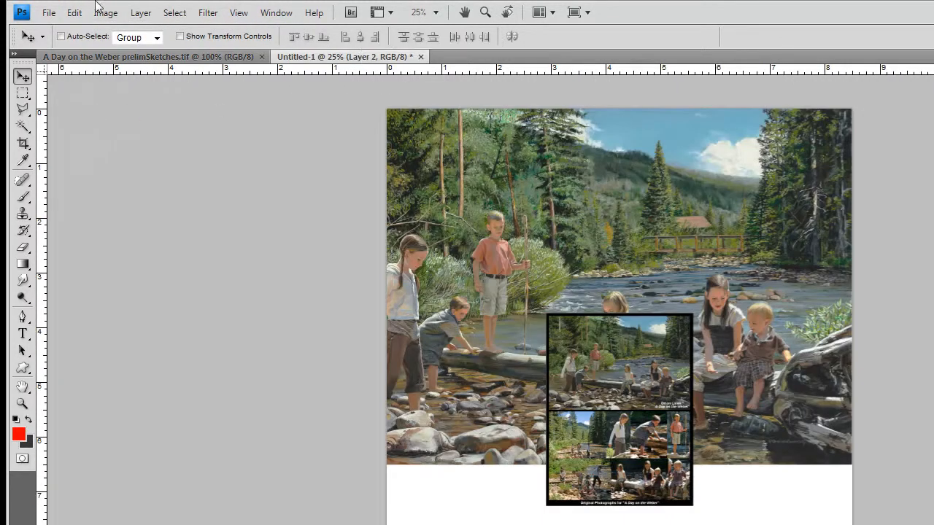
click(76, 13)
click(90, 140)
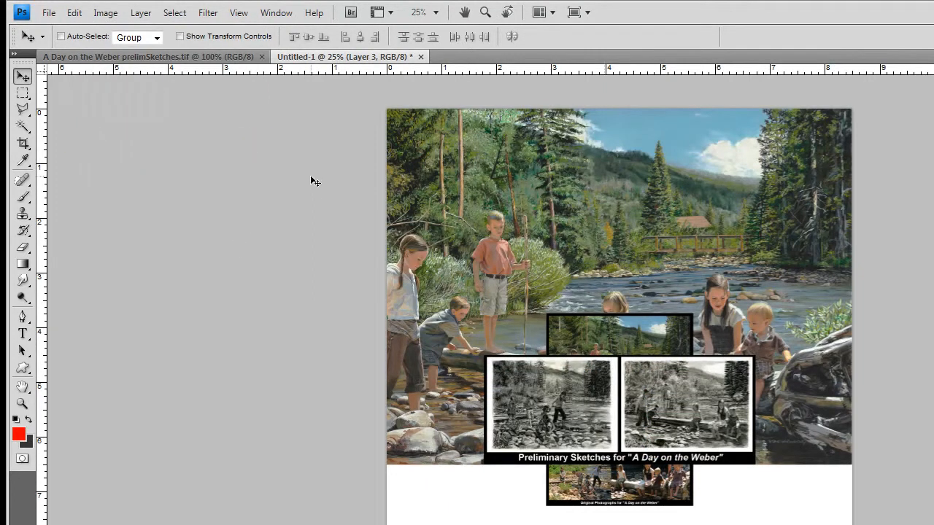
click(219, 57)
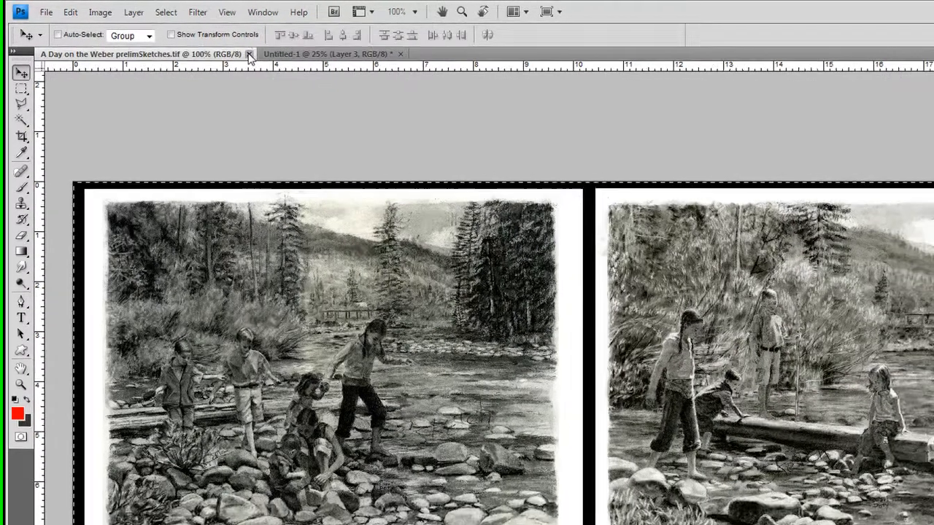
click(249, 54)
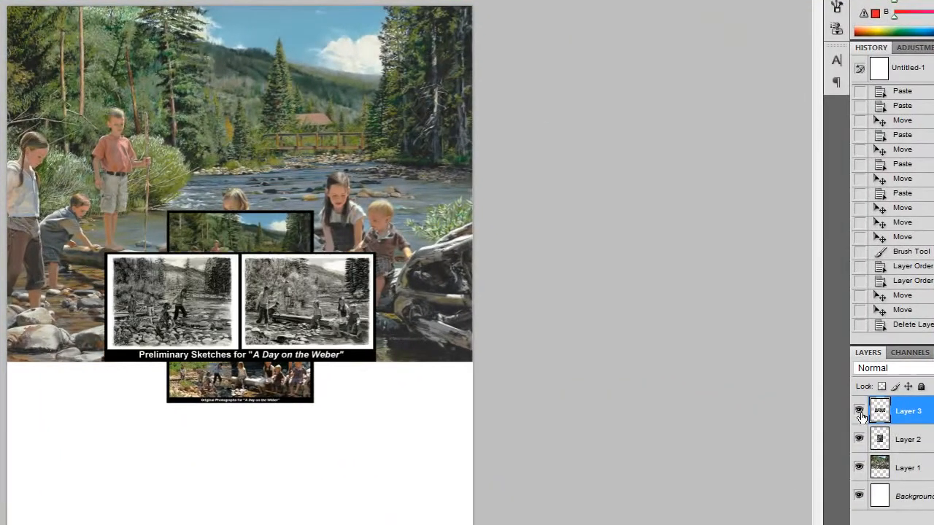
- Check the contents of the layers by toggling their visibility, including hiding and showing the Background layer
click(825, 362)
click(860, 440)
click(860, 467)
click(860, 468)
click(908, 497)
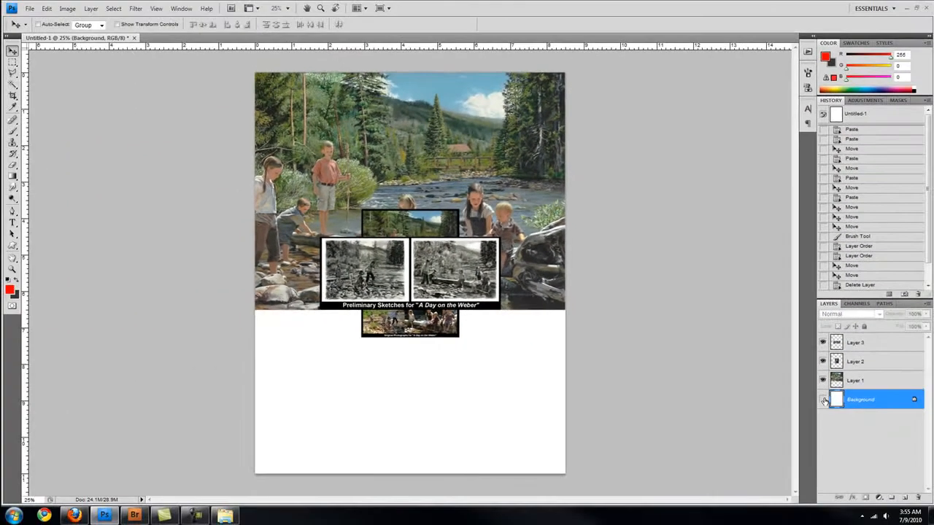
click(860, 495)
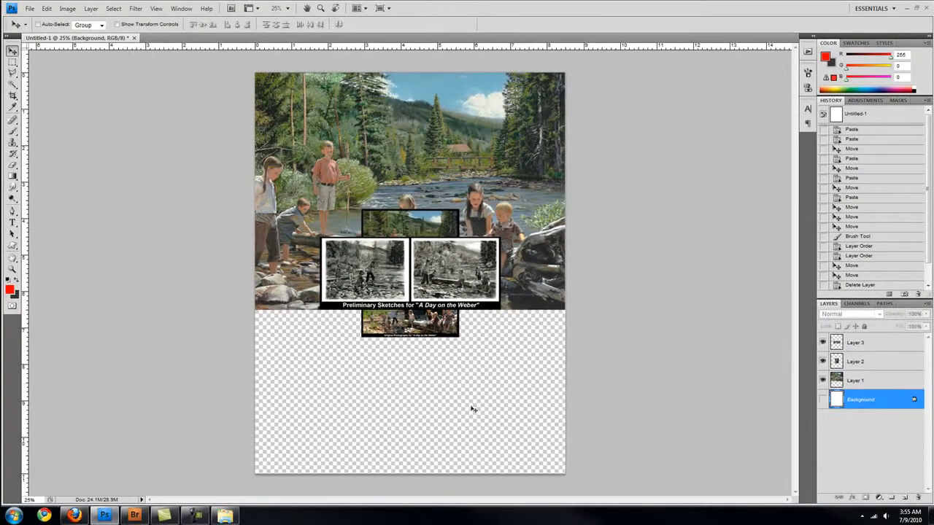
click(823, 400)
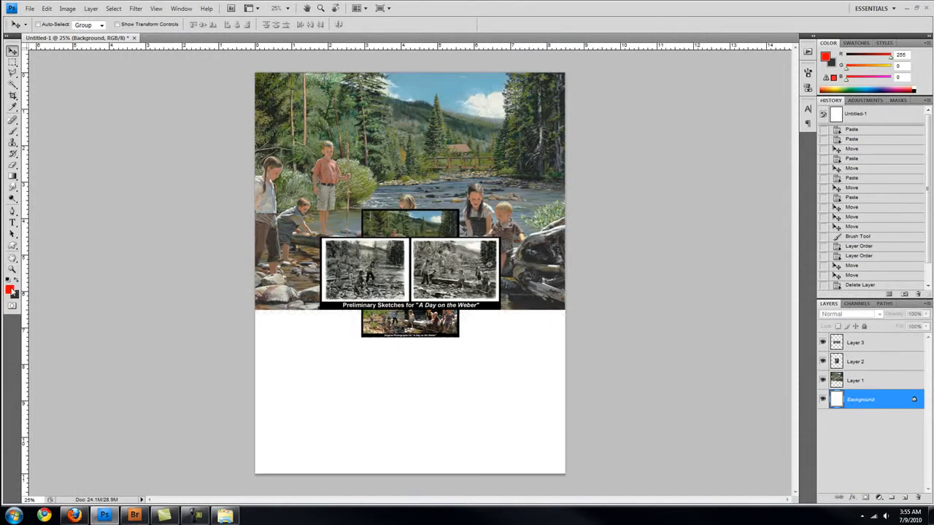
- Fill the Background layer with the red foreground color using the Paint Bucket Tool
click(12, 176)
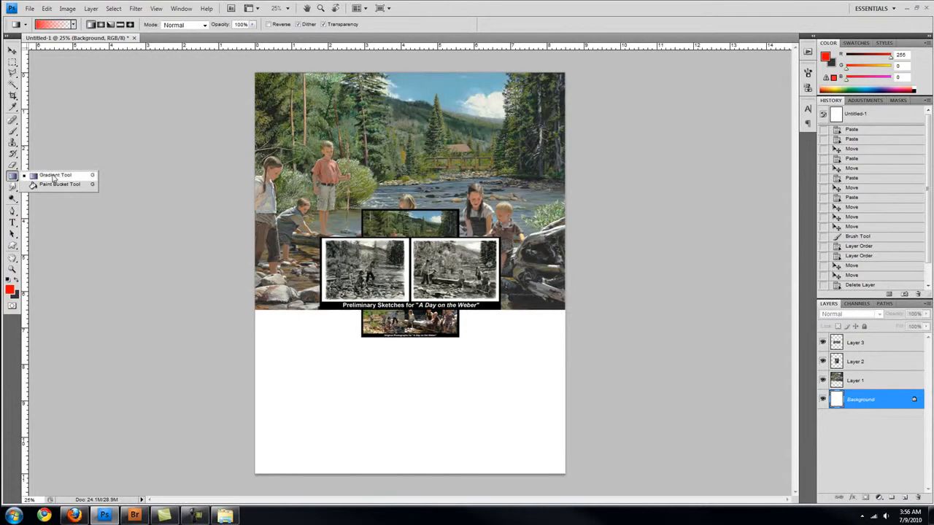
click(52, 185)
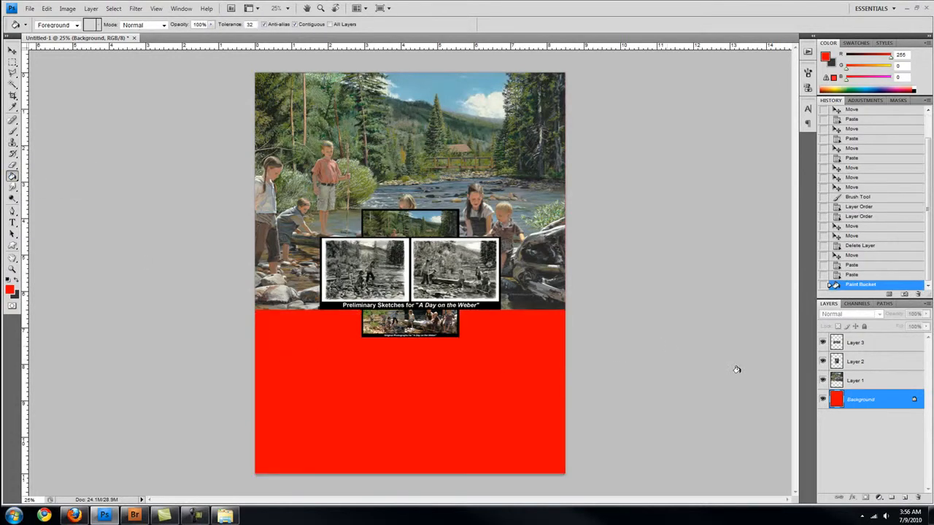
- Move the Layer 1 painting so its left edge sits about 4.1 inches and its top edge about 2.2 inches into the page
click(863, 385)
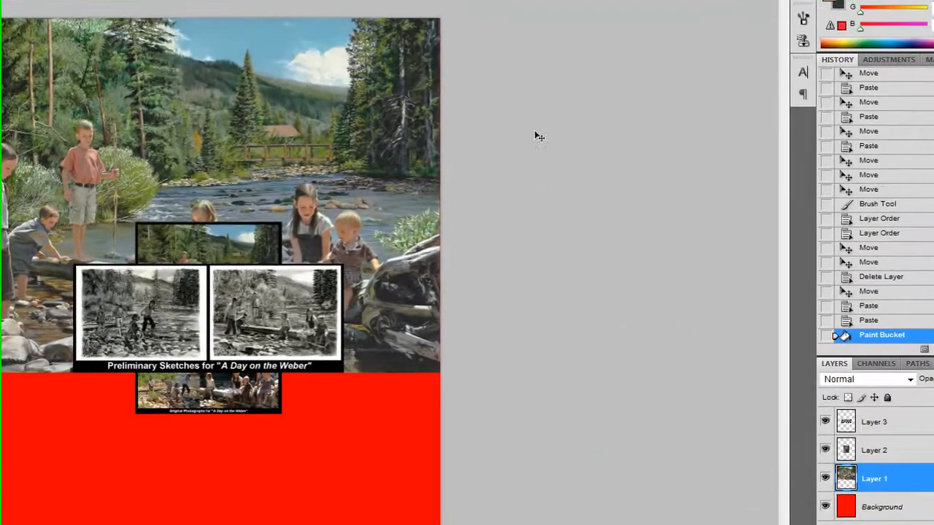
drag(629, 150, 639, 327)
drag(552, 398, 553, 376)
drag(483, 371, 544, 365)
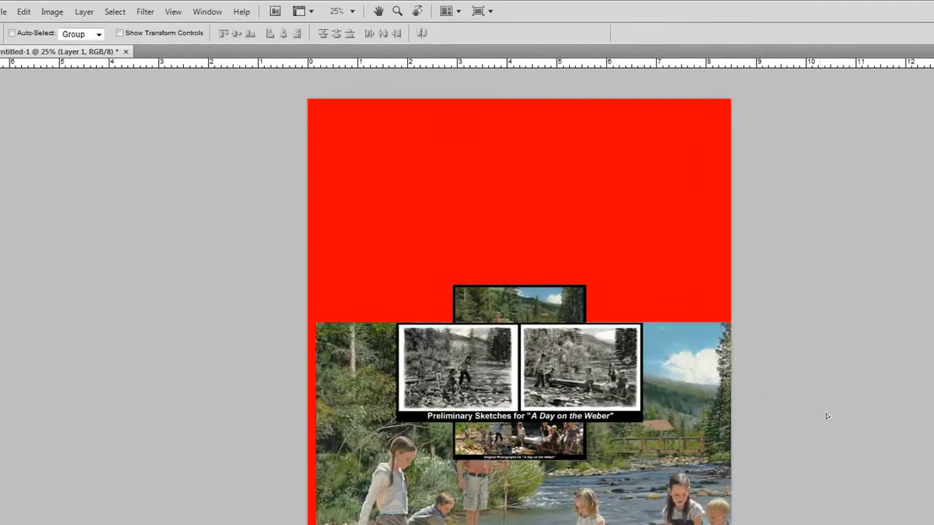
drag(827, 417, 802, 426)
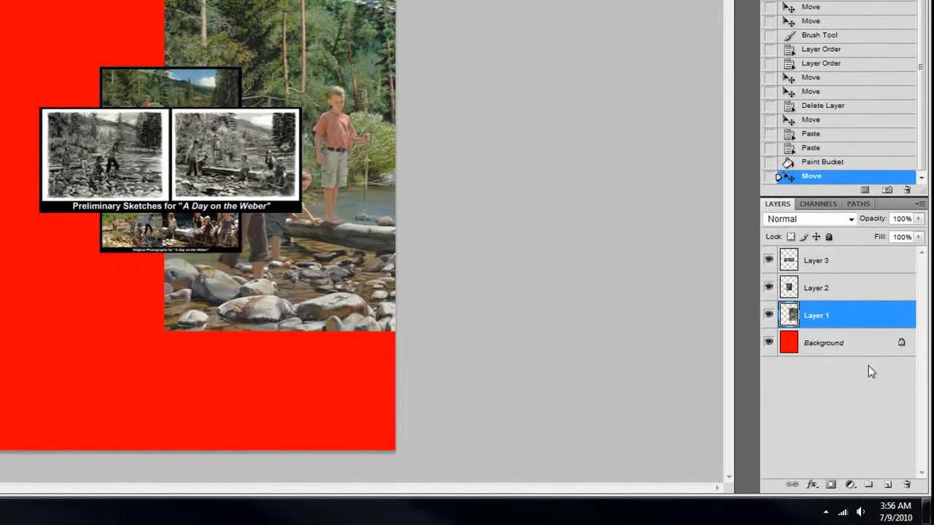
- Add an empty layer directly above the Background layer and delete it again
click(860, 347)
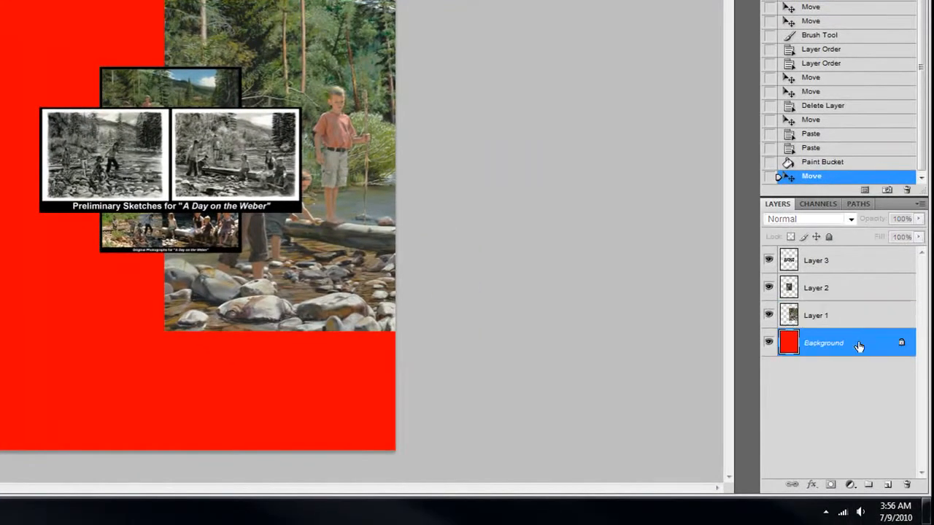
click(888, 485)
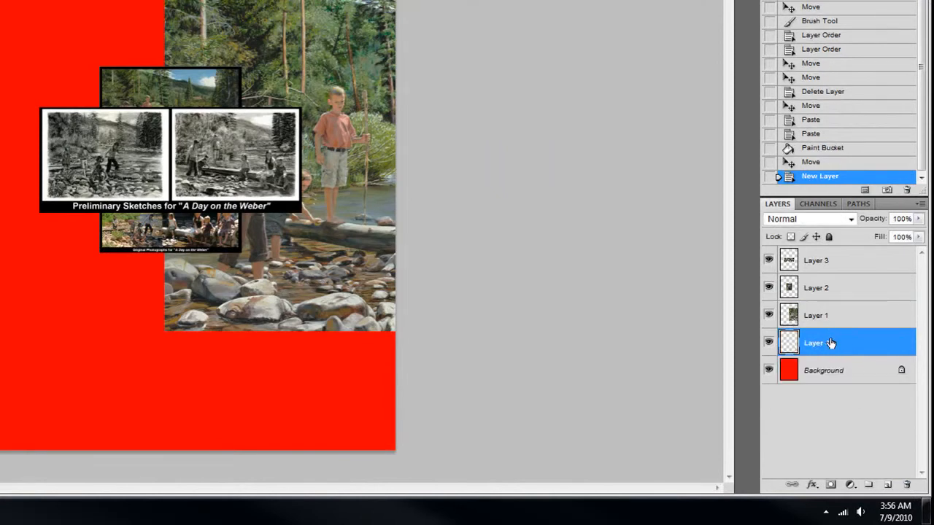
key(Delete)
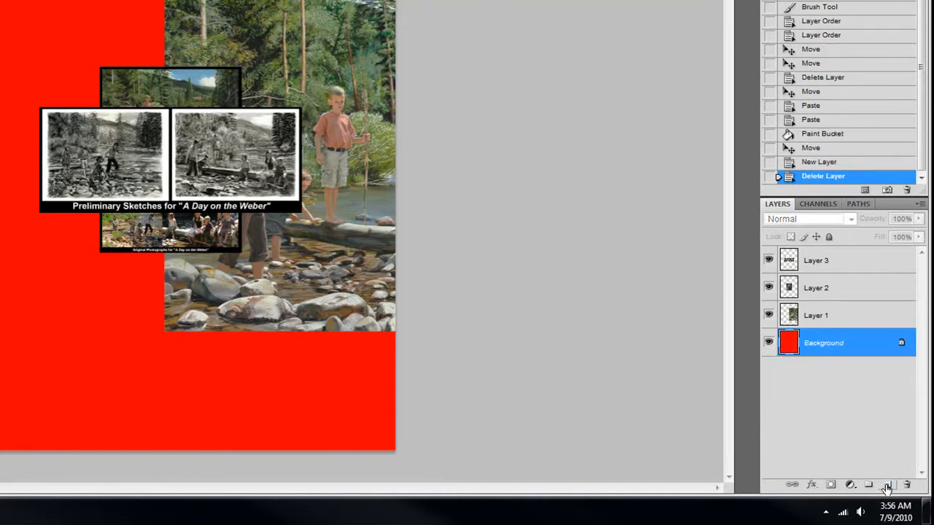
- Add an empty layer directly above Layer 2 and delete it again
click(856, 288)
click(888, 485)
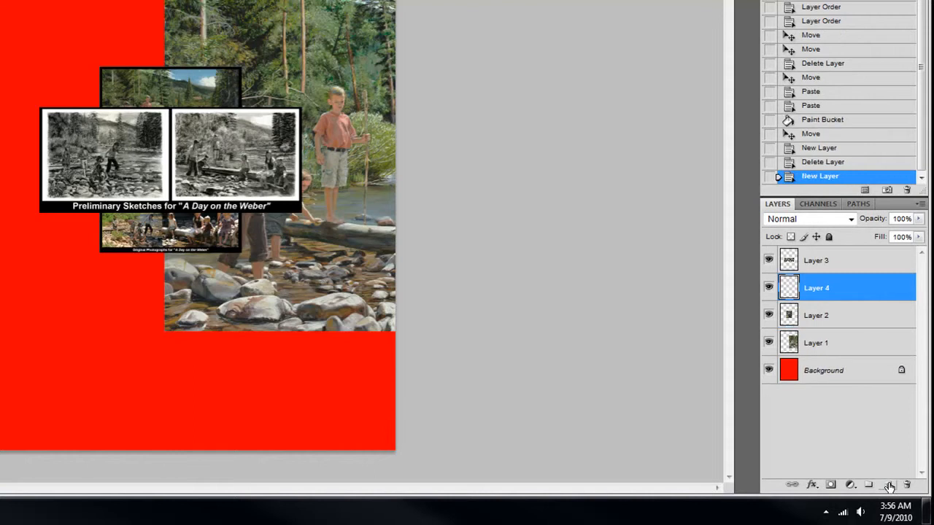
key(Delete)
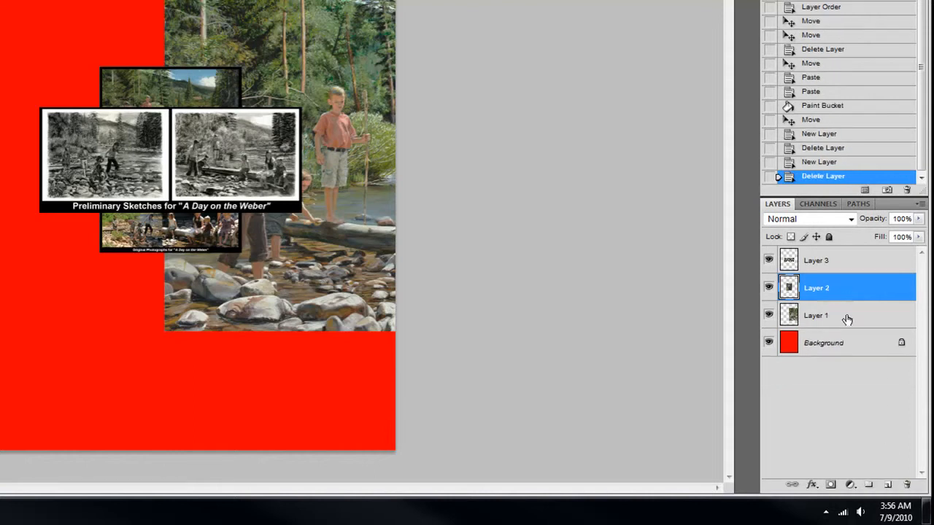
- Delete the Background layer and undo the deletion
click(852, 342)
key(Delete)
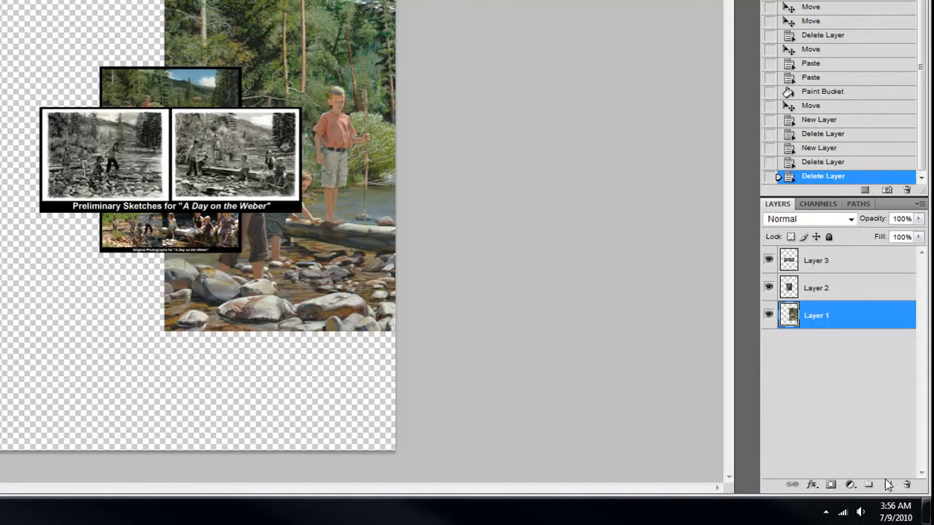
key(ctrl+z)
- Add a new layer above the Background and draw a rectangular marquee about 7.2 by 5.9 inches from the page's left edge
click(888, 486)
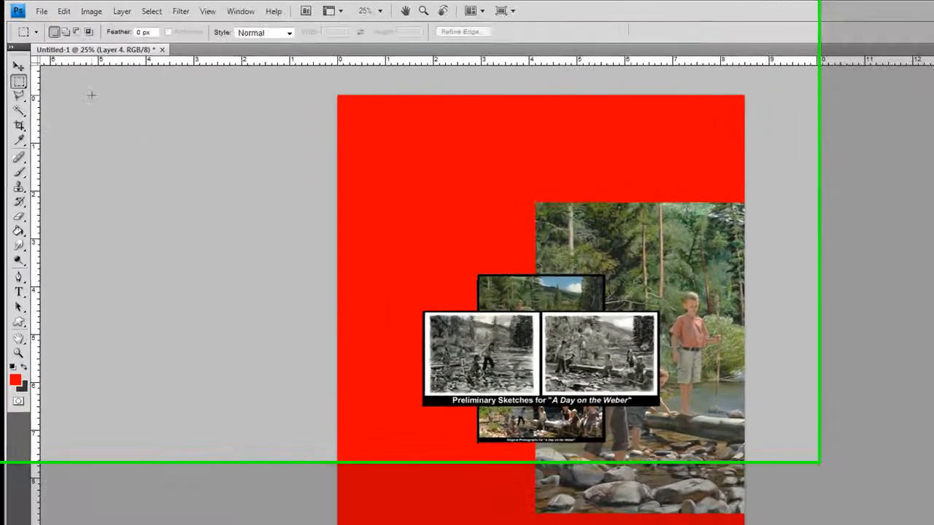
click(11, 63)
drag(543, 266, 783, 450)
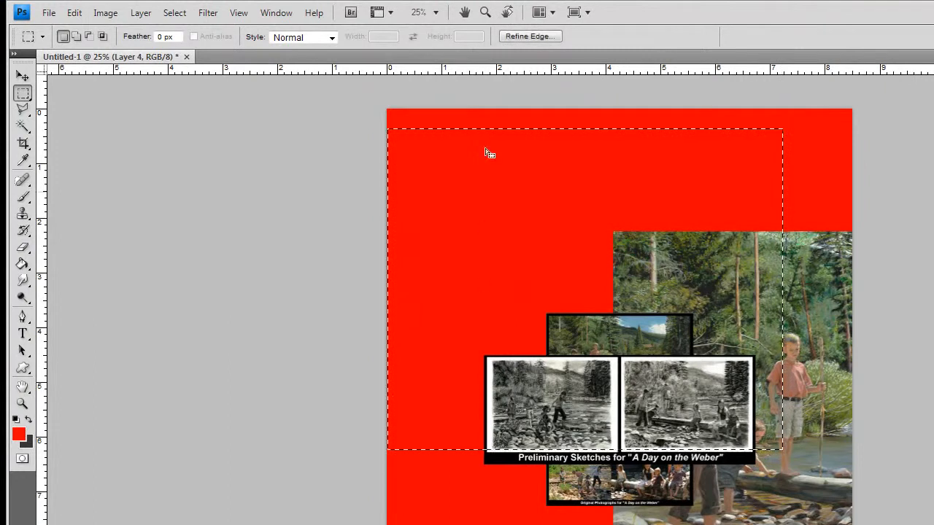
- Swap the foreground and background colors and choose a light blue as the foreground color
click(28, 421)
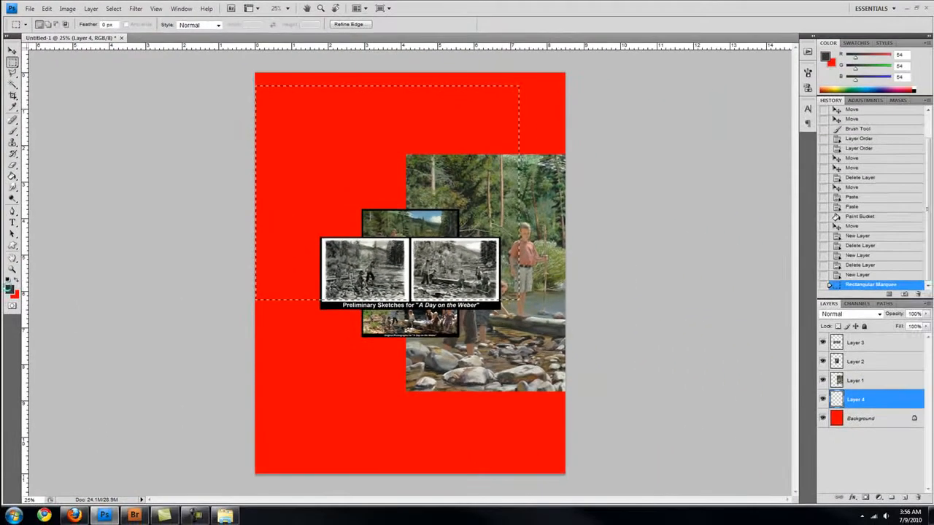
click(19, 434)
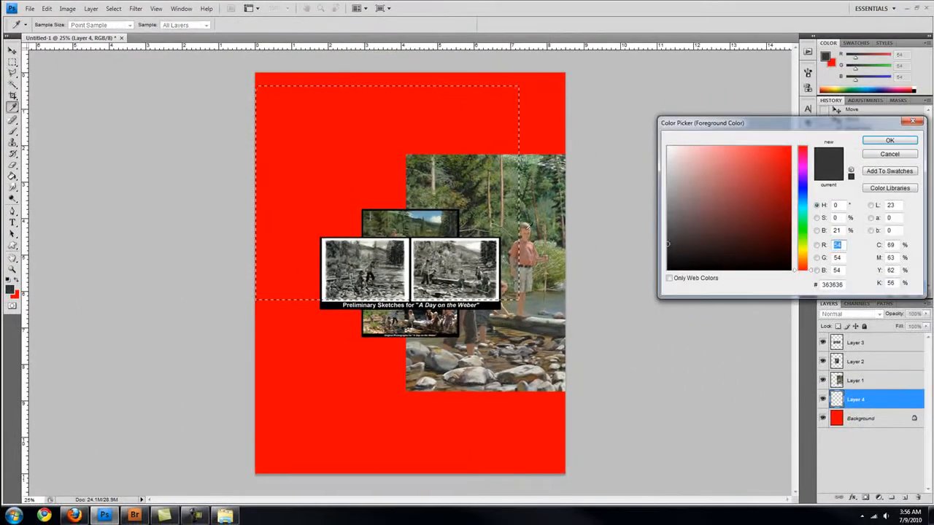
click(806, 186)
click(730, 141)
mouse_move(739, 136)
mouse_down()
mouse_move(748, 154)
mouse_move(737, 142)
mouse_up()
click(873, 140)
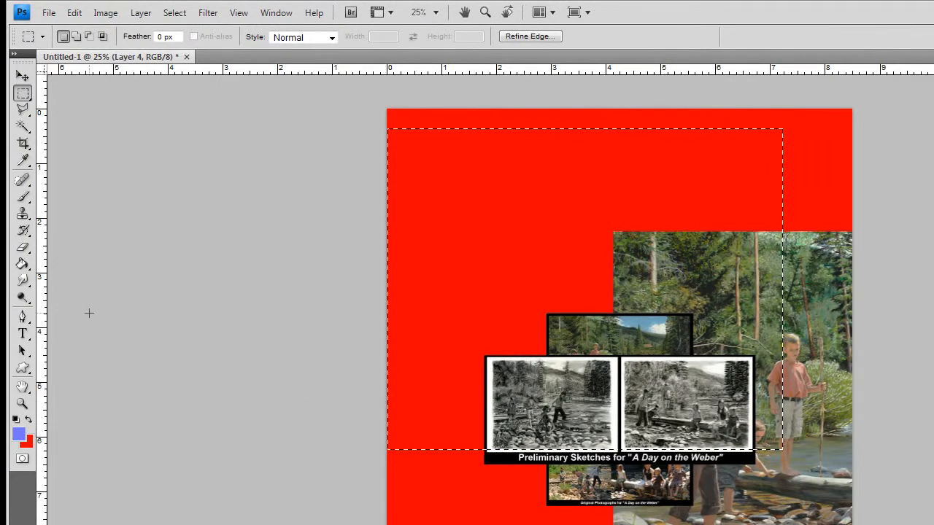
- Sample foreground colors from the artwork with the Eyedropper, ending with the black caption bar of the preliminary sketches
key(i)
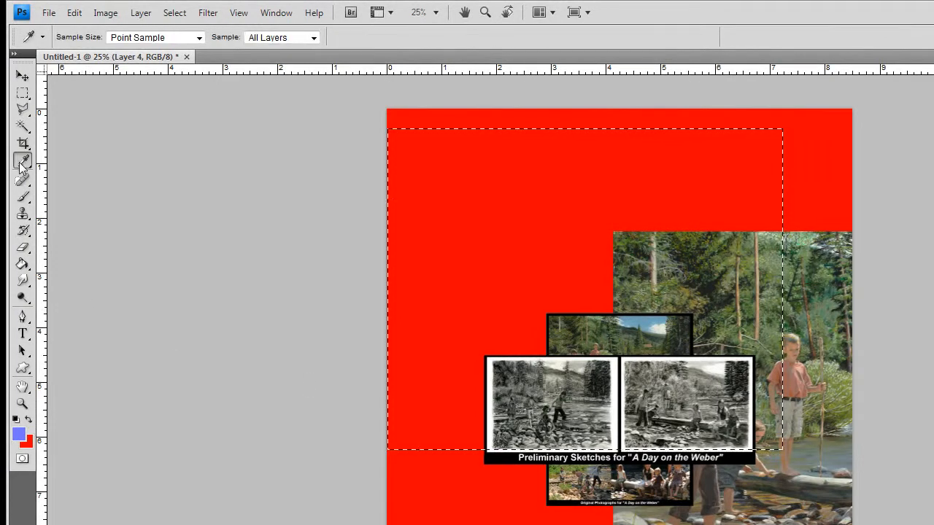
click(748, 273)
click(502, 455)
- Set the foreground color to light blue 8694ff in the Color Picker
click(19, 435)
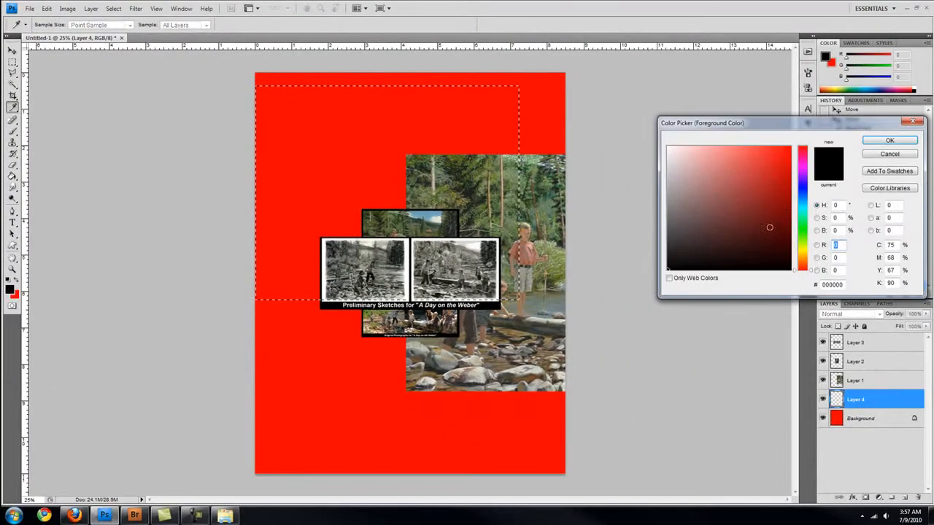
click(803, 190)
drag(729, 168, 725, 136)
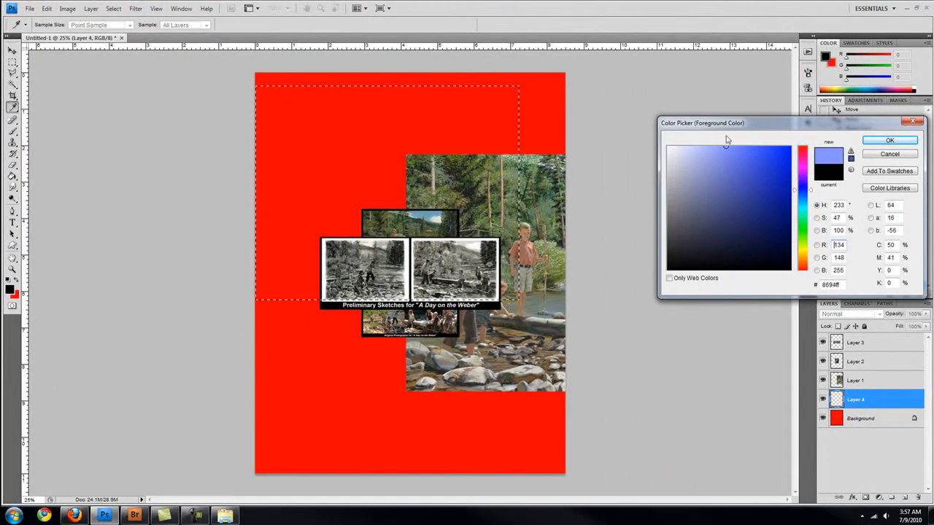
key(Return)
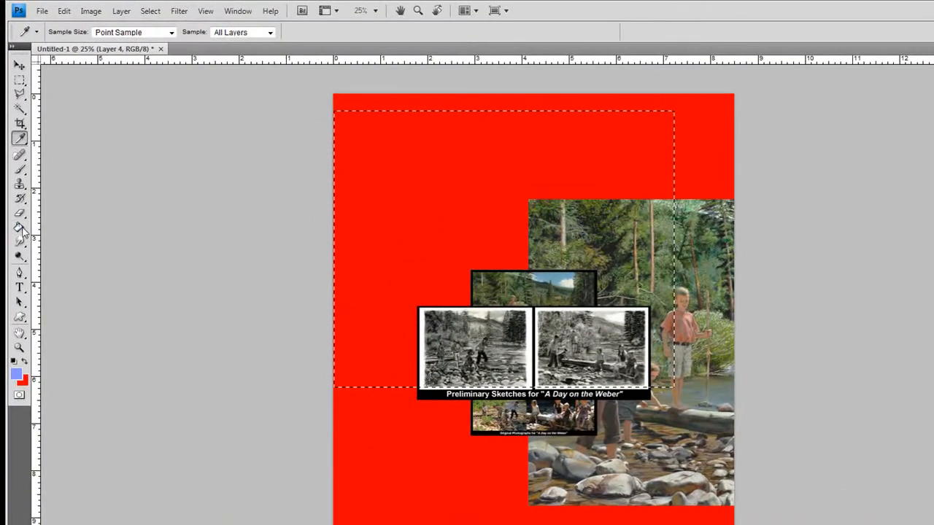
- Fill the rectangular selection on Layer 4 with the light blue using the Paint Bucket Tool, and deselect it
click(20, 228)
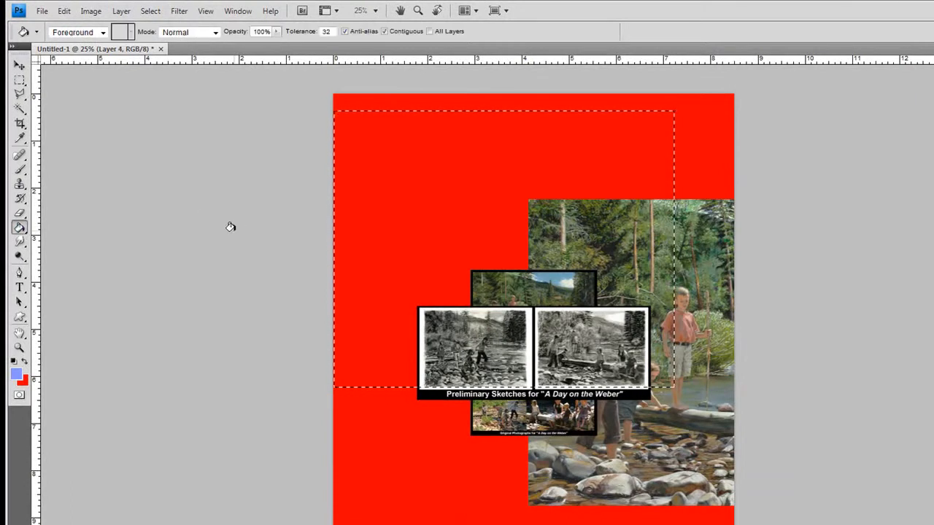
right_click(21, 230)
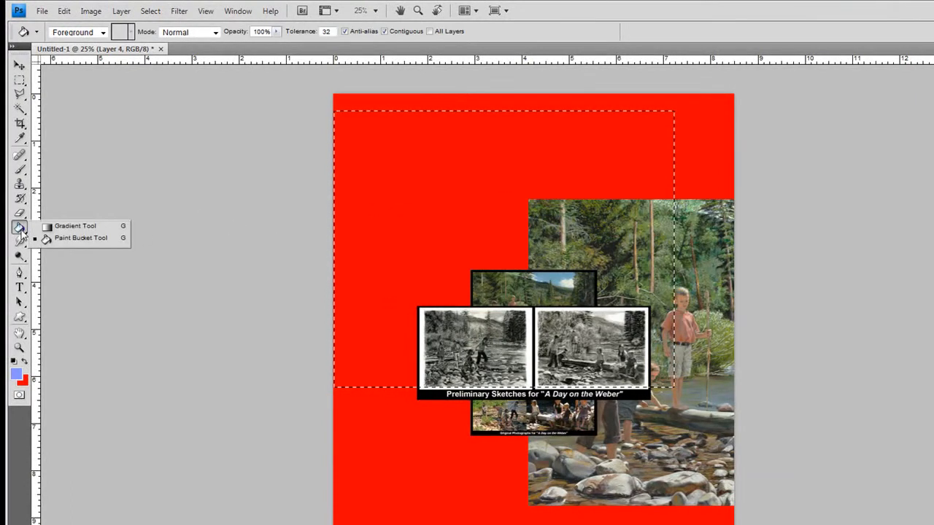
click(385, 208)
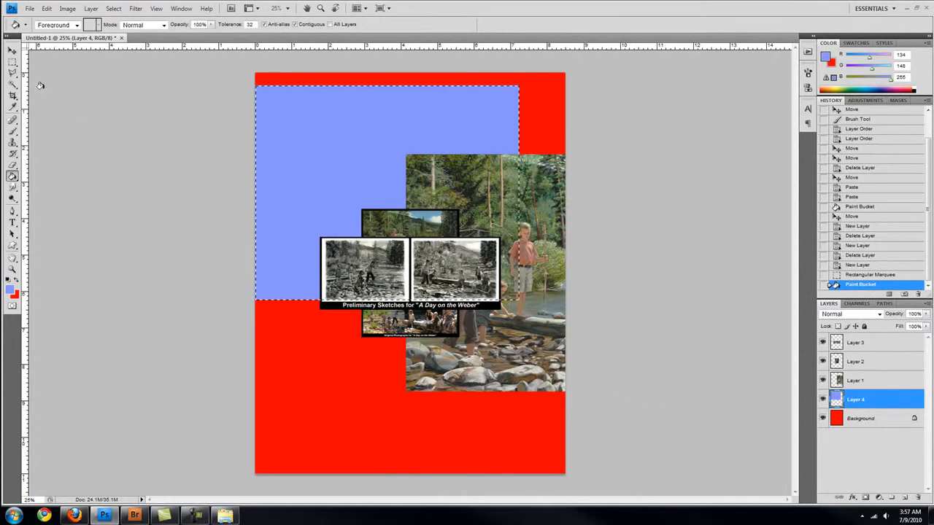
key(m)
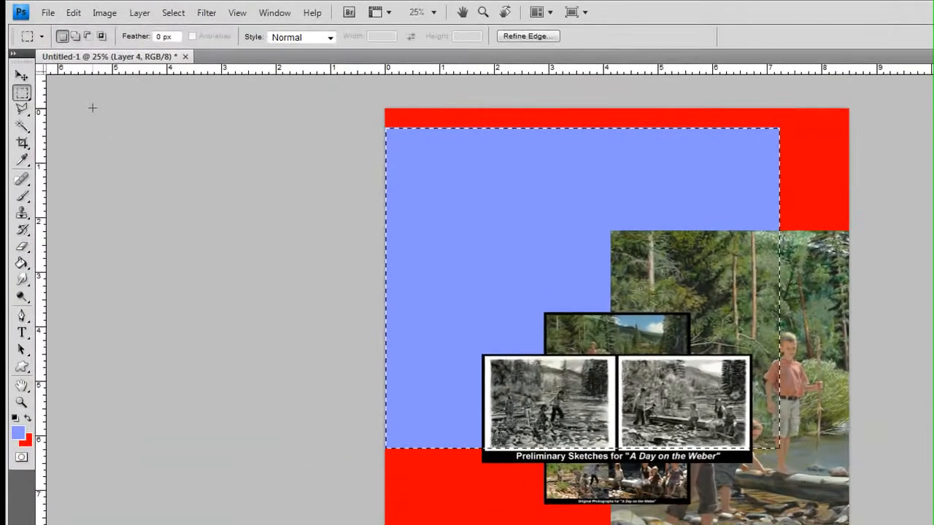
key(ctrl+d)
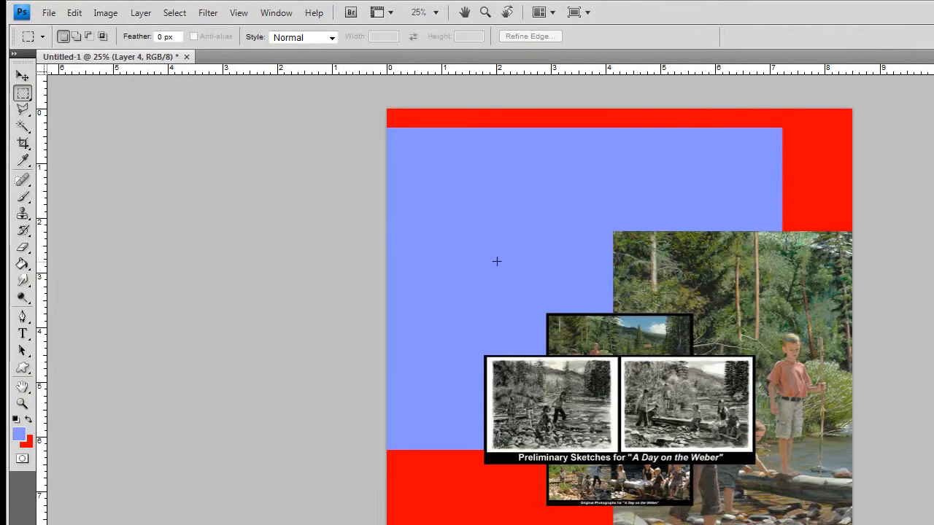
- Move the blue rectangle on Layer 4 down along the page's left edge until its top edge sits at about 1.9 inches
key(v)
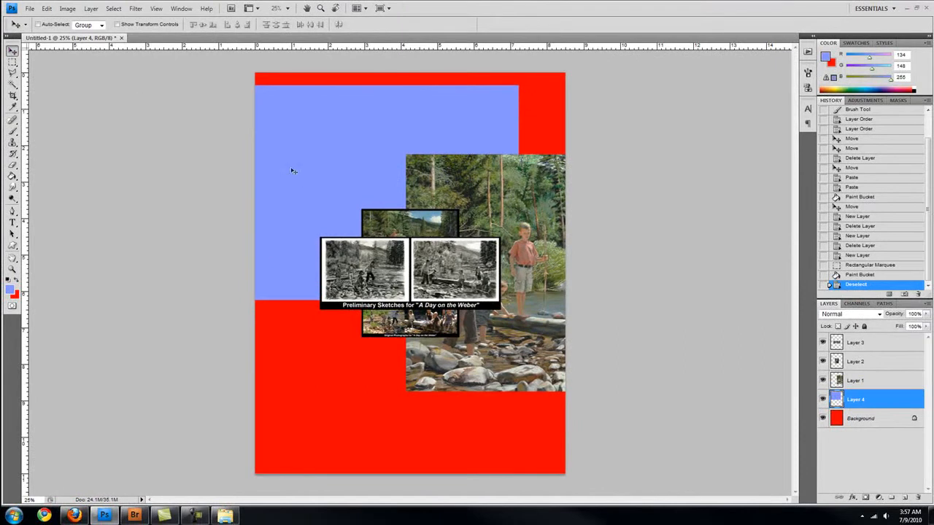
drag(292, 171, 333, 264)
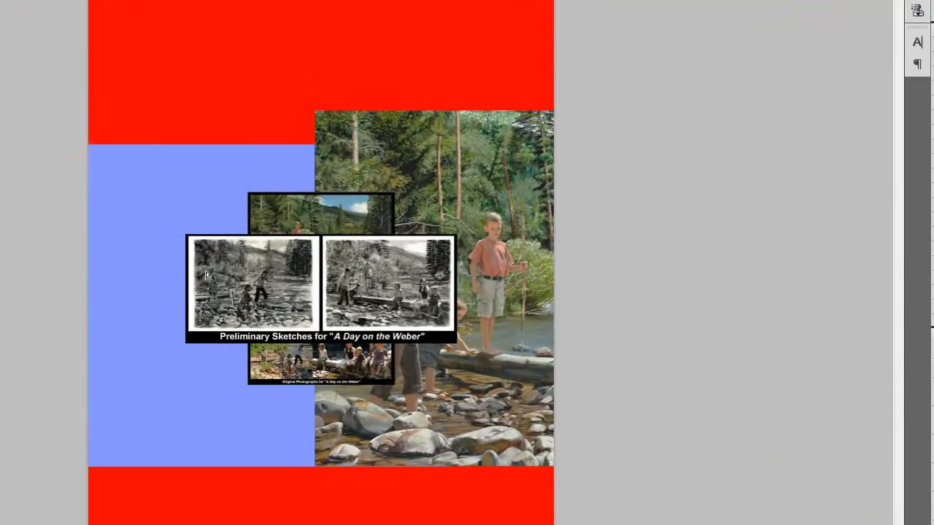
drag(207, 275, 144, 236)
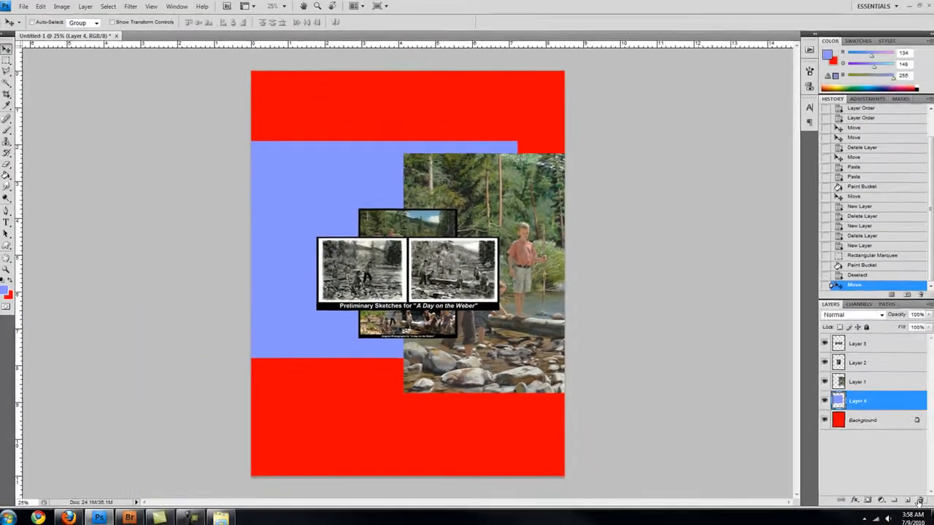
- Replace Layer 4 with a new empty layer and marquee-select a full-height strip about 2.4 inches wide along the page's left edge
click(905, 498)
click(904, 499)
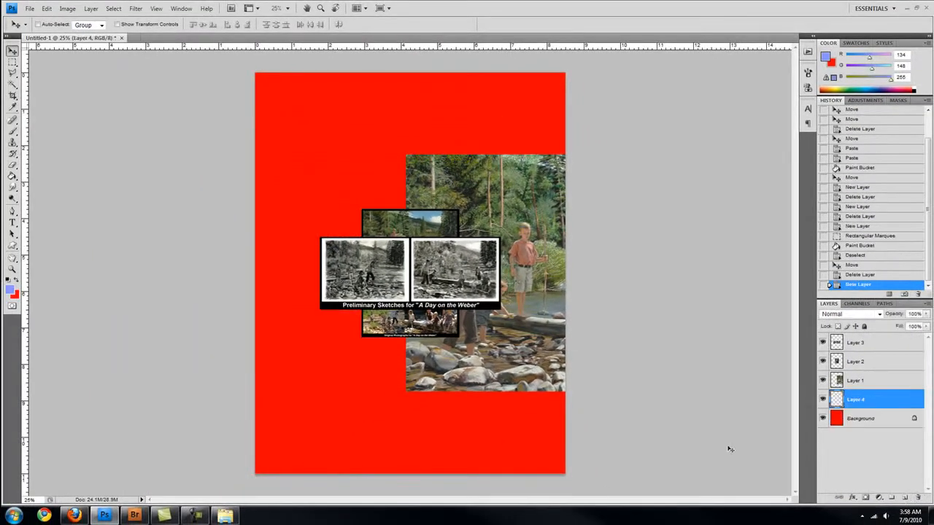
key(m)
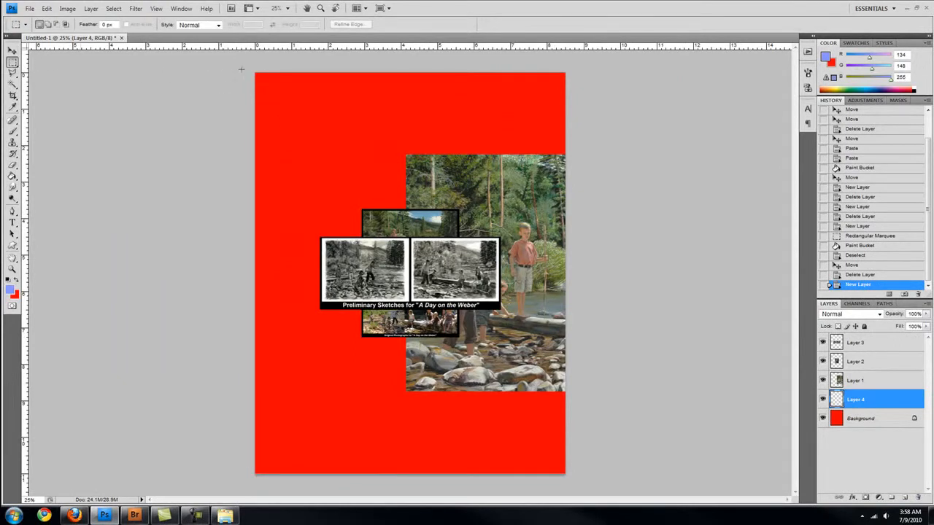
drag(342, 490, 342, 489)
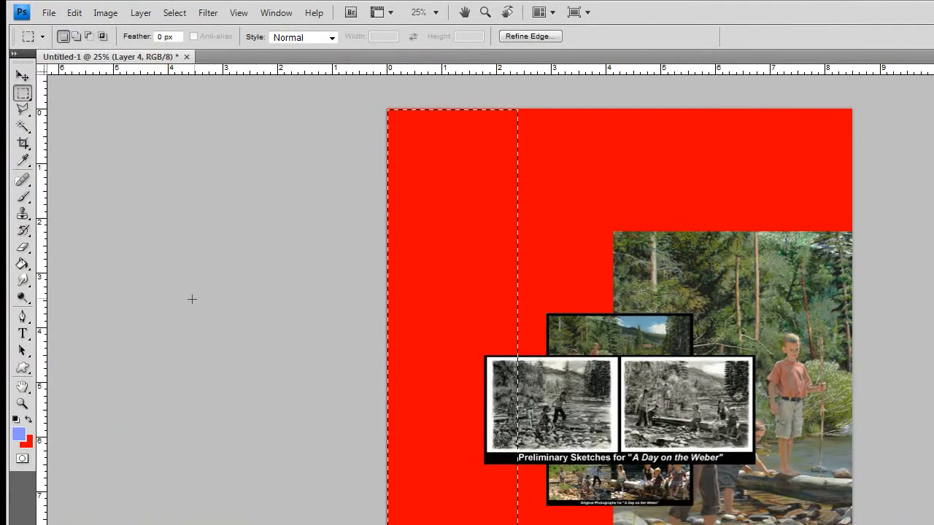
- Fill the strip selection on Layer 4 with the light blue foreground color using the Paint Bucket Tool, and deselect it
click(22, 265)
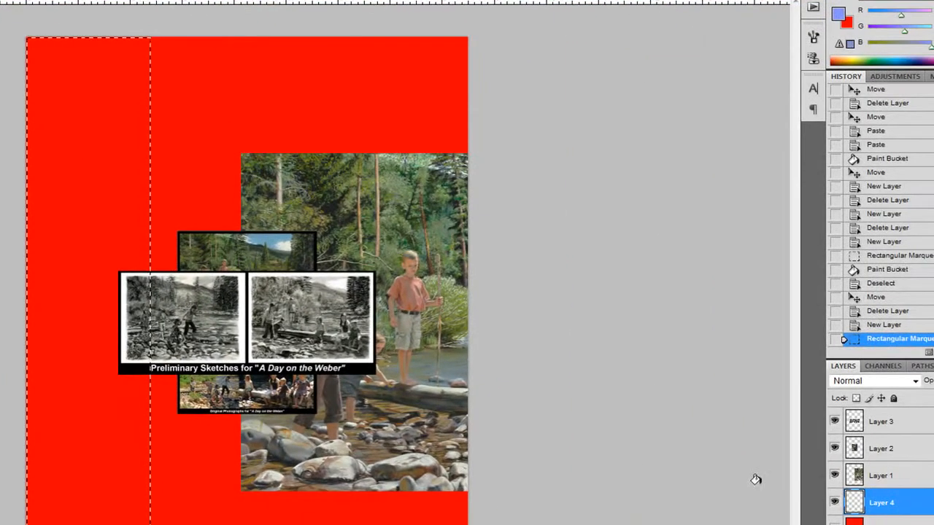
click(108, 244)
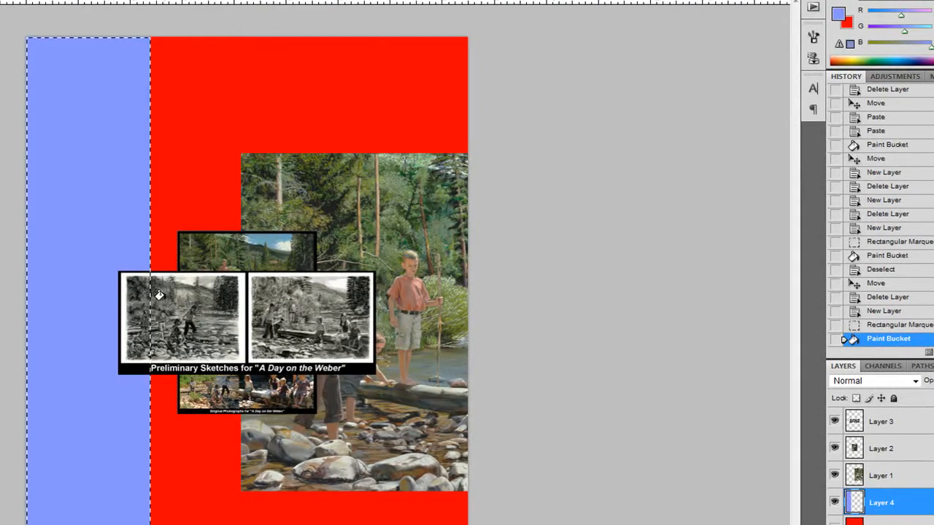
key(ctrl+d)
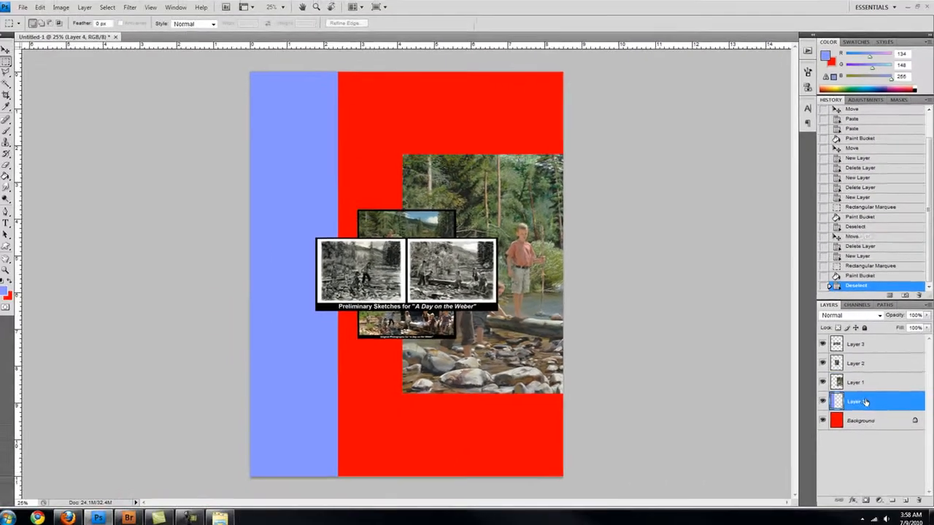
- Bring Layer 4 to the front of the layer stack, and return it to its place between Layer 1 and the Background
drag(865, 402, 864, 341)
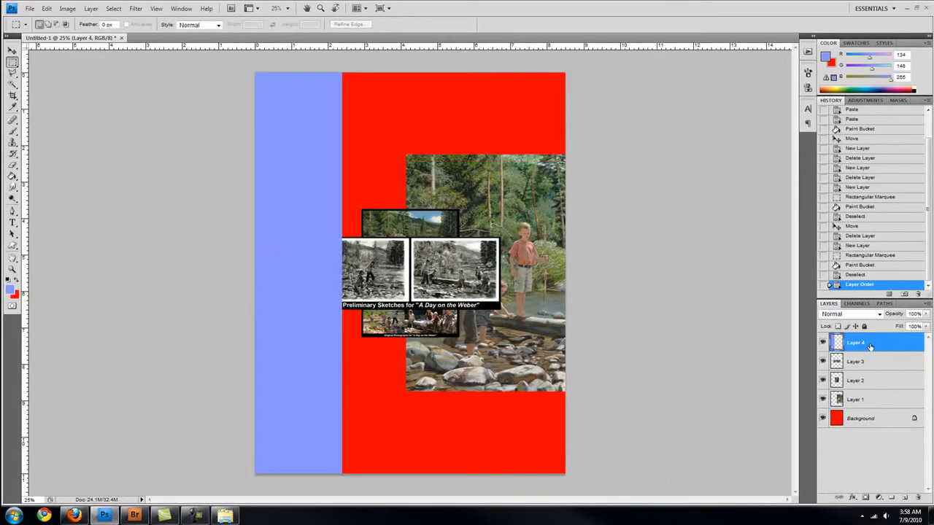
drag(870, 345, 874, 407)
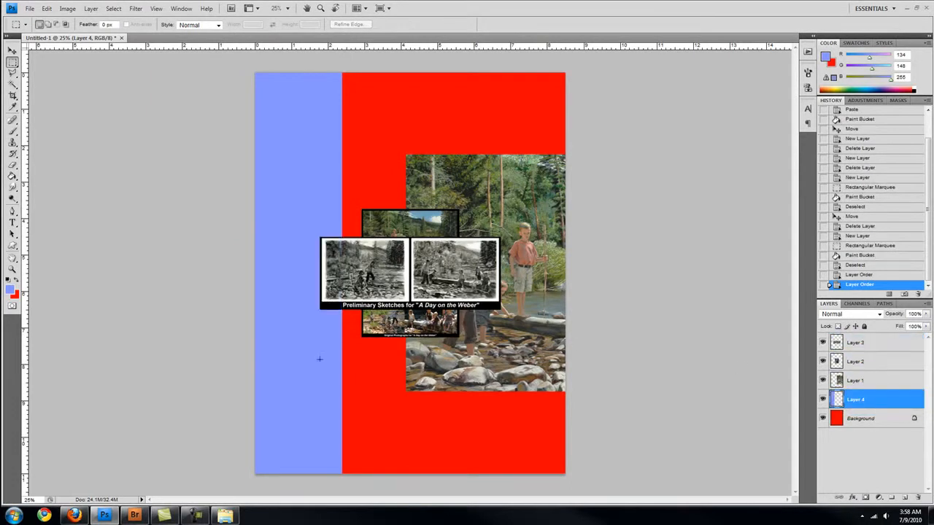
click(862, 421)
- Start a type layer above Layer 4 on the blue strip, enter the placeholder gmkemgklmelkrmglkemlg in light blue, and clear that text
click(859, 403)
key(t)
click(12, 223)
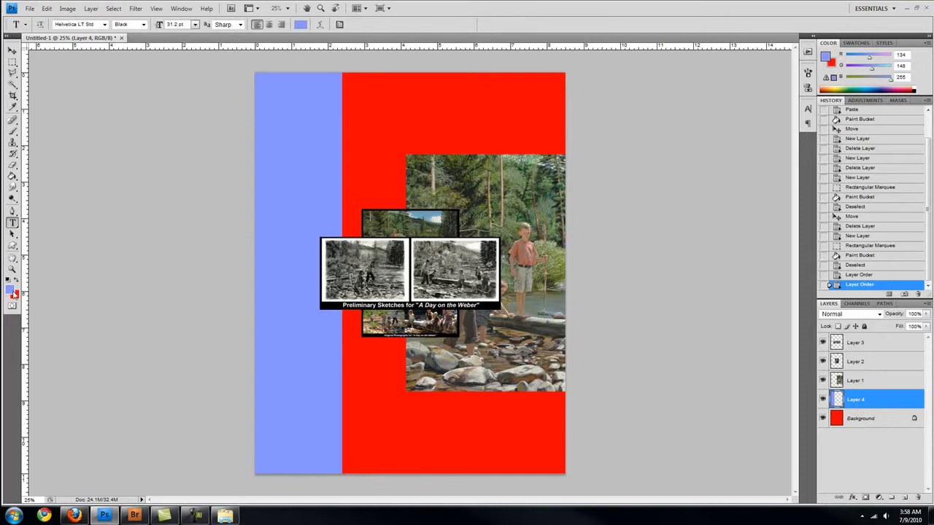
click(294, 134)
text(gmkemgklmelkrmglkemlg)
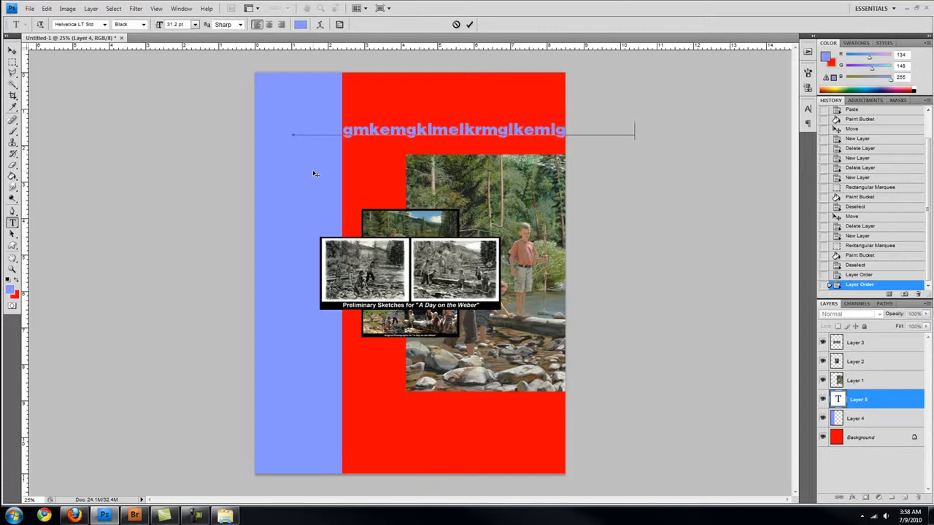
key(BackSpace)
key(BackSpace)
key(BackSpace)
key(ctrl+a)
key(BackSpace)
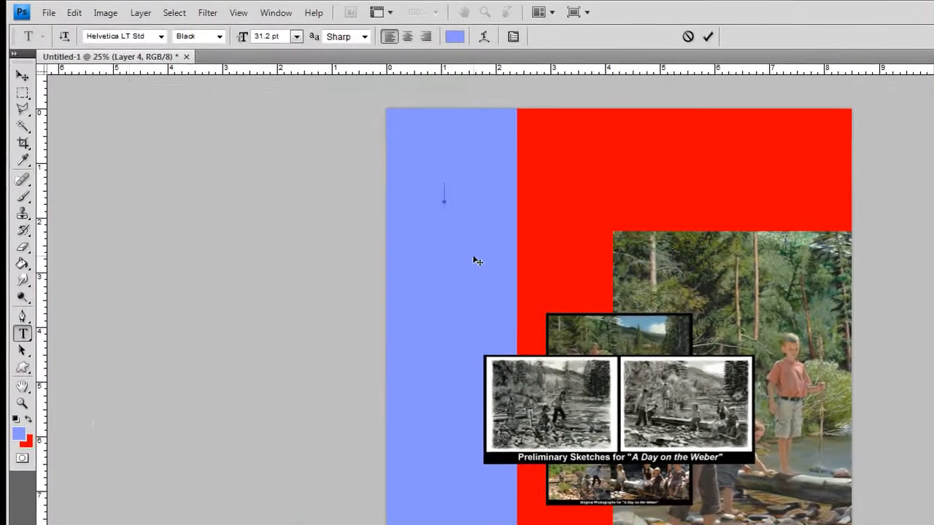
- Swap the foreground and background colors, enter the placeholder gvm klvmwelrmglkmerlkvmelrkmv in red, and shift the text left within the blue strip
click(16, 281)
click(29, 420)
text(gvm k)
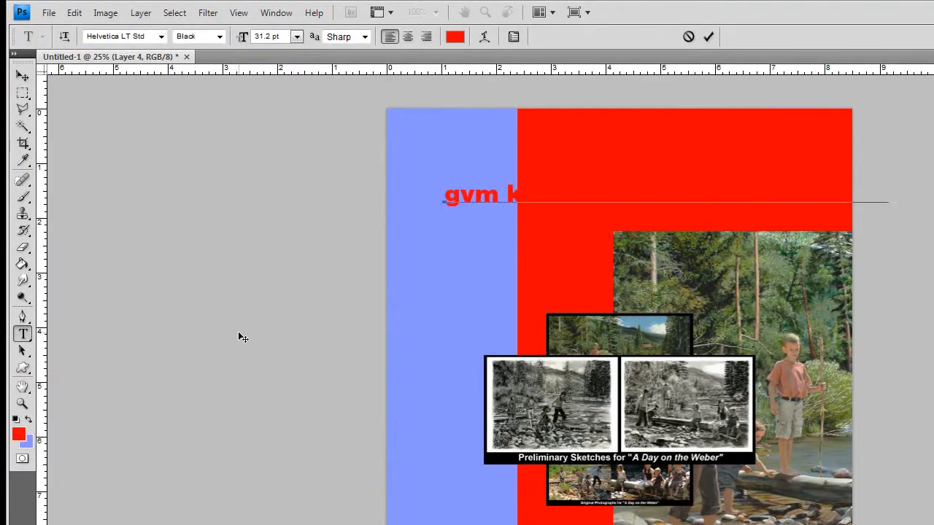
drag(316, 352, 285, 349)
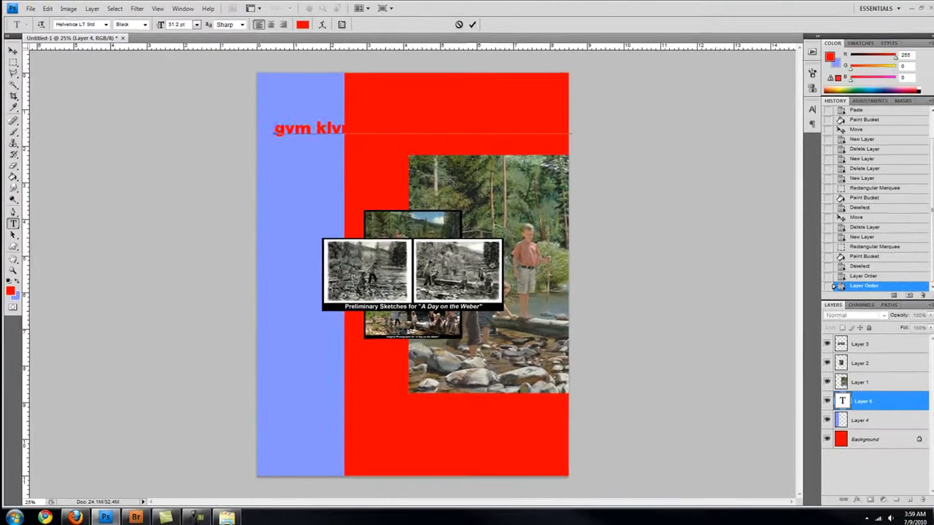
- Set the whole placeholder text's color to white ffffff, and move the text up to about 1 inch below the page's top edge
key(ctrl+a)
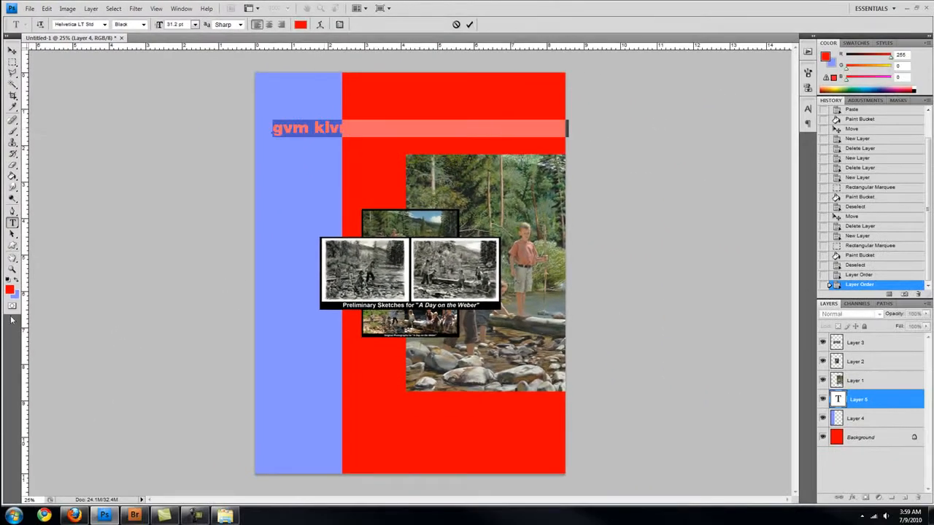
click(9, 290)
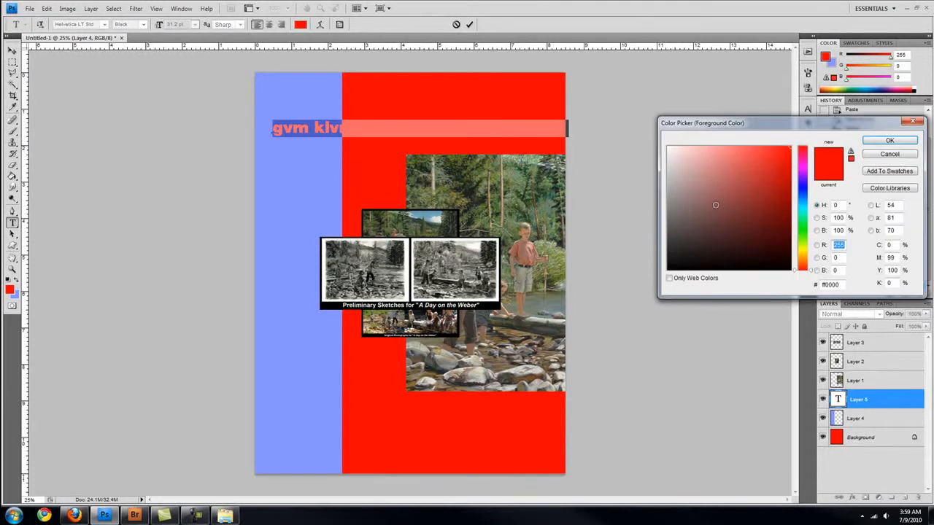
drag(715, 206, 624, 92)
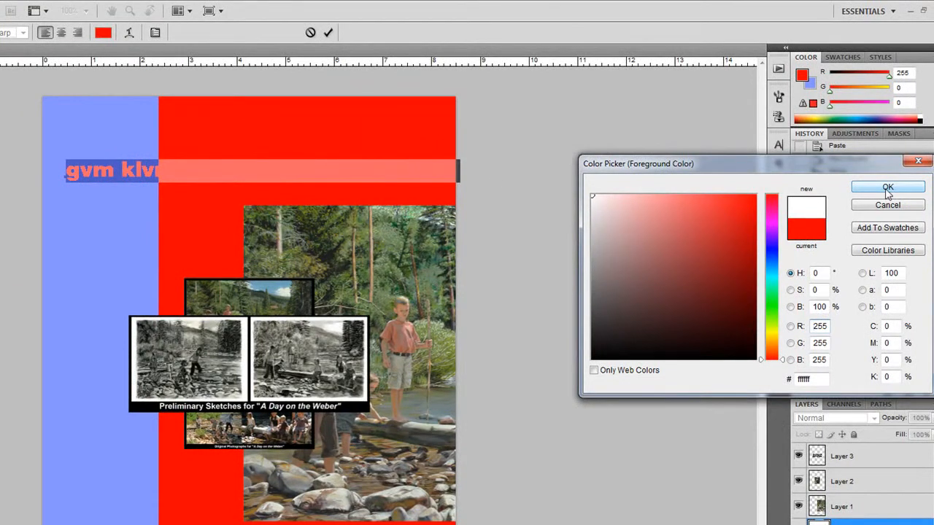
click(772, 307)
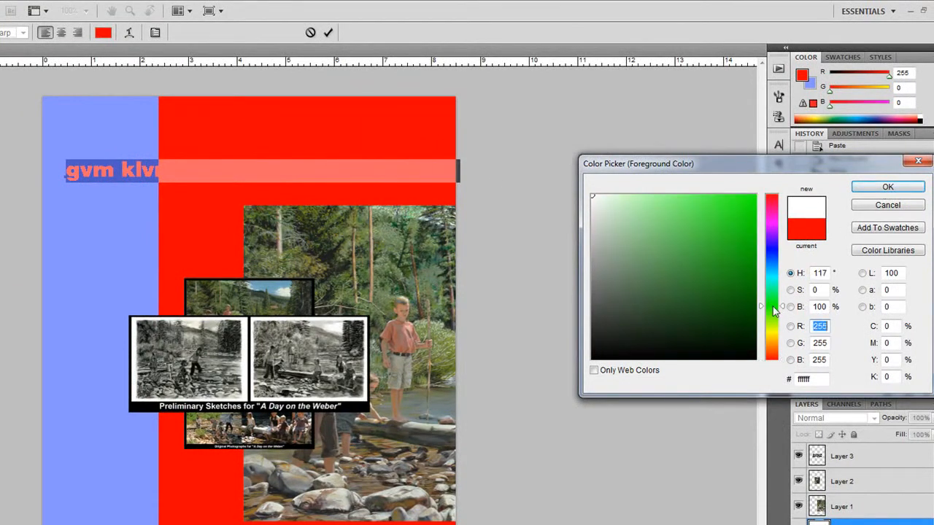
click(885, 186)
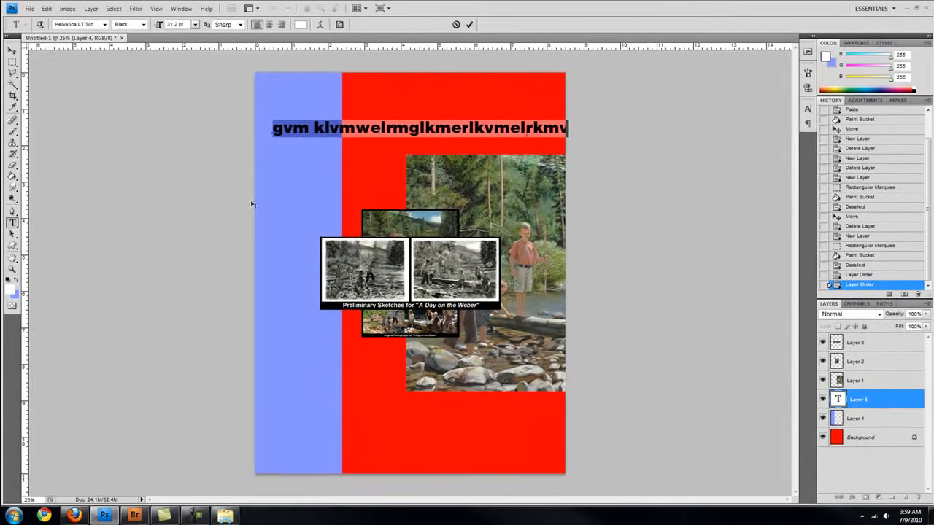
click(11, 49)
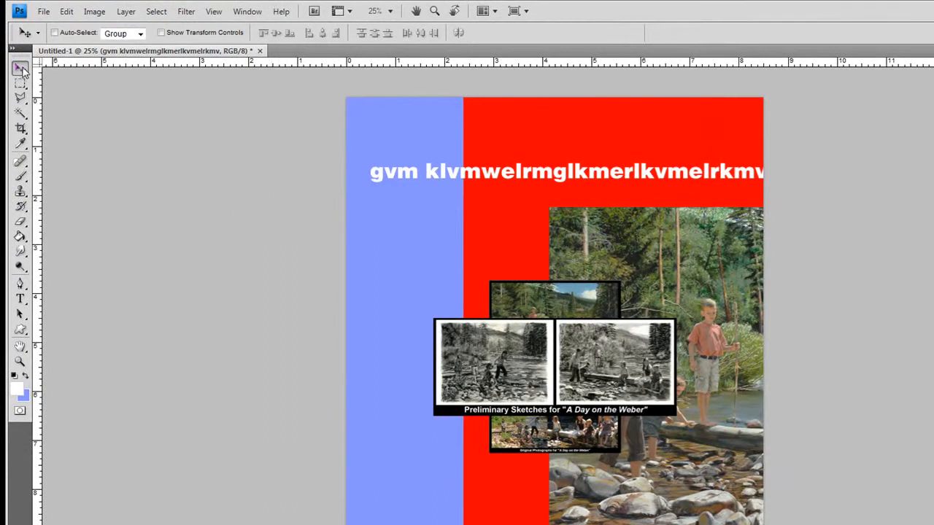
drag(380, 266, 376, 234)
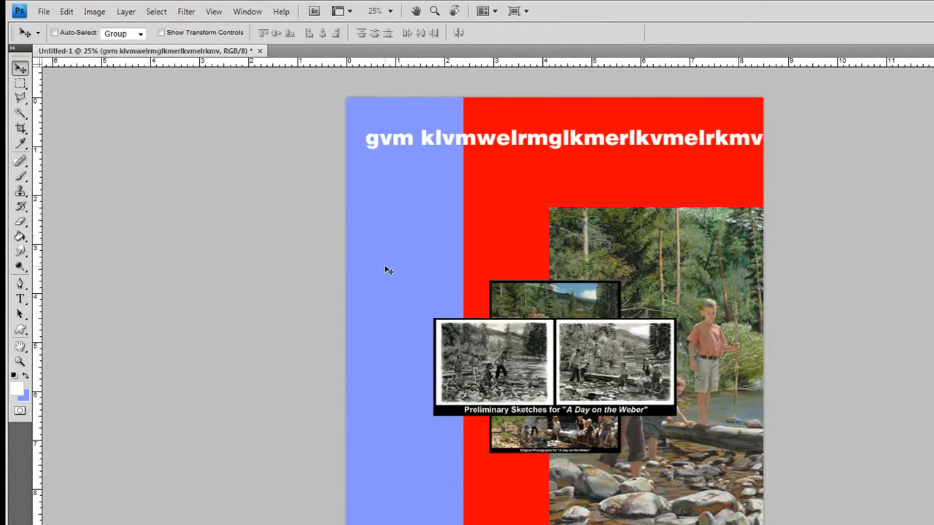
- Replace the placeholder text with a three-line heading: "Step 1 in", the artist's first name in the possessive, and "process --->"
key(t)
drag(367, 140, 914, 155)
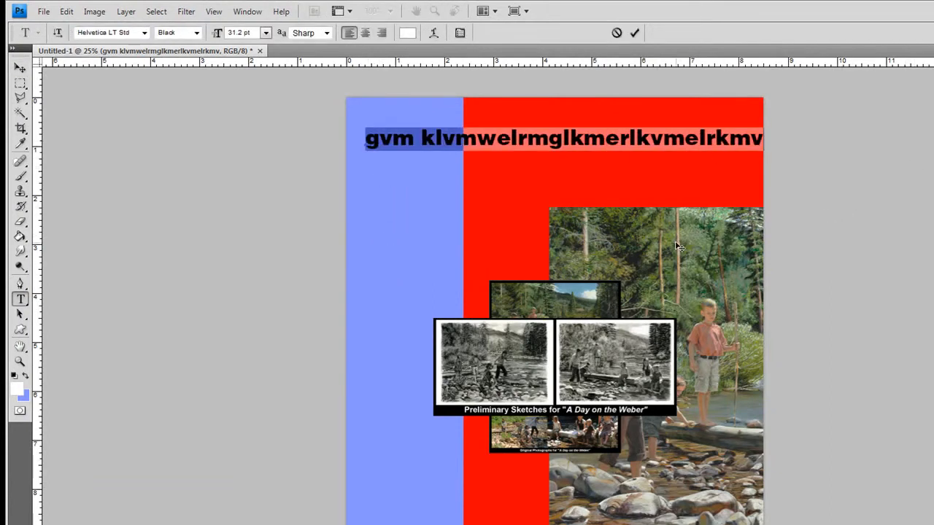
text(S)
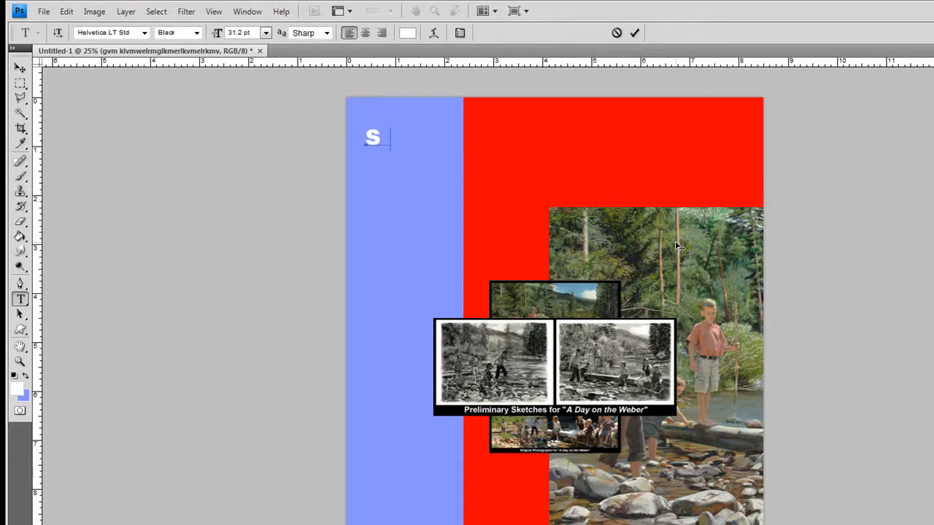
text(tep 1)
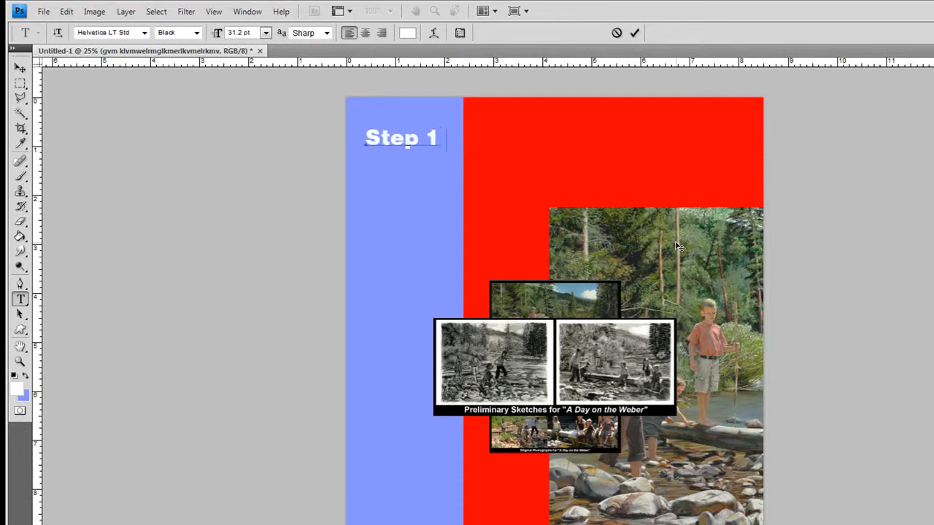
text( in shre)
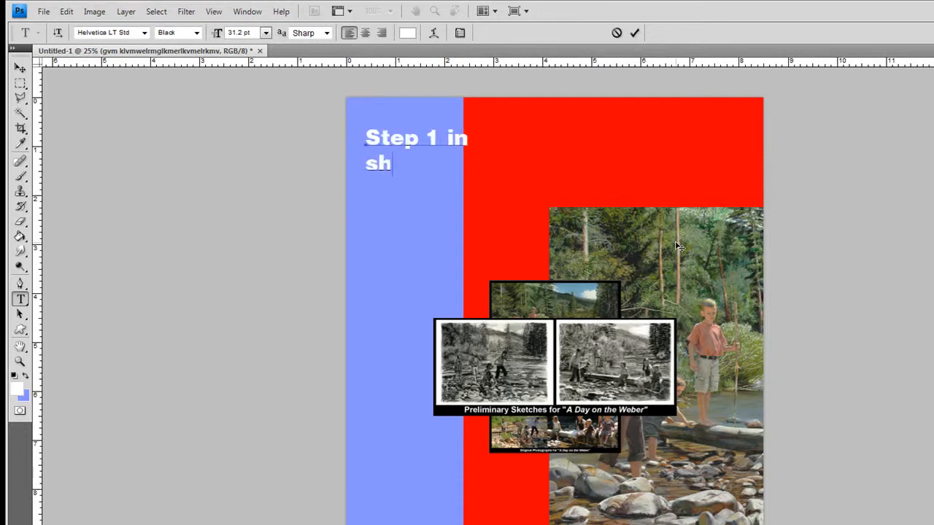
key(BackSpace)
text(i)
text(s)
key(BackSpace)
key(BackSpace)
key(BackSpace)
key(BackSpace)
text(er)
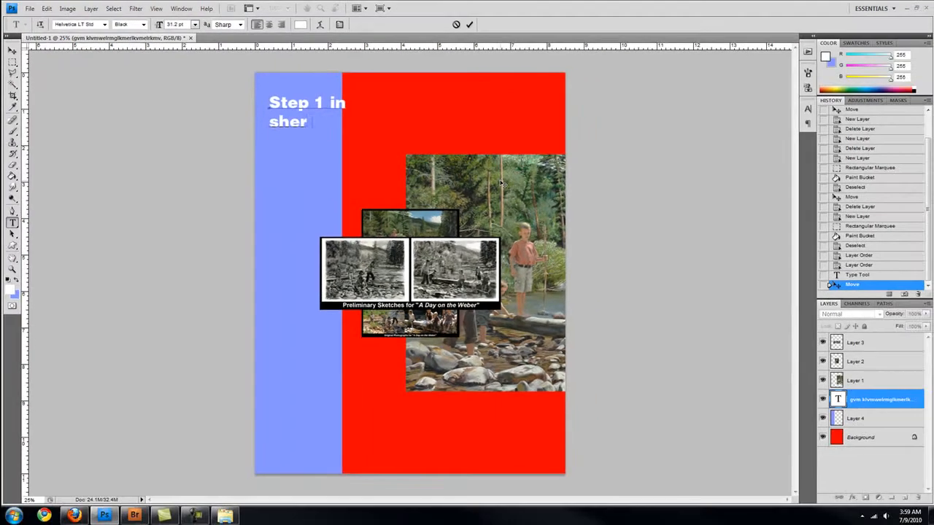
text(i's)
text( process)
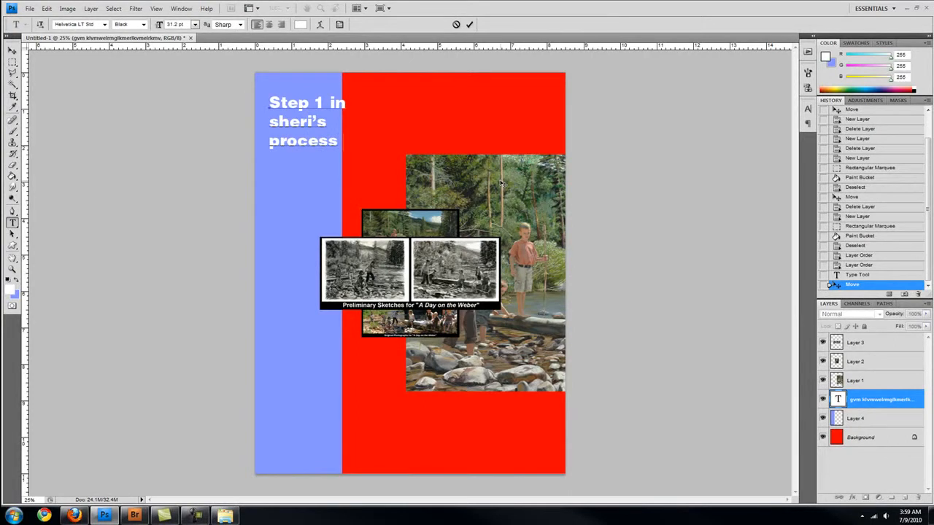
text( --->)
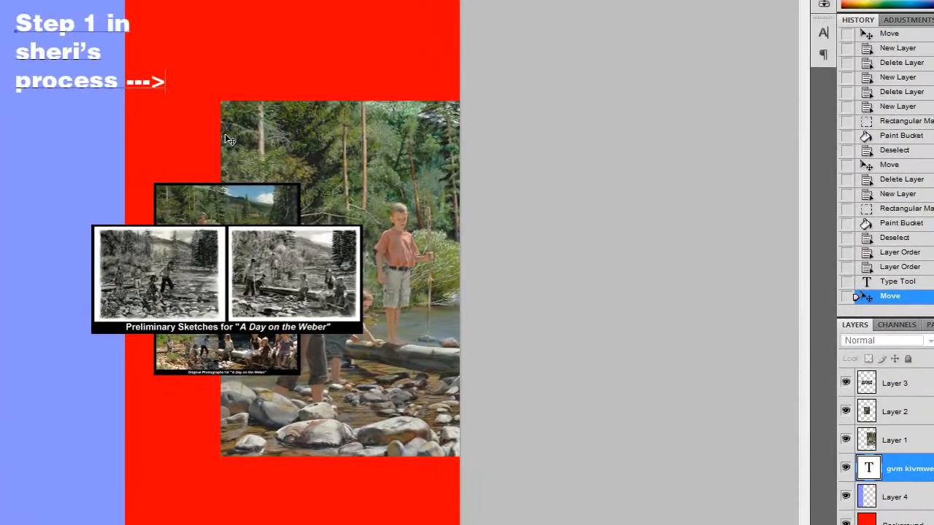
- Move the heading slightly up and left into the page's upper-left corner, and commit the text edit
drag(225, 134, 220, 116)
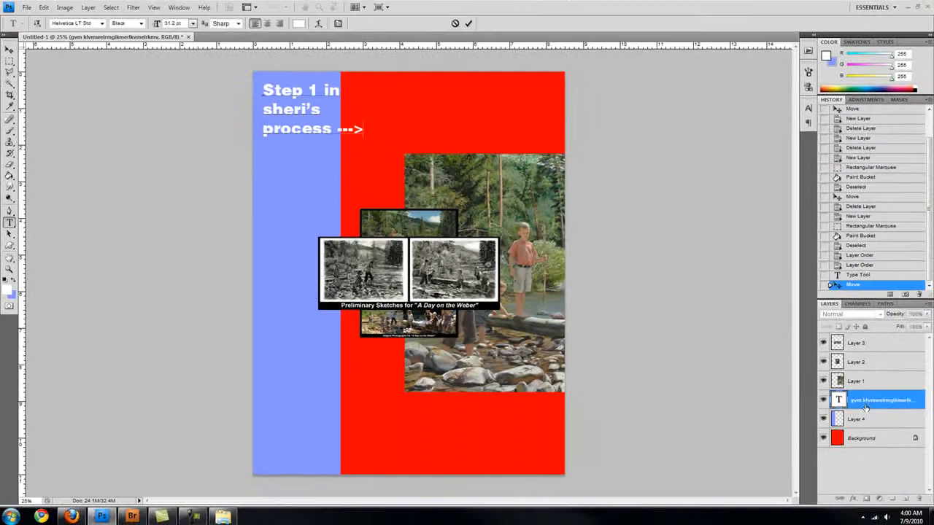
click(867, 407)
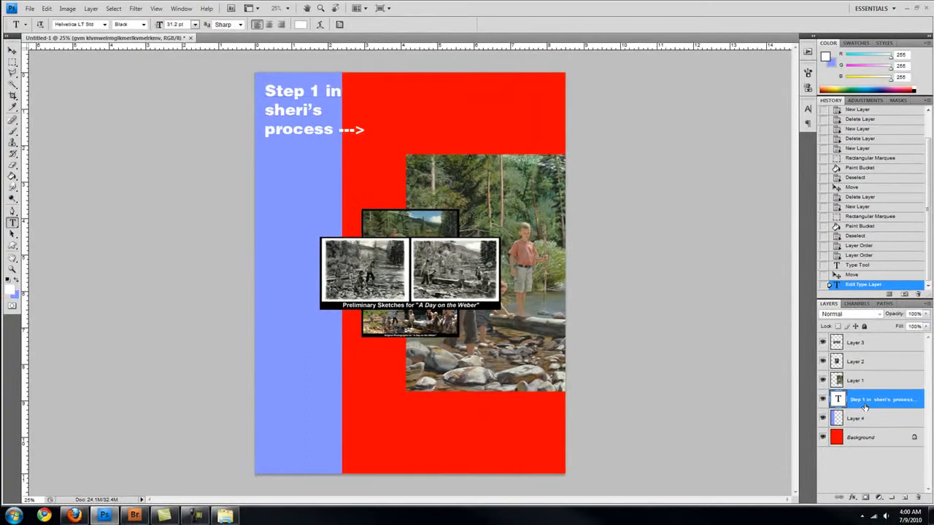
- Reopen the heading for editing, select all of its text, and leave text editing with the Move Tool
drag(303, 109, 355, 145)
click(315, 116)
drag(266, 91, 392, 129)
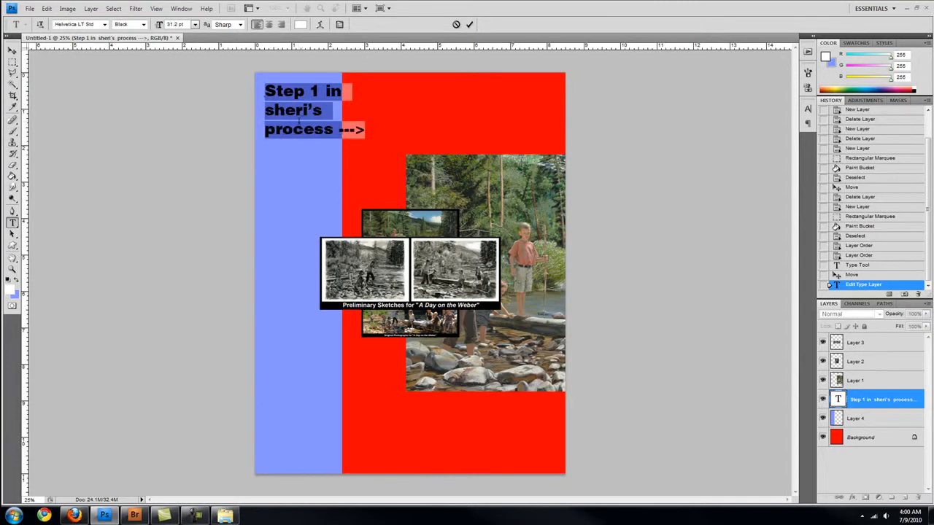
click(12, 50)
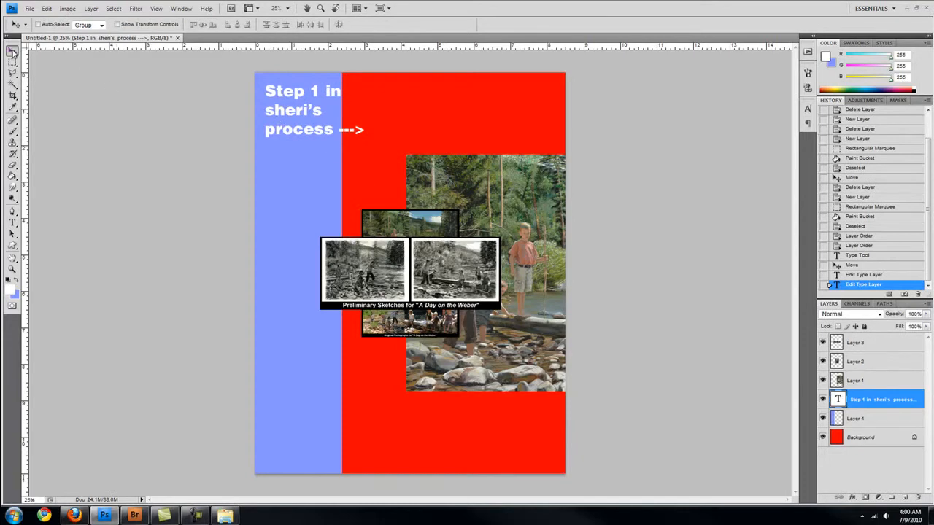
- Free-transform the blue strip on Layer 4 to about 6.7 inches wide, with its upper edge about 1.9 inches below the page top
click(857, 419)
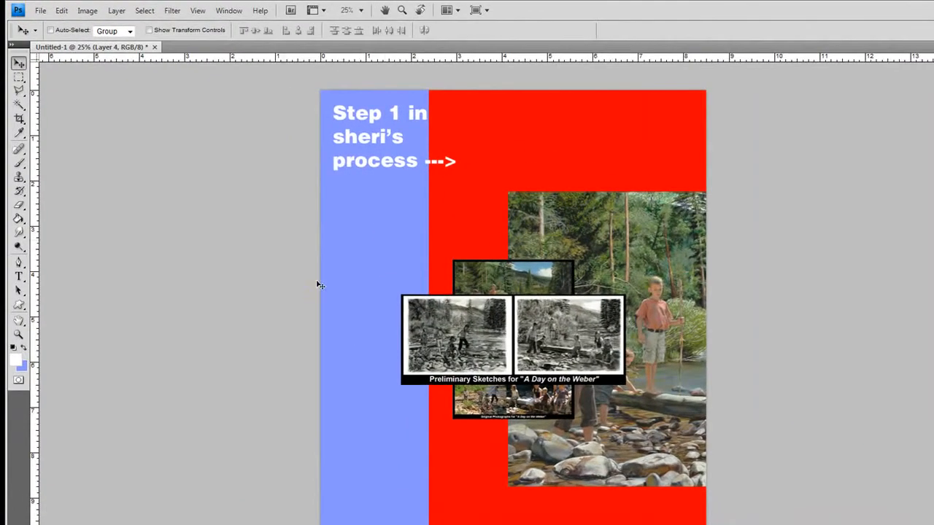
click(64, 12)
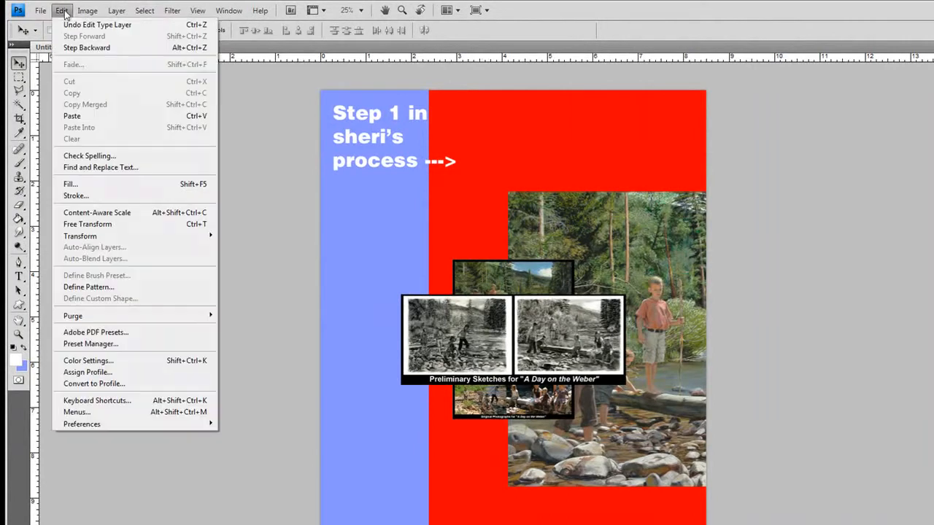
mouse_move(84, 239)
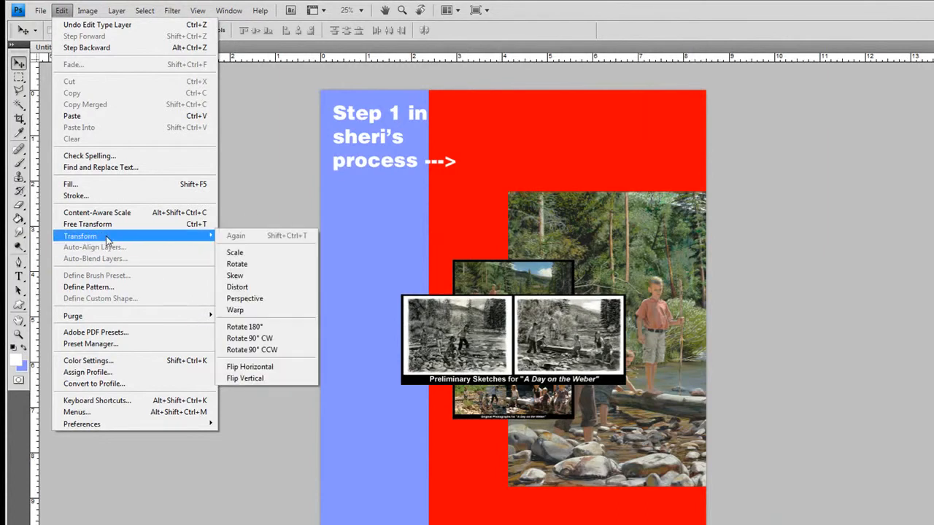
click(89, 224)
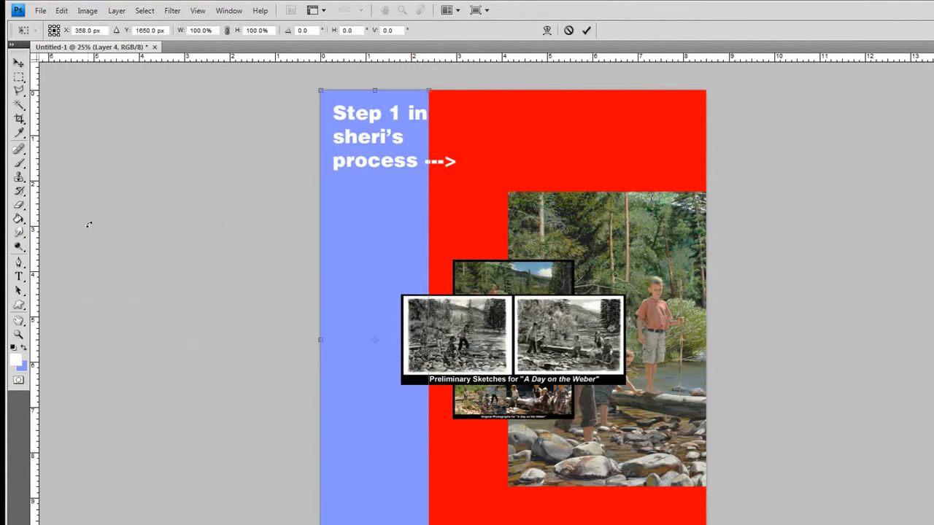
drag(427, 339, 575, 339)
drag(399, 342, 556, 341)
drag(557, 88, 626, 177)
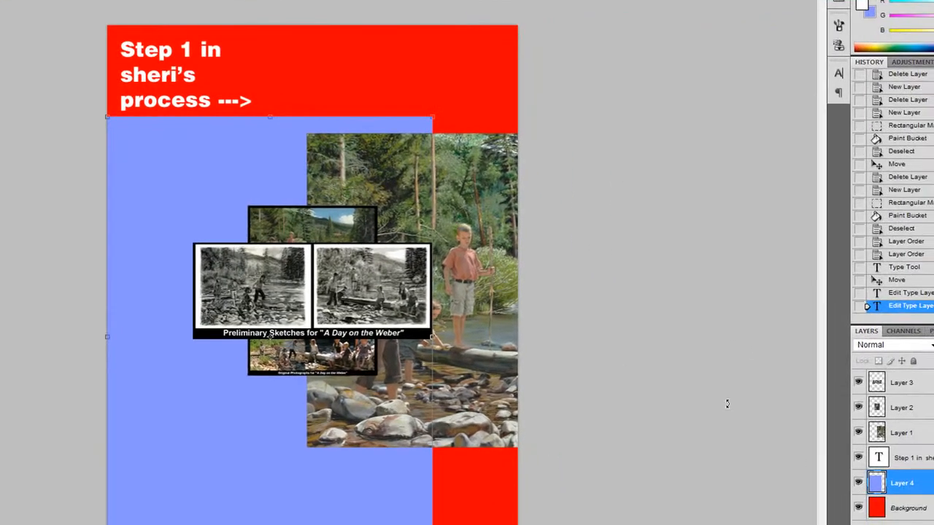
key(Return)
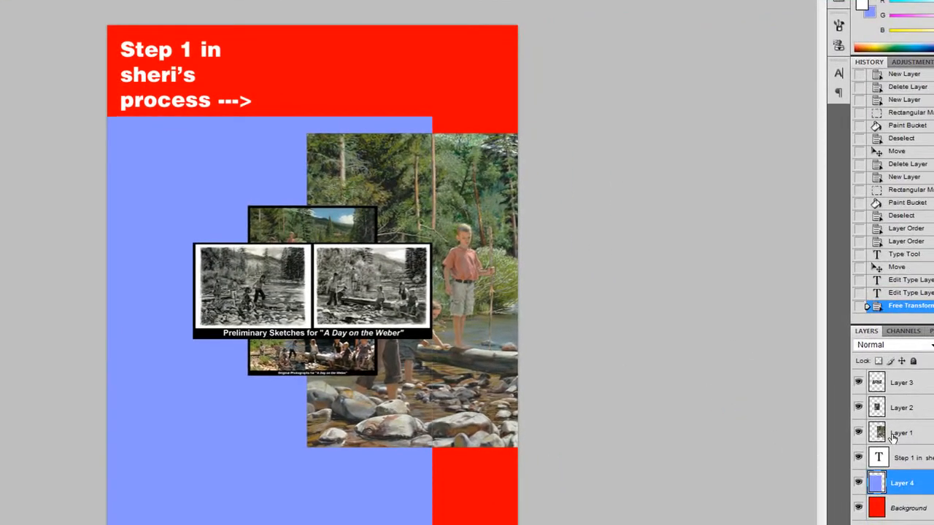
- Scale the Preliminary Sketches image on Layer 3 up to about 114% with Free Transform, and shift it slightly right
click(892, 435)
click(891, 387)
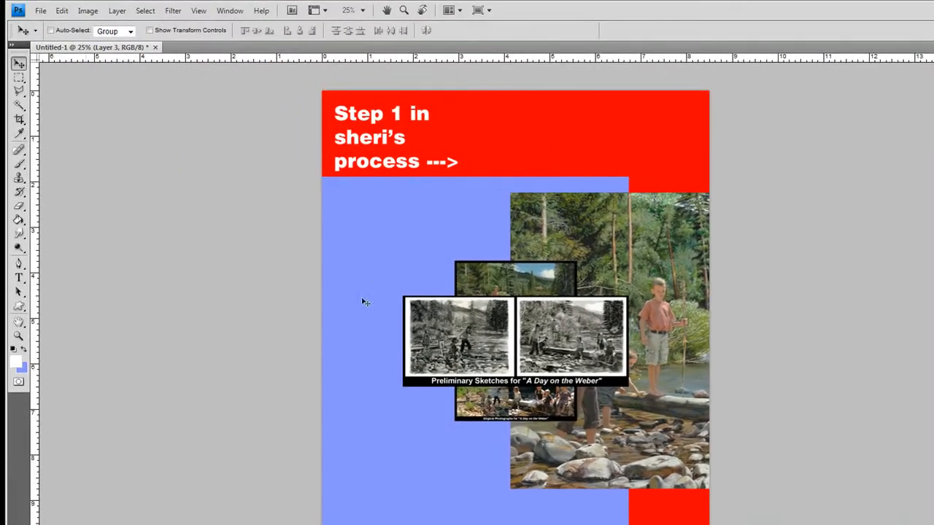
click(62, 11)
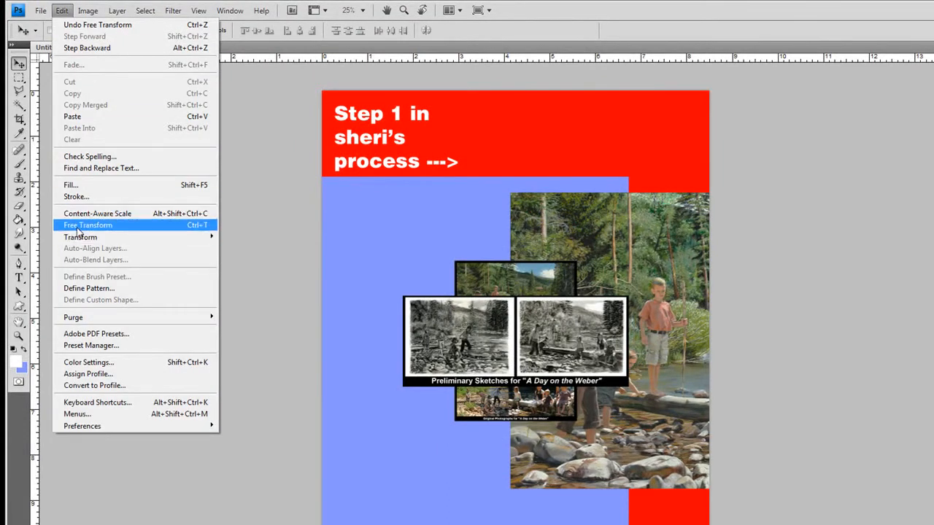
click(465, 311)
key(ctrl+t)
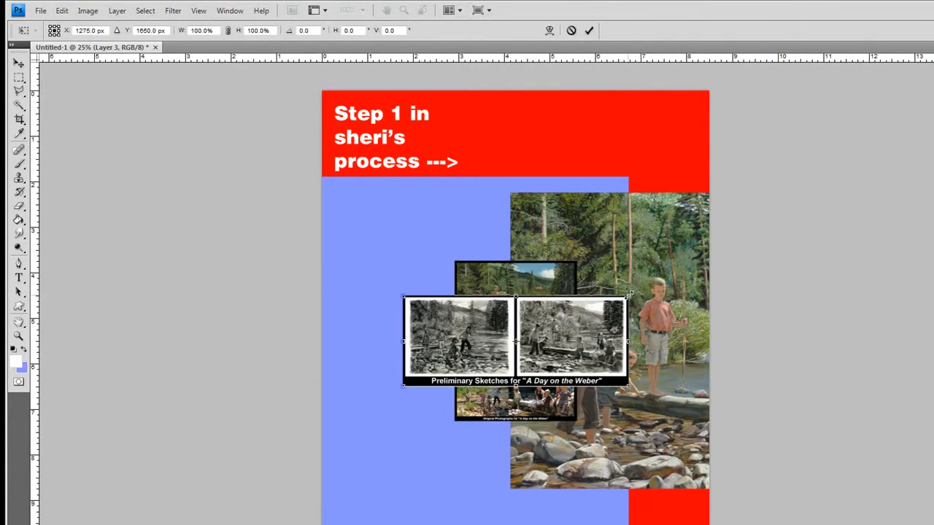
mouse_move(629, 295)
mouse_down()
mouse_move(752, 213)
mouse_move(663, 282)
mouse_move(454, 365)
mouse_move(650, 284)
mouse_move(866, 136)
mouse_up()
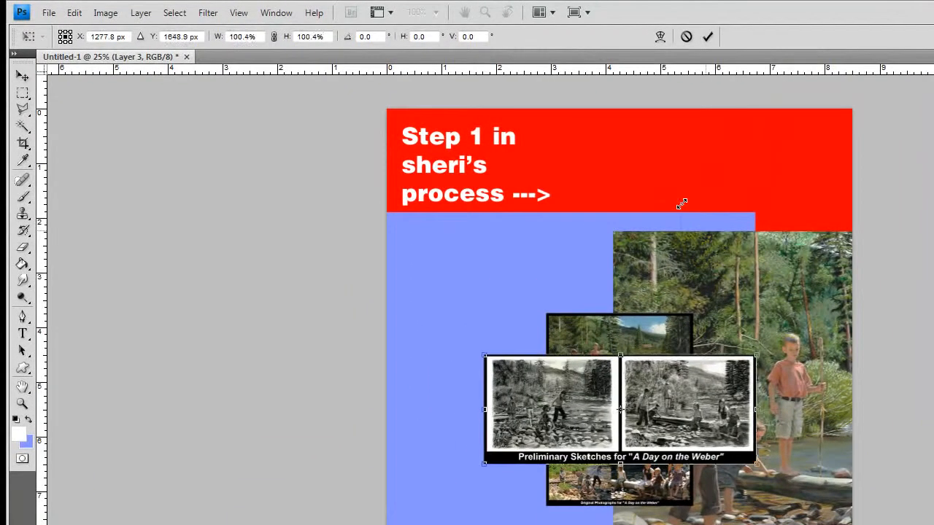
mouse_move(681, 204)
mouse_down()
mouse_move(840, 185)
mouse_move(853, 275)
mouse_move(646, 192)
mouse_move(746, 458)
mouse_move(540, 369)
mouse_move(704, 357)
mouse_move(765, 282)
mouse_up()
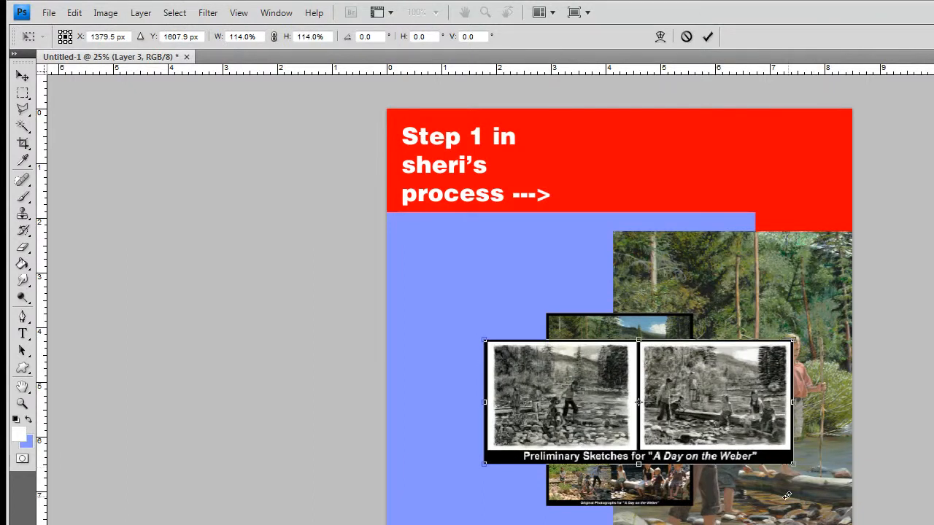
key(Return)
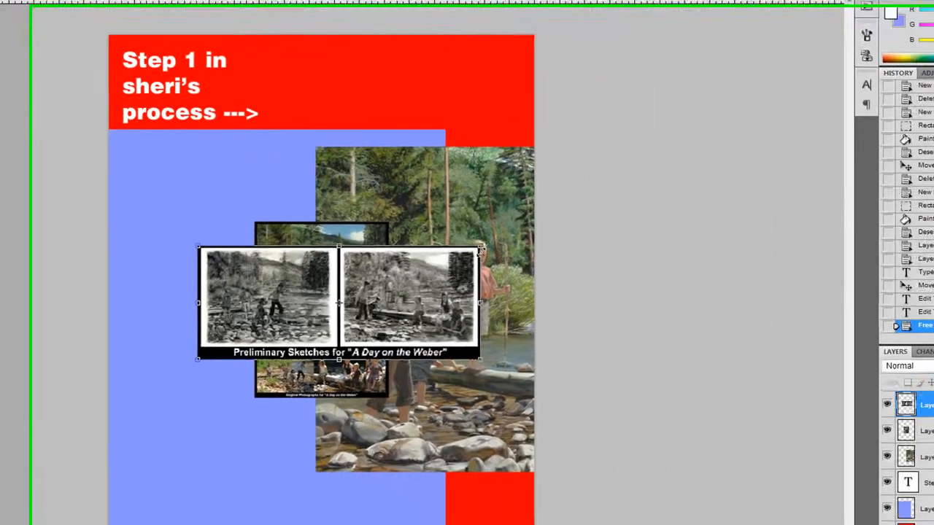
drag(383, 439, 413, 435)
- Free-transform the blue Layer 4 shape into a full-height strip about 3.5 inches wide along the page's left edge
click(891, 491)
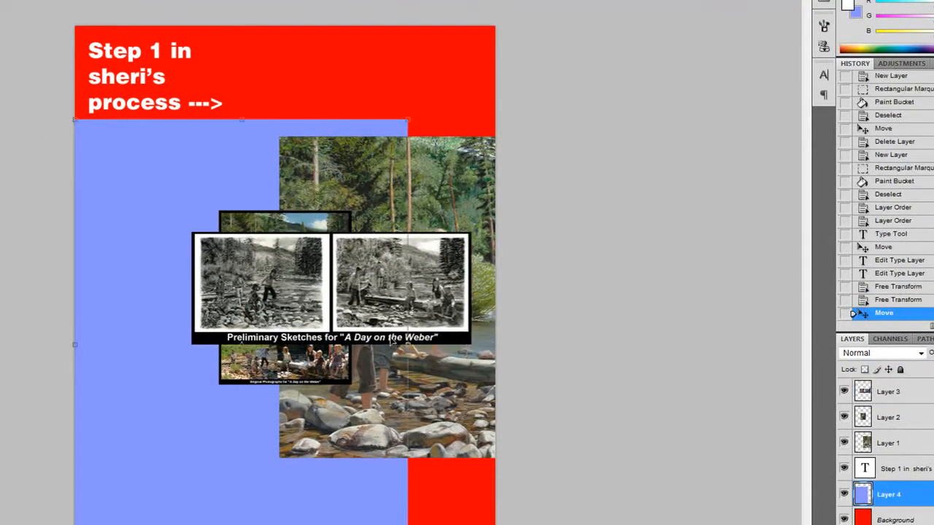
drag(410, 119, 271, 25)
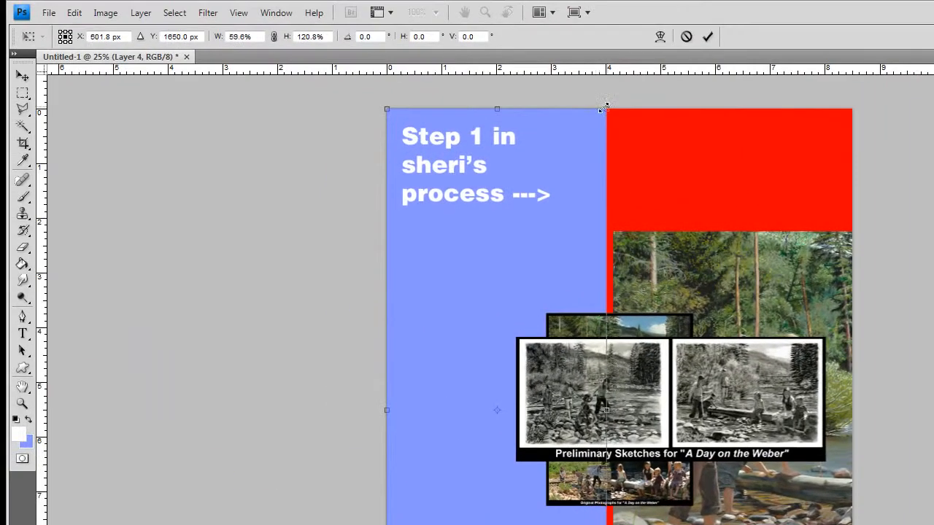
drag(605, 107, 581, 105)
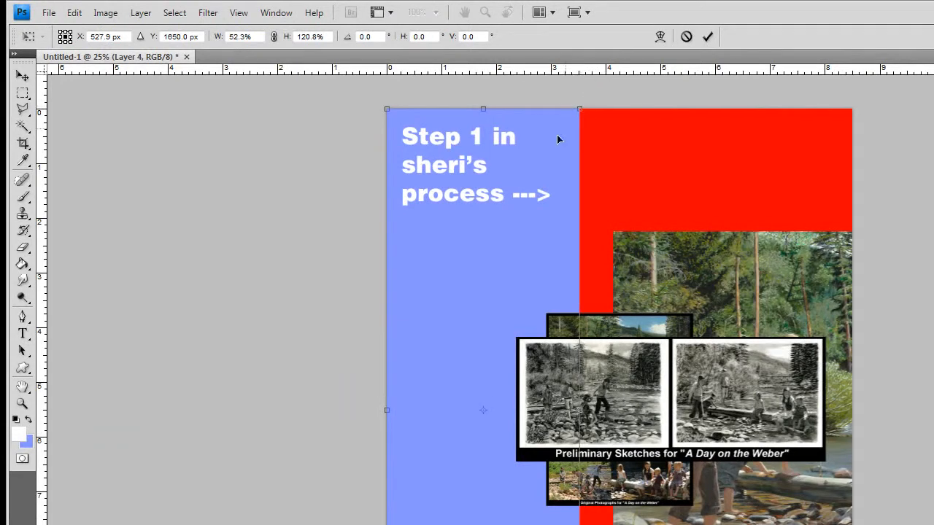
key(Return)
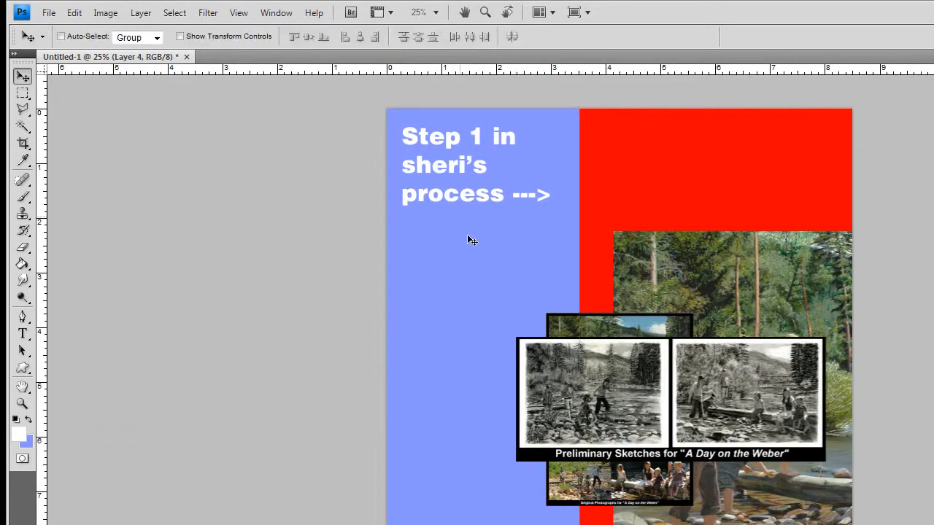
- Turn snapping off and back on
click(240, 14)
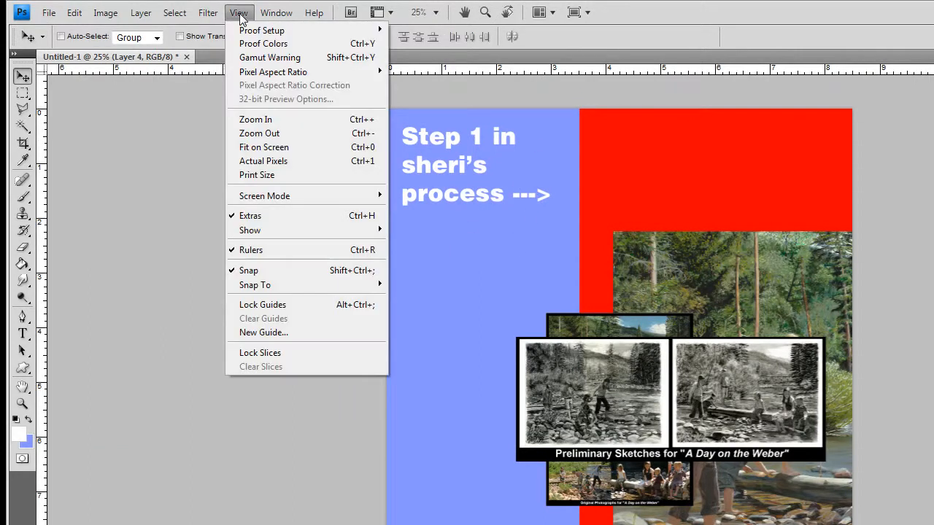
click(252, 271)
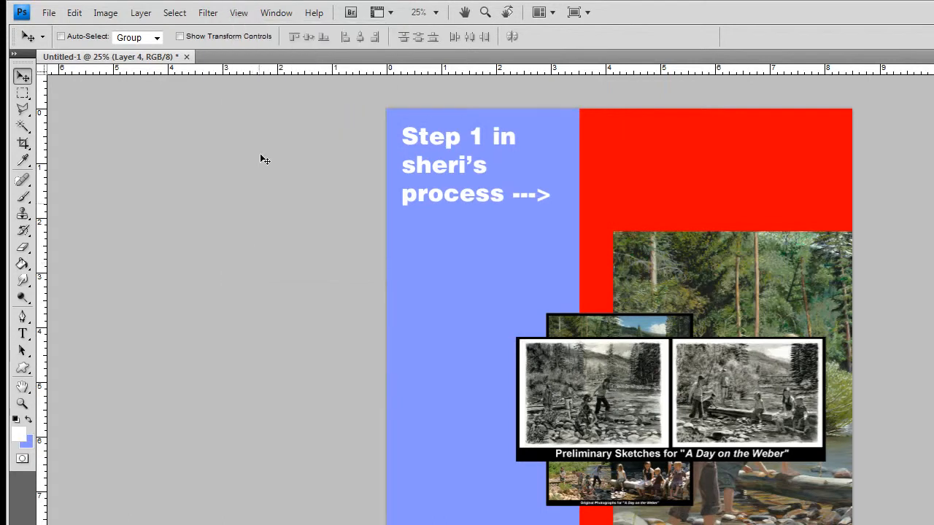
click(237, 14)
click(251, 271)
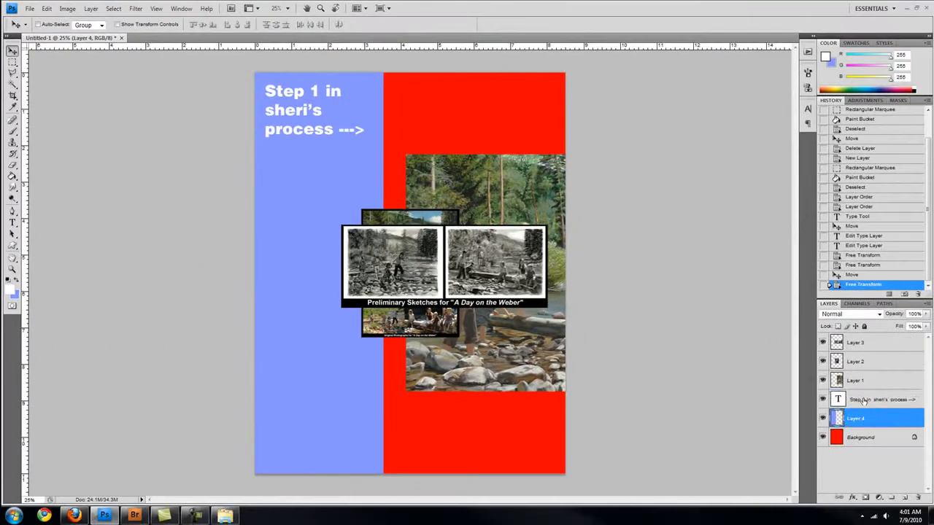
- Move the white heading text slightly right and down within the blue strip
click(867, 401)
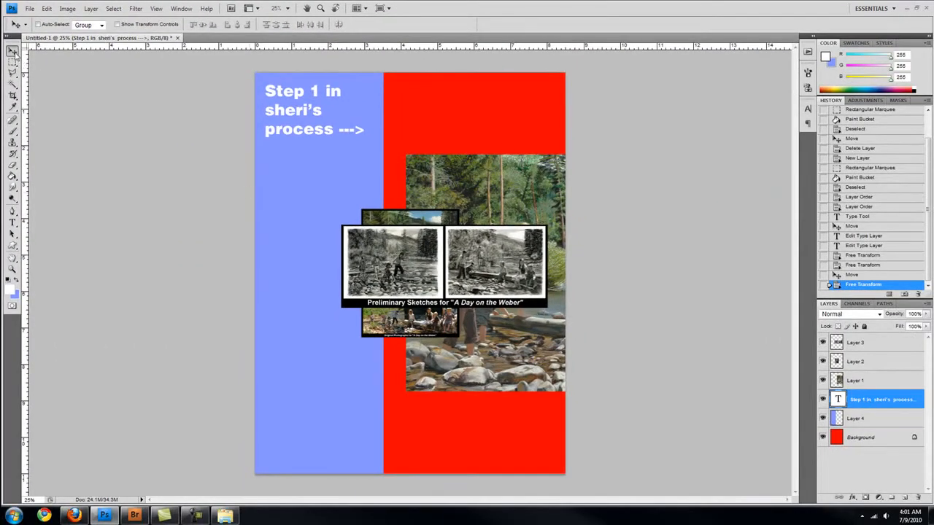
mouse_move(242, 129)
mouse_down()
mouse_move(247, 173)
mouse_move(243, 123)
mouse_move(251, 131)
mouse_up()
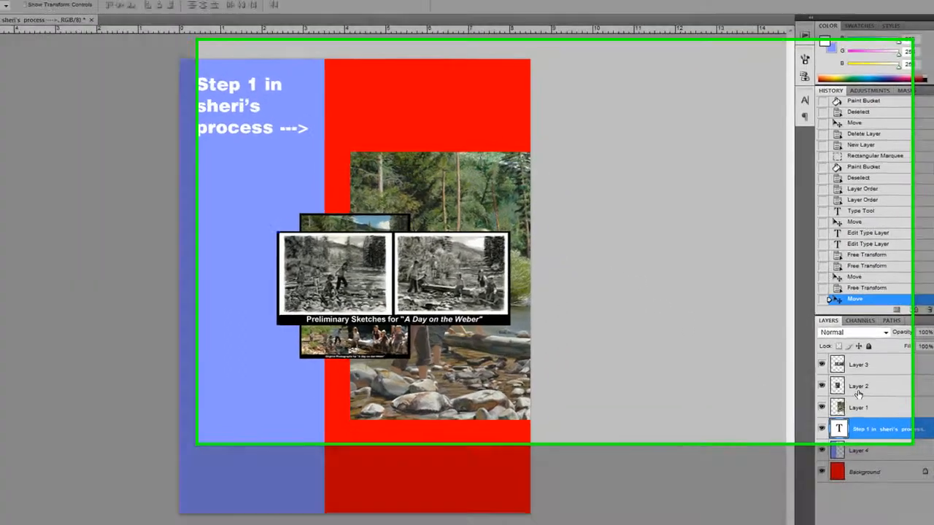
- Select Layers 1, 2 and 3 and move them together about 3.25 inches down and 0.75 inch left
click(857, 343)
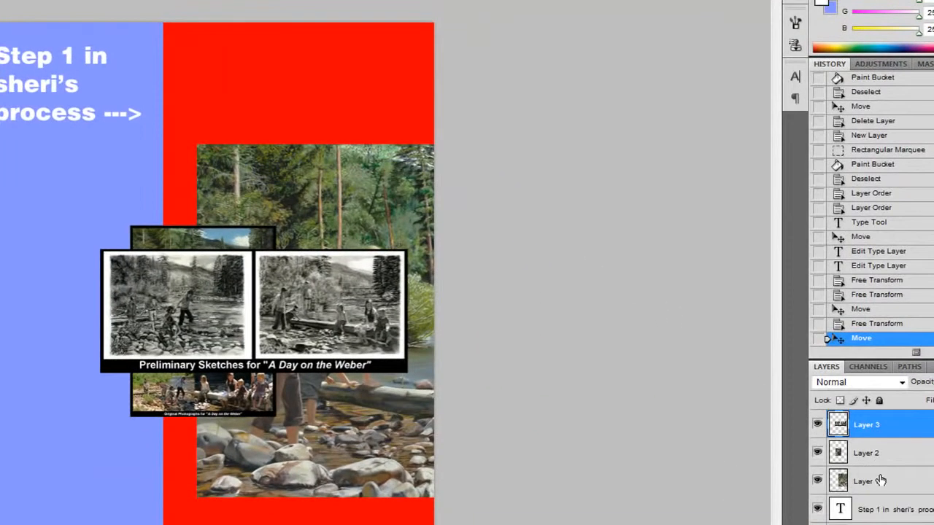
shift+click(881, 481)
click(870, 427)
shift+click(888, 482)
drag(493, 303, 453, 474)
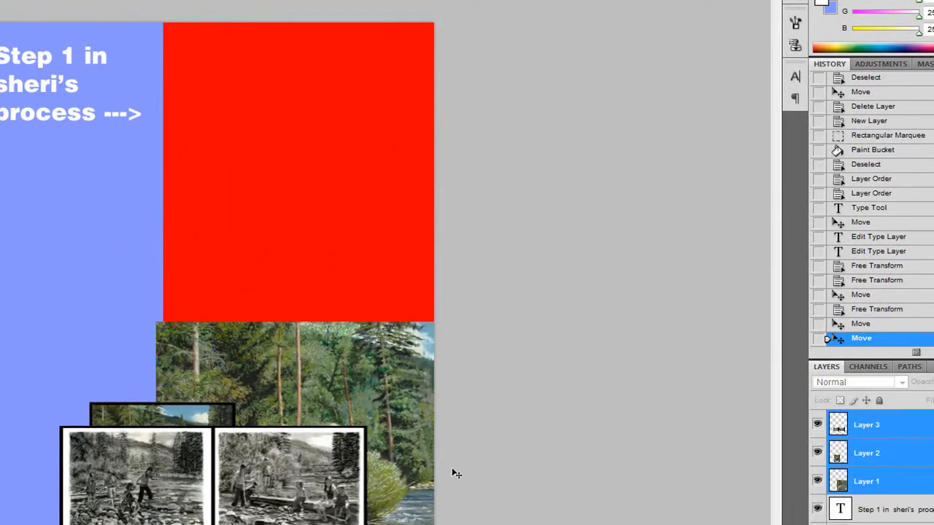
- On Layer 3, marquee a rectangle about 4.4 x 2 inches in the red area above the images, and set the foreground color to green (12, 255, 0)
click(874, 434)
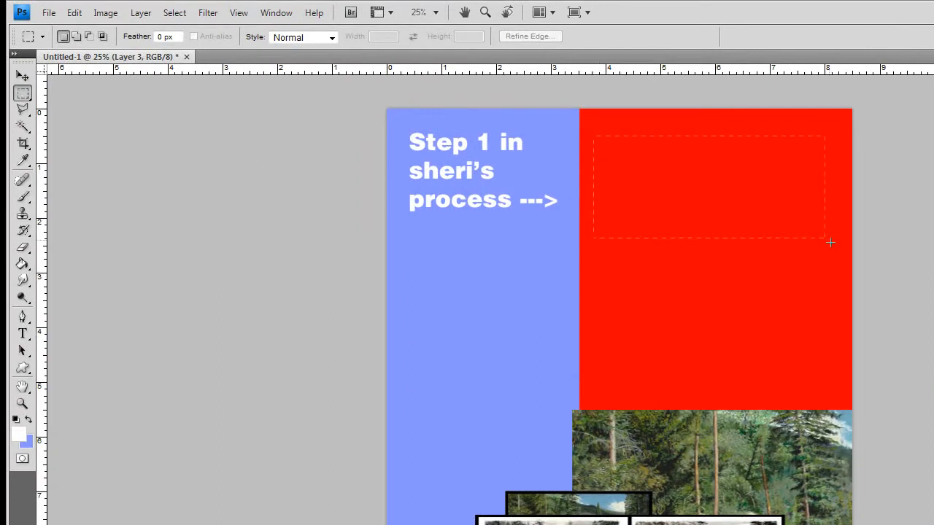
drag(829, 241, 833, 247)
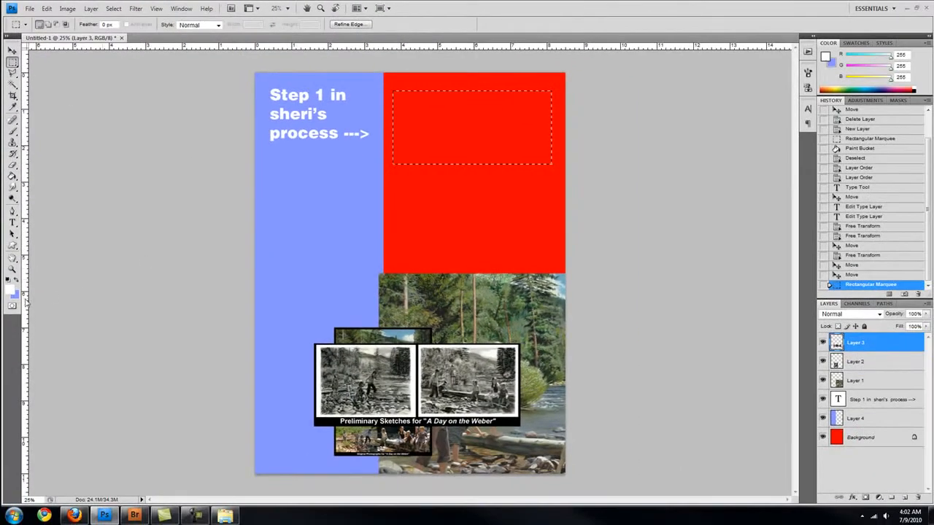
click(11, 289)
click(776, 151)
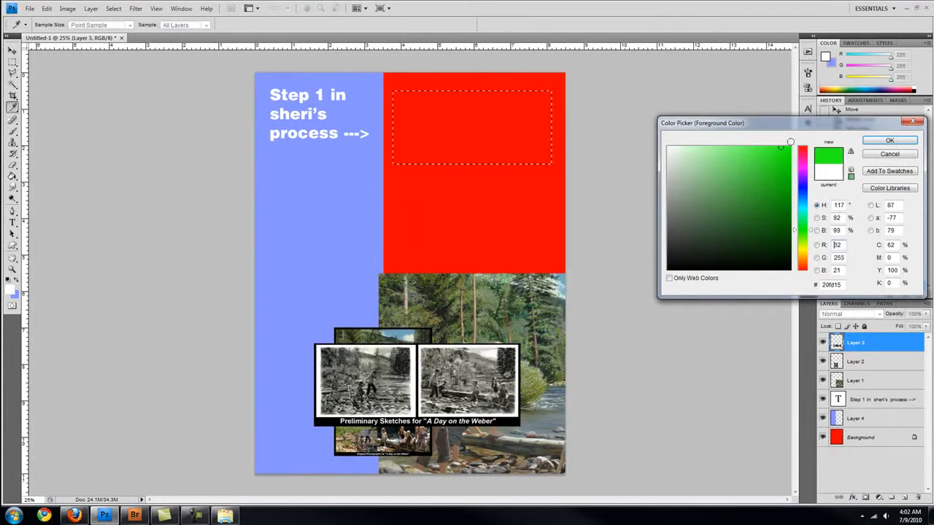
click(882, 139)
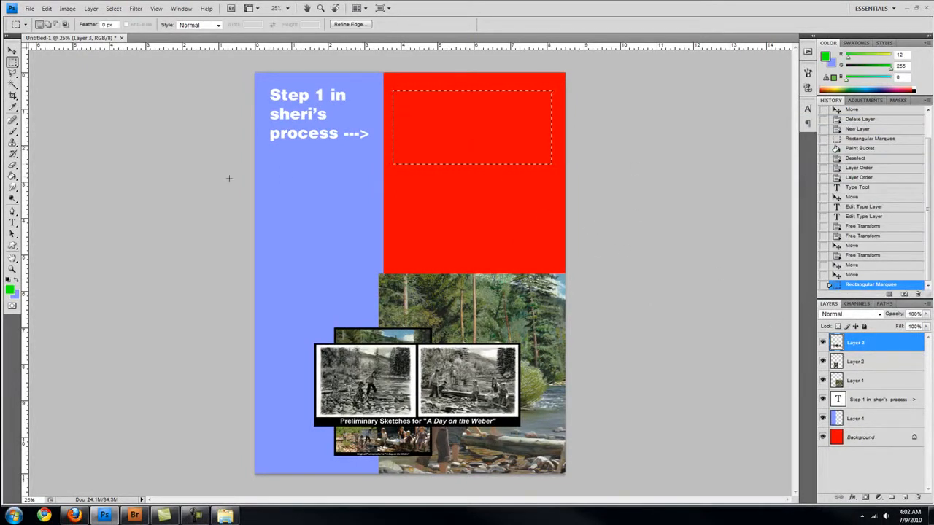
- Fill the rectangular selection on Layer 3 with green, and move the deselected layer about 0.4 inch left and 0.7 inch down
click(12, 176)
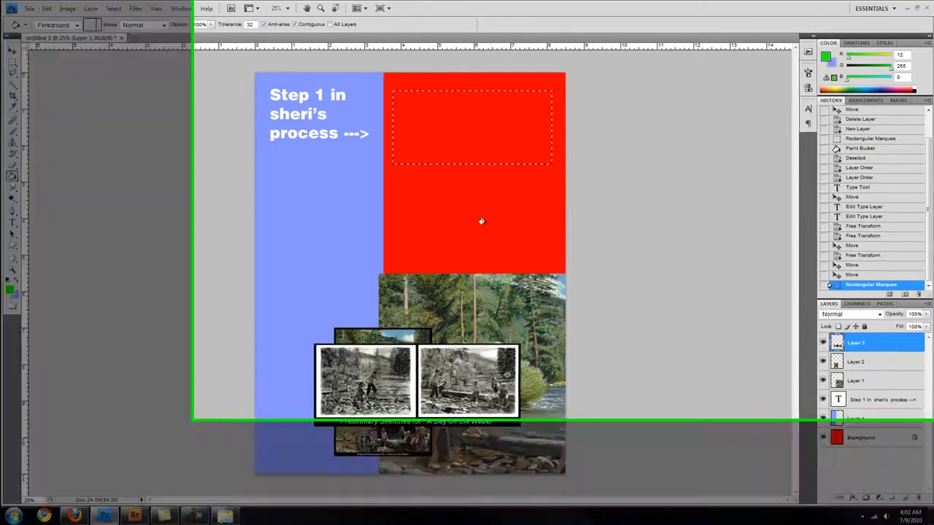
click(450, 120)
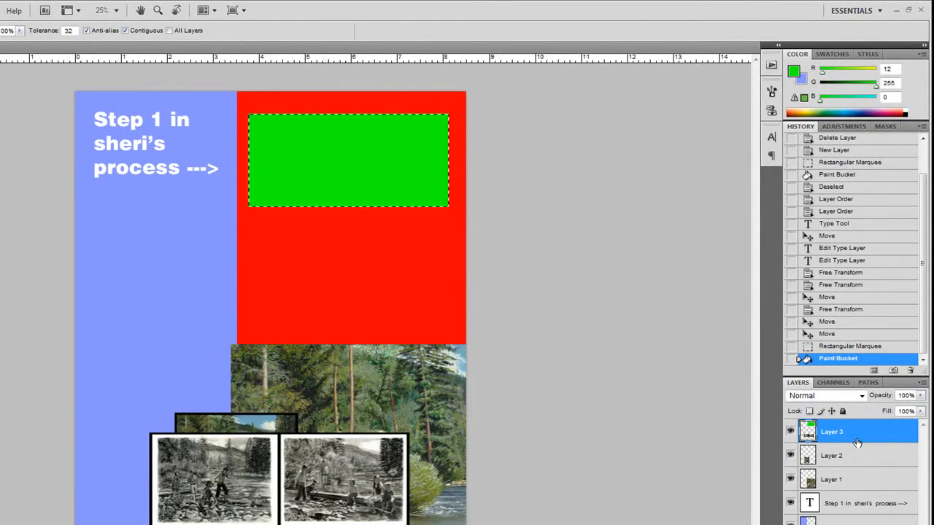
key(v)
key(ctrl+d)
drag(625, 450, 592, 461)
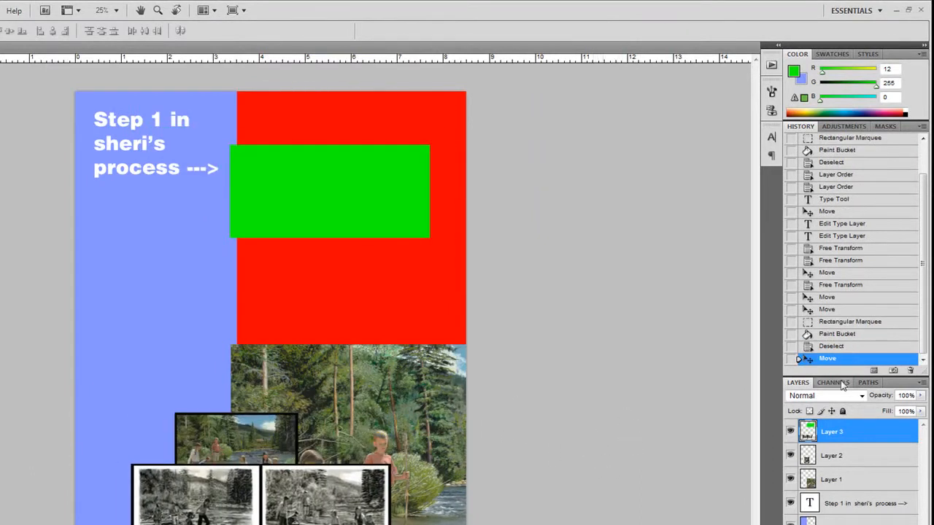
- Step back through the document's history to the Deselect state before the layer reordering, and return to the latest Move state
double_click(801, 126)
double_click(800, 126)
click(831, 346)
click(835, 334)
click(828, 272)
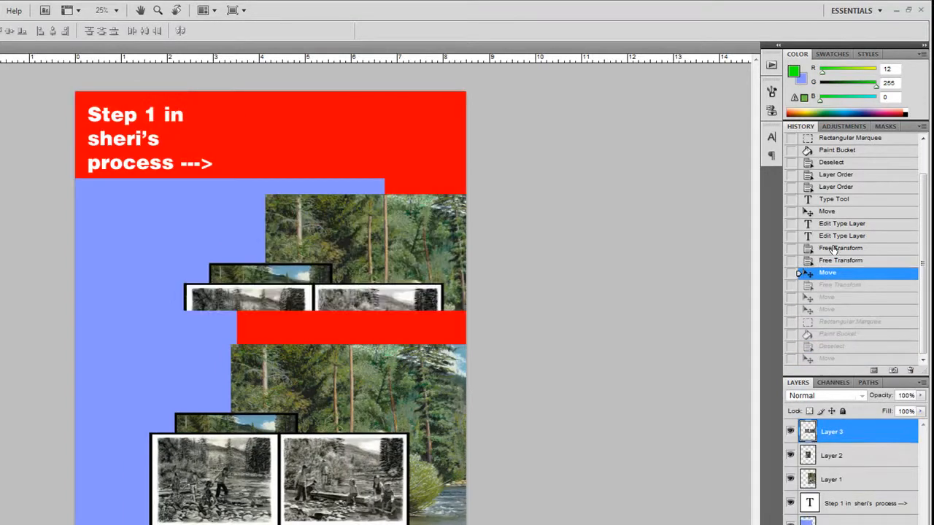
click(839, 248)
click(827, 211)
click(832, 186)
click(830, 162)
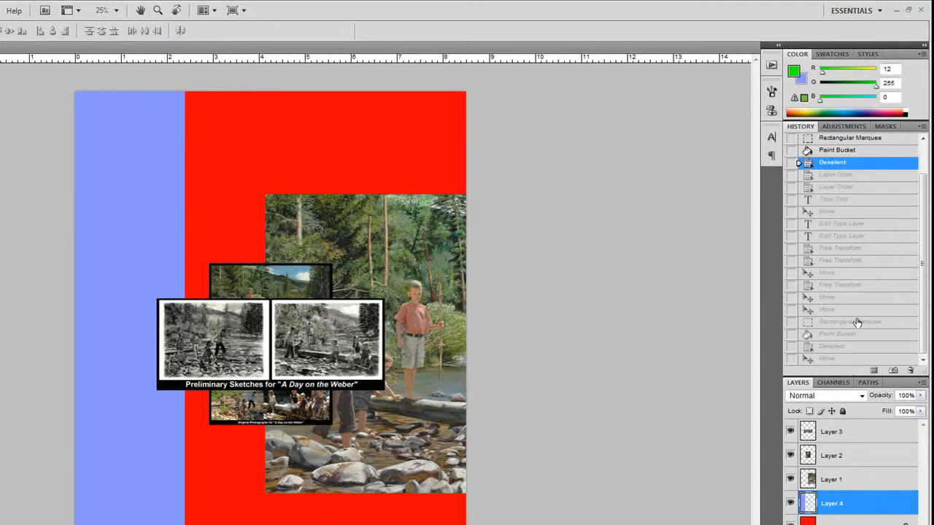
click(858, 358)
scroll(848, 295, up, 3)
scroll(849, 311, down, 3)
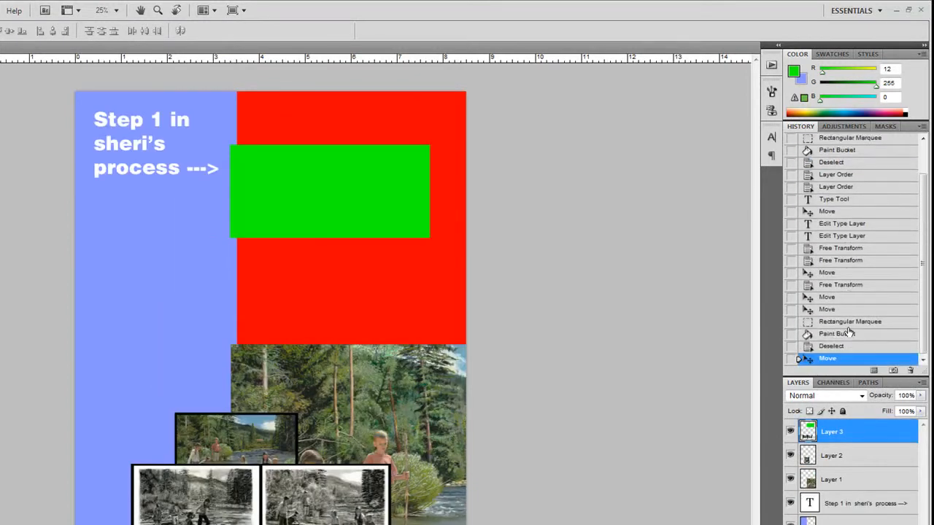
- Revert the document to the Rectangular Marquee history state from before the green fill, and activate the Rectangular Marquee Tool
click(847, 346)
click(846, 334)
click(845, 322)
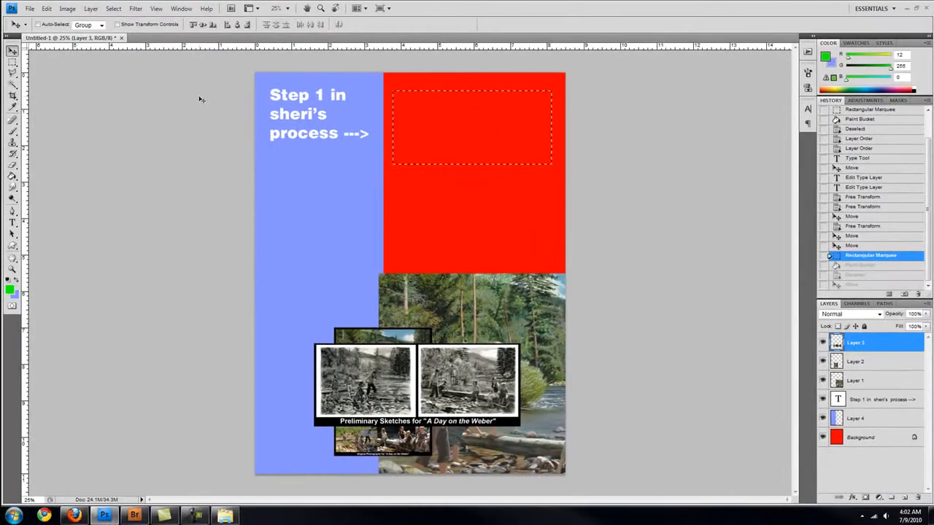
click(13, 62)
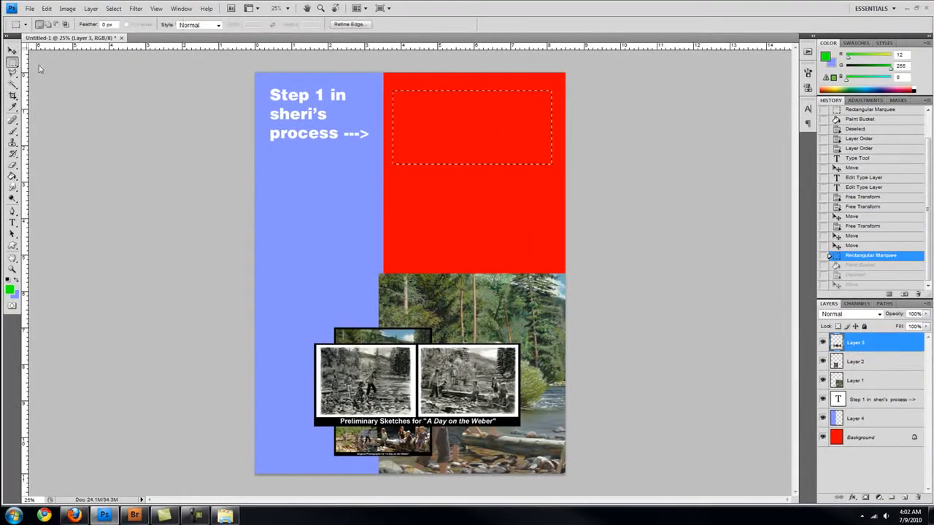
- Create a new layer above Layer 3, fill the rectangular selection on it with the green foreground color, and clear the selection
click(905, 498)
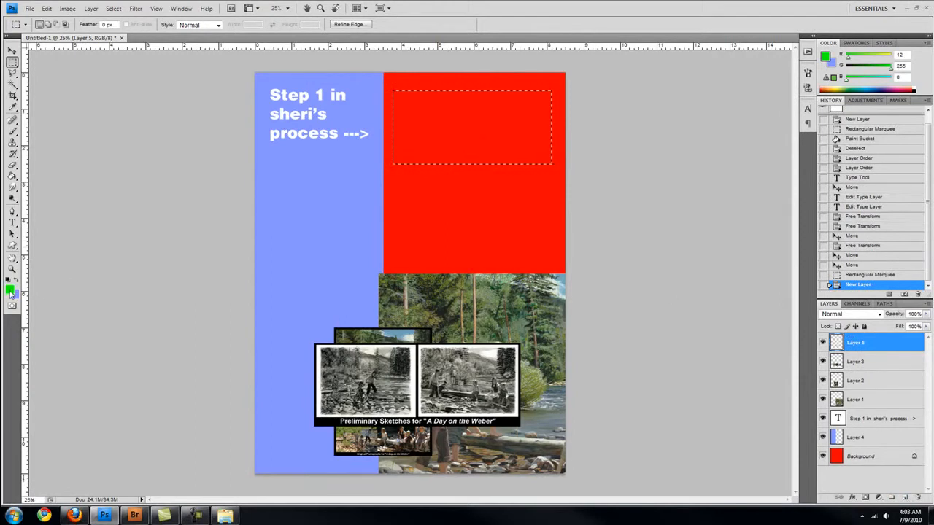
click(13, 176)
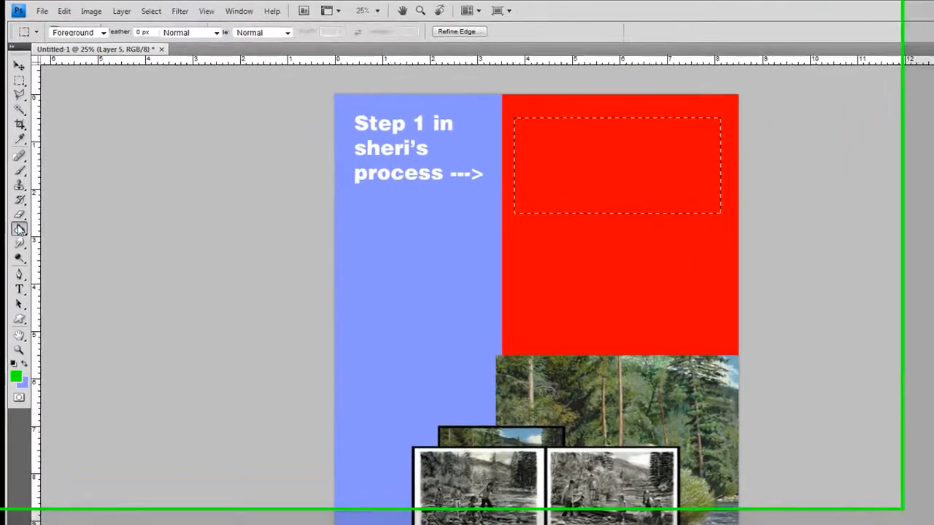
click(600, 167)
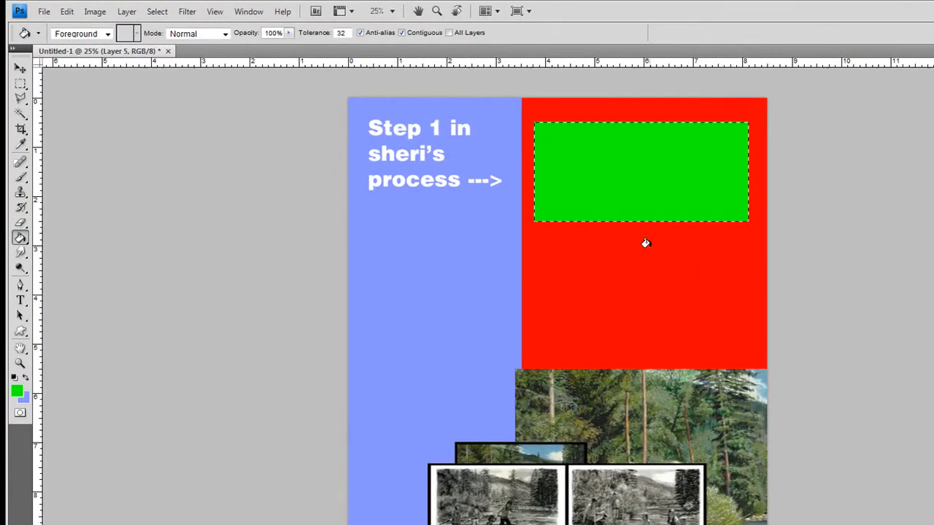
key(m)
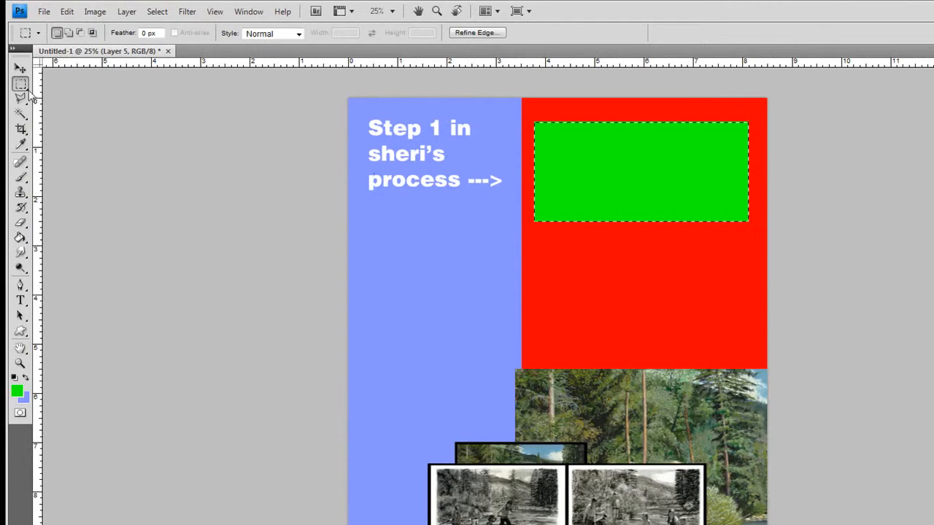
click(651, 272)
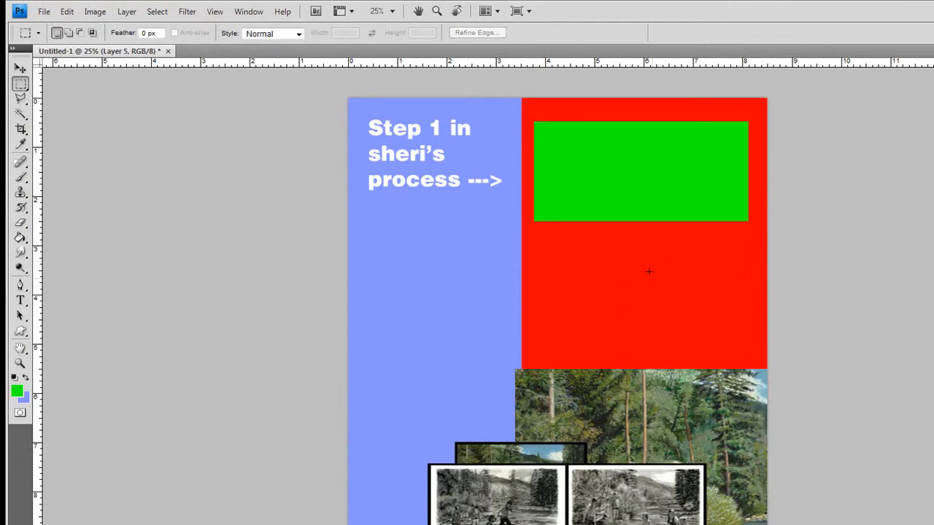
drag(735, 353, 654, 211)
click(677, 287)
- Move the green rectangle about 0.2 inch up and 0.1 inch right, nudging it into place within the red area
key(v)
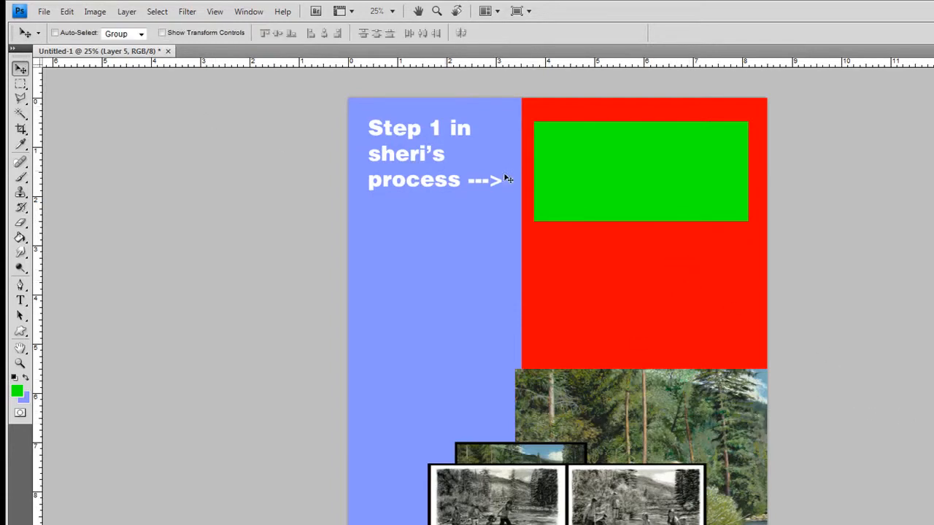
drag(548, 200, 560, 183)
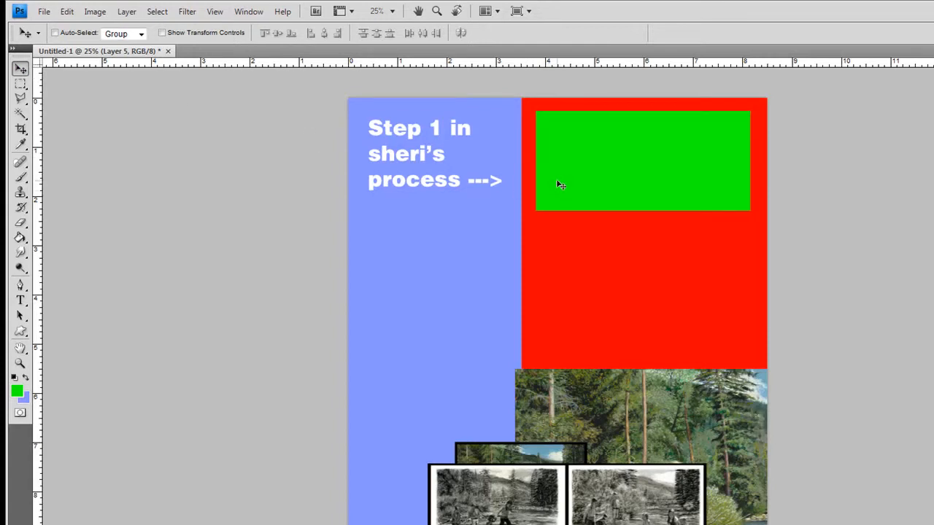
key(Right)
key(Right)
key(Right)
key(Right)
key(Right)
key(Right)
key(Right)
key(Right)
key(Right)
key(Right)
key(Right)
key(Right)
key(Right)
key(Right)
key(Right)
key(Right)
key(Right)
key(Right)
key(Right)
key(Right)
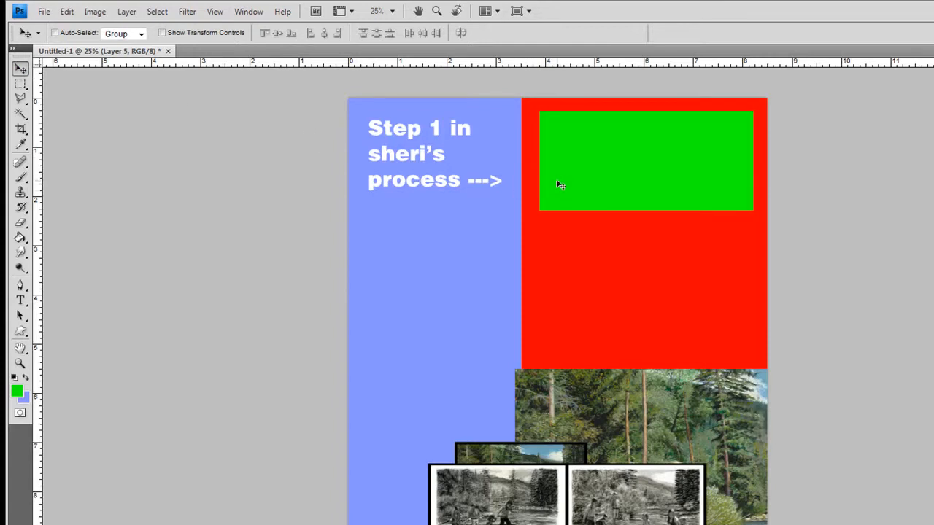
key(Left)
key(Left)
key(Left)
key(Left)
key(Down)
key(Down)
key(Down)
key(Down)
key(Up)
key(Up)
key(Down)
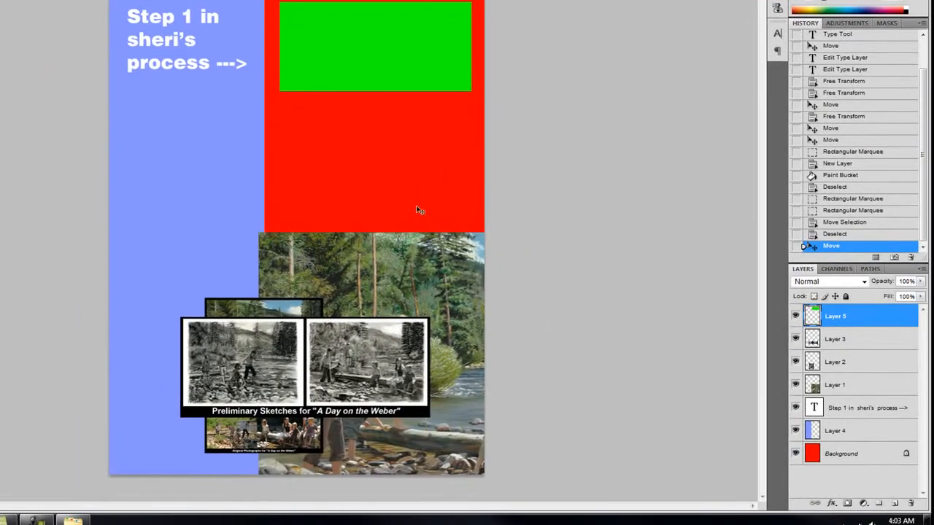
- Duplicate the "Step 1" heading layer and move the copy about 4.4 inches right, over the green rectangle
drag(839, 408, 894, 503)
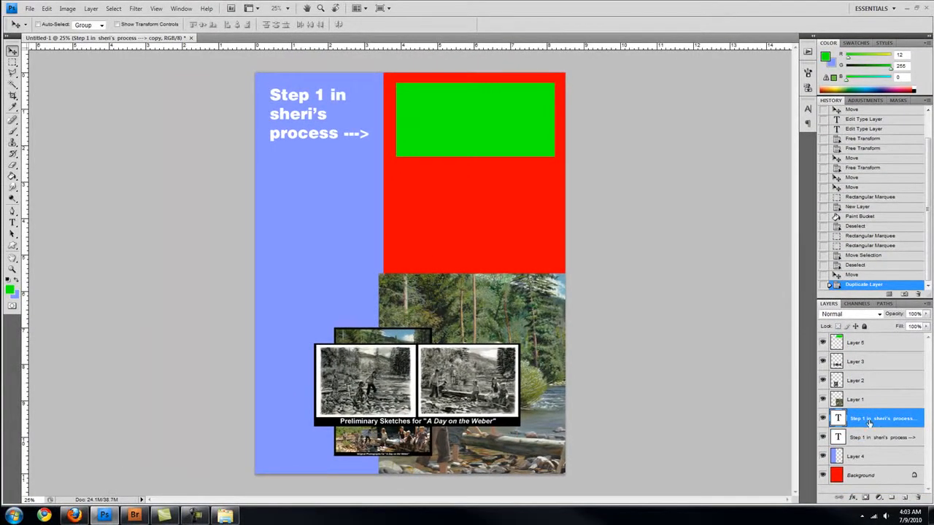
drag(328, 175, 412, 178)
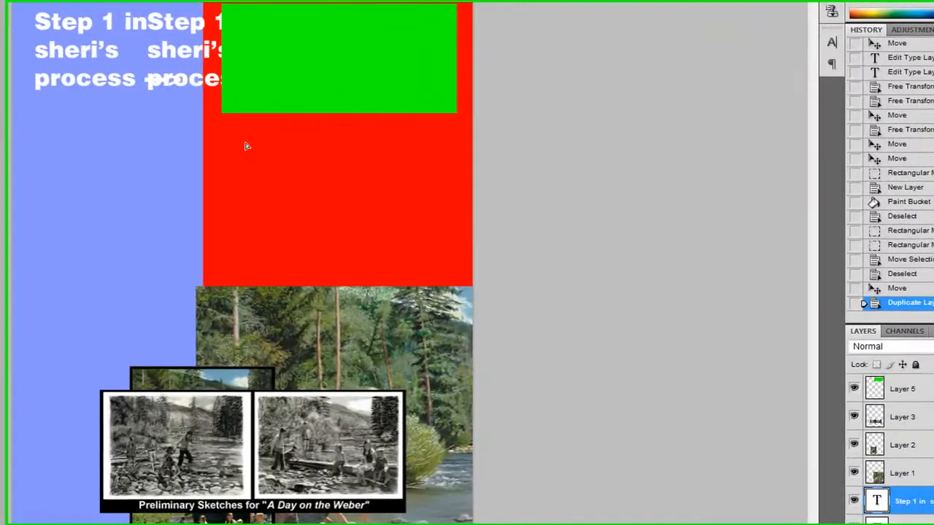
drag(245, 143, 354, 142)
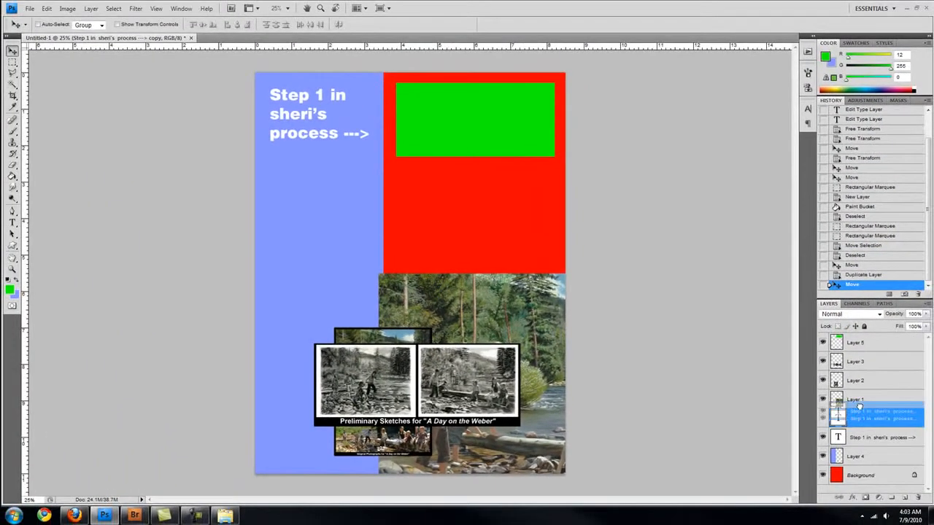
- Bring the duplicated heading layer to the top of the layer stack, above Layer 5
drag(910, 504, 911, 403)
drag(859, 349, 861, 338)
drag(868, 419, 860, 342)
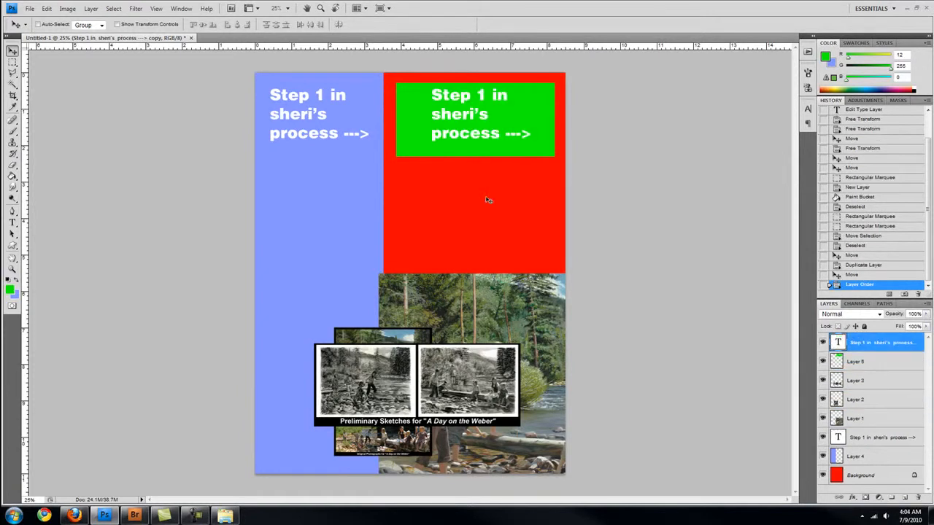
- Recolor all text of the duplicated heading with the blue background color (134, 148, 255) and commit the edit
key(t)
drag(435, 97, 538, 152)
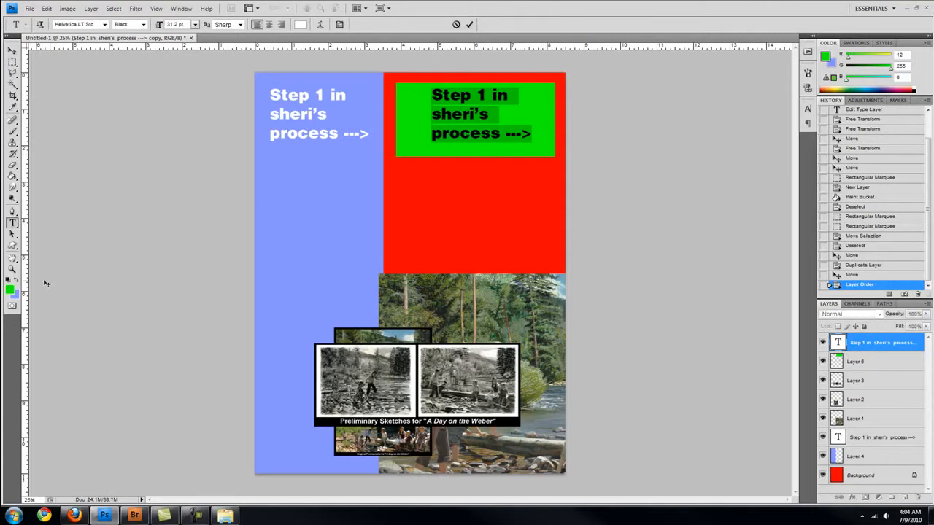
click(17, 283)
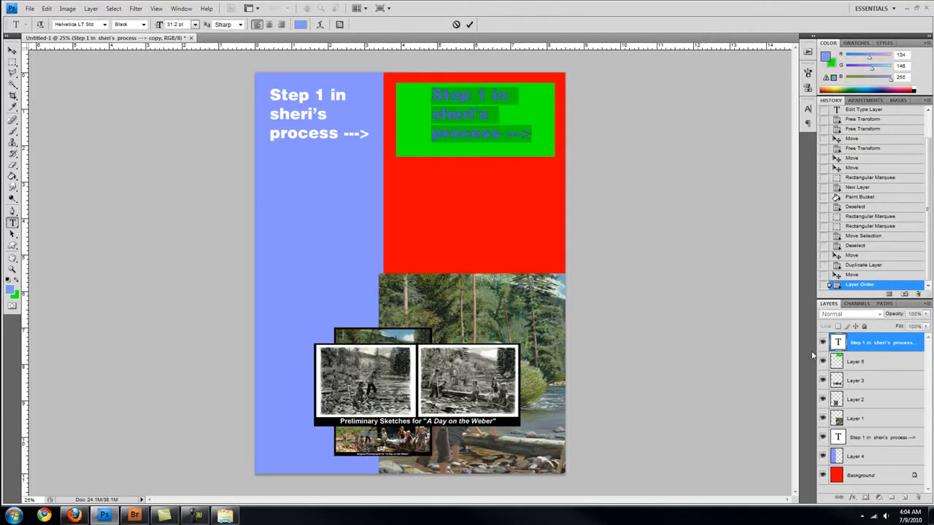
click(861, 346)
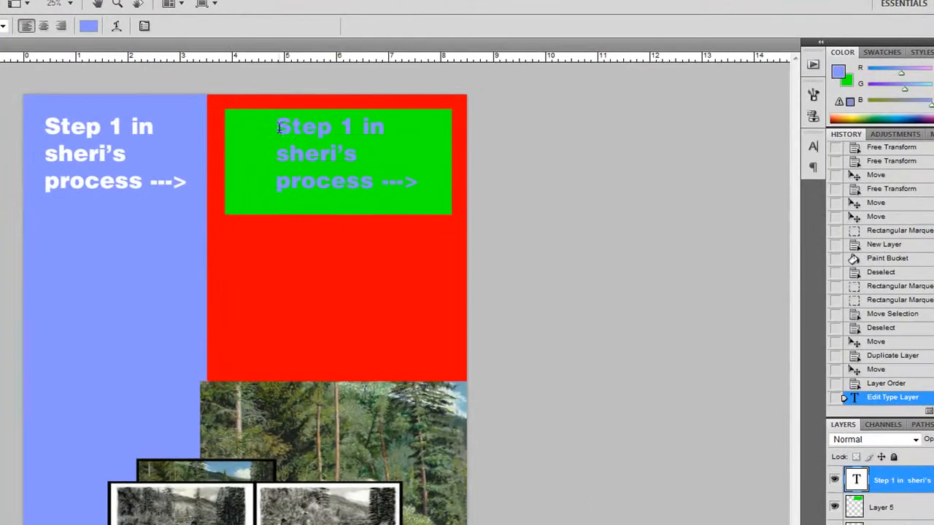
- Replace the blue text with "Get some paper!" and shift it about 0.7 inch left and 0.2 inch down within the green rectangle
drag(279, 128, 484, 224)
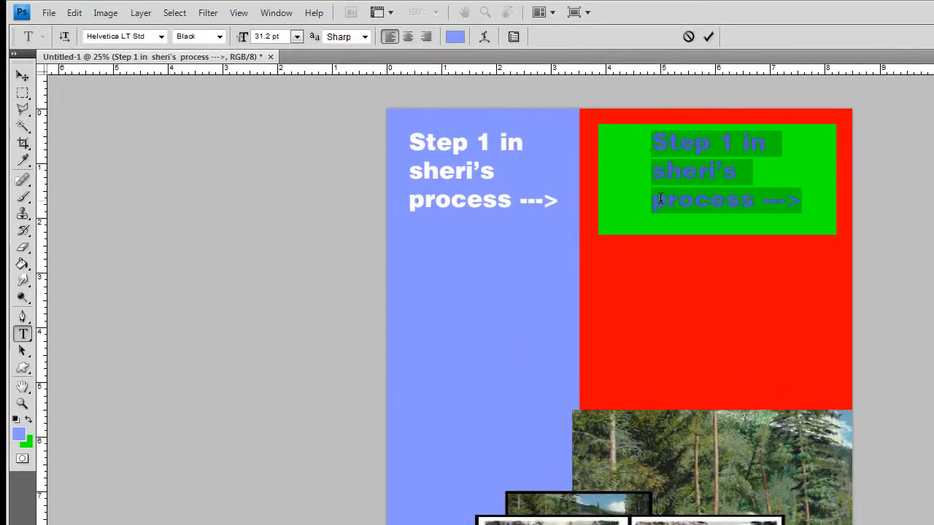
text(Get some paper)
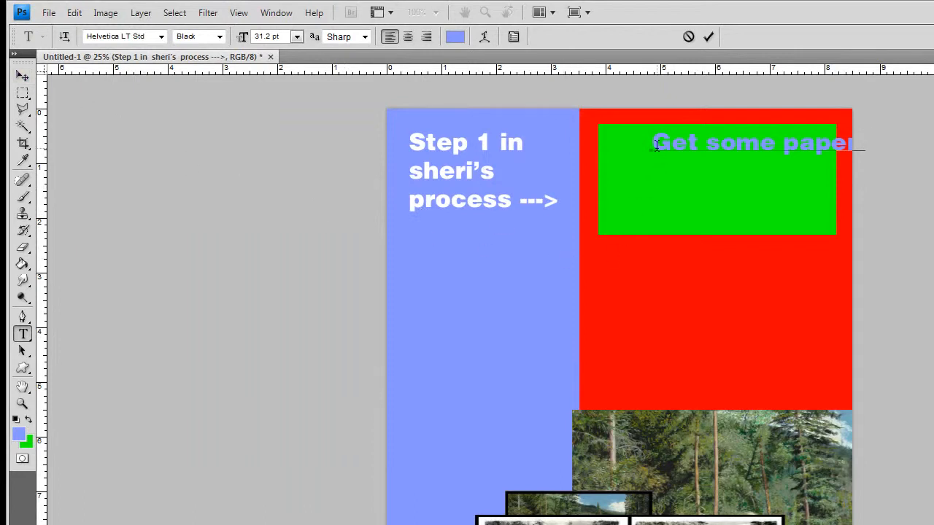
text(!)
drag(692, 229, 651, 238)
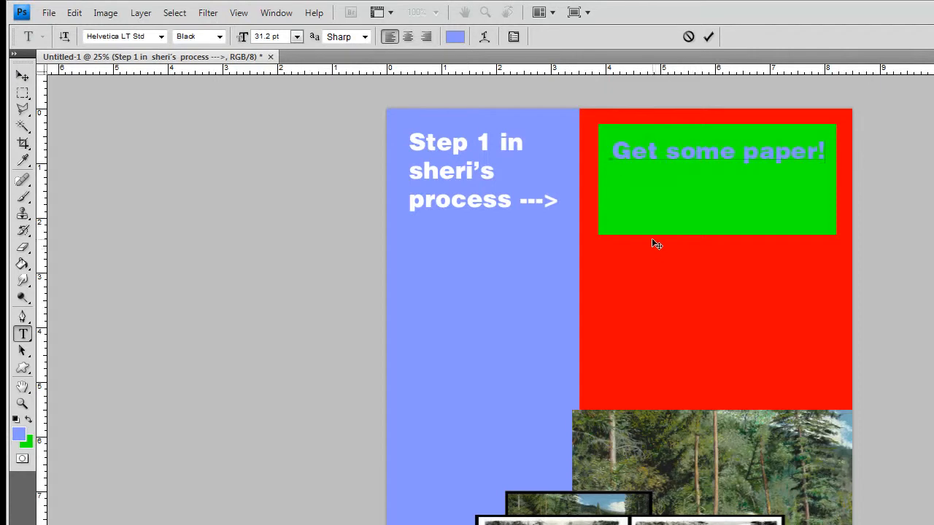
click(22, 77)
key(ctrl+z)
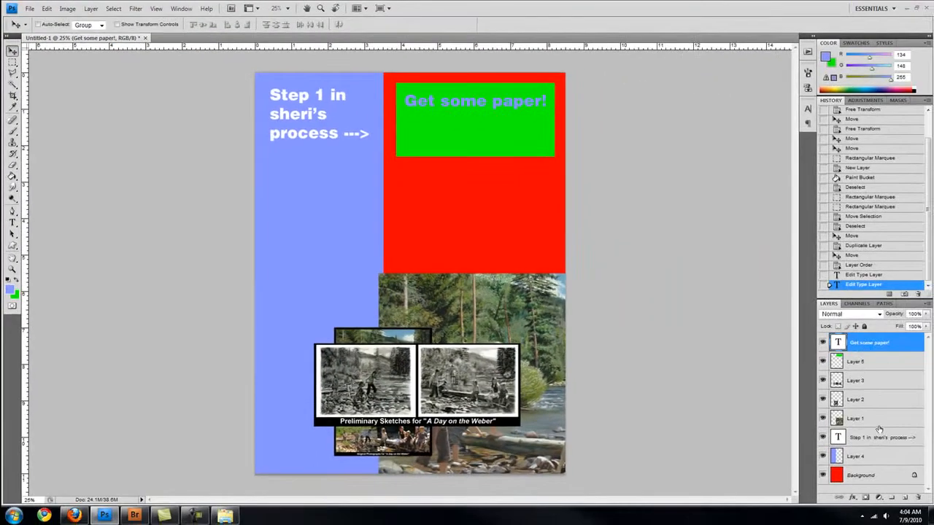
- Duplicate the original "Step 1" heading layer and place the copy about 2.2 inches below it on the blue strip
click(880, 437)
drag(880, 438, 905, 497)
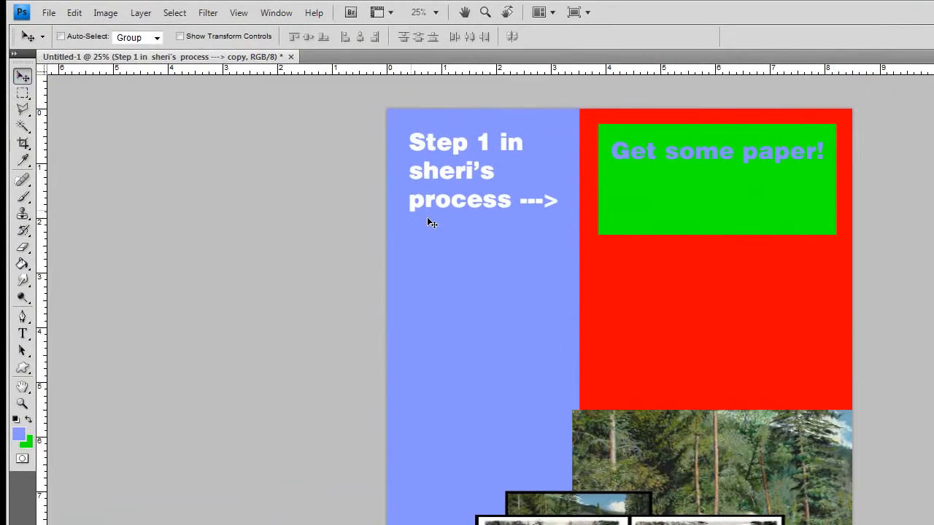
drag(471, 208, 475, 325)
- Change the lower heading copy to read "Step 2 is to draw somthing!" on two lines and commit the text
key(t)
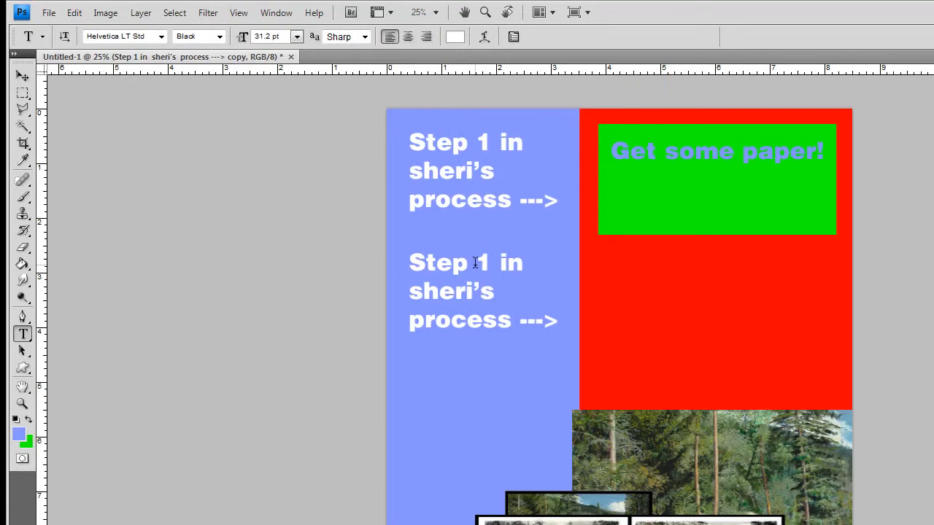
drag(480, 261, 588, 338)
text(2 )
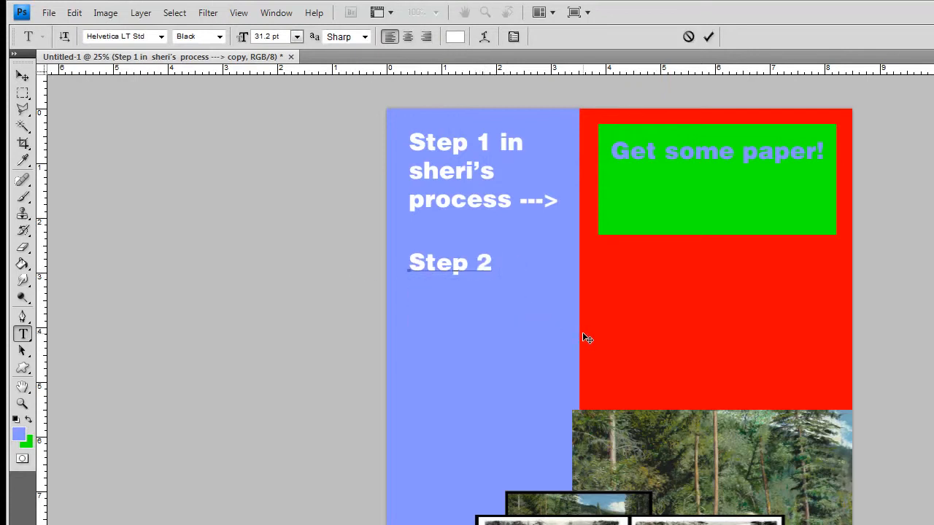
text(is to)
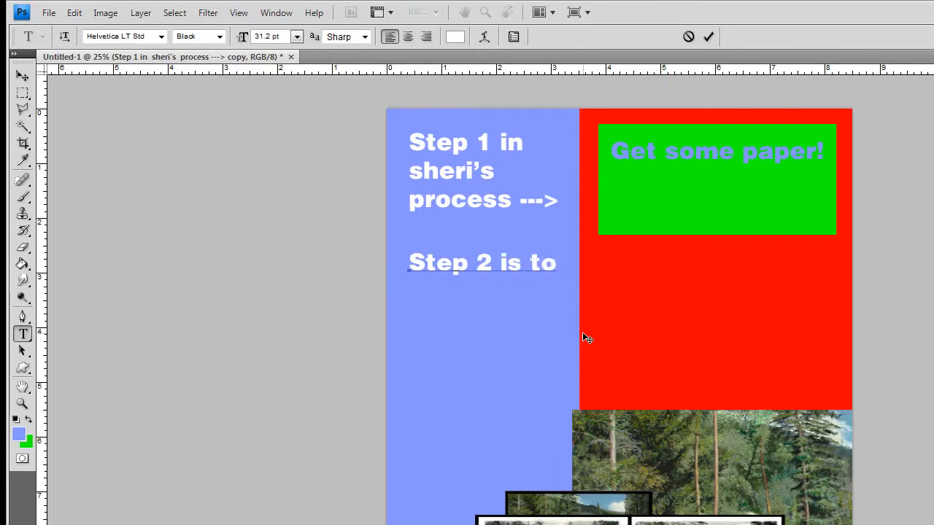
text( draw somthing)
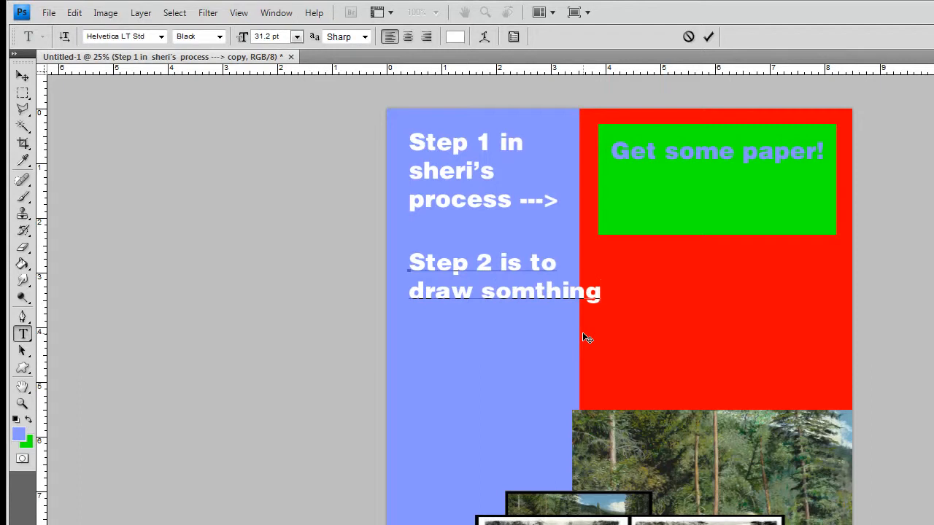
click(483, 291)
key(Return)
key(BackSpace)
text(!)
click(23, 77)
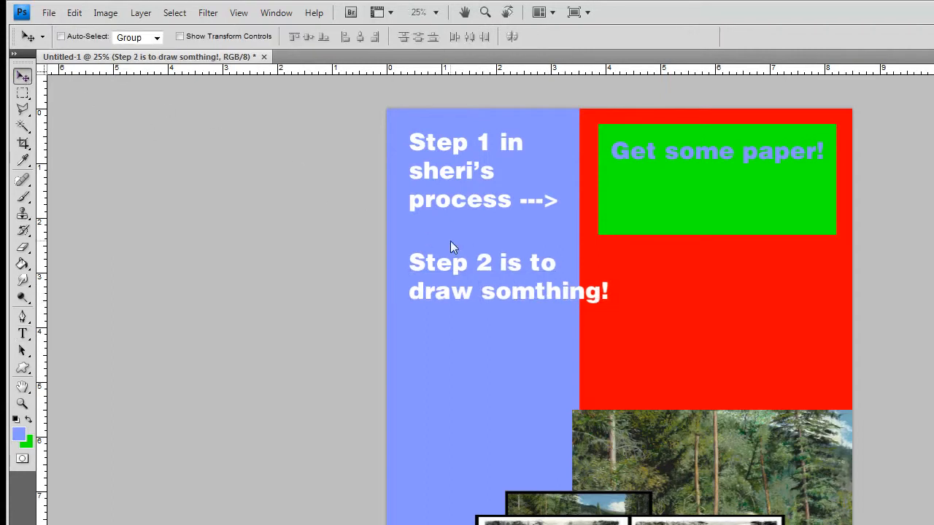
- Scale the "Step 2" text proportionally to 69.1% with Free Transform so it fits within the blue strip
click(74, 13)
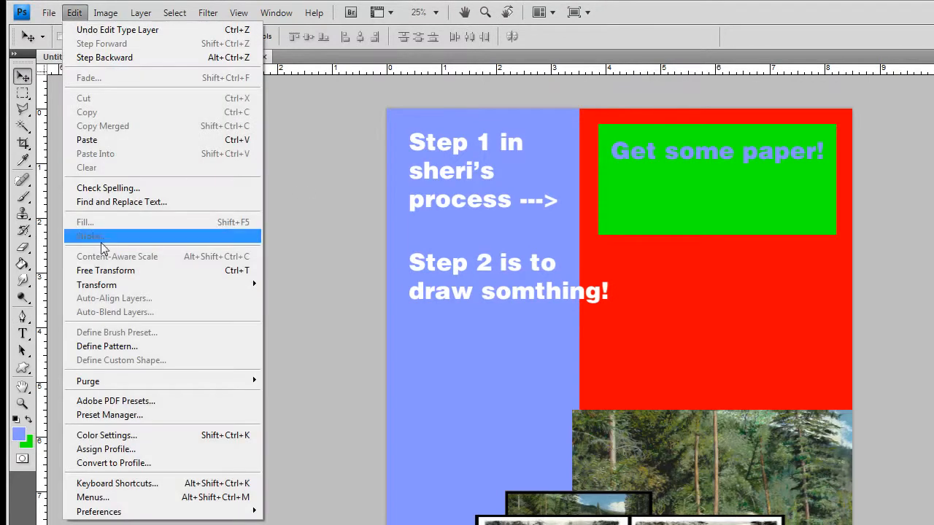
click(103, 271)
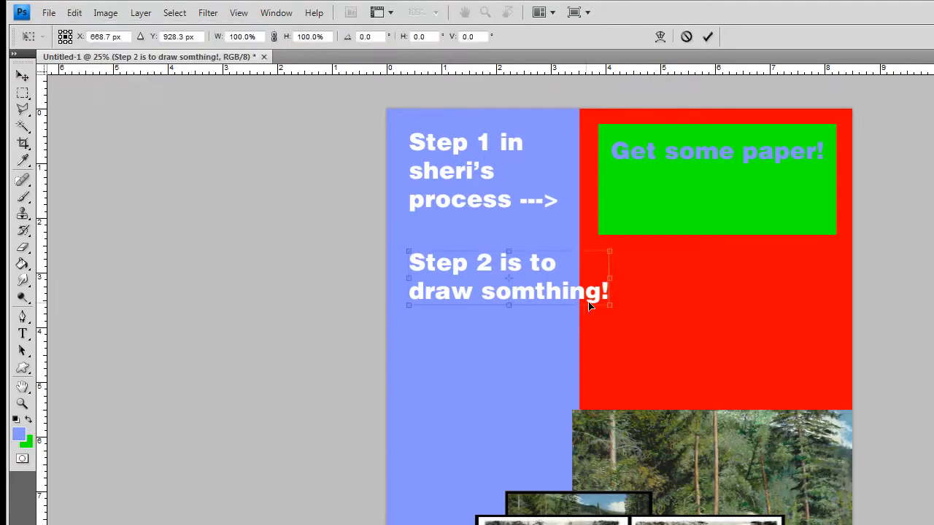
drag(610, 305, 540, 315)
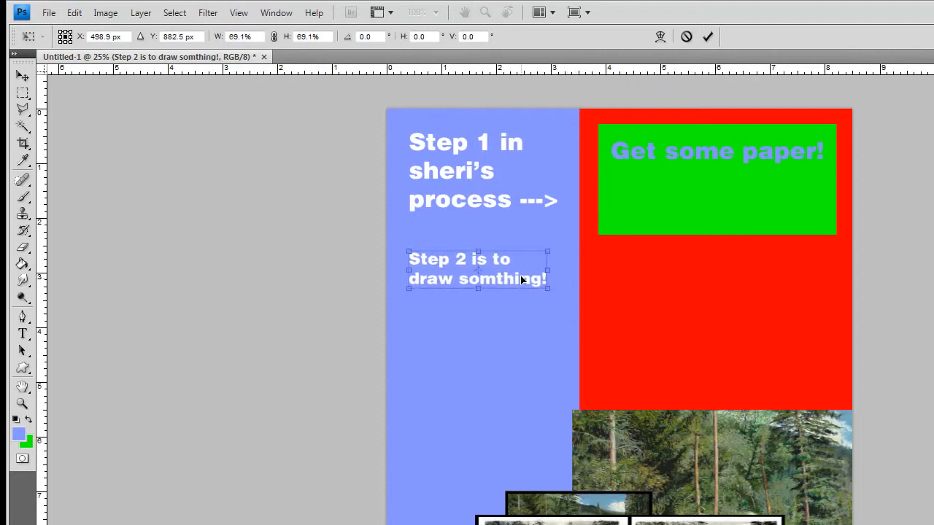
key(Return)
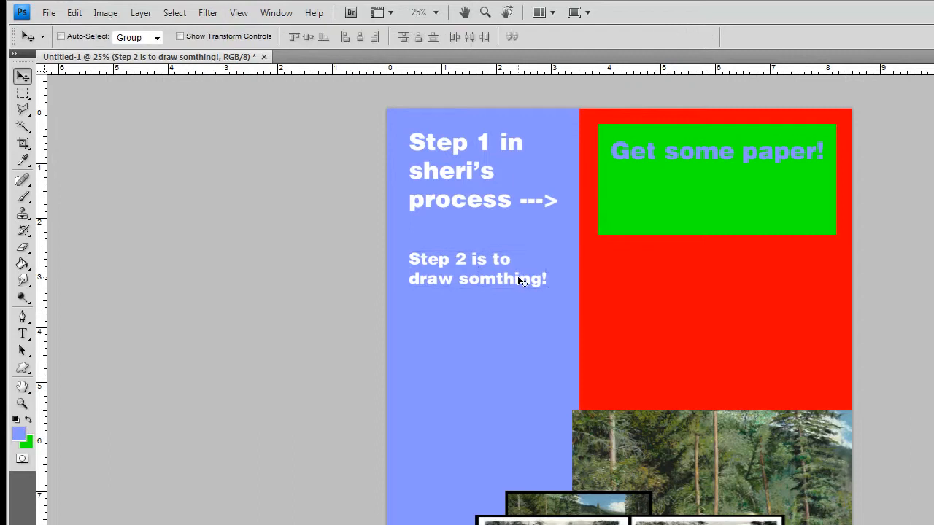
- Append an arrow "--->" to the end of the "Step 2" text and commit the edit
key(t)
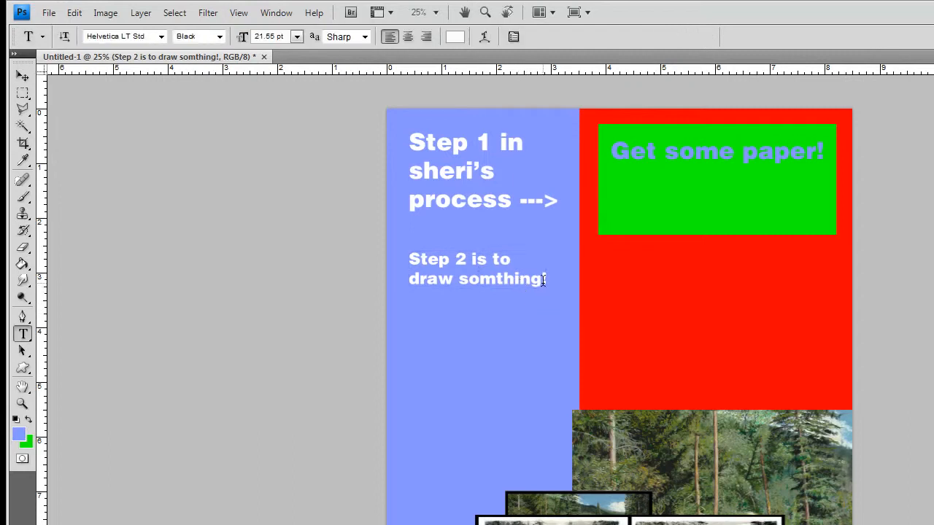
click(518, 278)
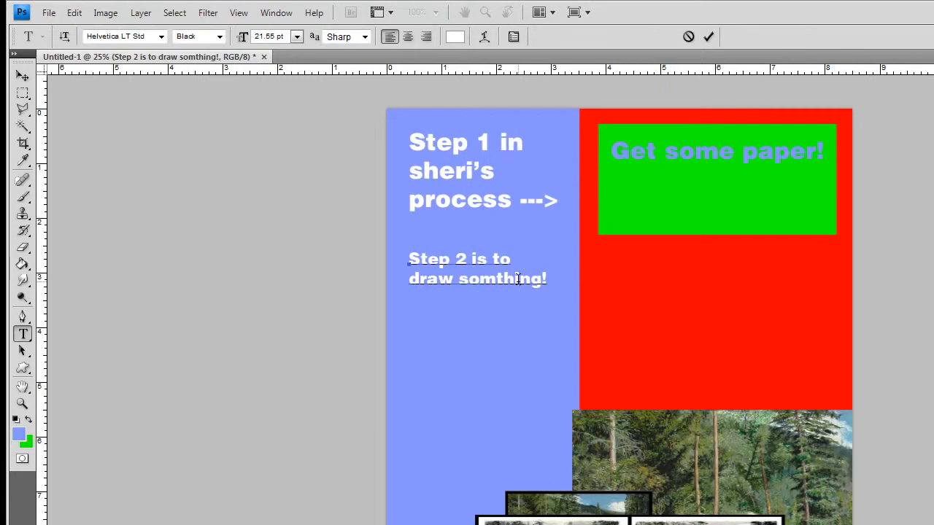
click(519, 278)
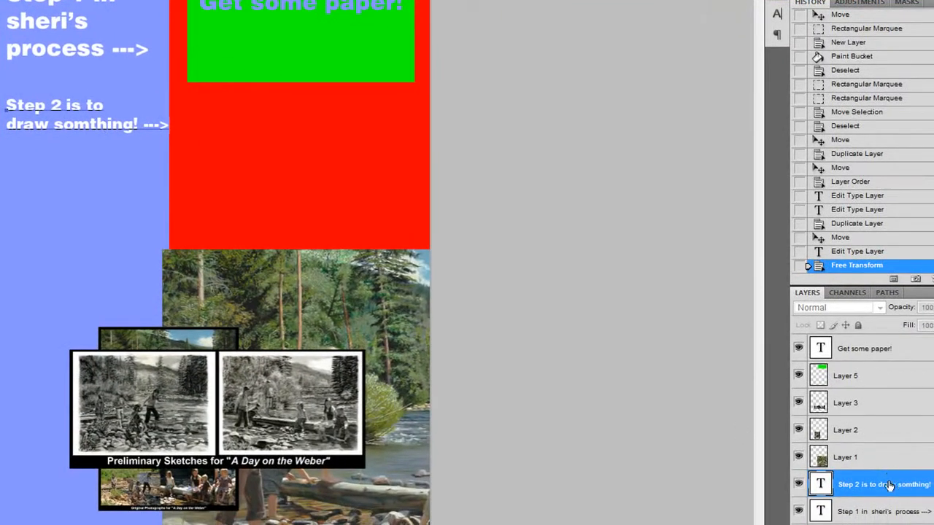
click(889, 486)
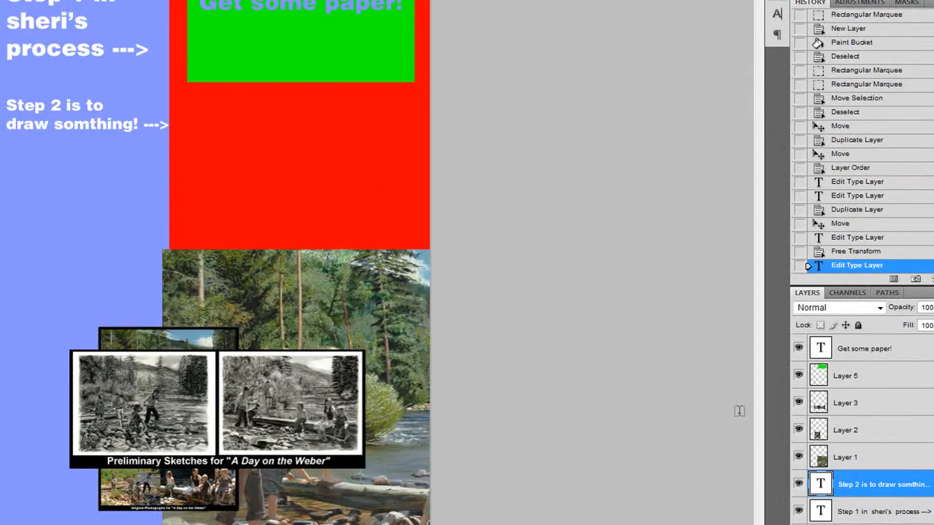
- Duplicate the green box layer (Layer 5) and place the copy about 2.3 inches below the original on the red background
click(850, 378)
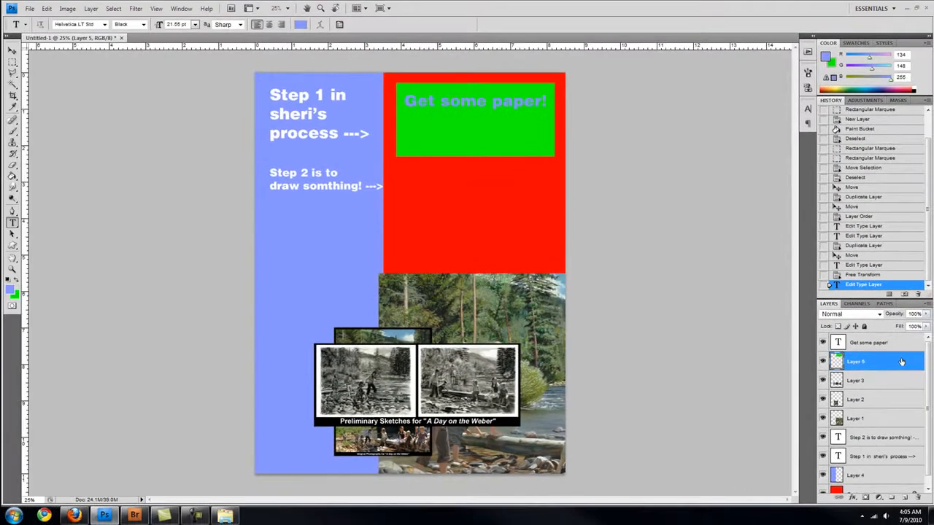
drag(898, 367, 905, 497)
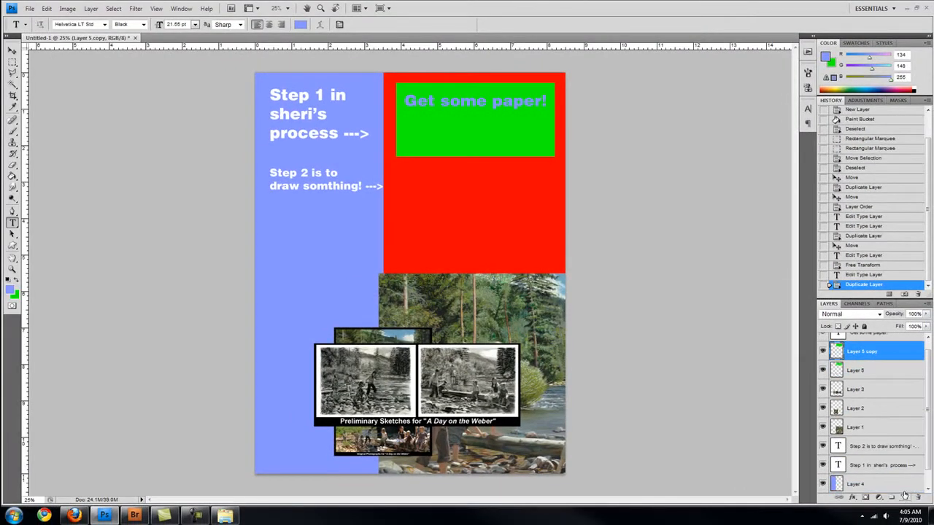
key(v)
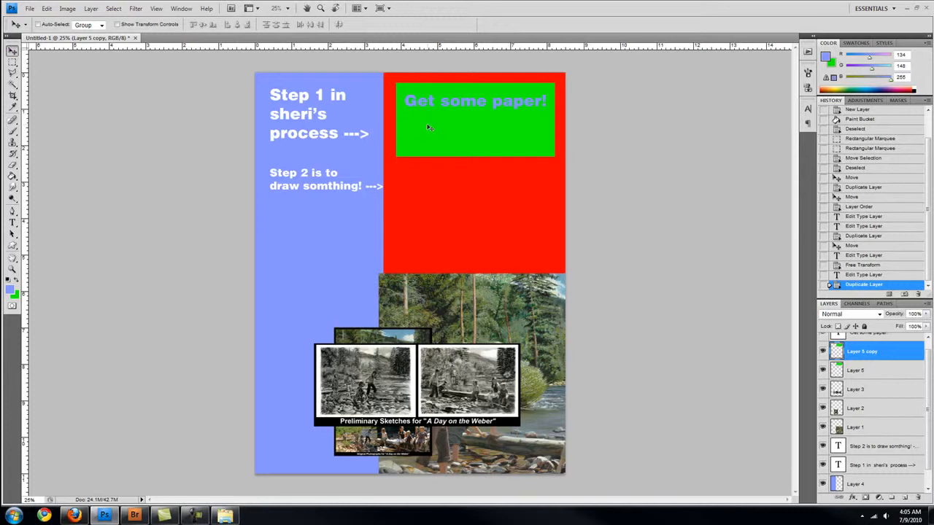
drag(430, 127, 432, 210)
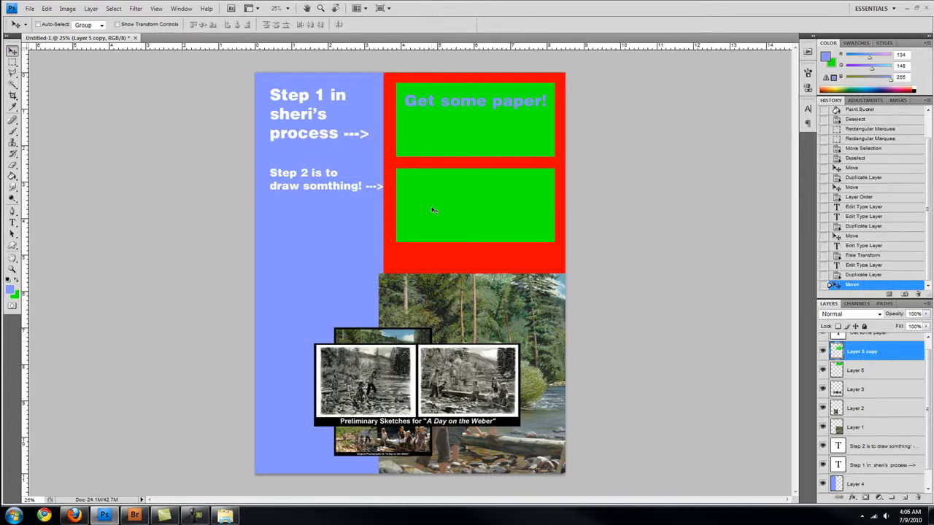
- Duplicate the "Get some paper!" text layer and place the copy near the upper edge of the lower green box
scroll(870, 377, up, 1)
drag(889, 345, 906, 499)
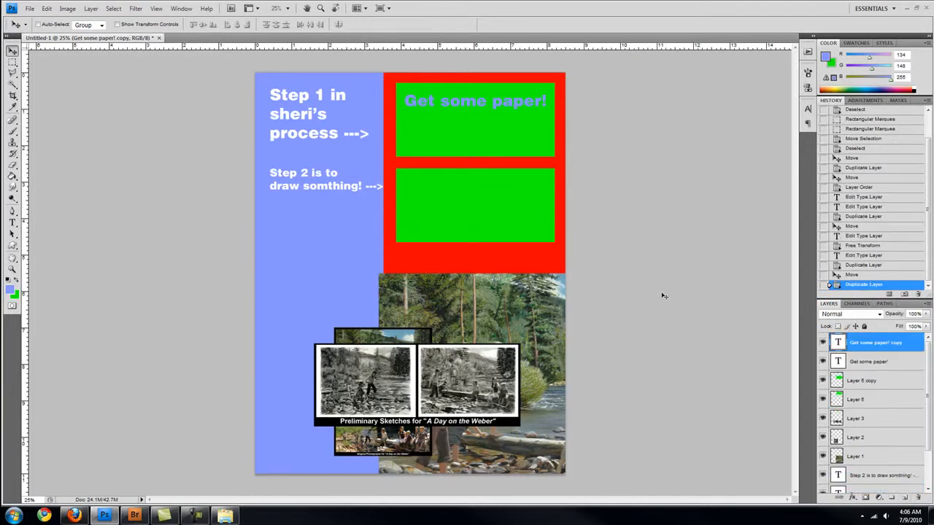
drag(540, 199, 543, 249)
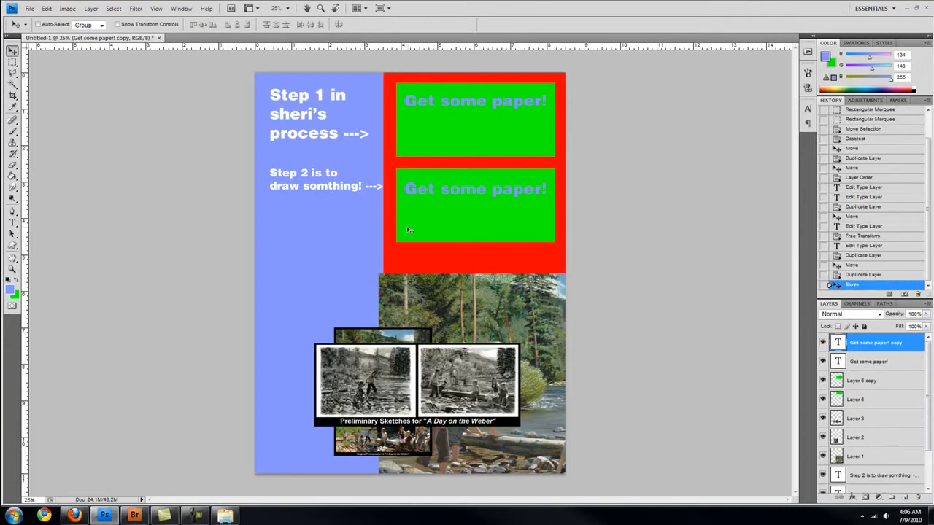
- Replace the text in the lower green box with "drwaing somthing"
key(t)
drag(404, 190, 582, 197)
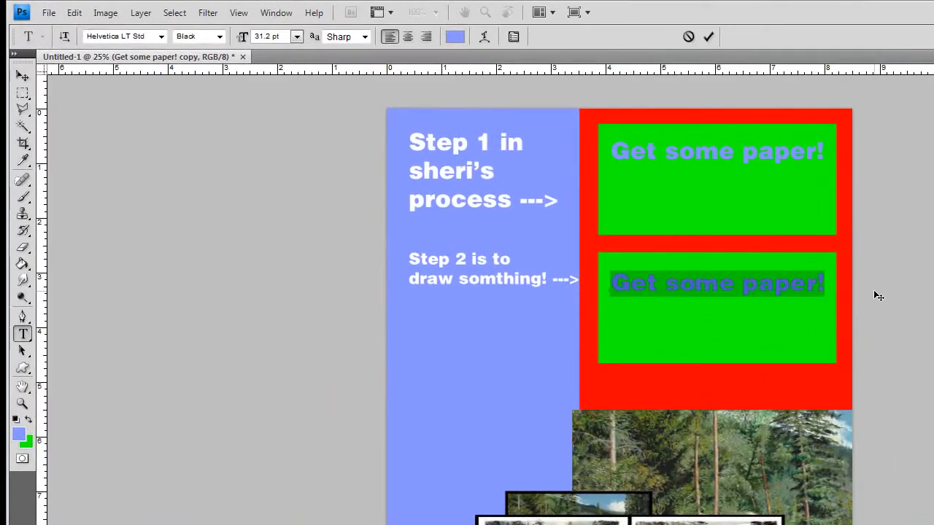
text(drwaings)
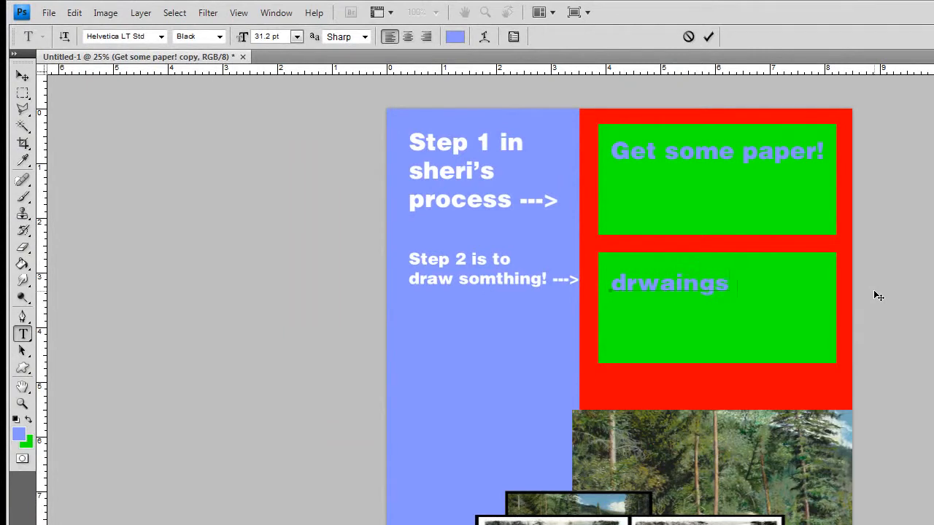
key(BackSpace)
text( somthing)
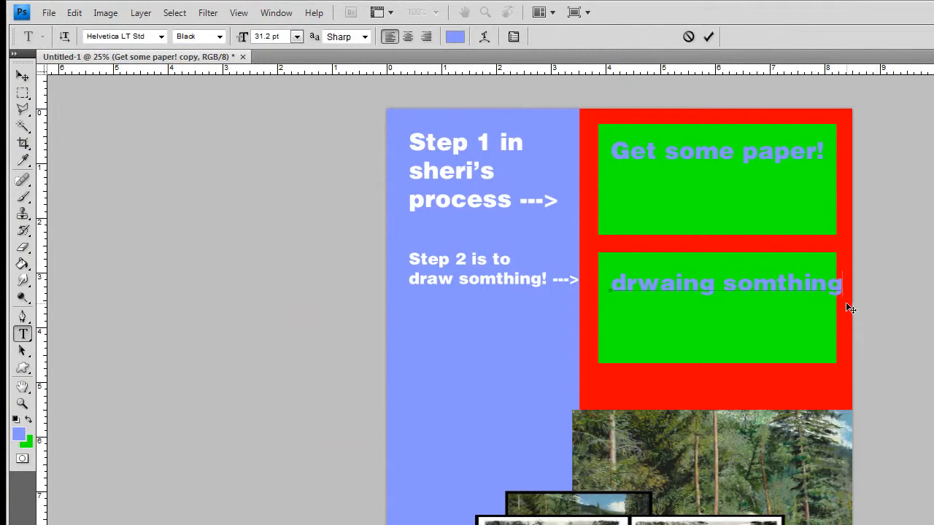
- Scale the "drwaing somthing" text down to 28.17 pt so it fits inside the lower green box, and commit the edit
drag(760, 286, 699, 286)
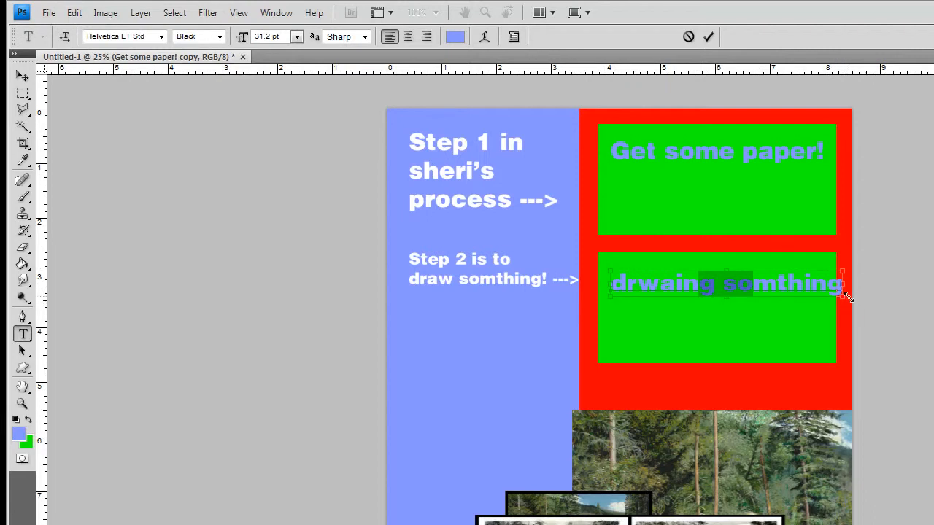
drag(845, 292, 793, 305)
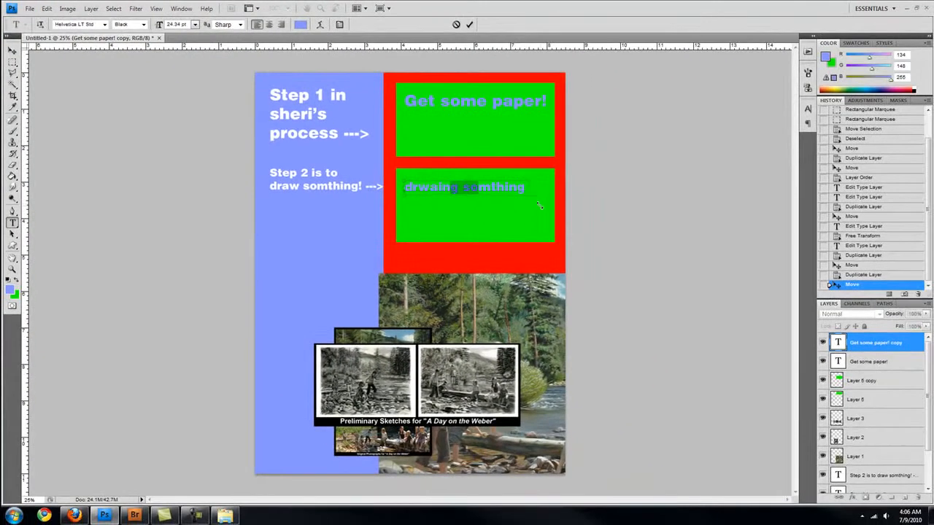
drag(540, 206, 544, 207)
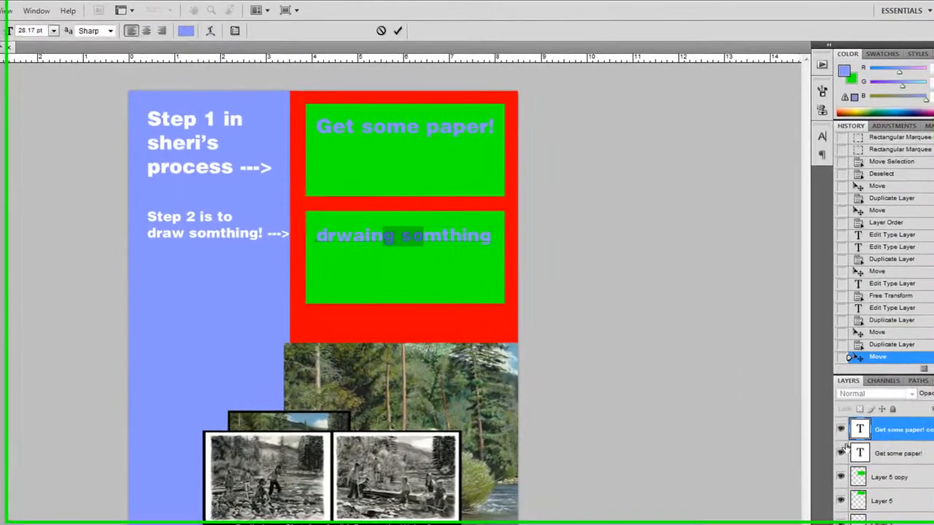
click(887, 436)
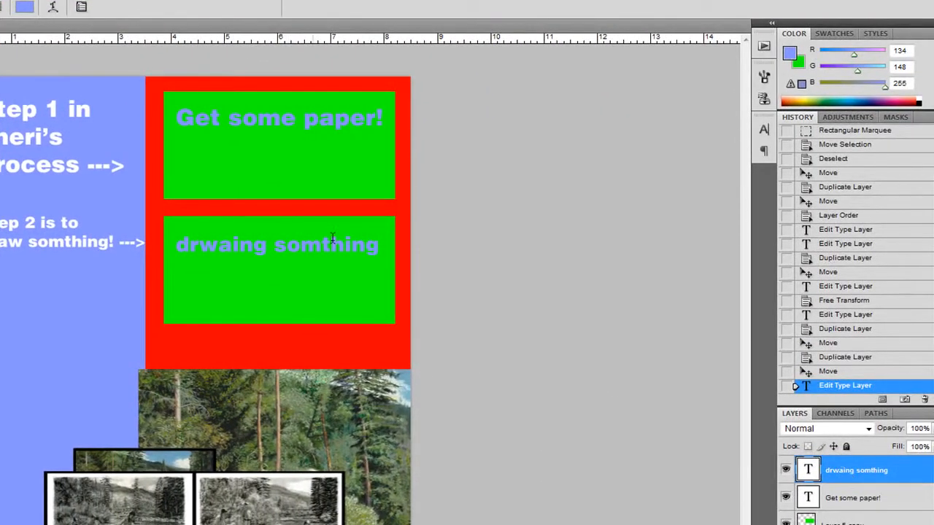
drag(218, 244, 379, 245)
drag(179, 247, 414, 251)
click(845, 472)
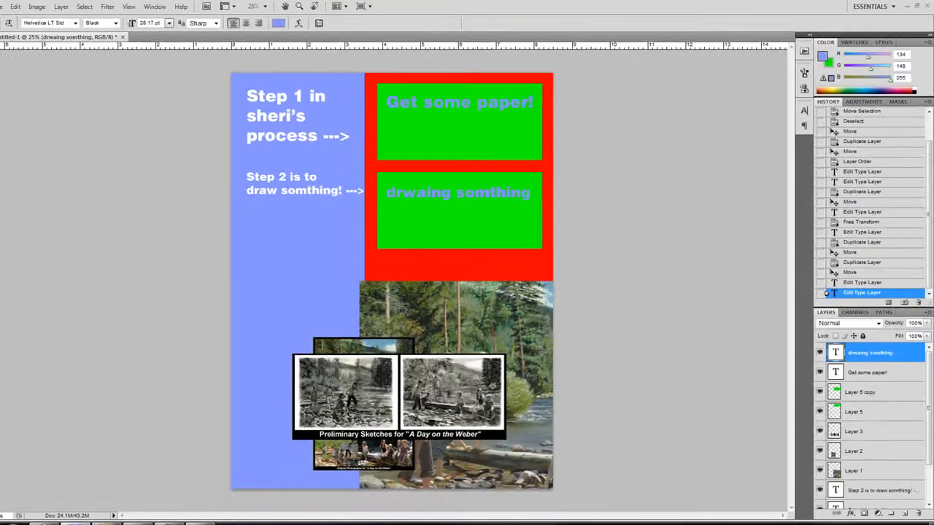
- Set the foreground color to a saturated blue (RGB 0, 30, 255)
click(10, 289)
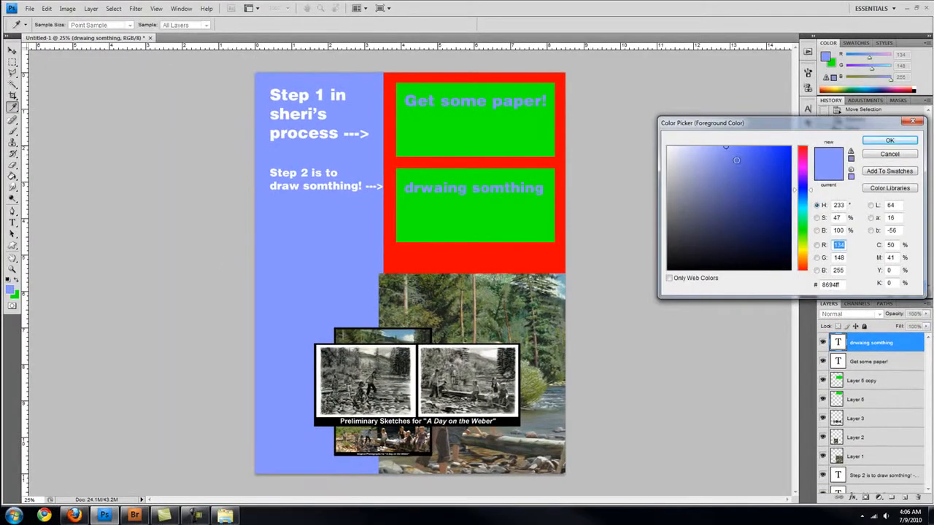
drag(731, 156, 792, 146)
click(889, 140)
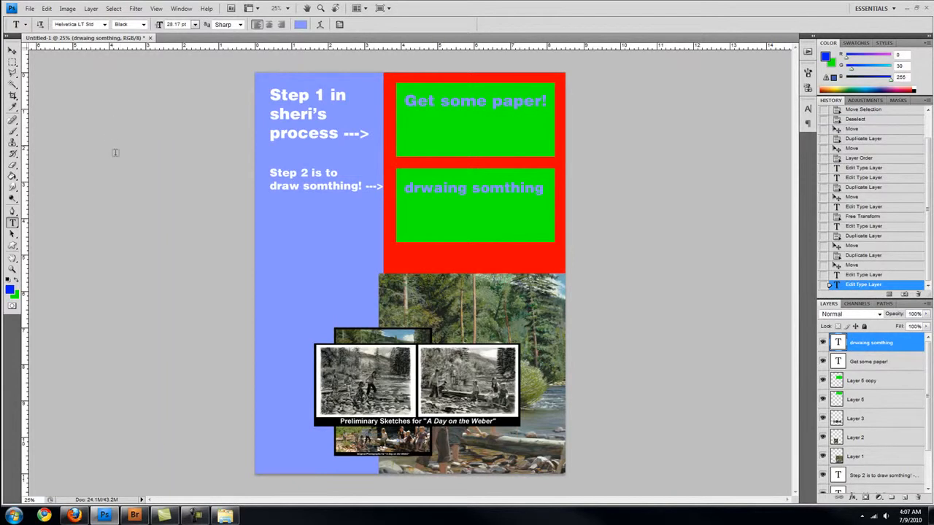
- Rasterize the "drwaing somthing" type layer and paint a curved blue Brush stroke across the words
key(b)
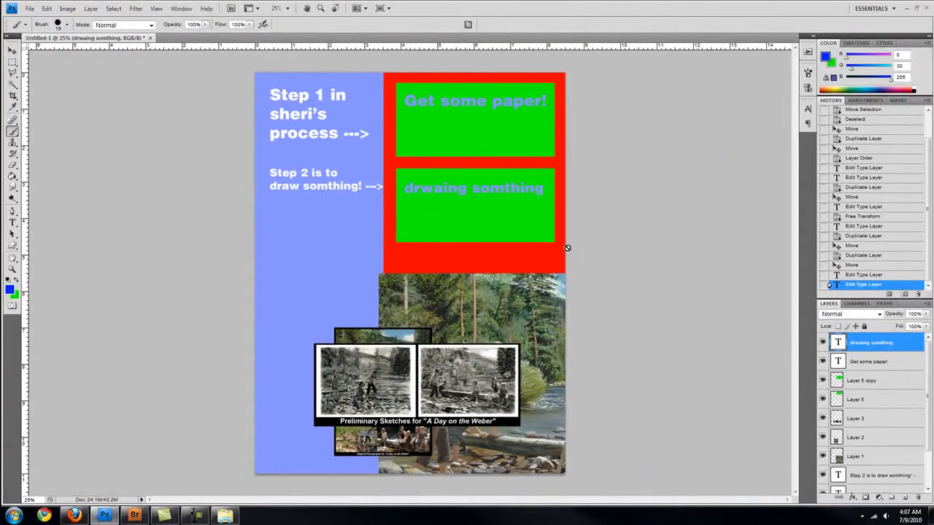
click(488, 218)
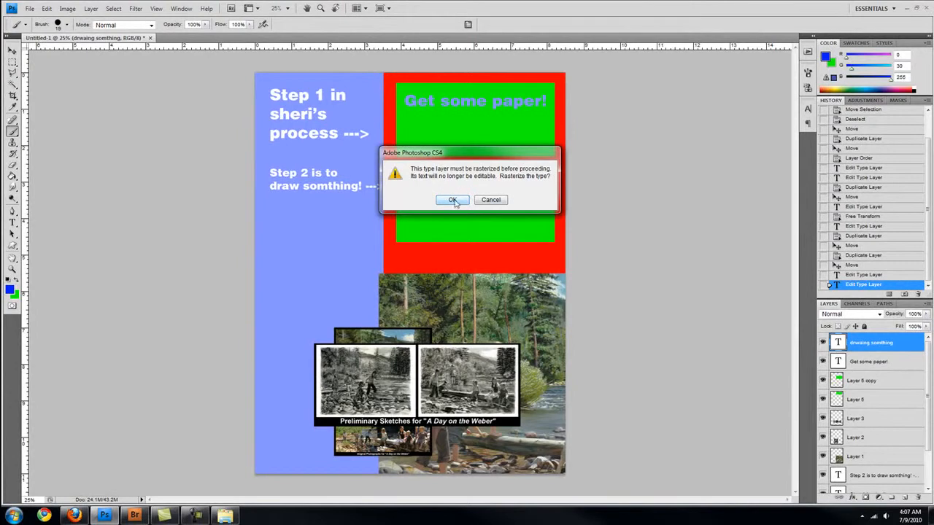
click(453, 200)
drag(445, 176, 480, 191)
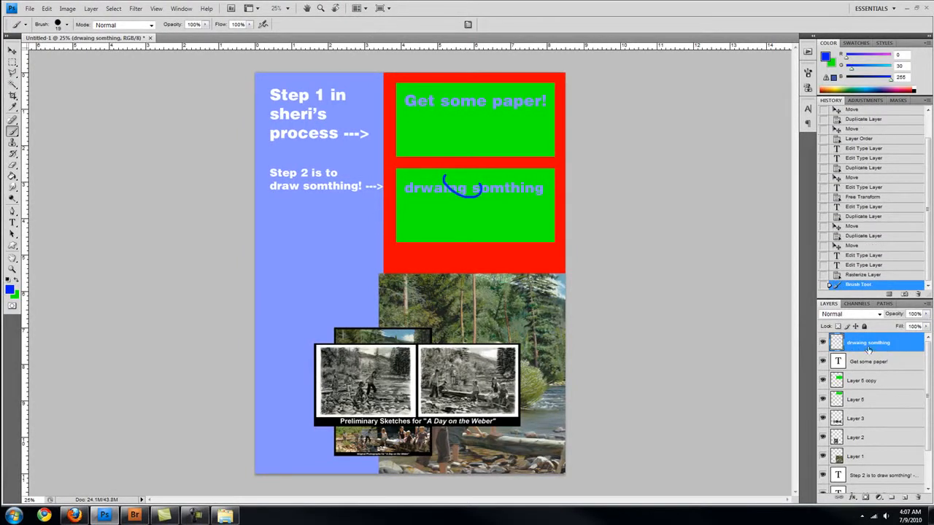
- Undo the brush stroke and the rasterizing by returning to the history state of the last type edit
key(ctrl+z)
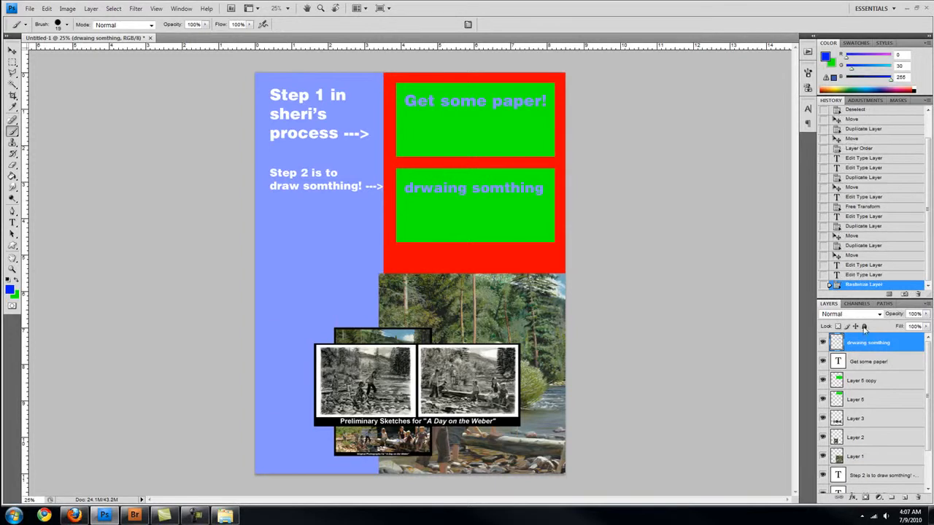
key(ctrl+z)
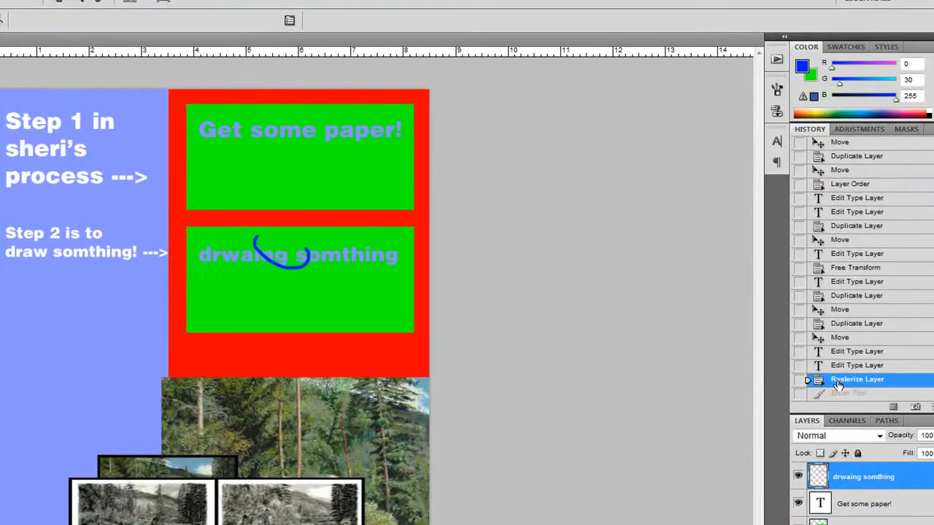
click(840, 361)
click(843, 349)
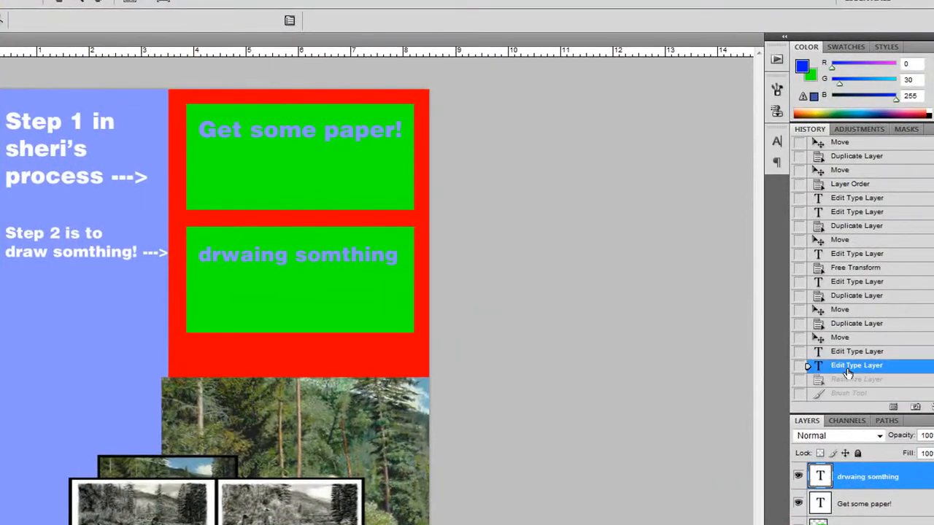
click(851, 381)
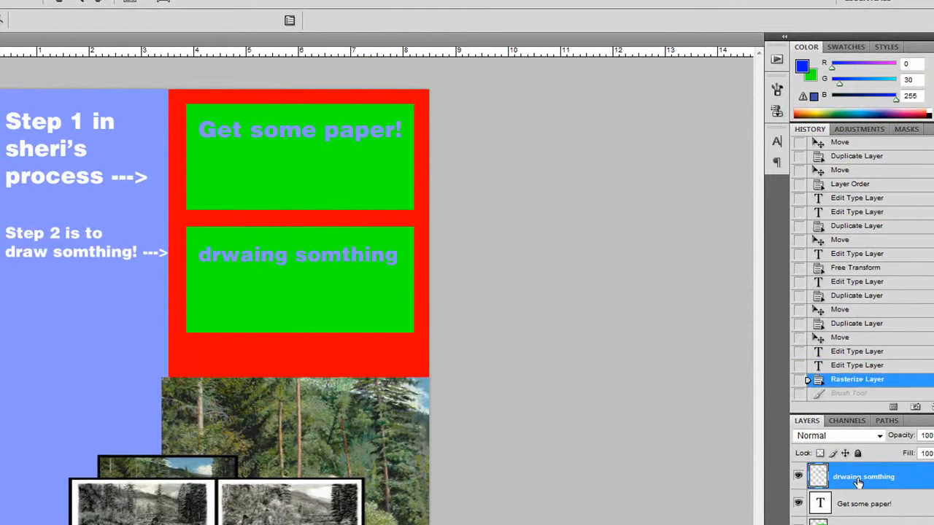
click(840, 367)
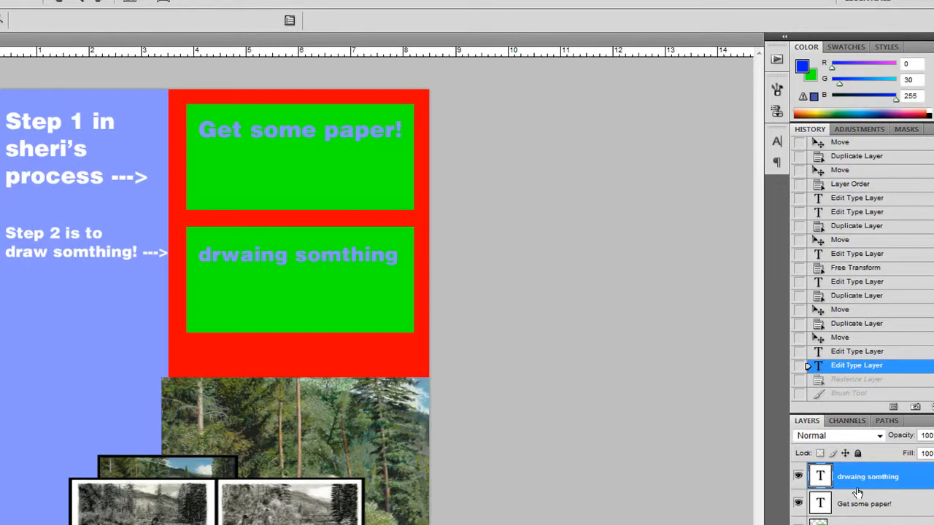
- Try to paint on the "drwaing somthing" type layer with the Brush, and decline rasterizing it
click(288, 305)
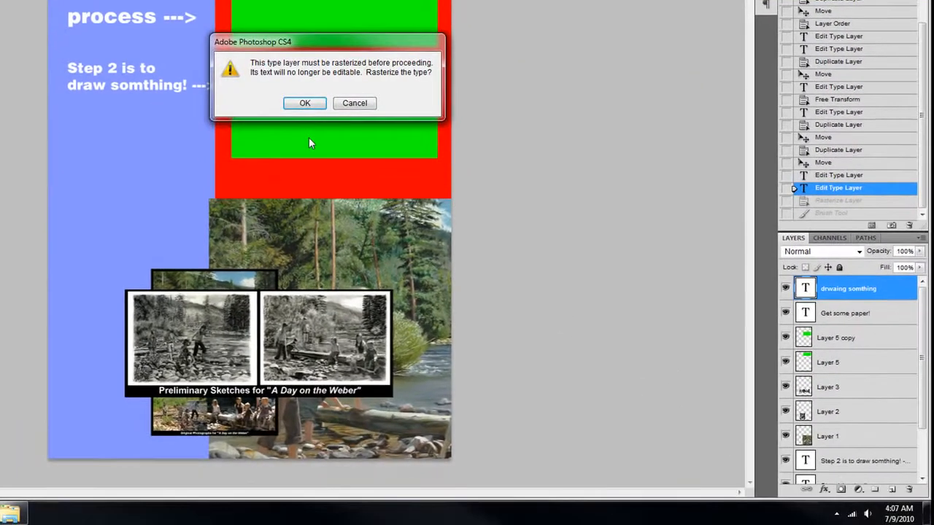
click(364, 107)
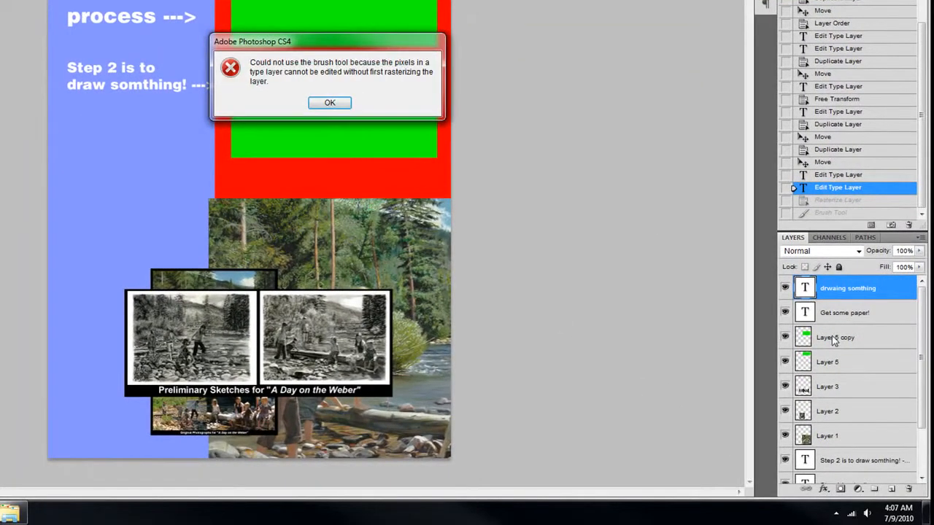
click(346, 105)
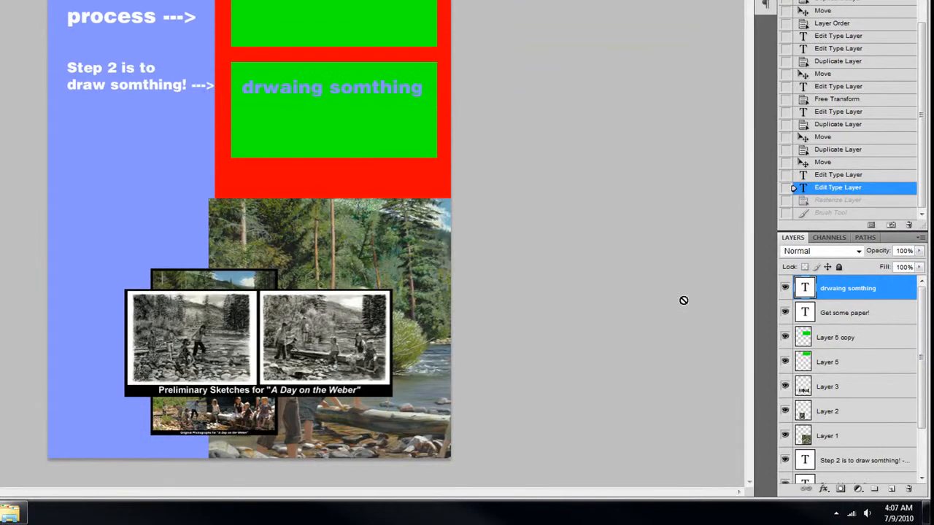
- Paint blue loops directly on the lower green box layer (Layer 5 copy), and paint more loops on a new layer above it
click(846, 340)
mouse_move(343, 127)
mouse_down()
mouse_move(281, 92)
mouse_move(332, 113)
mouse_up()
click(892, 489)
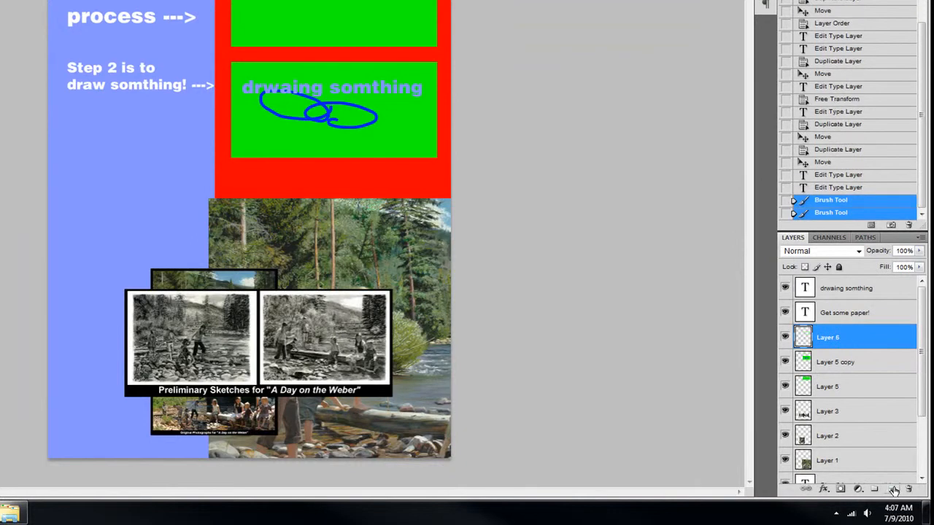
mouse_move(343, 102)
mouse_down()
mouse_move(312, 135)
mouse_move(332, 108)
mouse_move(388, 143)
mouse_move(332, 91)
mouse_up()
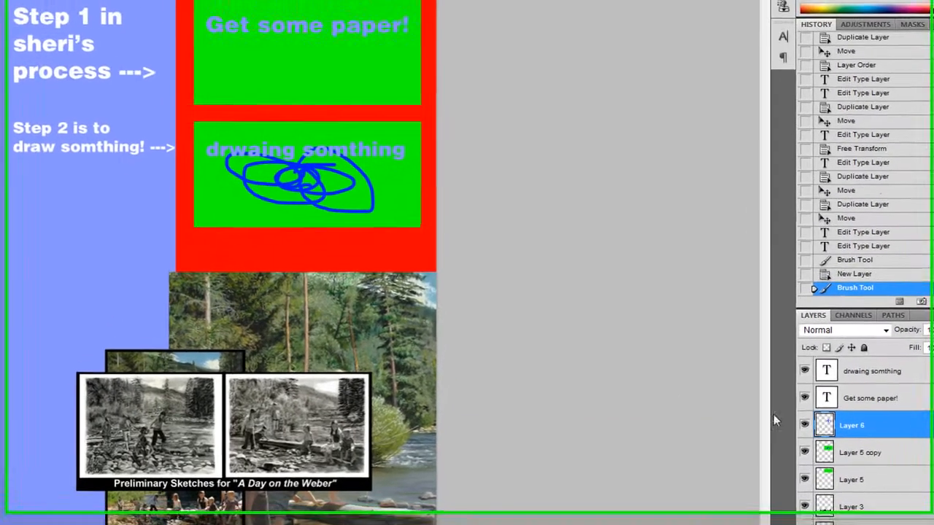
- Move the separate loops layer (Layer 6) away from the lower green box onto the blue strip beneath the "Step 2" text
mouse_move(706, 312)
mouse_down()
mouse_move(628, 297)
mouse_move(660, 343)
mouse_up()
mouse_move(669, 446)
mouse_down()
mouse_move(650, 347)
mouse_move(614, 374)
mouse_move(711, 387)
mouse_move(722, 424)
mouse_move(724, 415)
mouse_up()
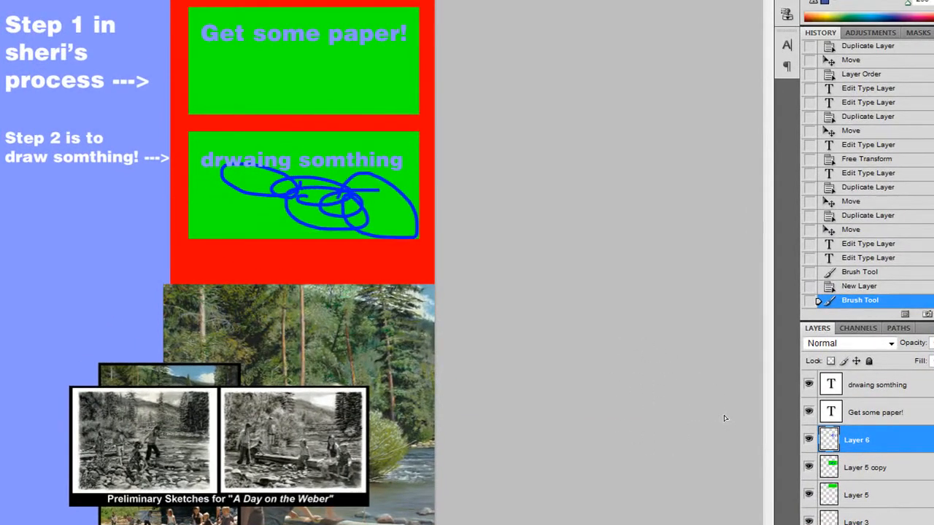
click(889, 473)
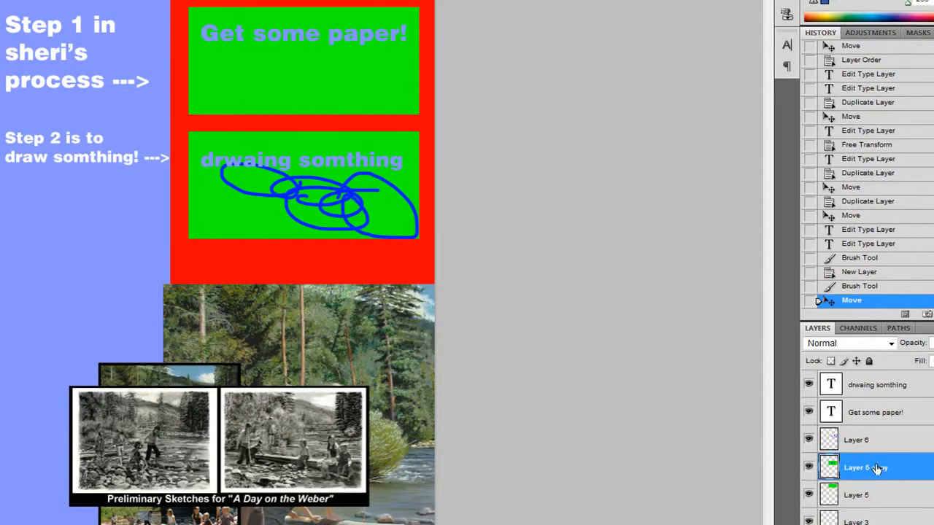
click(826, 443)
mouse_move(605, 382)
mouse_down()
mouse_move(430, 432)
mouse_move(325, 444)
mouse_up()
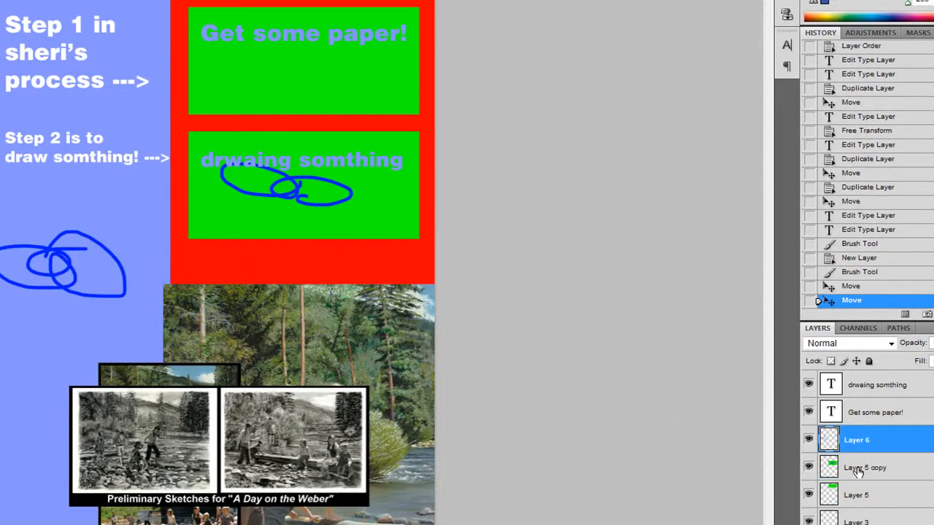
- Shift the lower green box layer and return it to its place, and move the Layer 6 loops back onto that box
click(861, 473)
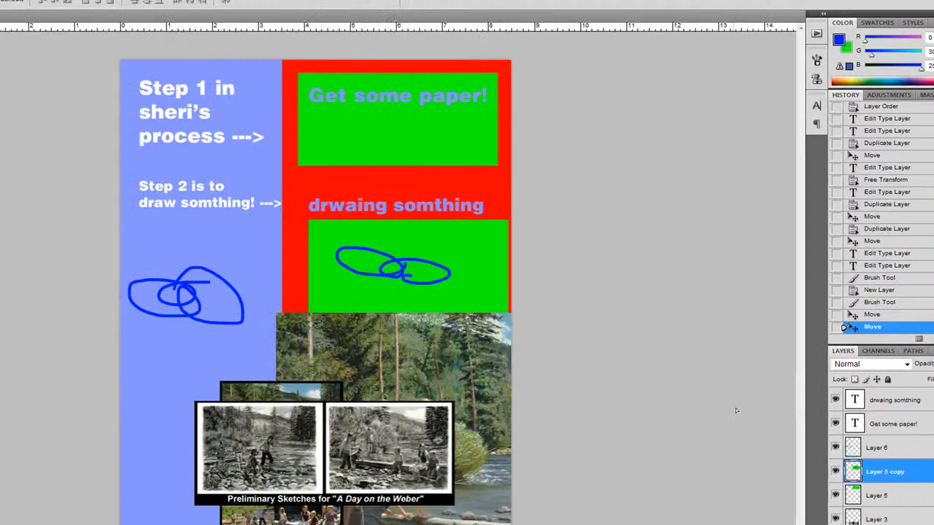
mouse_move(736, 411)
mouse_down()
mouse_move(652, 396)
mouse_move(686, 381)
mouse_move(733, 395)
mouse_move(717, 424)
mouse_move(706, 403)
mouse_up()
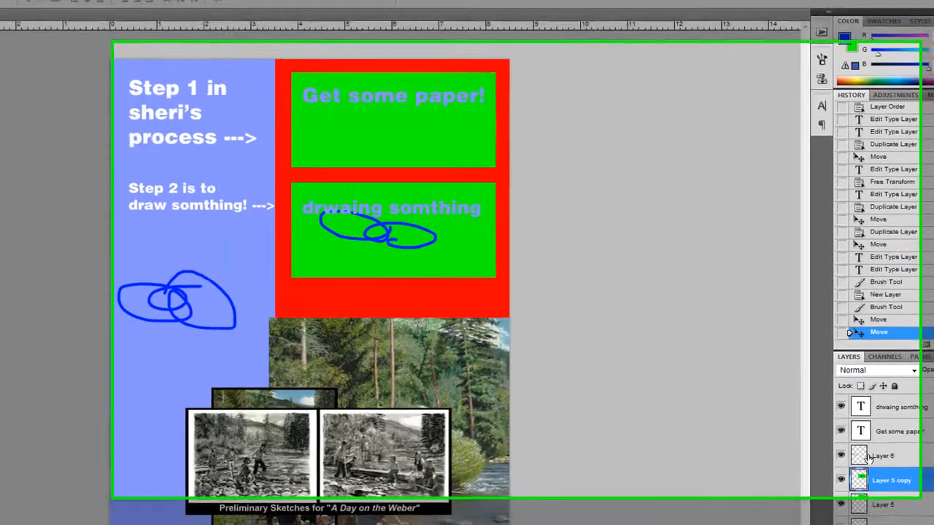
click(878, 450)
mouse_move(168, 392)
mouse_down()
mouse_move(263, 303)
mouse_move(431, 373)
mouse_move(413, 285)
mouse_up()
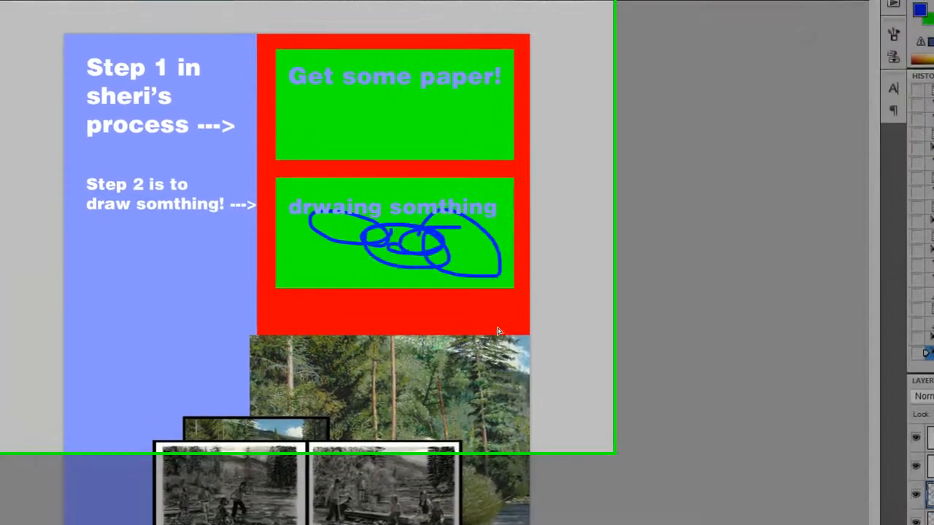
- Shift the Layer 6 loops slightly up on the lower green box, and move the "drwaing somthing" text down beneath them
mouse_move(498, 328)
mouse_down()
mouse_move(447, 352)
mouse_move(478, 359)
mouse_move(464, 305)
mouse_up()
drag(787, 378, 792, 381)
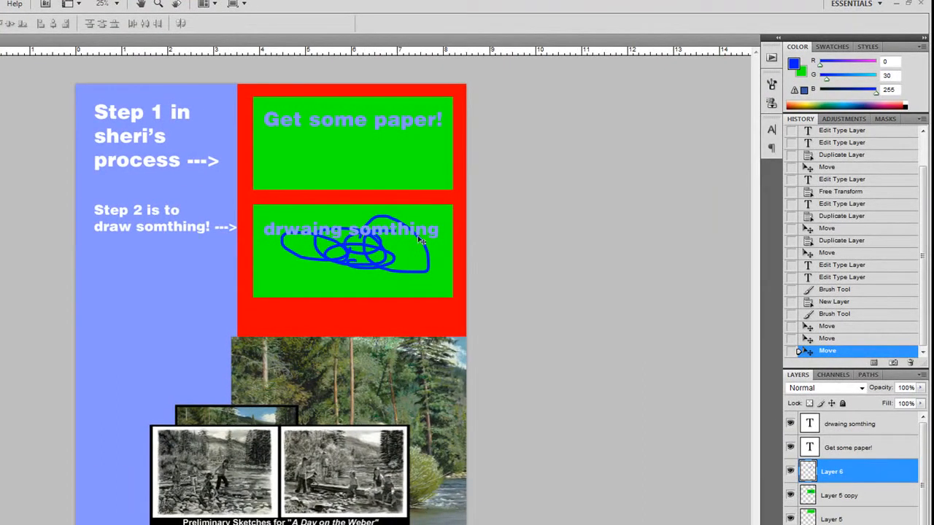
click(853, 449)
click(846, 427)
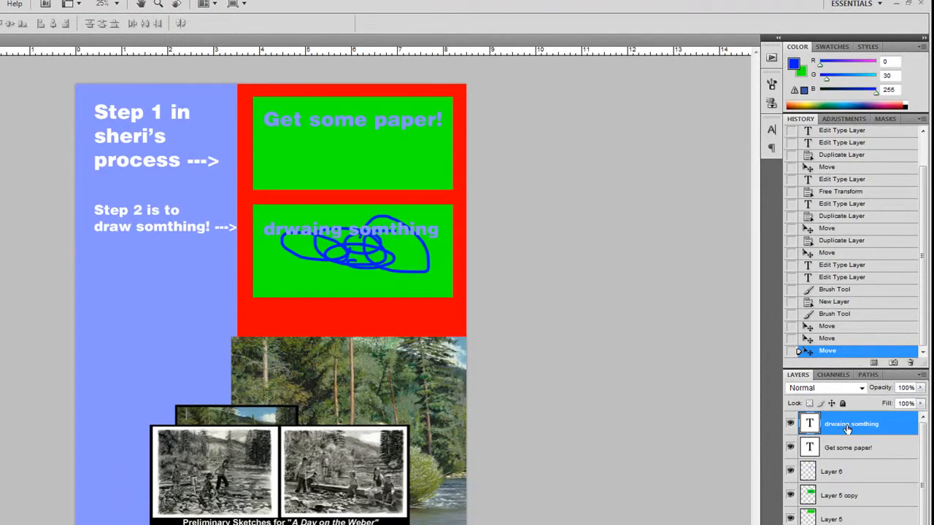
drag(590, 338, 586, 384)
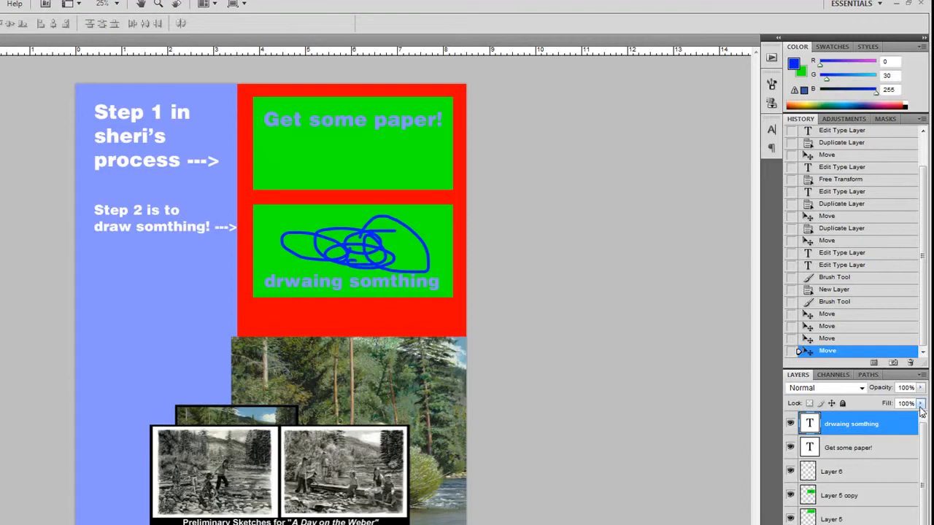
- Rename the "drwaing somthing" type layer as "nviorwniovwiomivwermv"
double_click(843, 426)
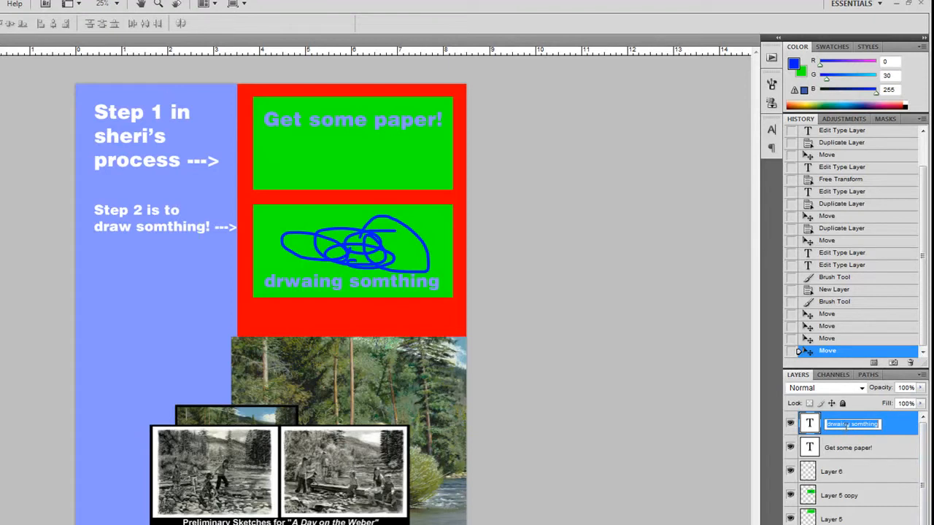
text(nviorwniowwiomiwwermw)
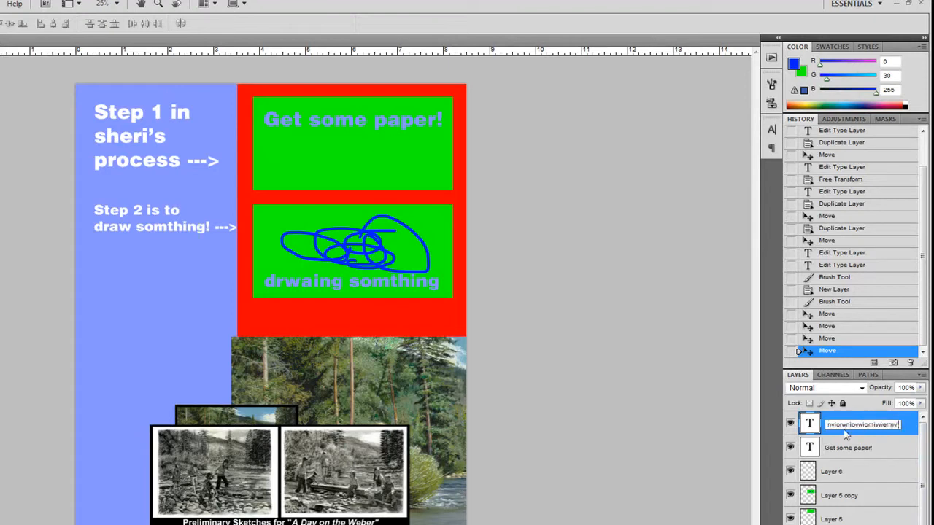
text(rmv)
key(Return)
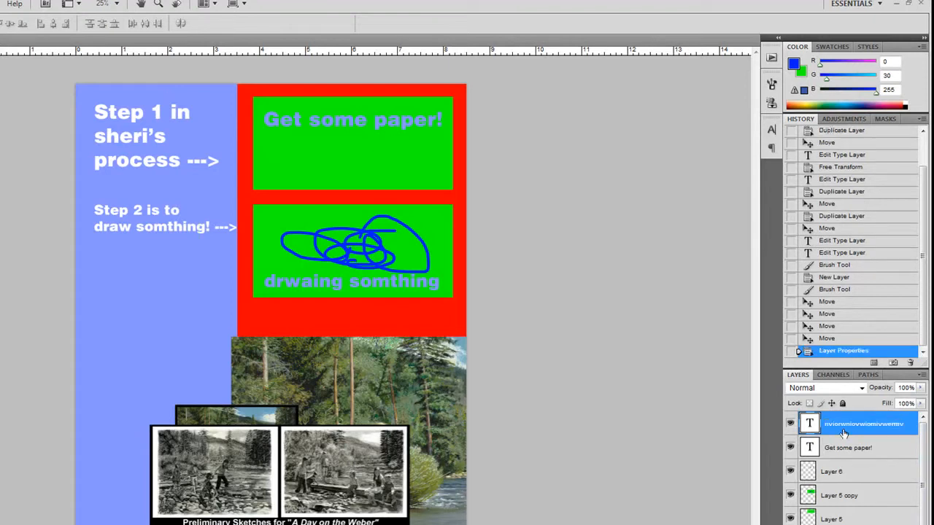
- Add a drop shadow to the "drwaing somthing" text with 74% opacity, 0 px distance, 100% spread and 24 px size
double_click(913, 424)
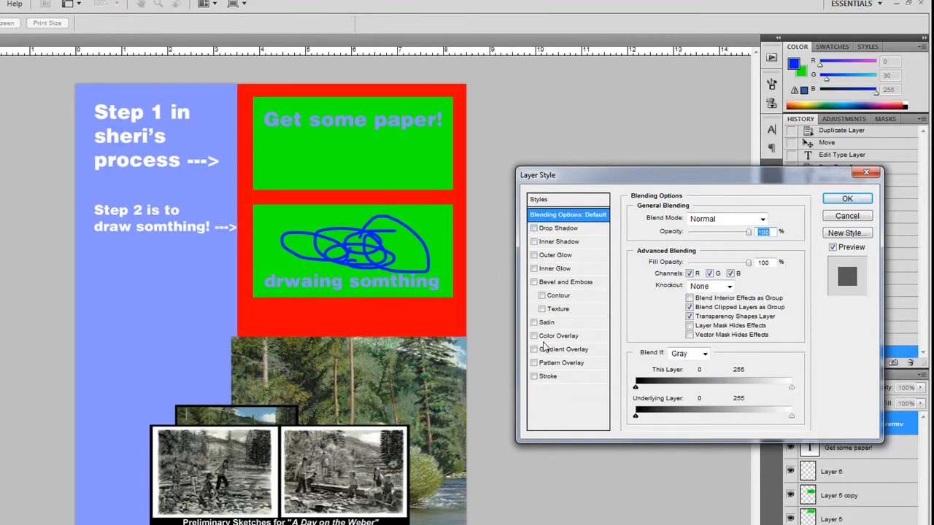
click(560, 231)
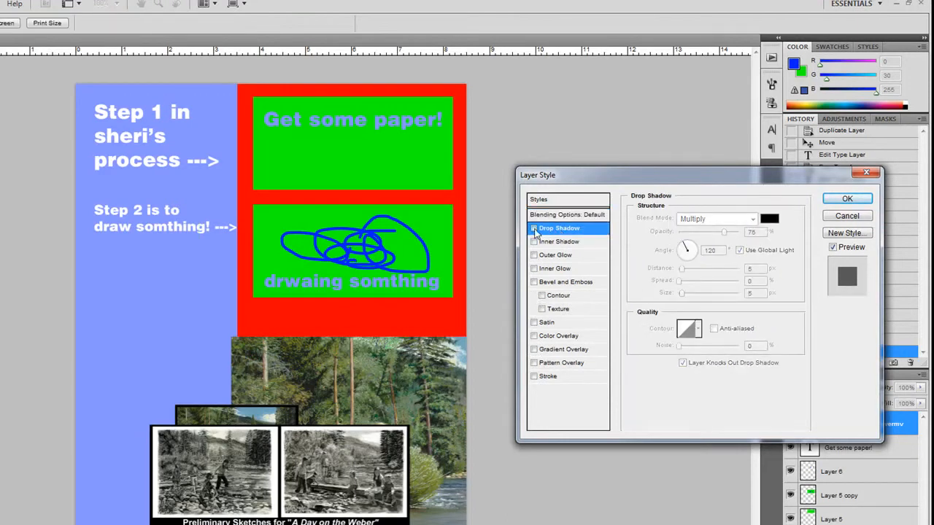
click(535, 230)
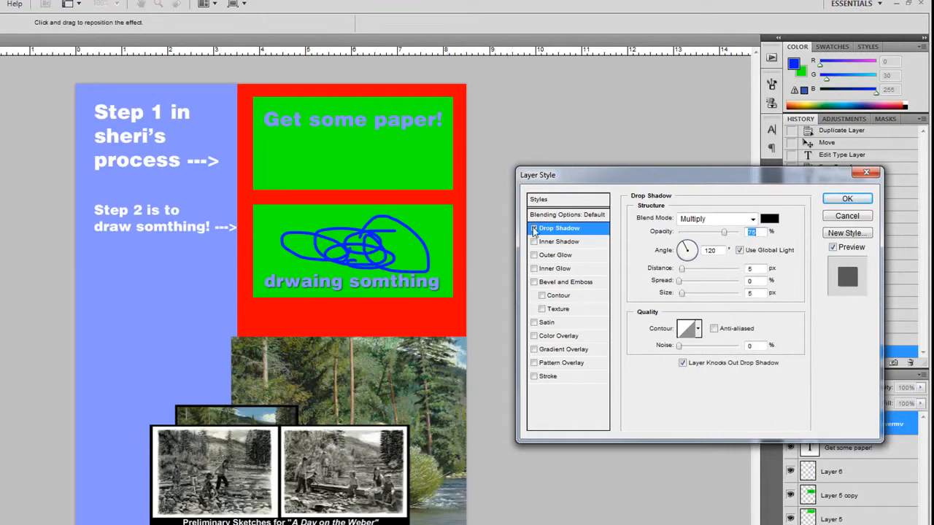
click(534, 231)
click(584, 229)
drag(683, 284, 759, 284)
click(681, 270)
drag(681, 269, 690, 298)
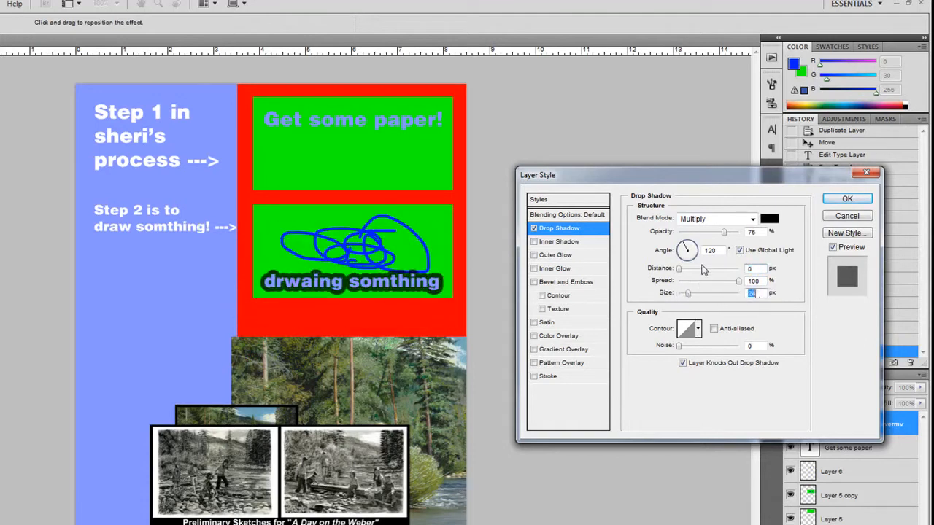
double_click(751, 232)
mouse_move(725, 232)
mouse_down()
mouse_move(690, 233)
mouse_move(759, 243)
mouse_move(727, 244)
mouse_up()
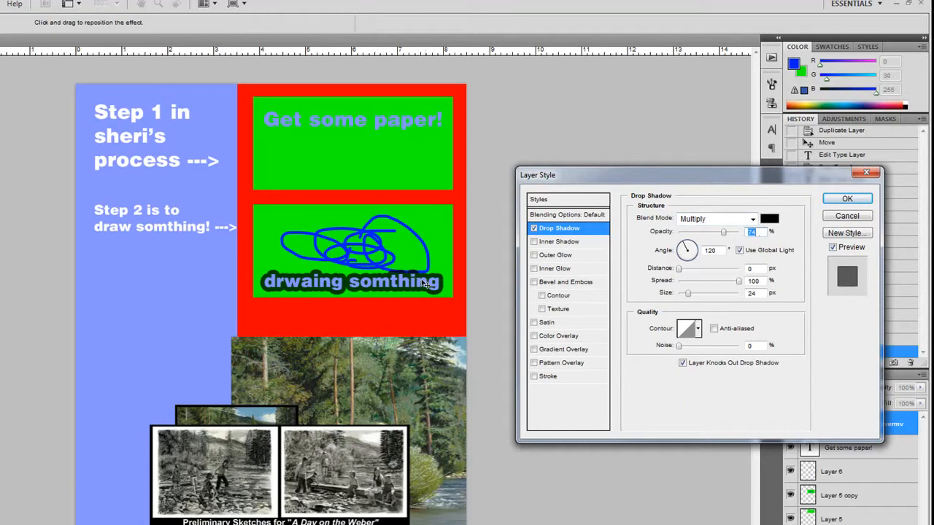
click(835, 201)
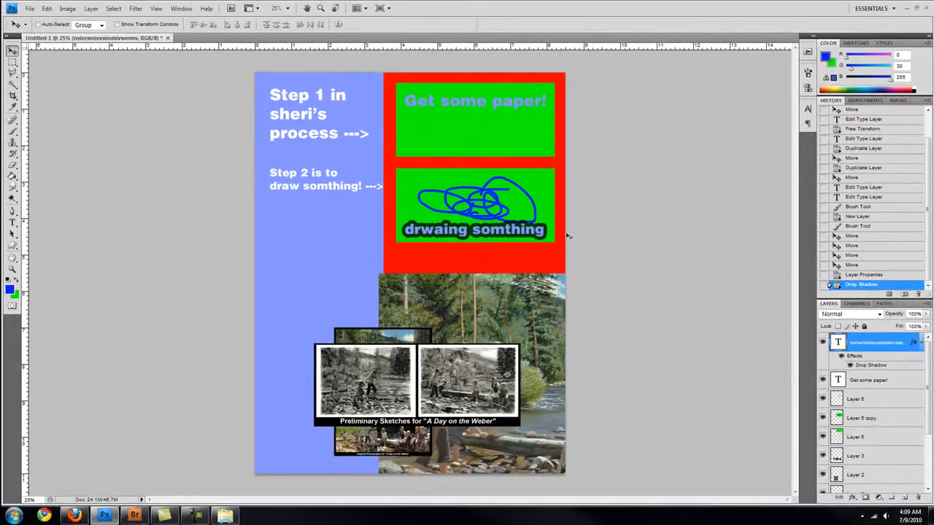
- Move the "drwaing somthing" text down onto the green box's lower edge, and set its drop shadow opacity to 65%
drag(567, 236, 568, 249)
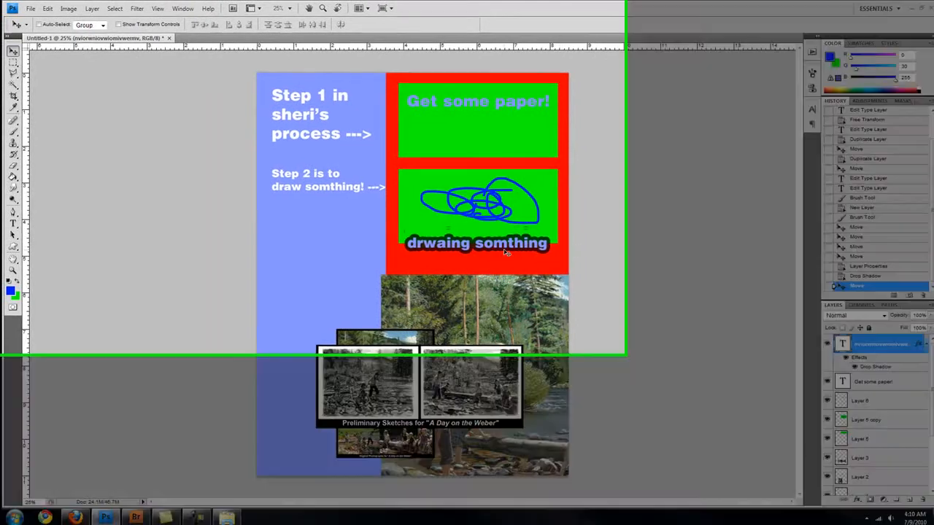
key(z)
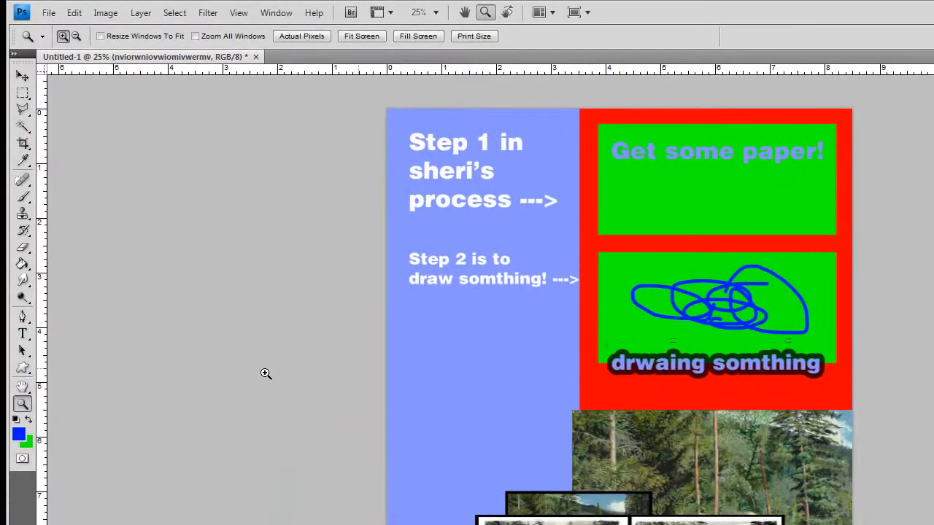
mouse_move(578, 327)
mouse_down()
mouse_move(611, 358)
mouse_move(843, 400)
mouse_up()
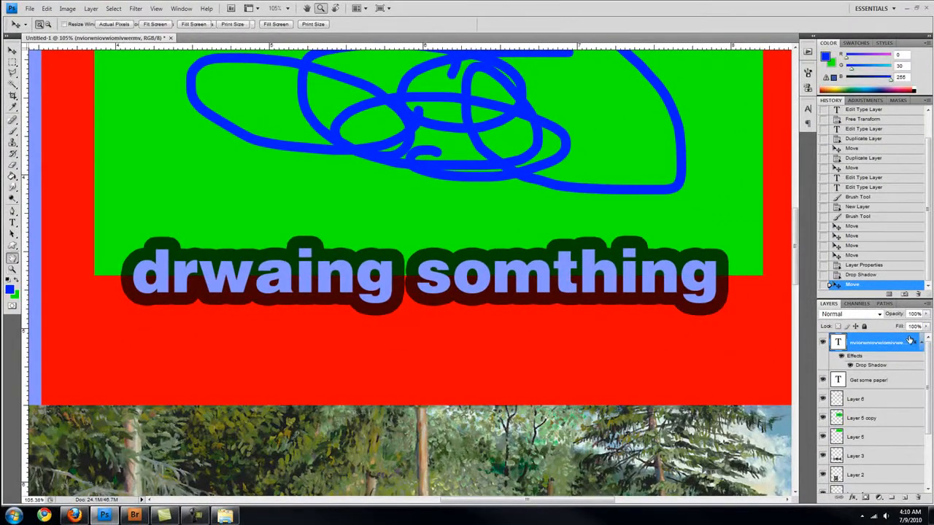
double_click(910, 341)
click(650, 185)
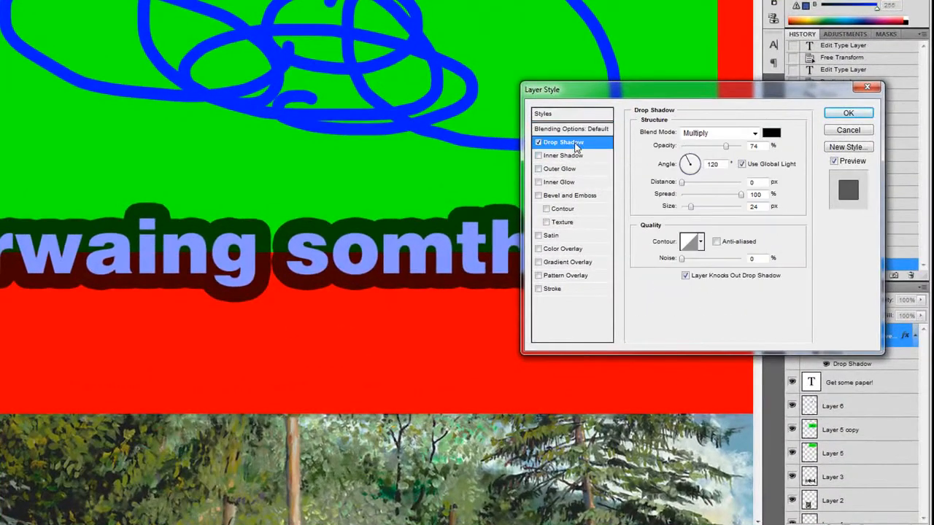
mouse_move(724, 146)
mouse_down()
mouse_move(689, 146)
mouse_move(754, 149)
mouse_move(706, 148)
mouse_move(721, 149)
mouse_up()
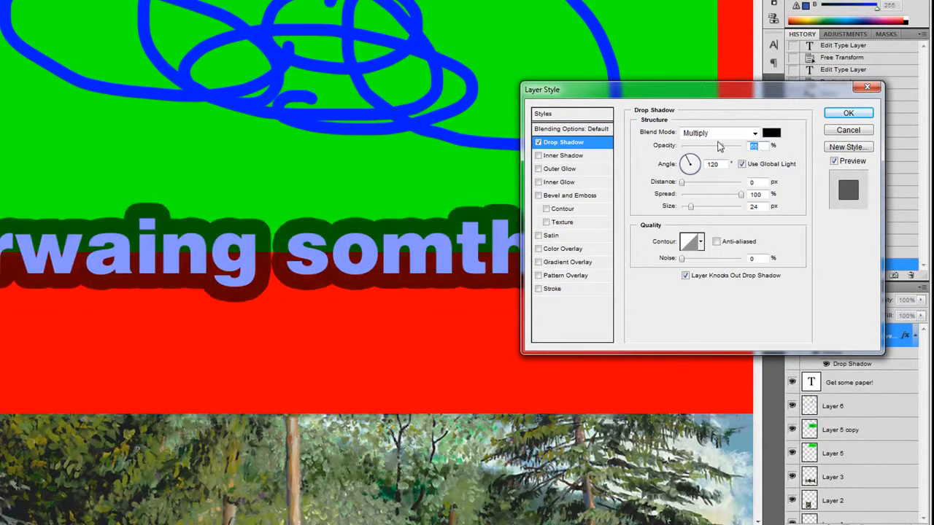
- Cycle through the drop shadow's blend modes to compare their effect on the text, and end on Normal
click(713, 134)
click(712, 134)
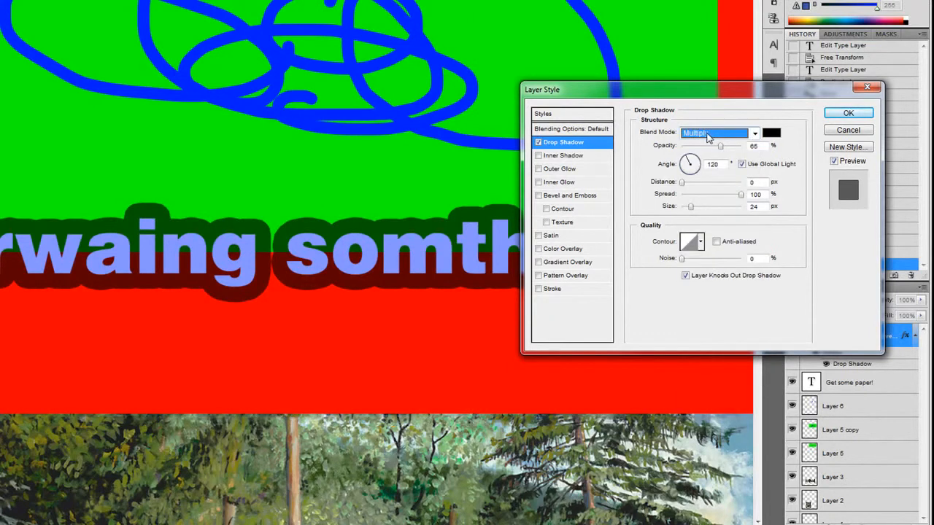
key(Down)
key(Down)
key(Down)
key(Down)
key(Down)
key(Down)
key(Down)
key(Down)
key(Down)
key(Down)
key(Down)
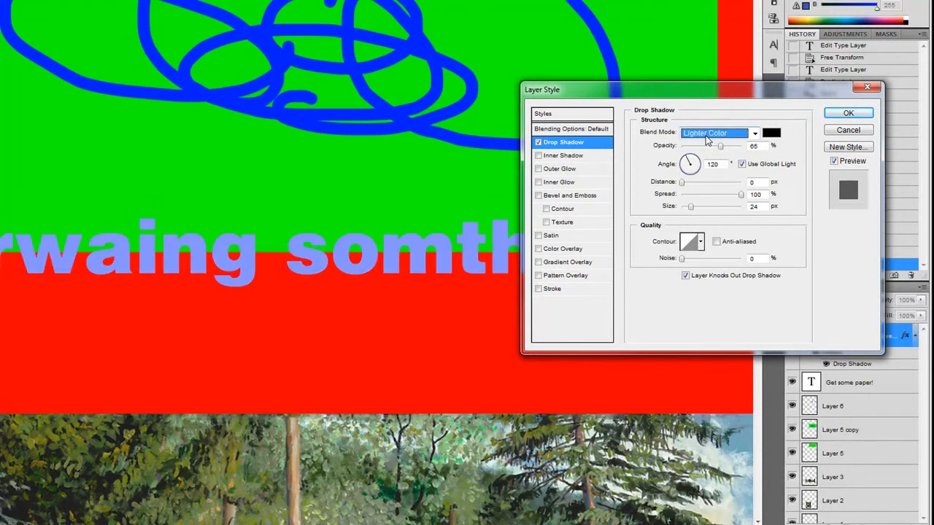
key(Down)
key(Down)
key(Down)
key(Down)
key(Down)
key(Down)
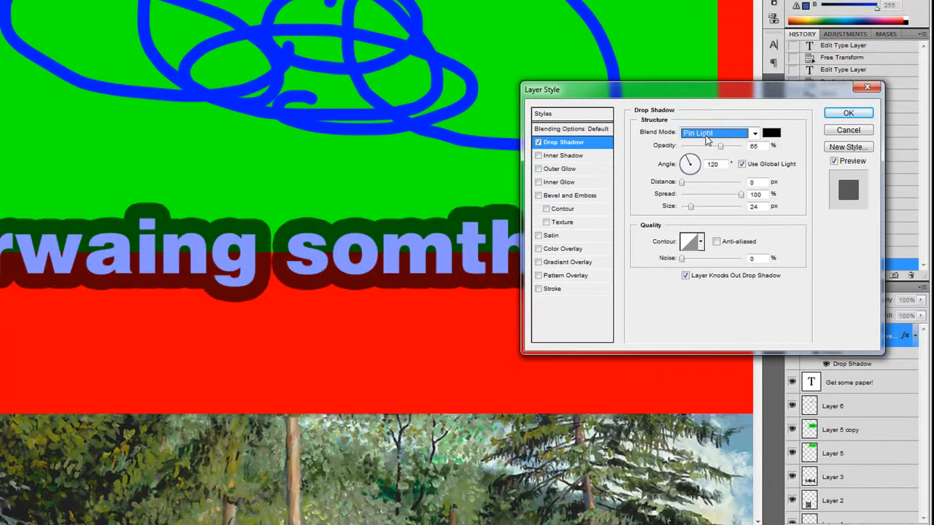
key(Down)
key(Down)
key(Down)
key(Down)
key(Down)
key(Down)
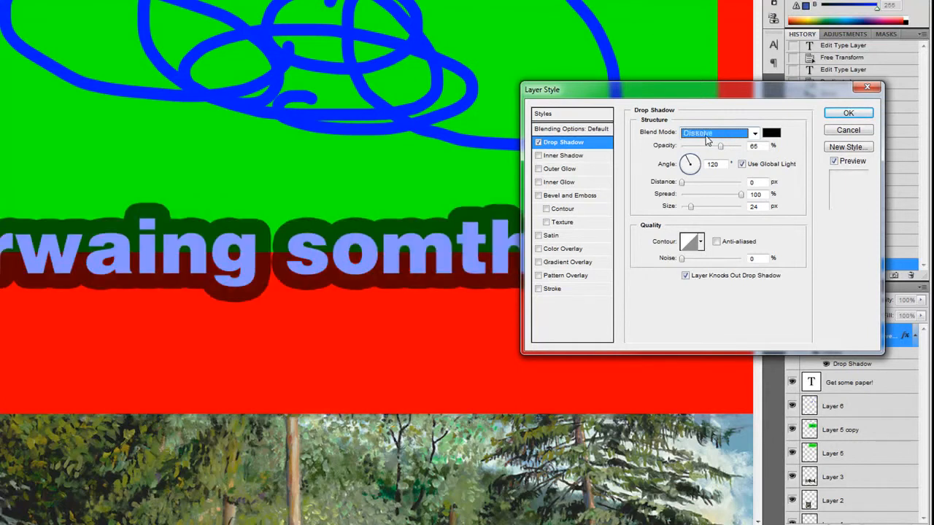
key(Up)
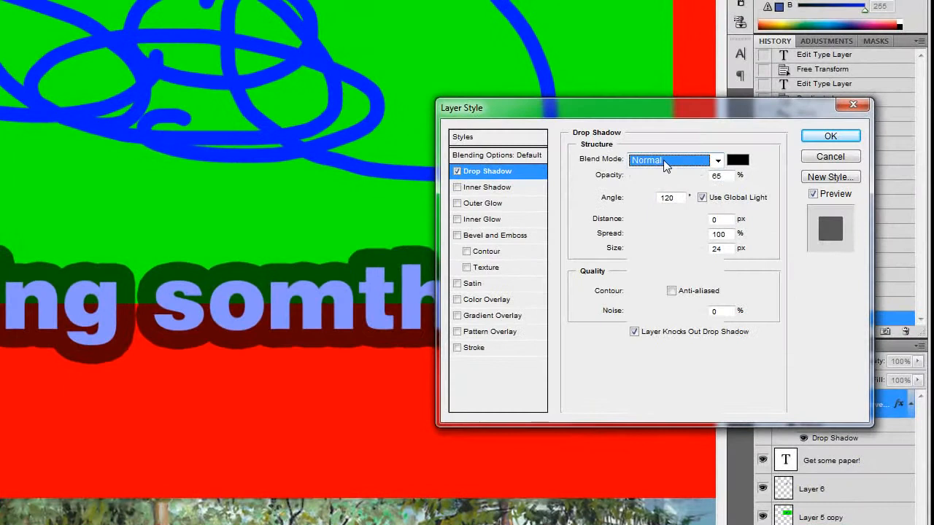
- Review the list of blend modes, keep Normal for the drop shadow, lower its opacity slightly and apply the layer style
click(665, 160)
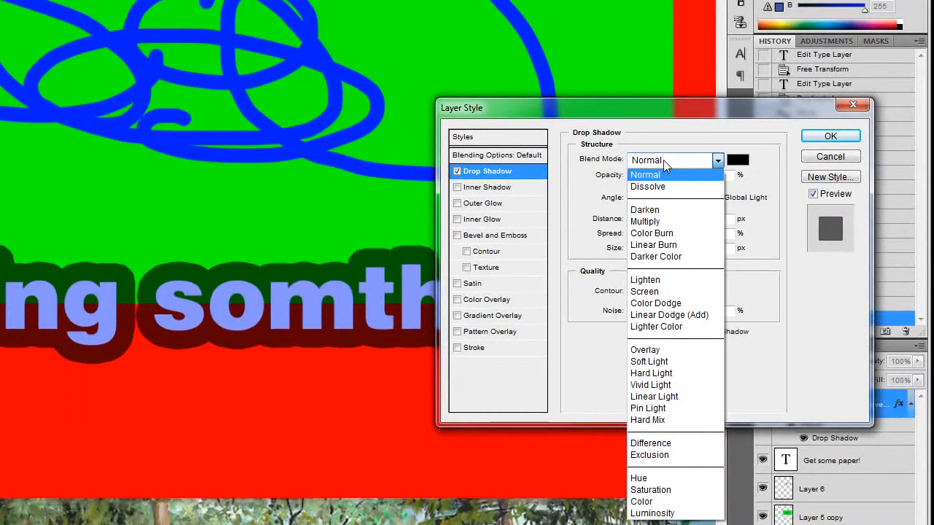
click(663, 160)
click(663, 159)
click(664, 160)
click(675, 161)
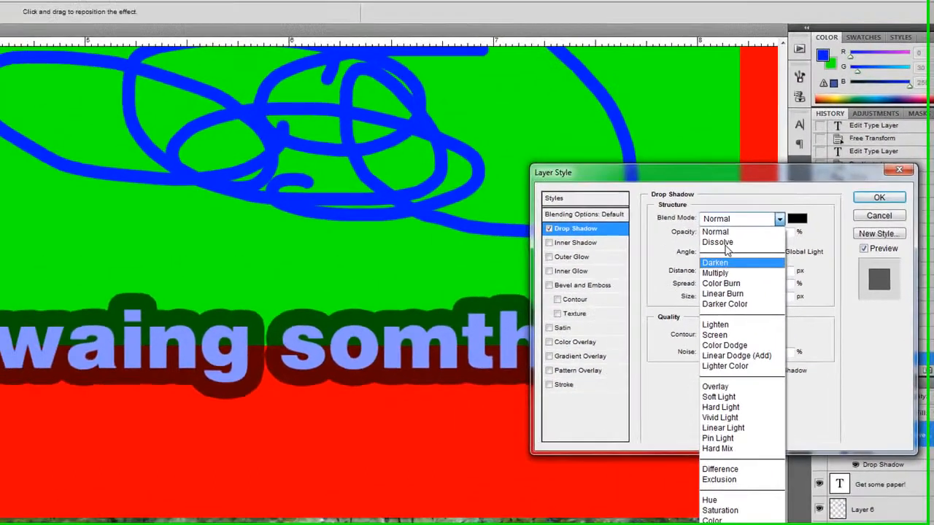
click(657, 160)
mouse_move(757, 245)
mouse_down()
mouse_move(775, 247)
mouse_move(760, 249)
mouse_up()
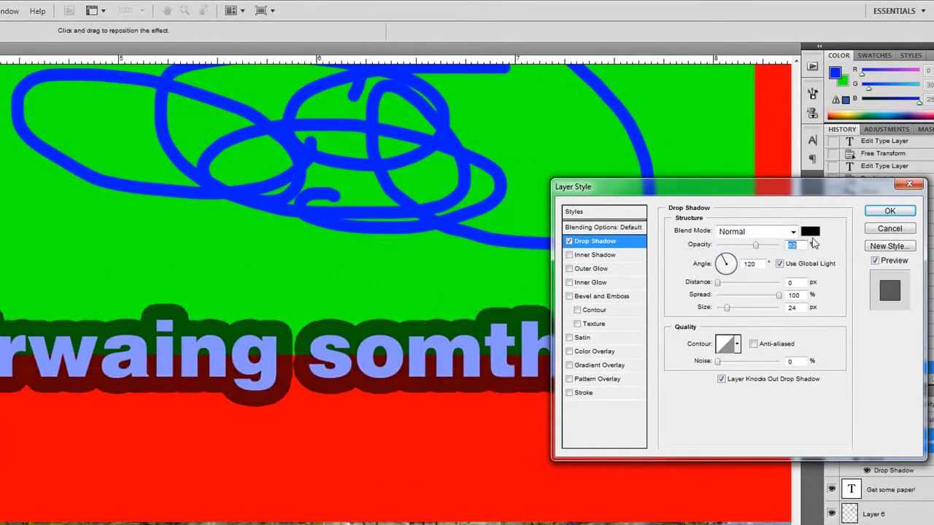
click(890, 211)
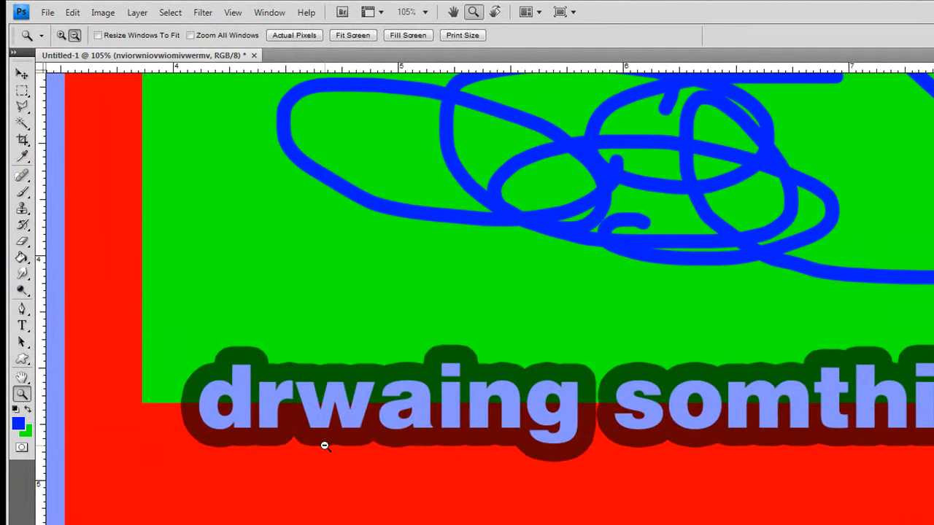
- Zoom out from the text until the whole page shows at 8.33%, and zoom back in on it
alt+click(325, 446)
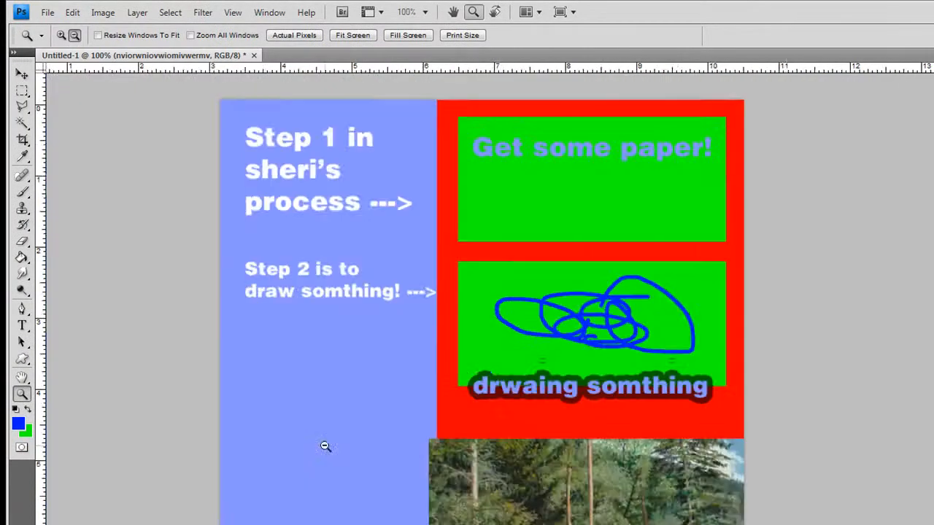
alt+click(325, 446)
click(523, 403)
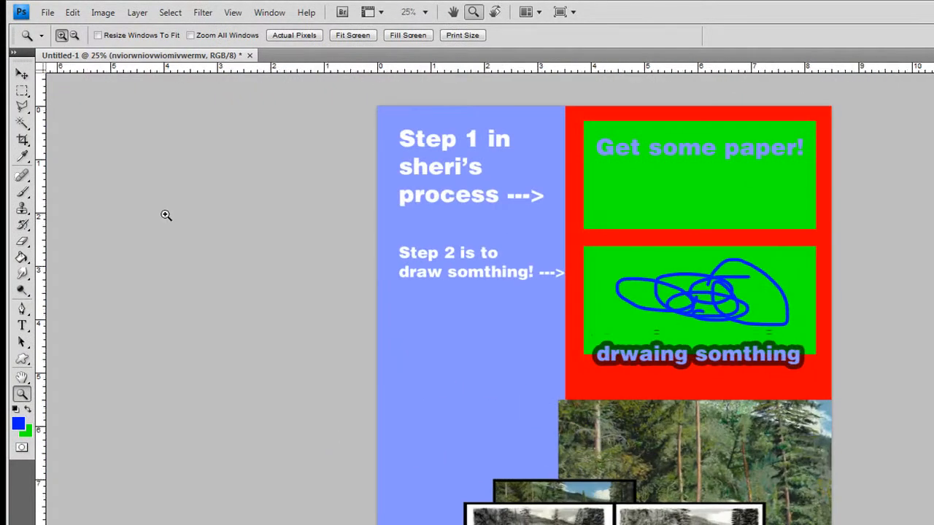
click(75, 36)
click(471, 320)
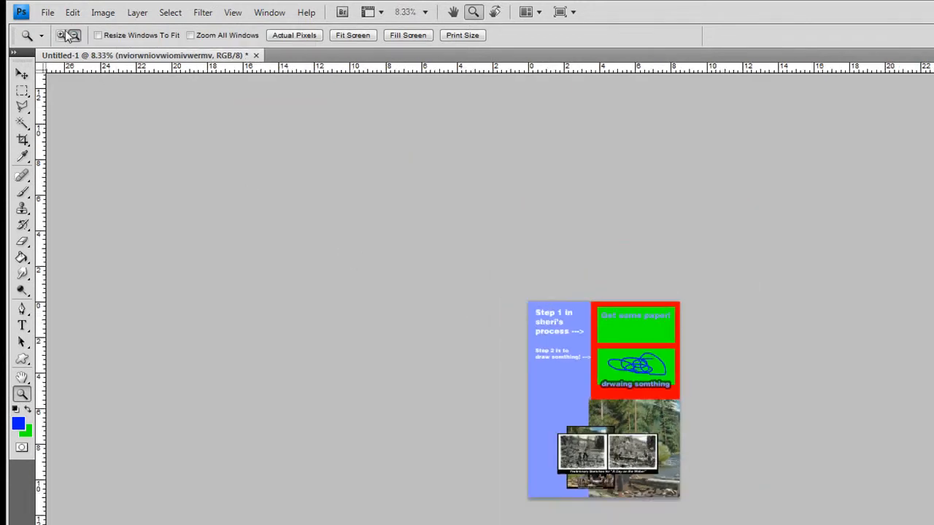
click(62, 35)
click(332, 247)
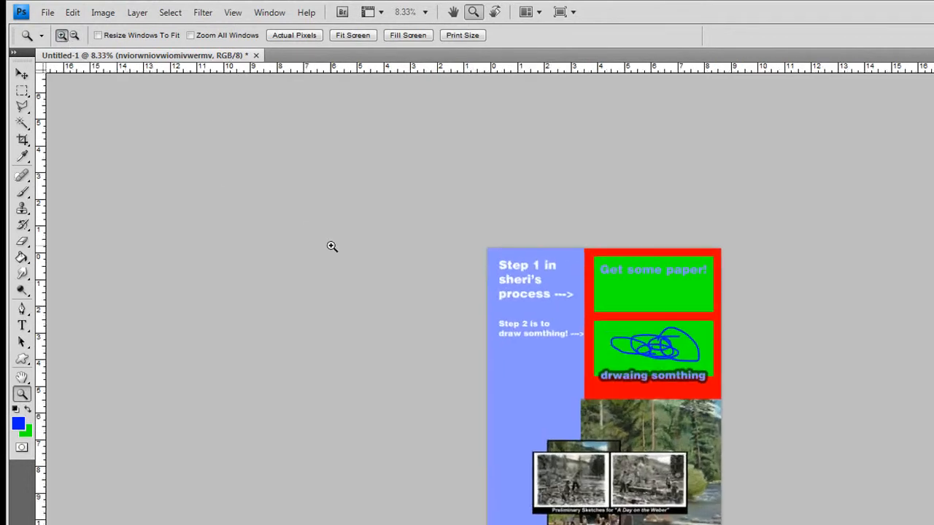
- Zoom in closely on the "Step 2" text, zoom back out to a 25% view of the page, and activate the Move tool
drag(473, 267, 667, 381)
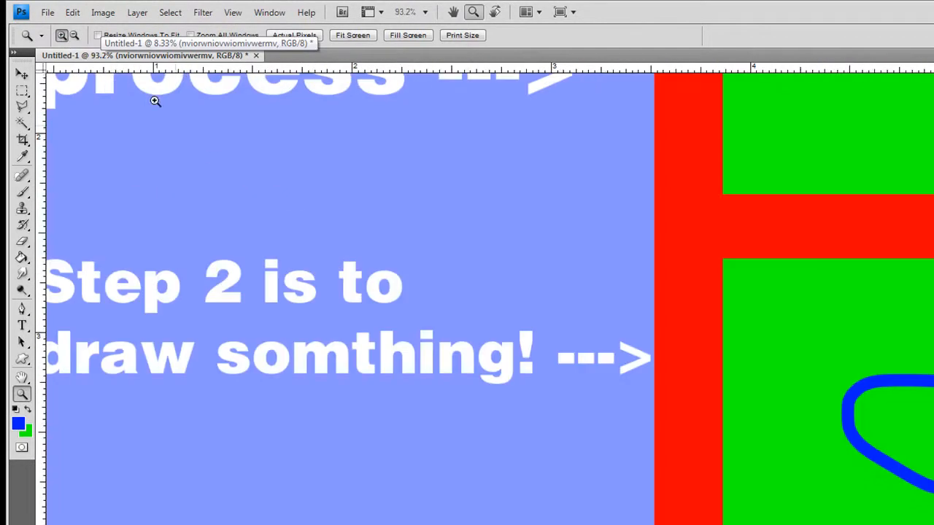
key(alt)
click(716, 501)
click(700, 475)
click(695, 467)
click(686, 457)
click(677, 445)
click(600, 389)
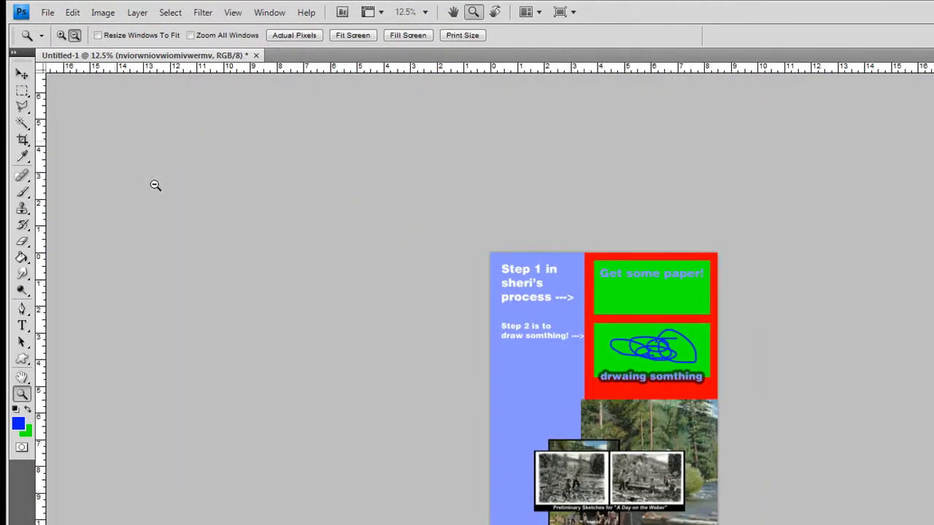
click(61, 36)
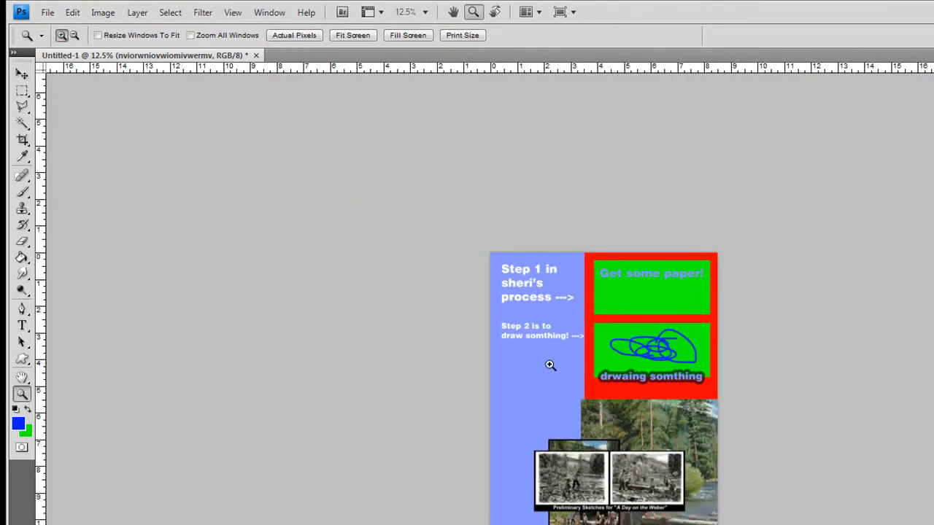
click(552, 367)
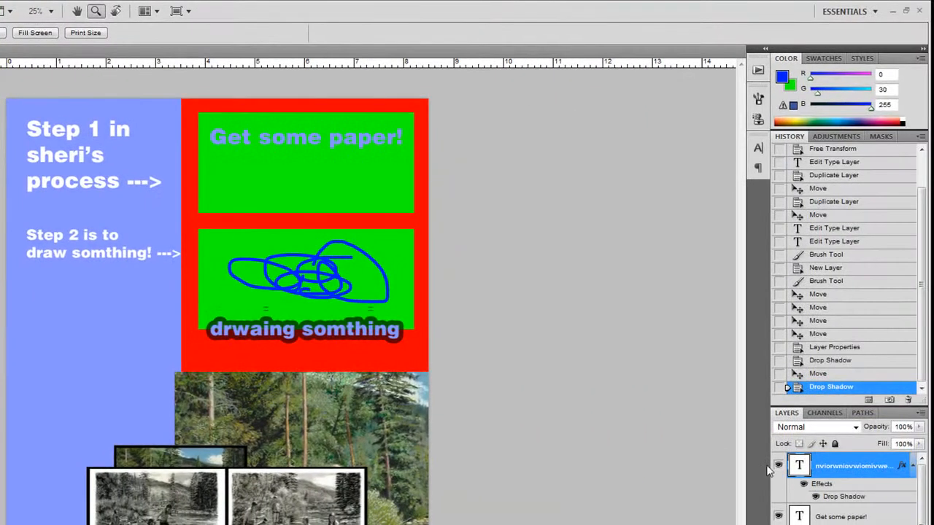
key(v)
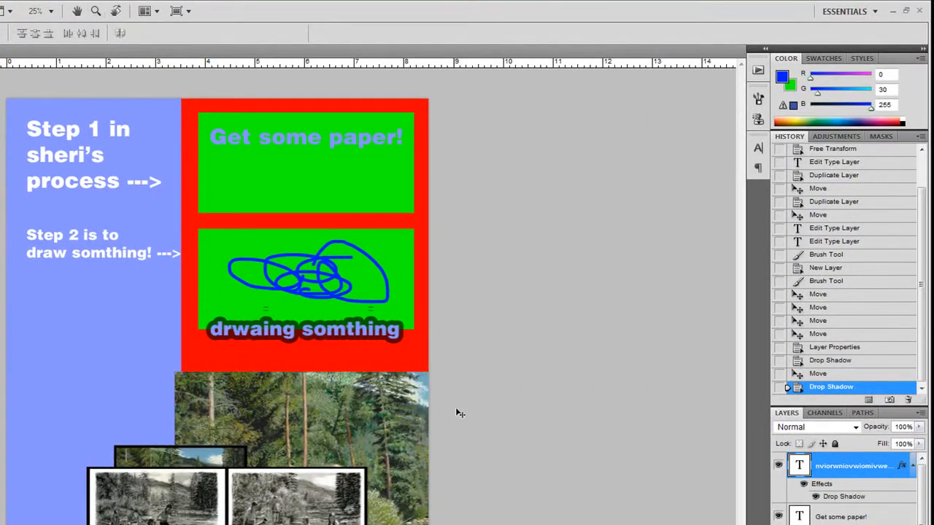
- Move the "drwaing somthing" text up inside the lower green box, and review the layer blend modes, keeping Normal
drag(340, 344, 332, 325)
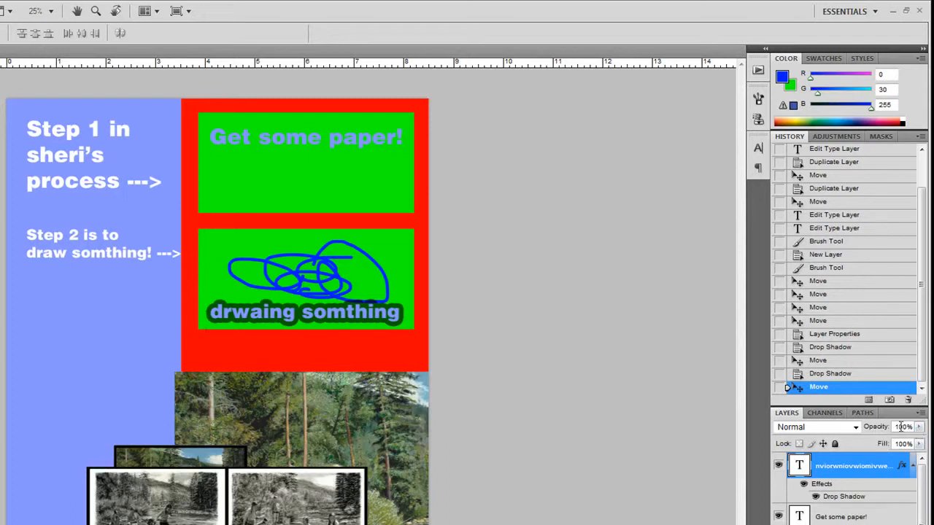
click(816, 431)
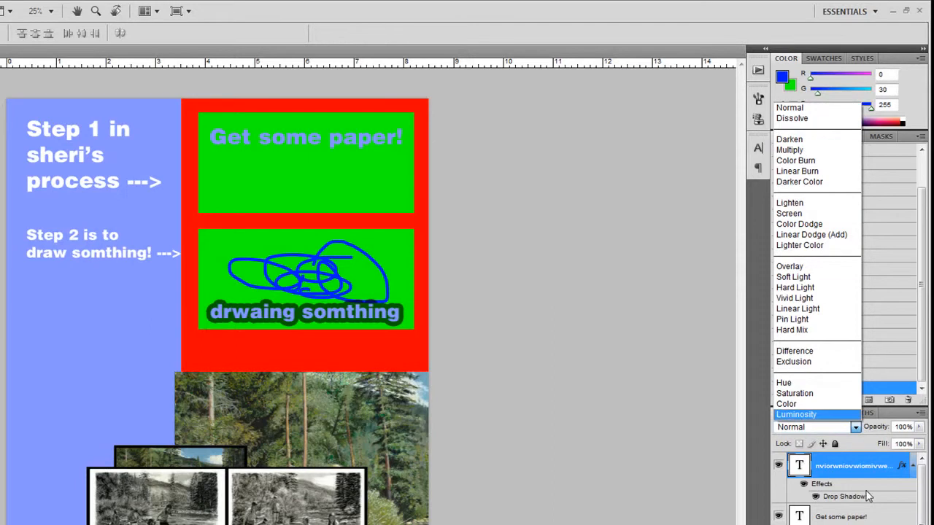
key(Escape)
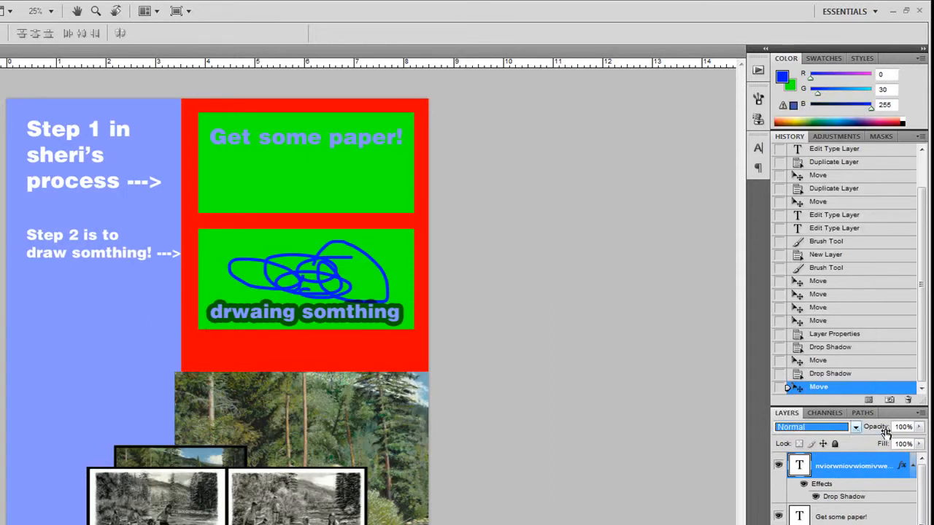
- Lower the "drwaing somthing" text layer's opacity to try its fading effect, and return it to 100%
click(919, 445)
click(920, 427)
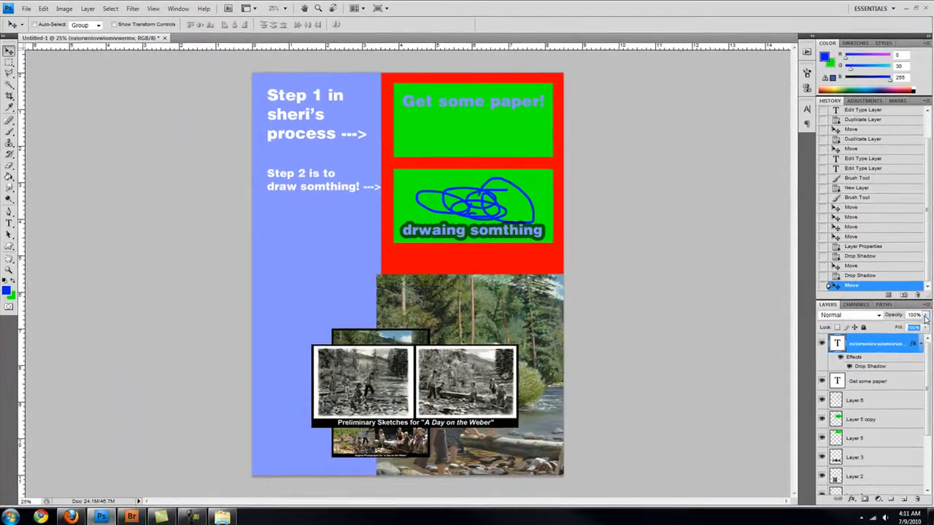
drag(928, 325, 892, 329)
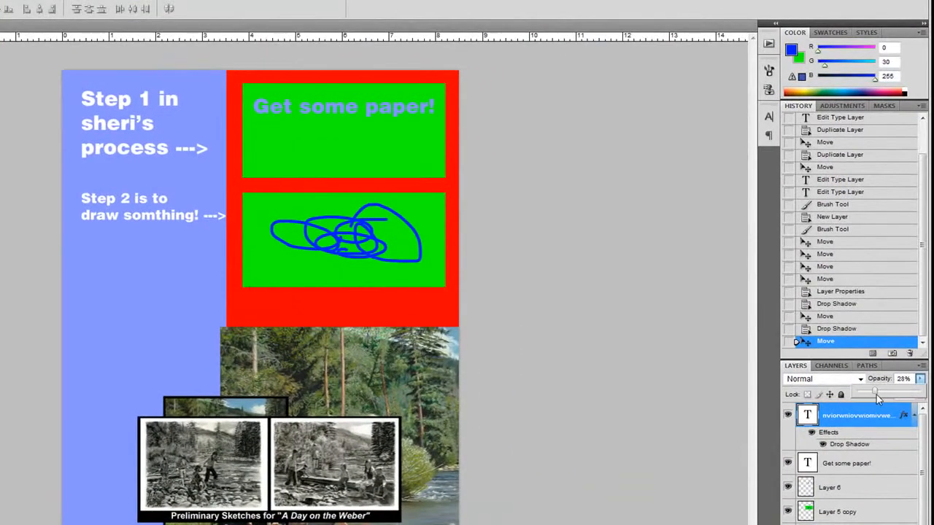
drag(878, 397, 922, 395)
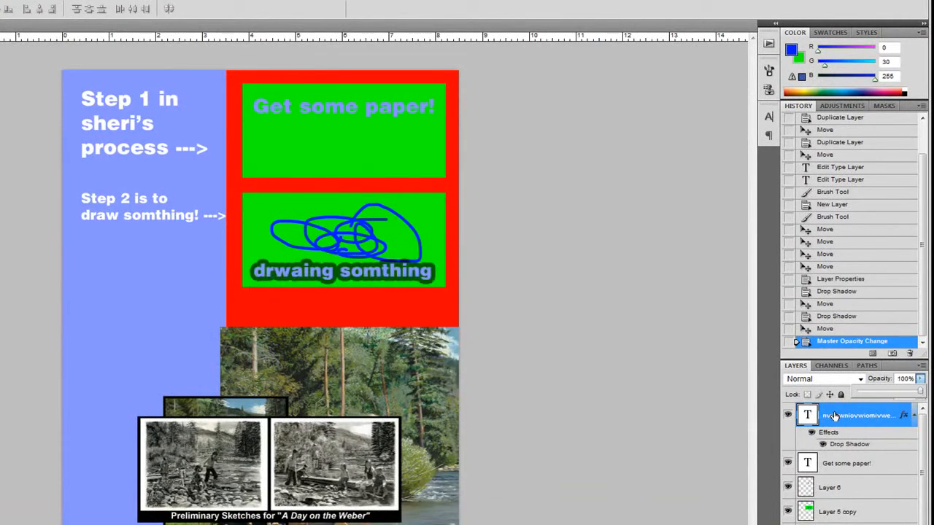
- Reduce the fill opacity of the "drwaing somthing" text layer to 0%
double_click(892, 411)
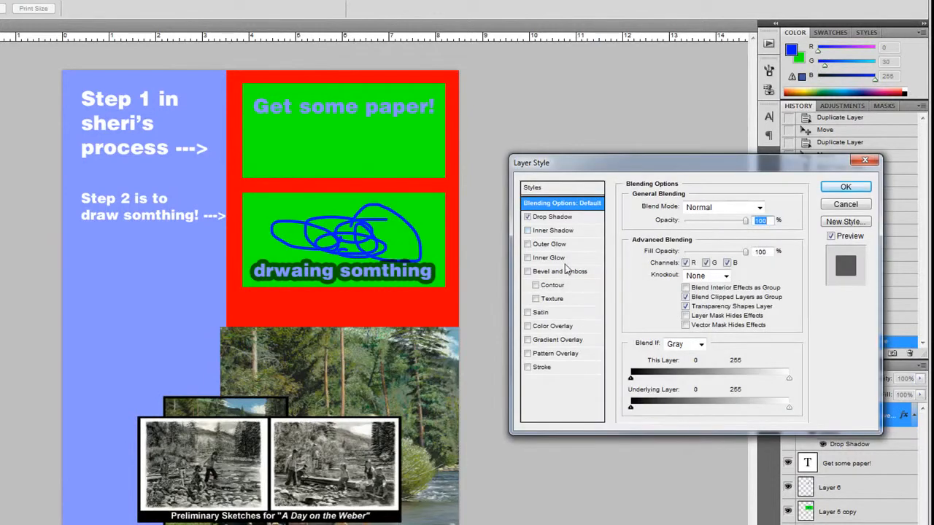
click(832, 206)
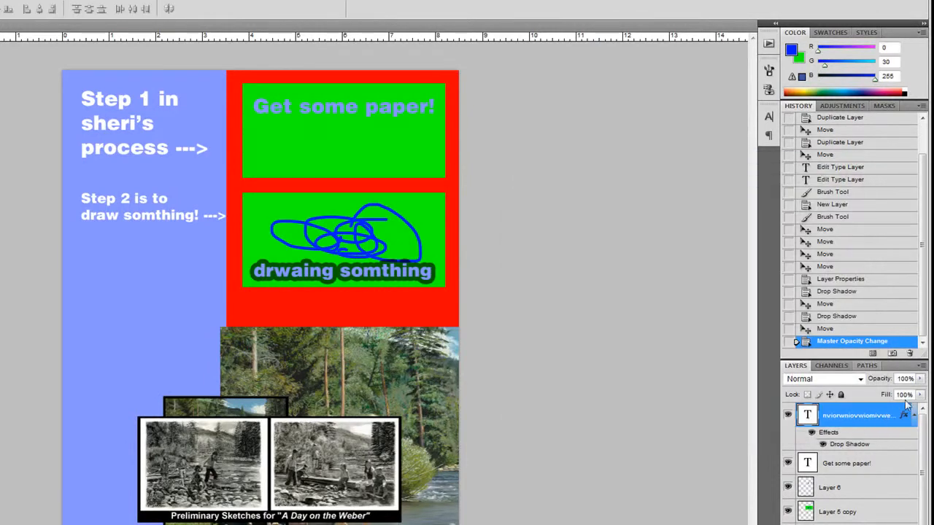
click(919, 394)
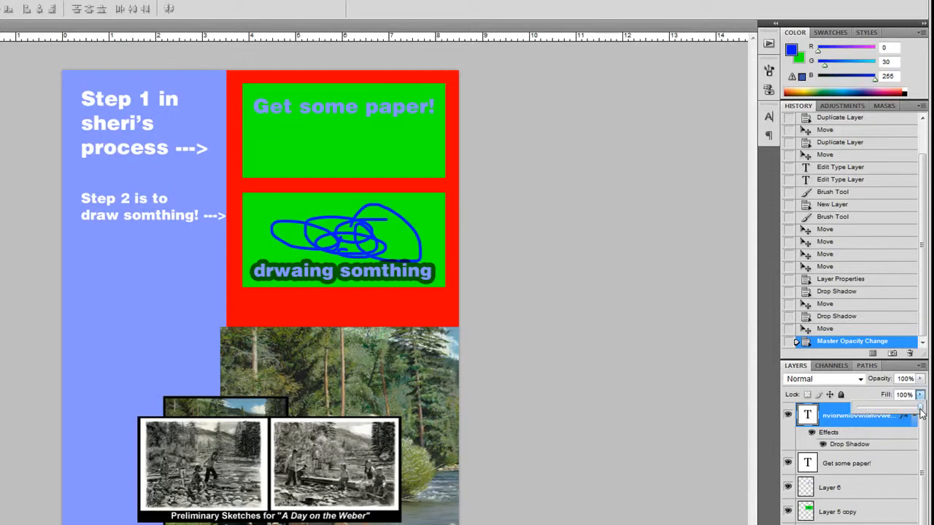
drag(921, 413, 823, 415)
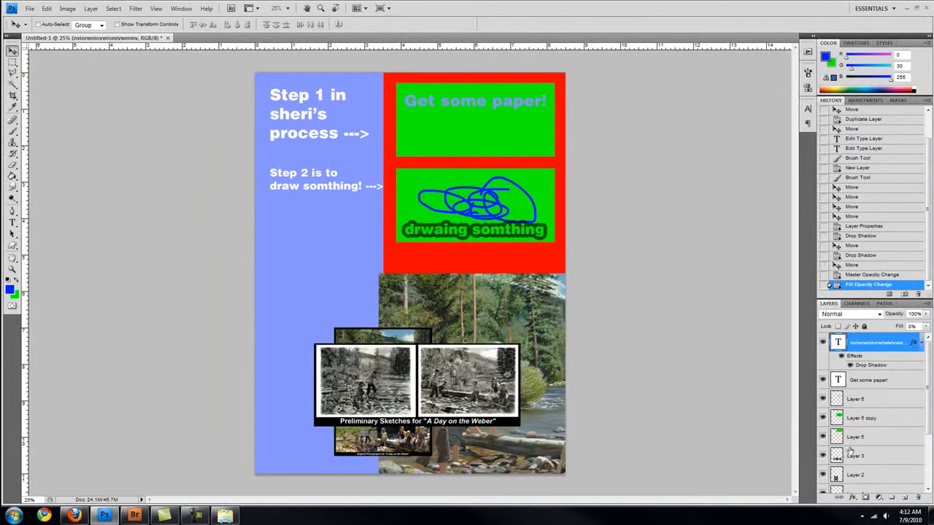
- Hide Layer 3 and move the Layer 2 photo collage over the middle of the river painting
scroll(845, 441, down, 2)
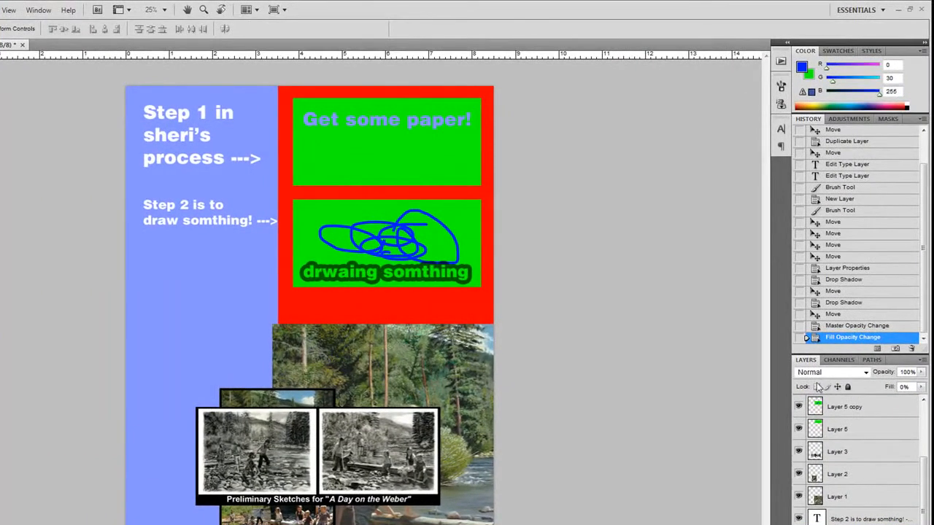
click(799, 452)
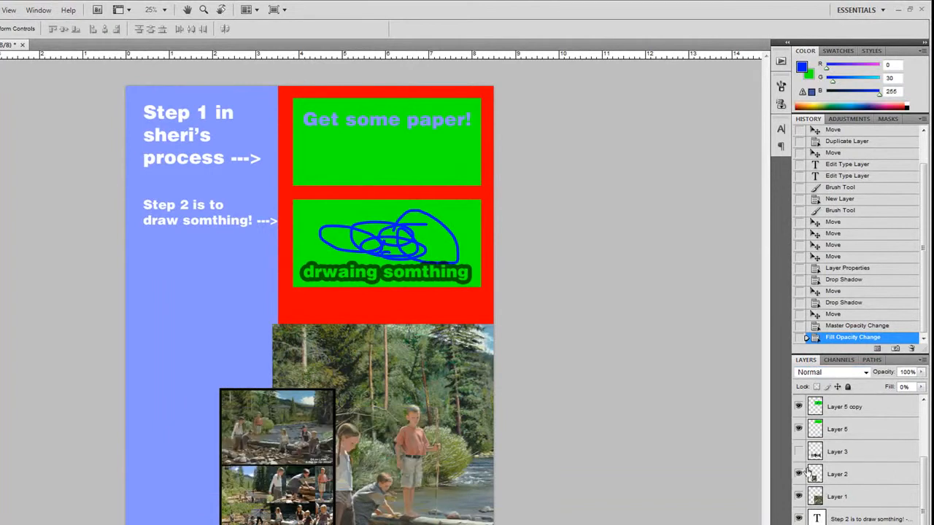
click(843, 478)
drag(488, 507, 572, 490)
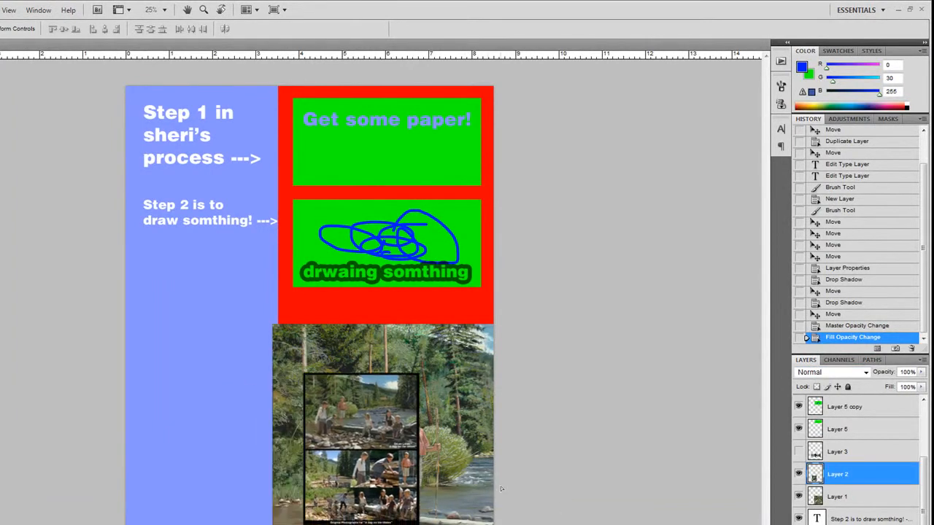
- Try the Luminosity blend mode on Layer 2, and set it back to Normal
click(809, 375)
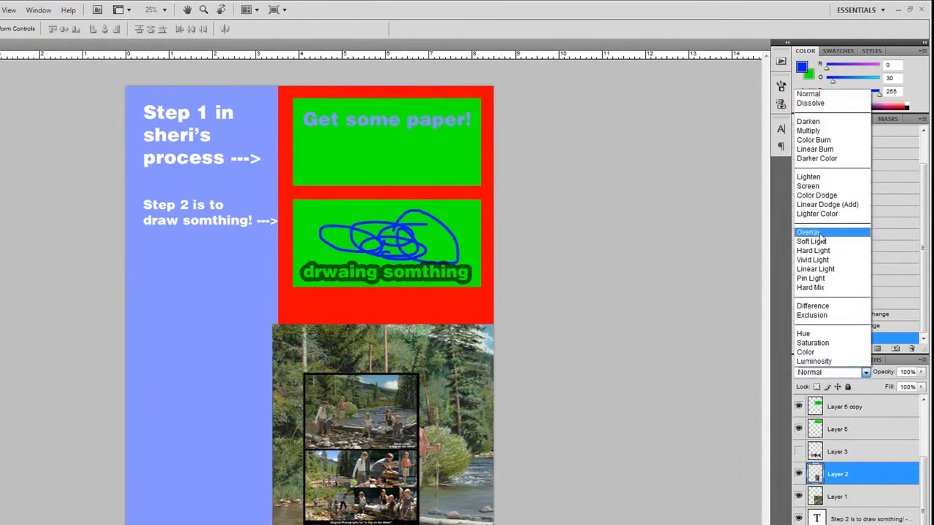
click(815, 375)
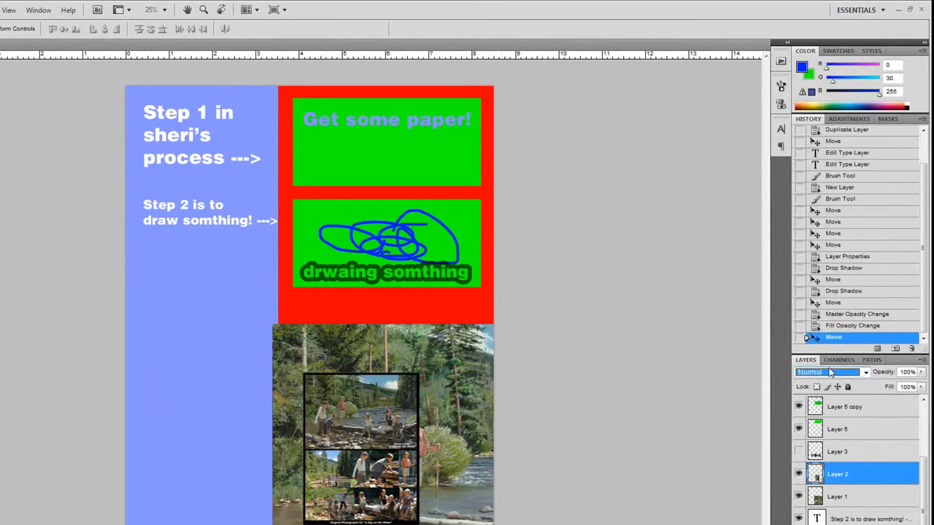
key(Up)
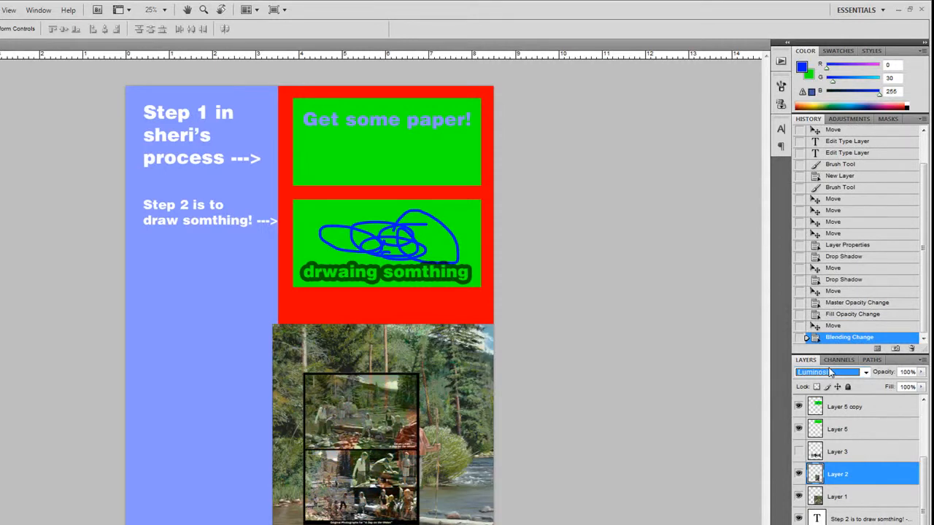
click(830, 373)
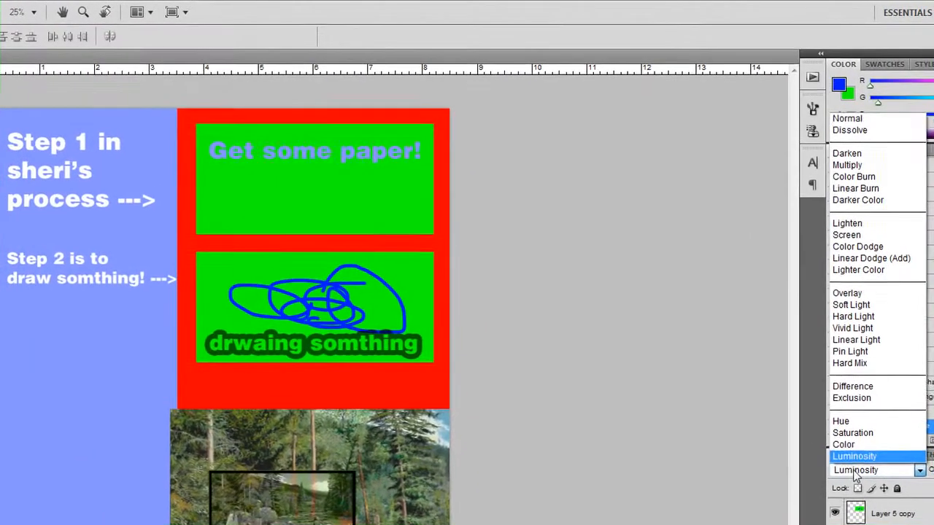
click(889, 120)
- Cycle Layer 2 through the blend modes from Dissolve to Luminosity to compare their effects, and return it to Normal
key(Down)
key(Down)
key(Down)
key(Down)
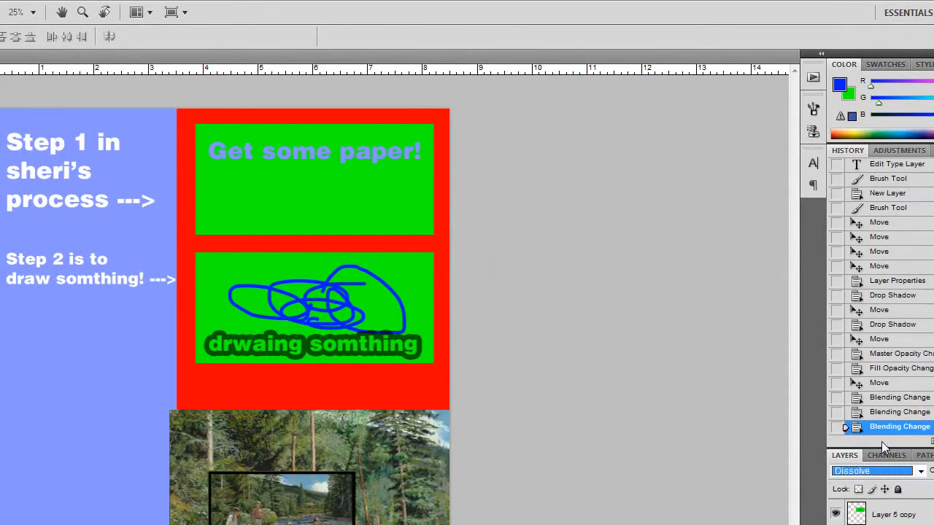
key(Down)
key(Down)
key(Down)
key(Down)
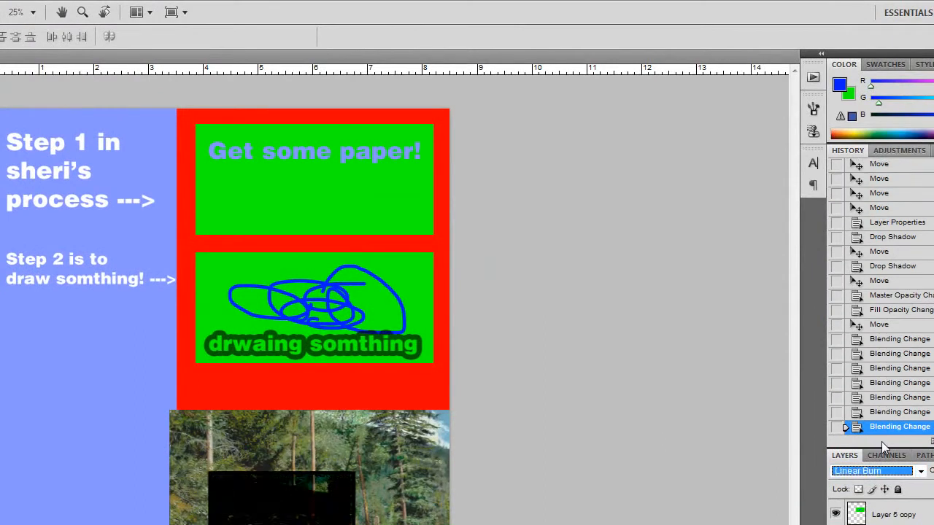
key(Down)
key(Down)
key(Down)
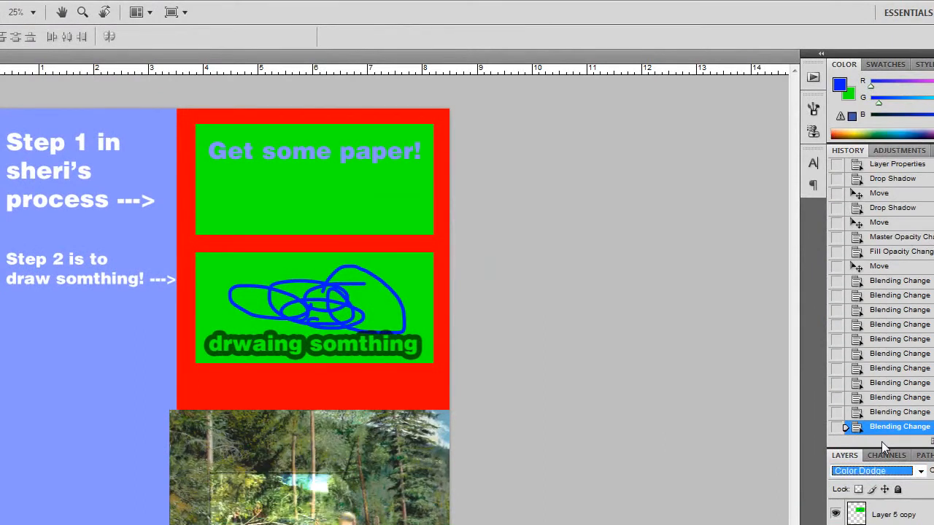
key(Down)
key(Down)
key(Down)
key(Down)
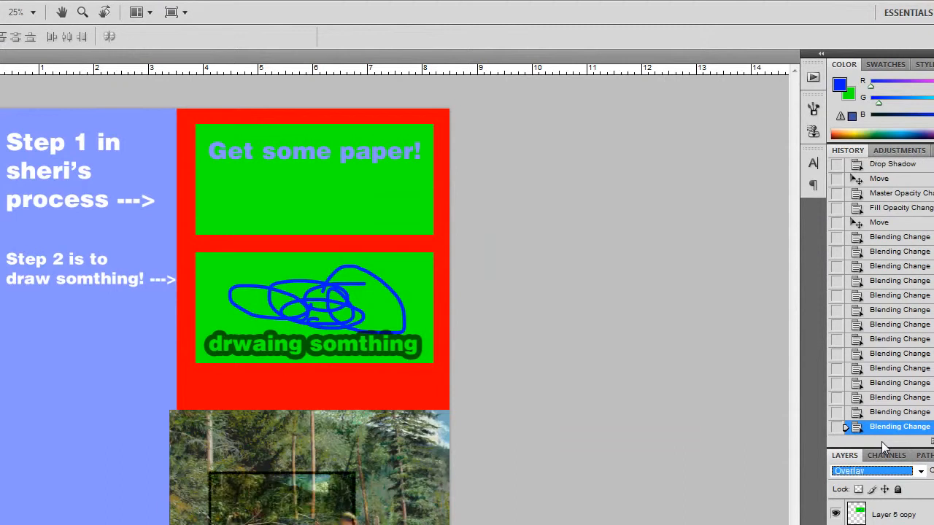
key(Down)
key(Down)
key(Down)
key(Down)
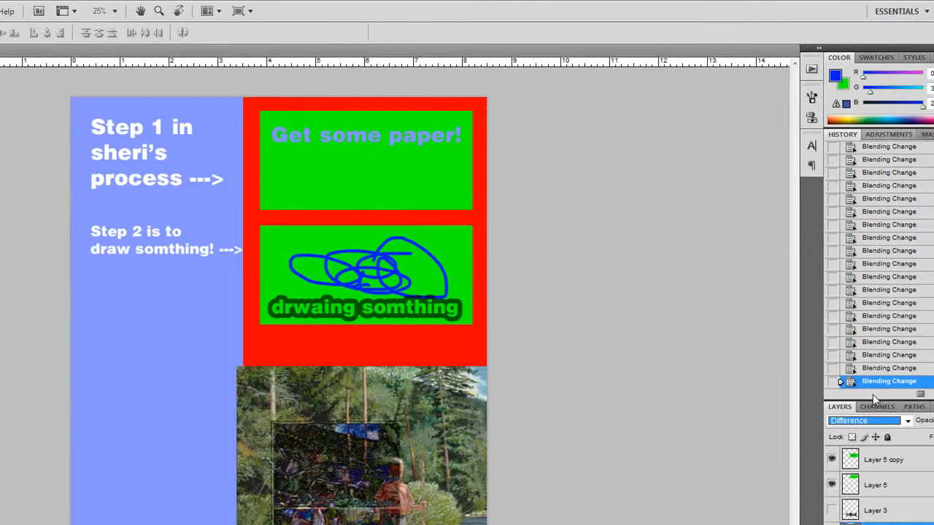
key(Down)
key(Down)
key(Down)
key(Down)
key(Down)
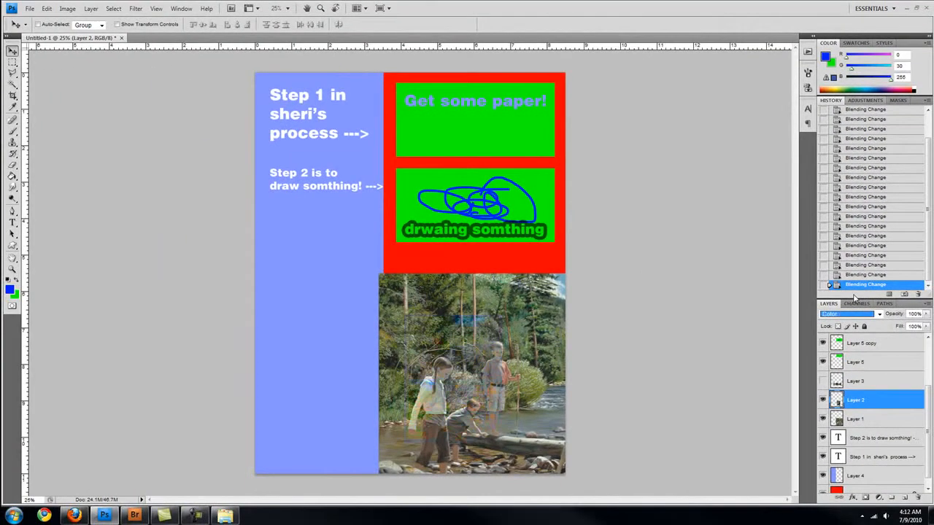
key(Down)
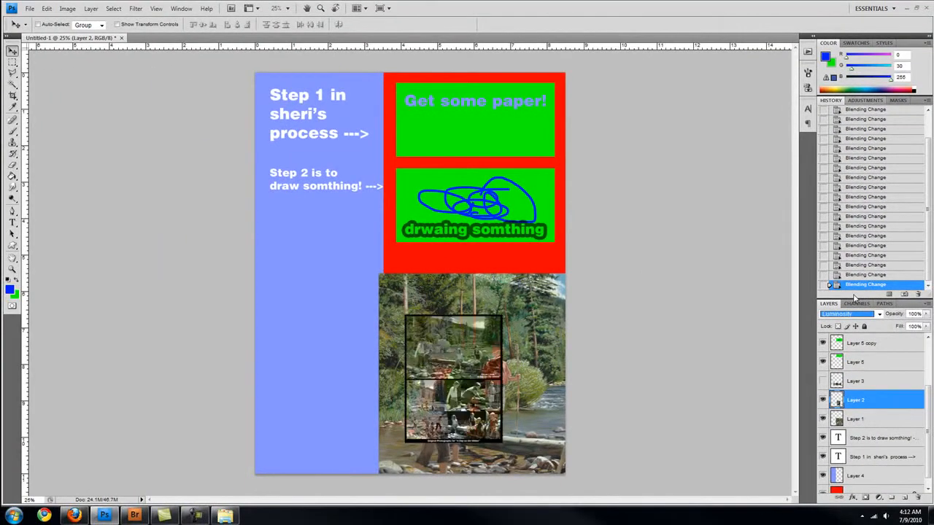
key(Up)
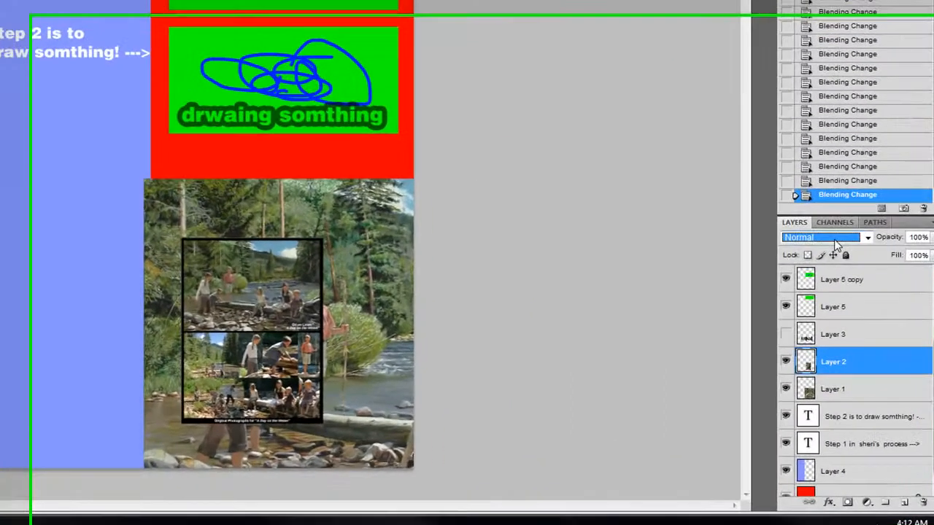
click(856, 315)
click(856, 315)
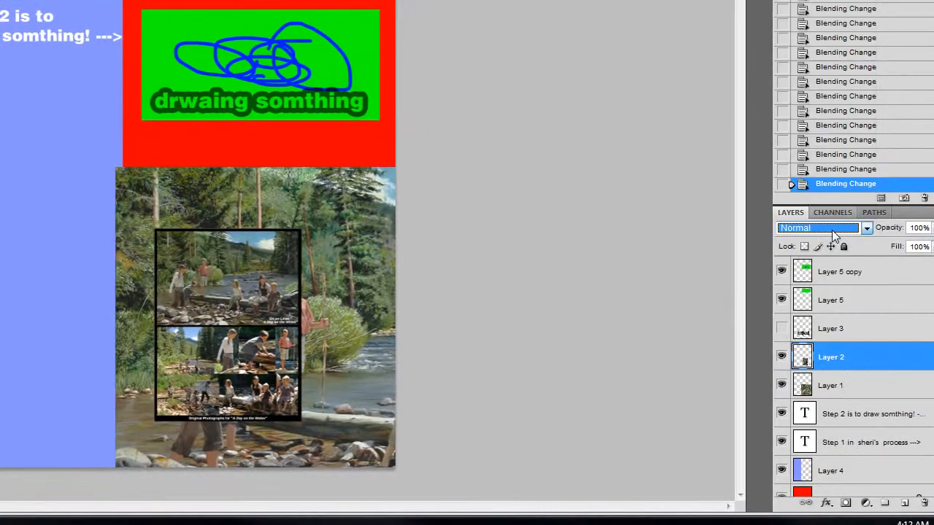
- Hide Layer 2 and duplicate the river painting on Layer 1
click(782, 356)
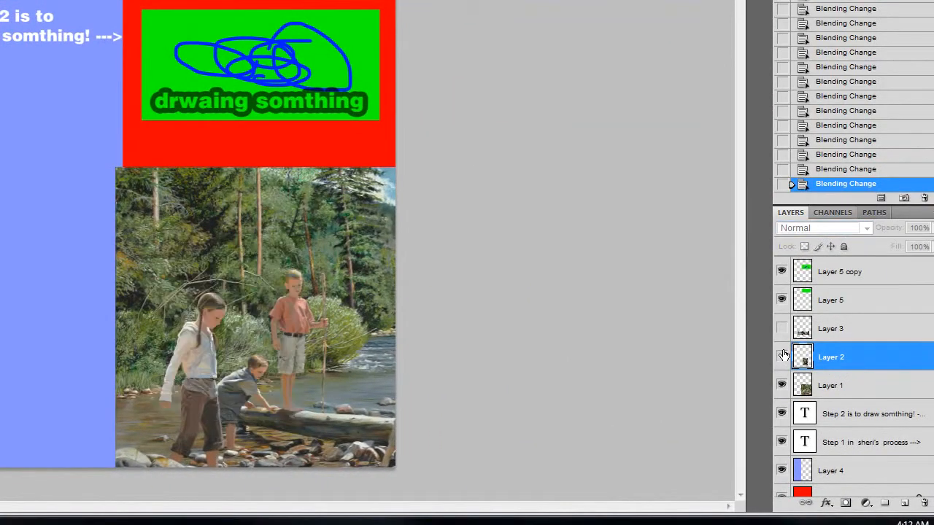
click(847, 386)
drag(871, 387, 905, 503)
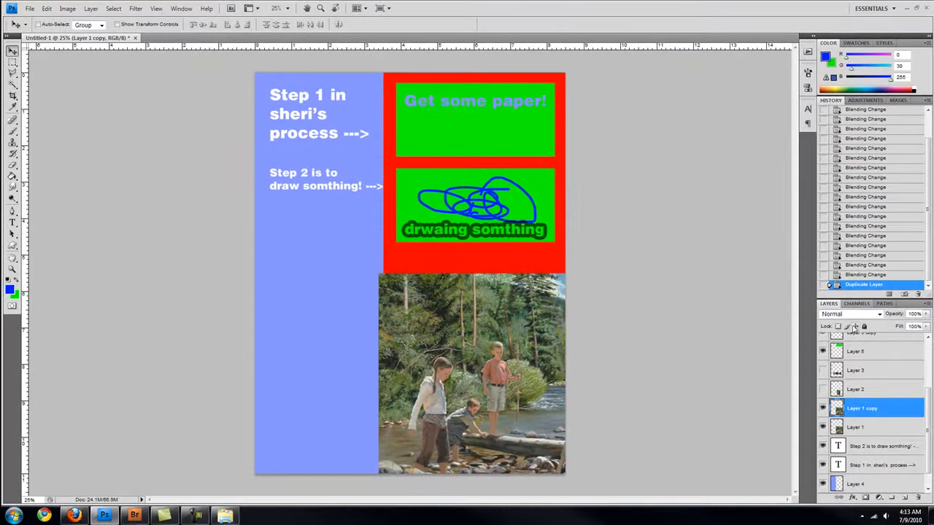
- Preview the darkening and lightening blend modes on Layer 1 copy, including Multiply, Color Burn, Lighten, Screen and Color Dodge
click(825, 239)
click(825, 240)
key(Down)
key(Down)
key(Down)
key(Down)
key(Up)
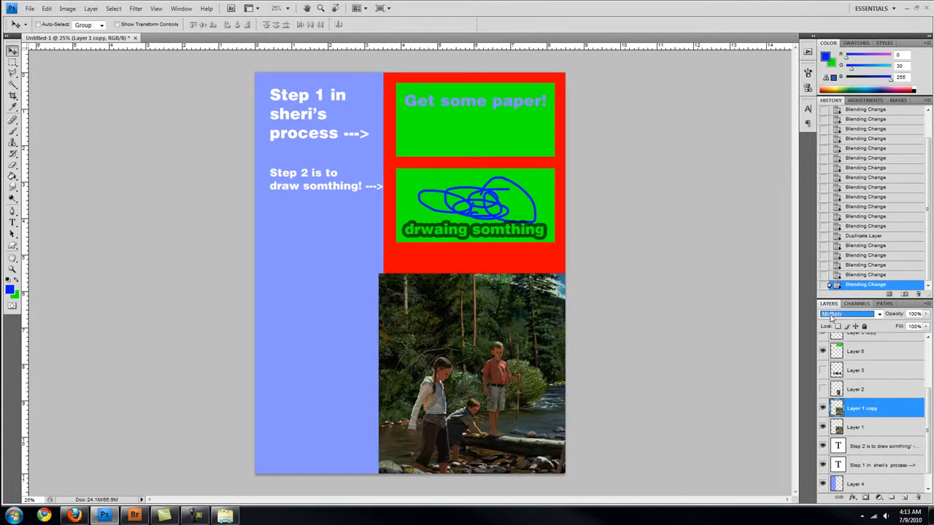
key(Down)
key(Down)
key(Down)
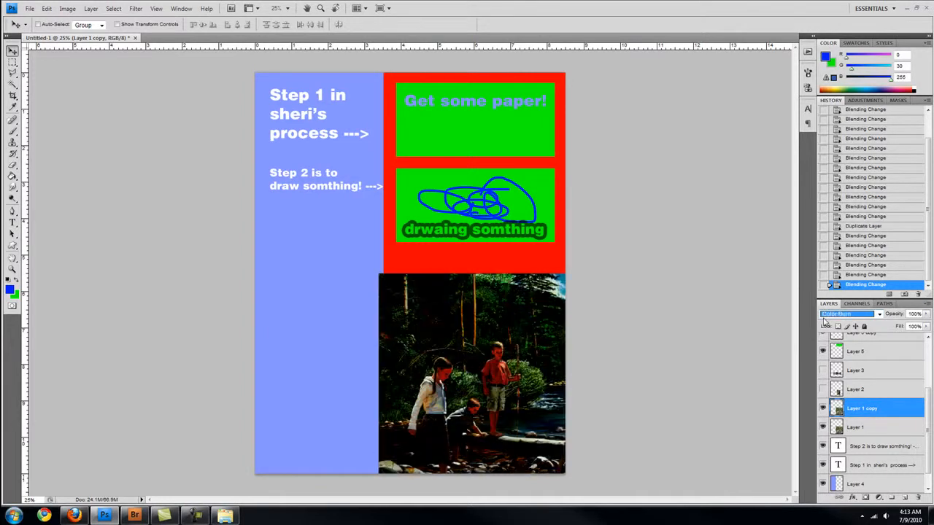
key(Down)
key(Down)
key(Down)
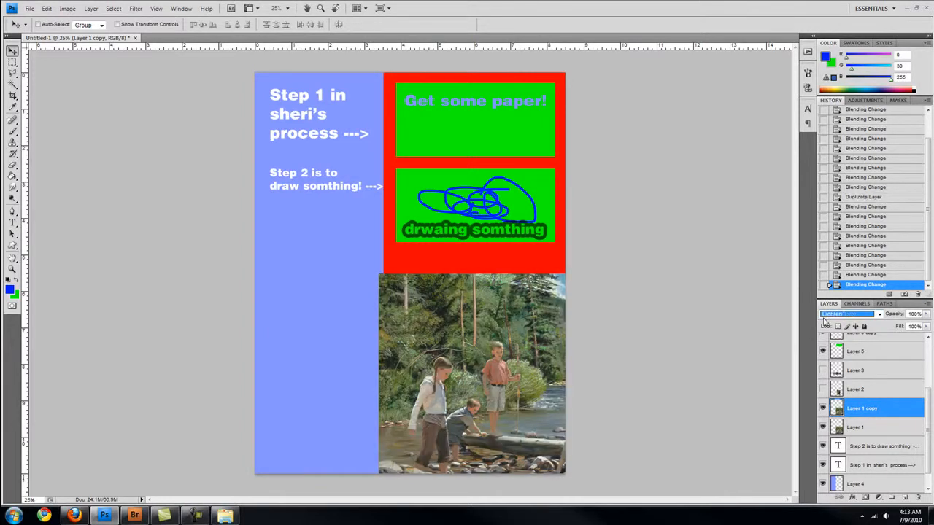
key(Up)
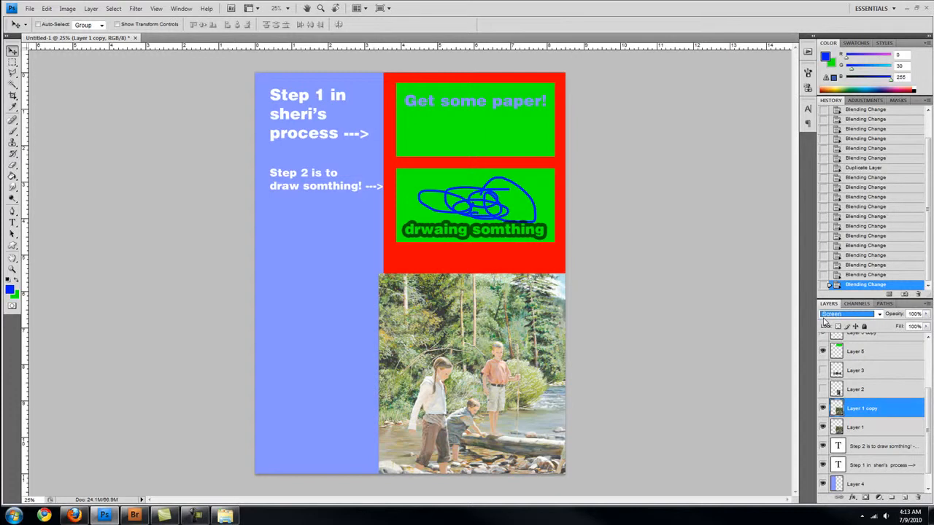
key(Down)
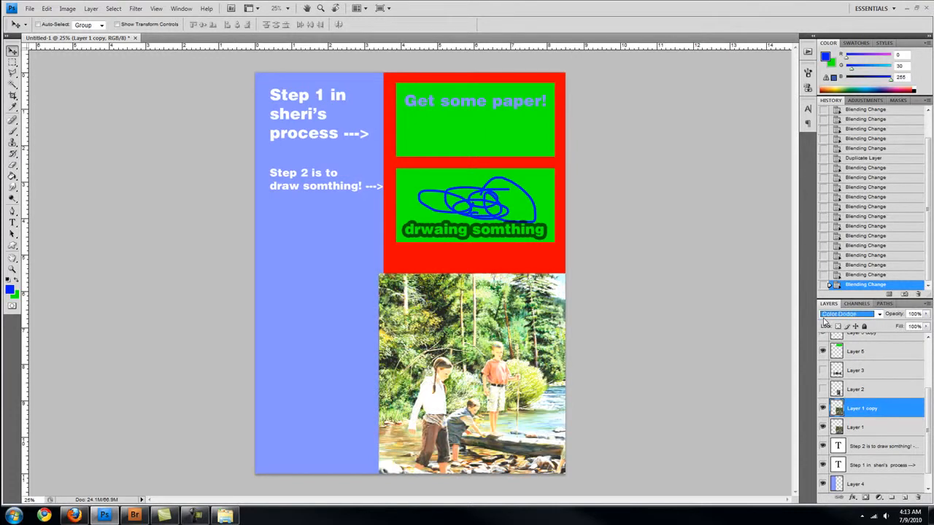
- Set the blend mode of Layer 1 copy to Overlay
key(Down)
key(Down)
key(Down)
key(Down)
key(Up)
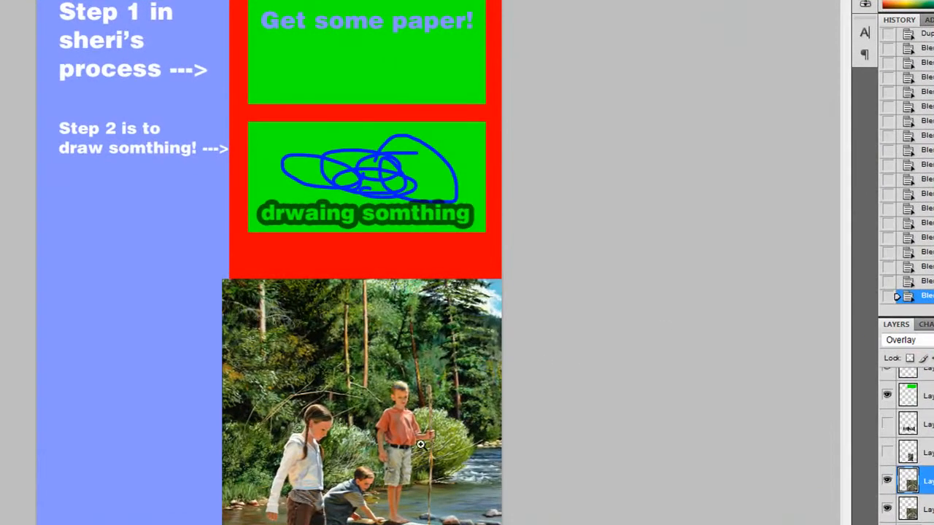
- Compare the standing boy's face up close with Layer 1 copy shown and hidden, leaving it shown, and return to a wider view
drag(448, 335, 303, 453)
drag(401, 355, 840, 490)
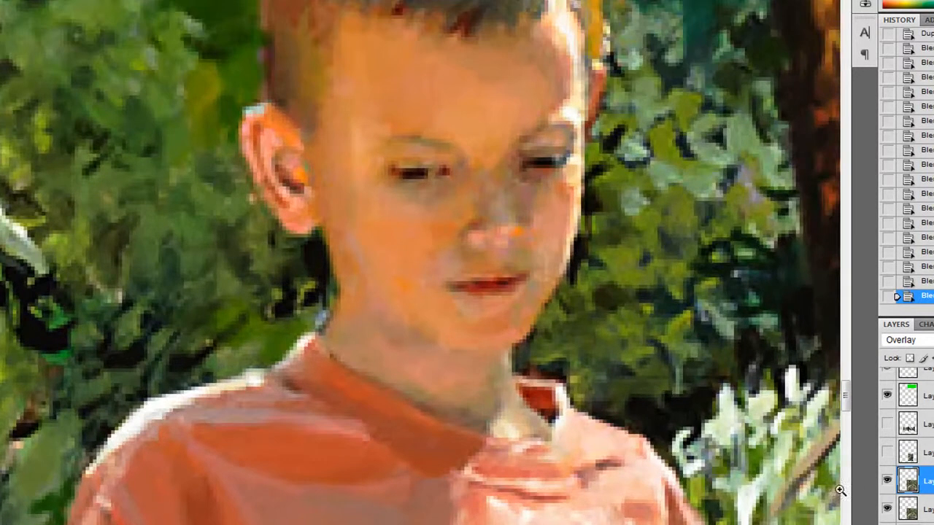
click(886, 481)
click(886, 481)
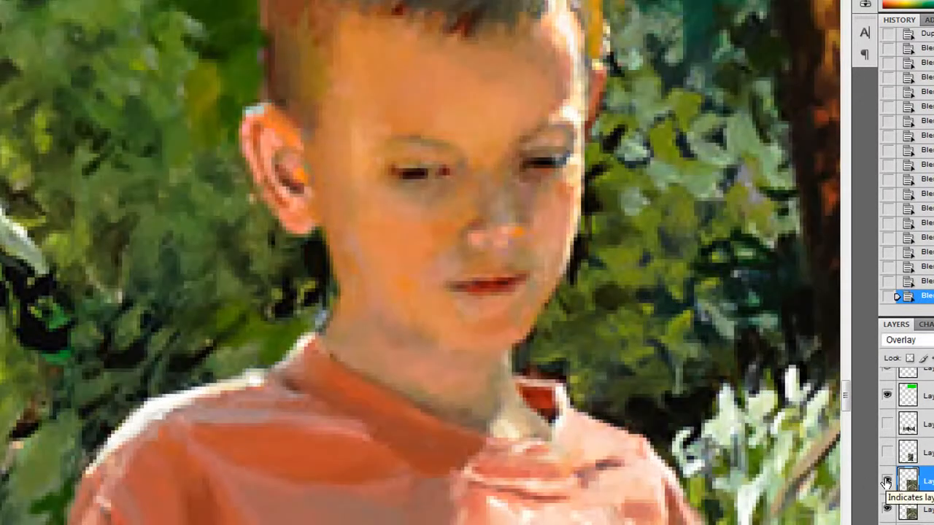
click(886, 481)
click(886, 481)
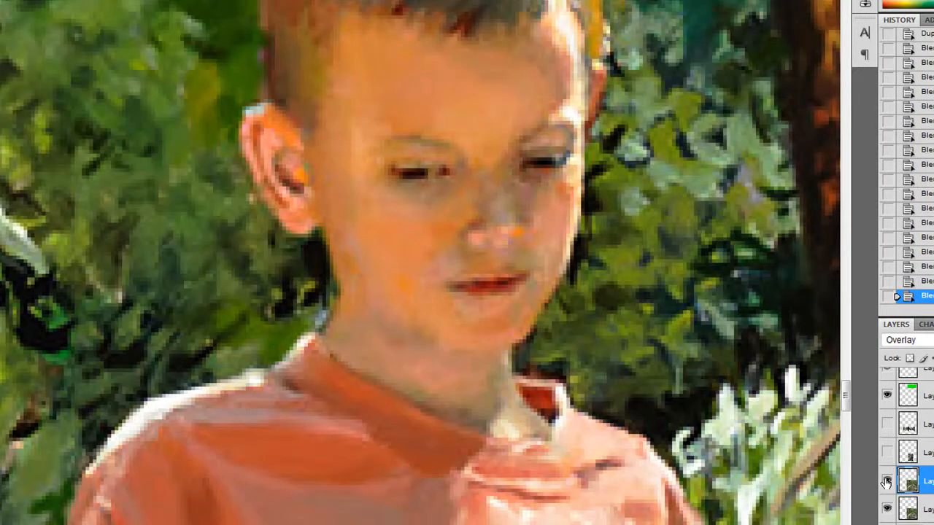
click(887, 481)
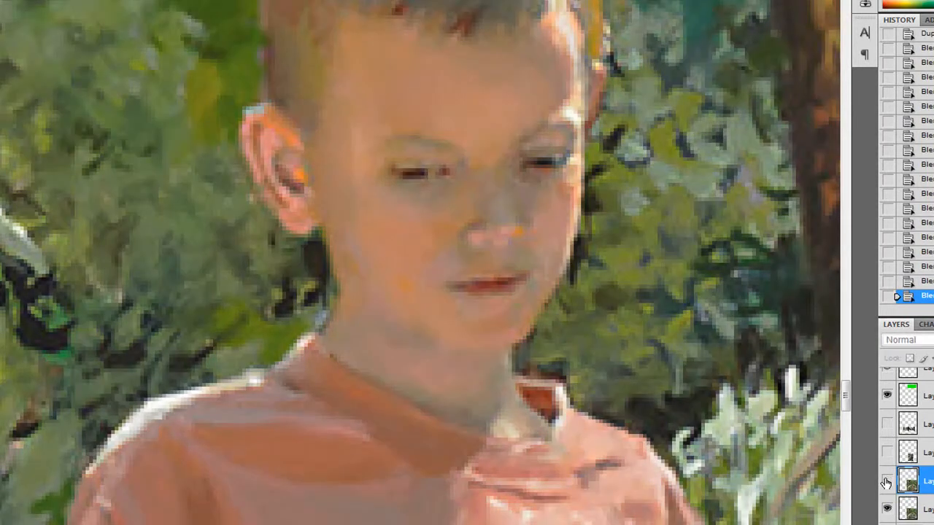
click(887, 481)
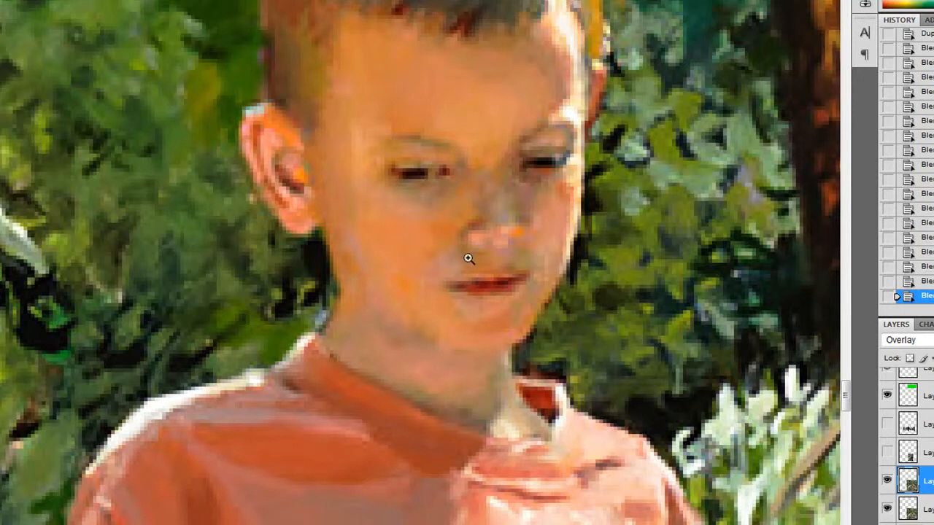
alt+click(359, 319)
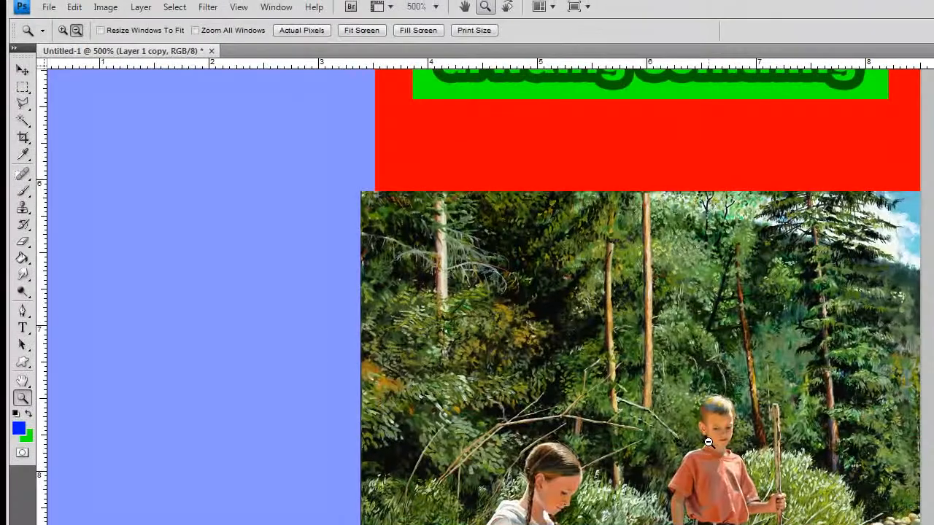
alt+click(708, 442)
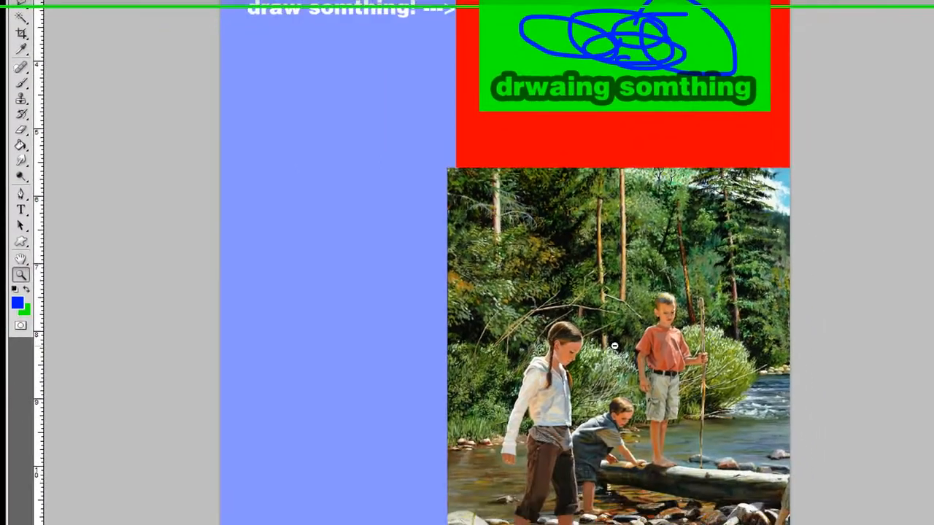
alt+click(683, 448)
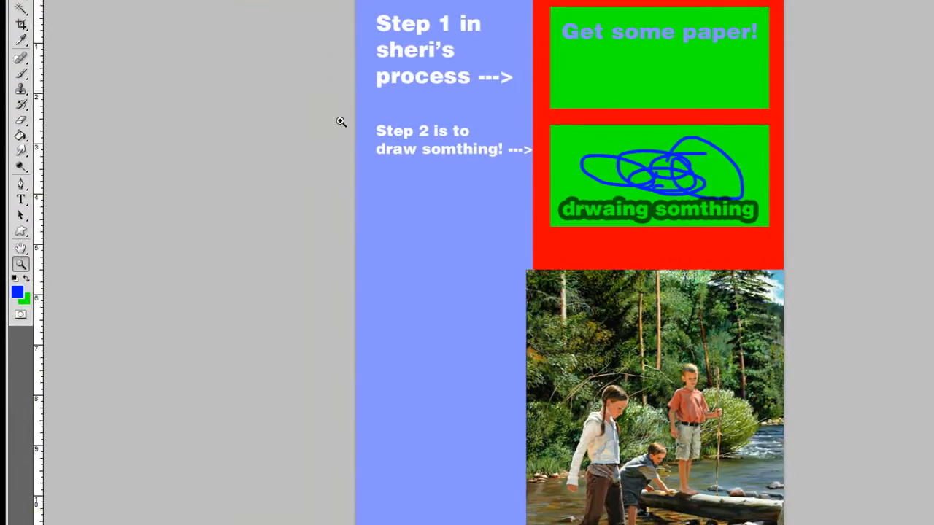
key(v)
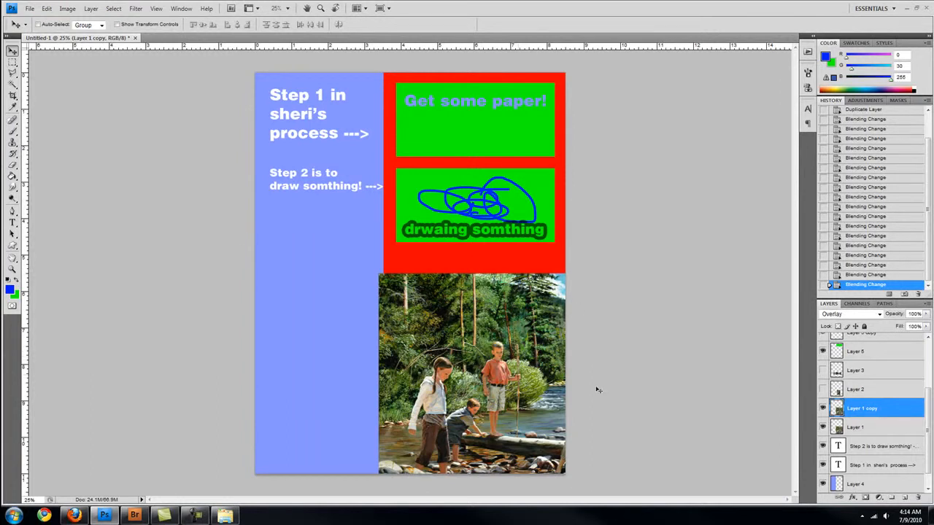
scroll(869, 416, up, 3)
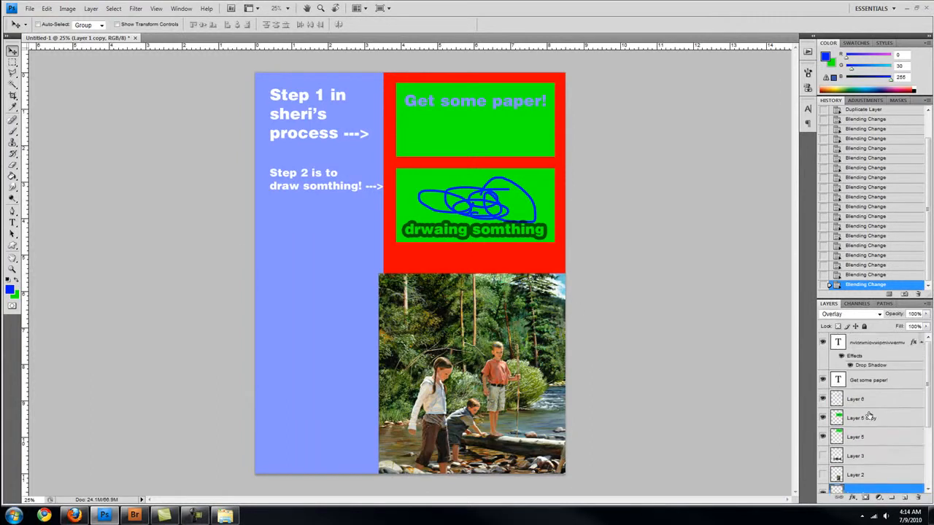
click(869, 473)
scroll(868, 409, down, 3)
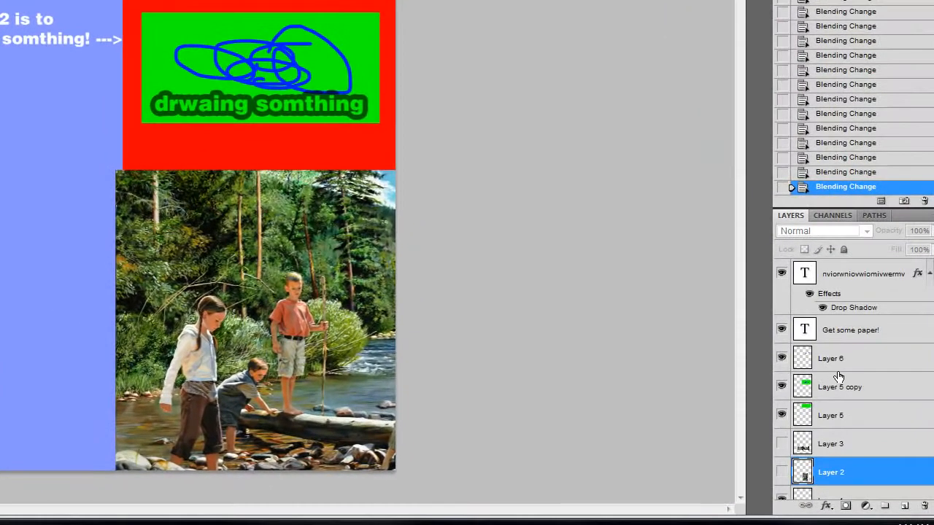
scroll(834, 369, down, 3)
click(853, 349)
mouse_move(853, 349)
mouse_down()
mouse_move(886, 485)
mouse_move(876, 363)
mouse_move(860, 362)
mouse_up()
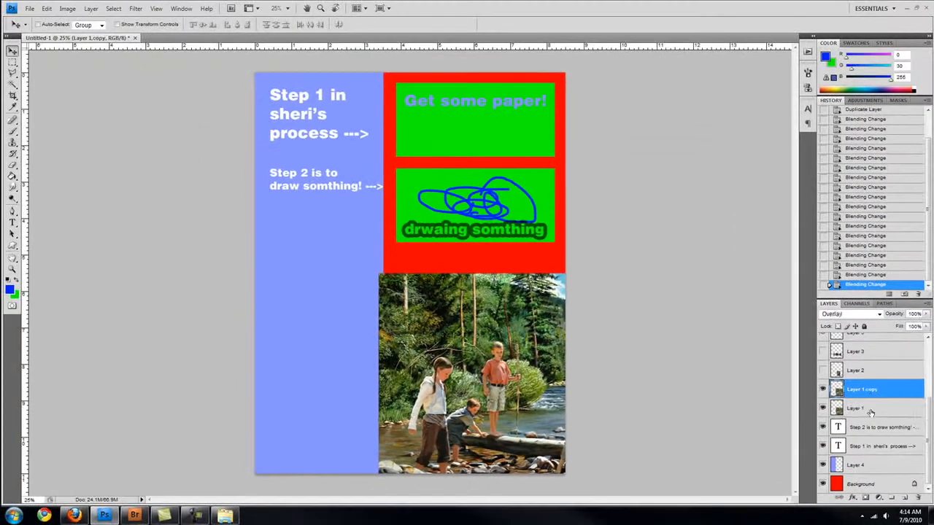
click(854, 374)
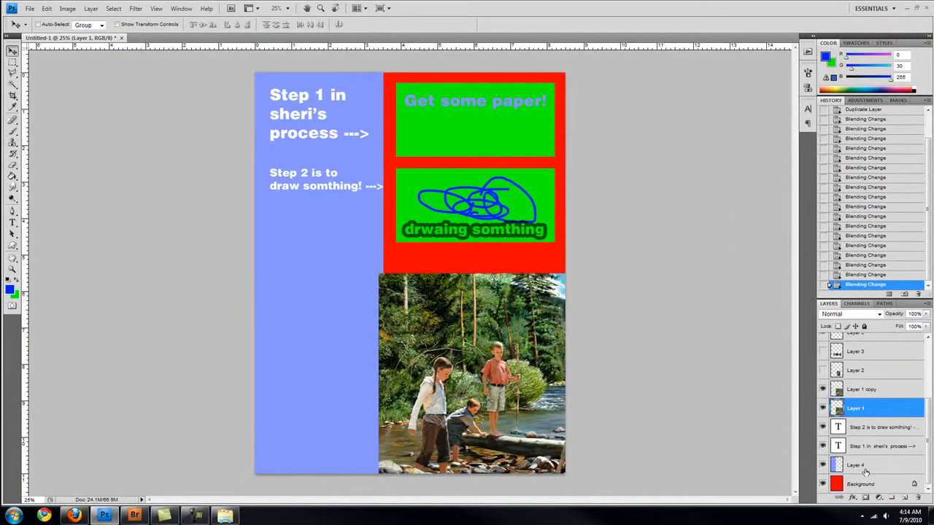
click(865, 471)
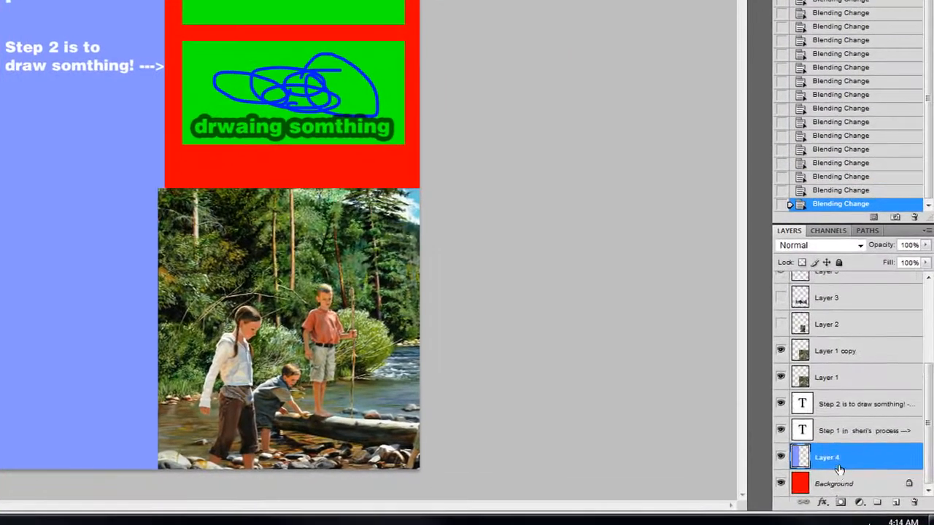
scroll(799, 379, up, 3)
shift+click(836, 289)
scroll(835, 318, down, 3)
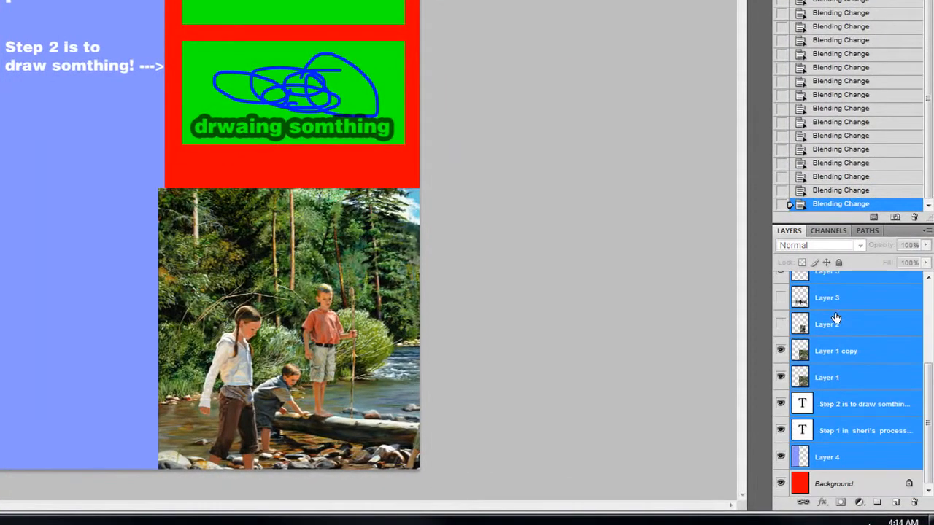
double_click(844, 413)
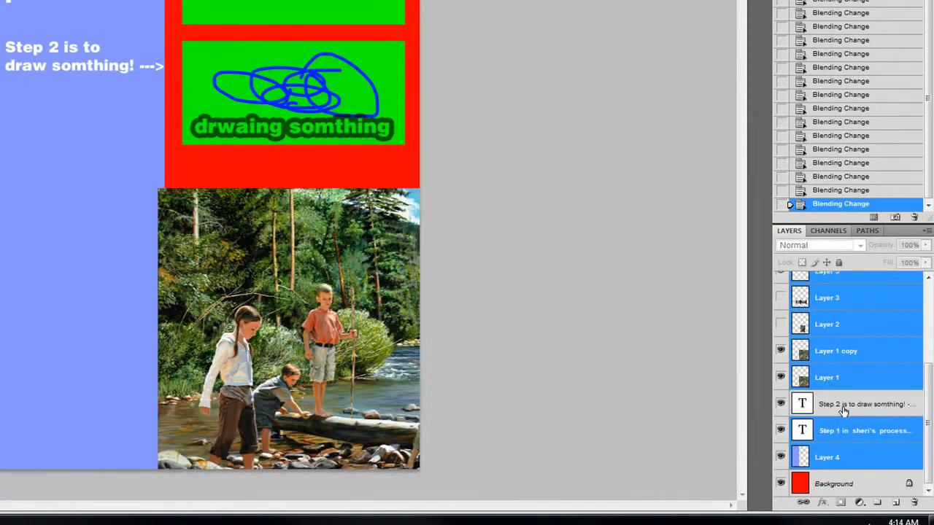
click(844, 54)
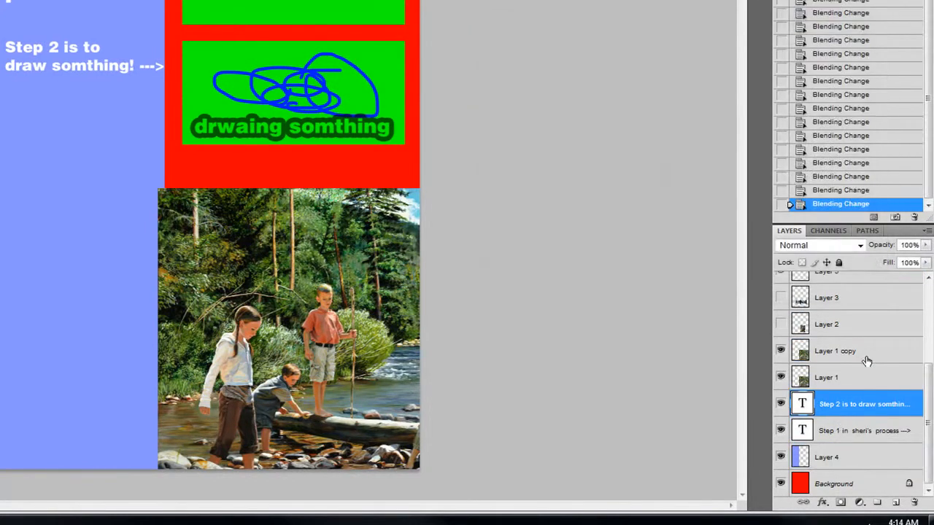
- Delete every layer except Layer 1 copy, Layer 1 and the Background
click(843, 458)
scroll(820, 382, up, 3)
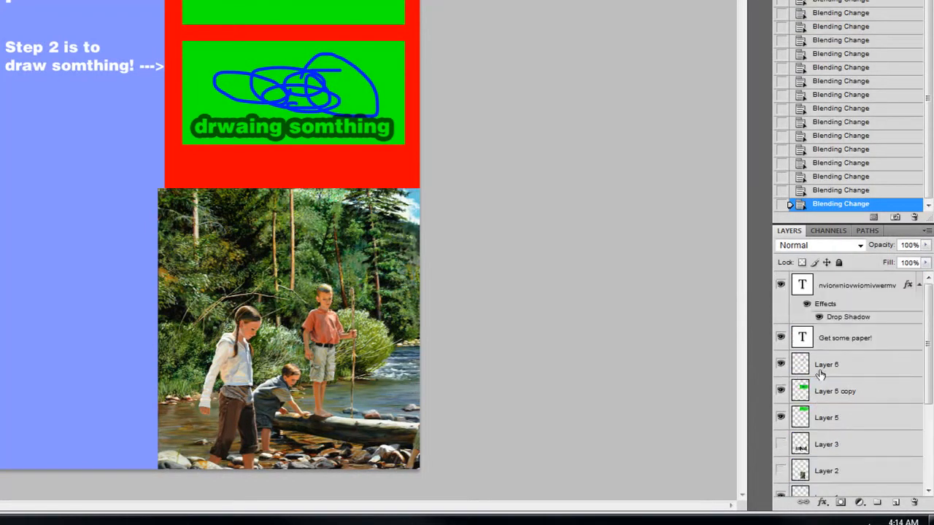
shift+click(854, 291)
scroll(842, 335, down, 3)
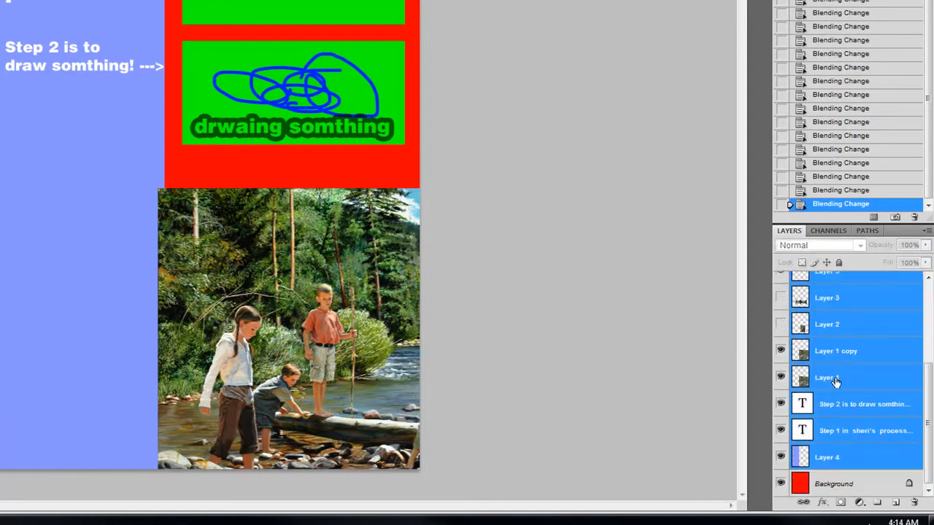
ctrl+click(835, 380)
ctrl+click(849, 354)
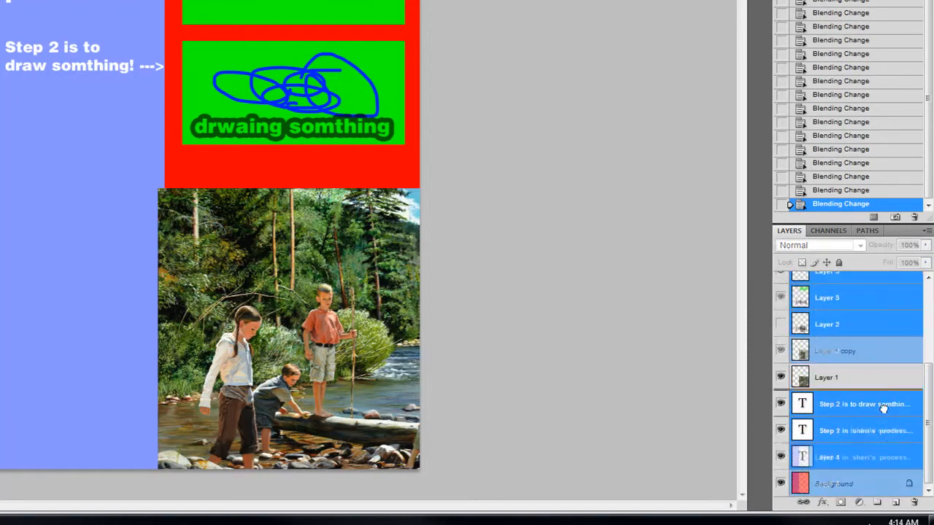
click(915, 503)
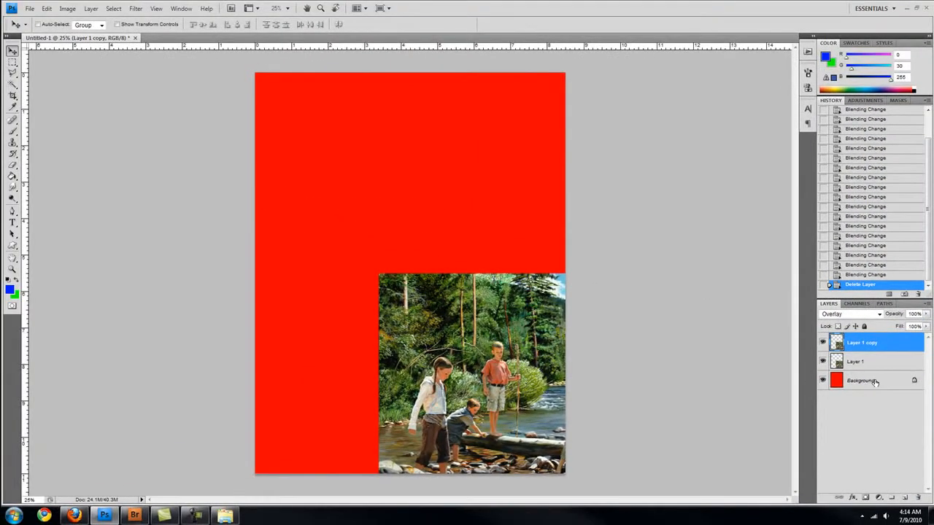
- Delete the red Background layer so only the two river painting layers remain
drag(875, 381, 918, 497)
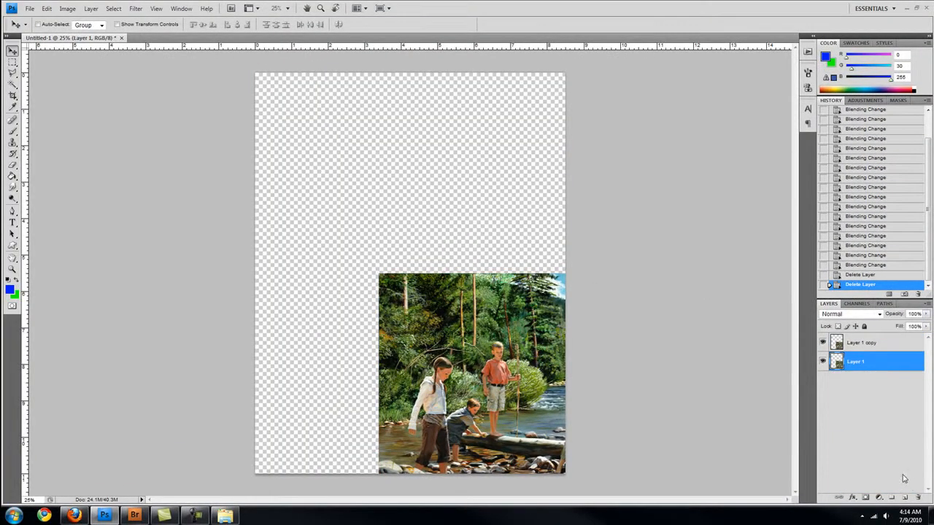
key(ctrl+z)
click(852, 358)
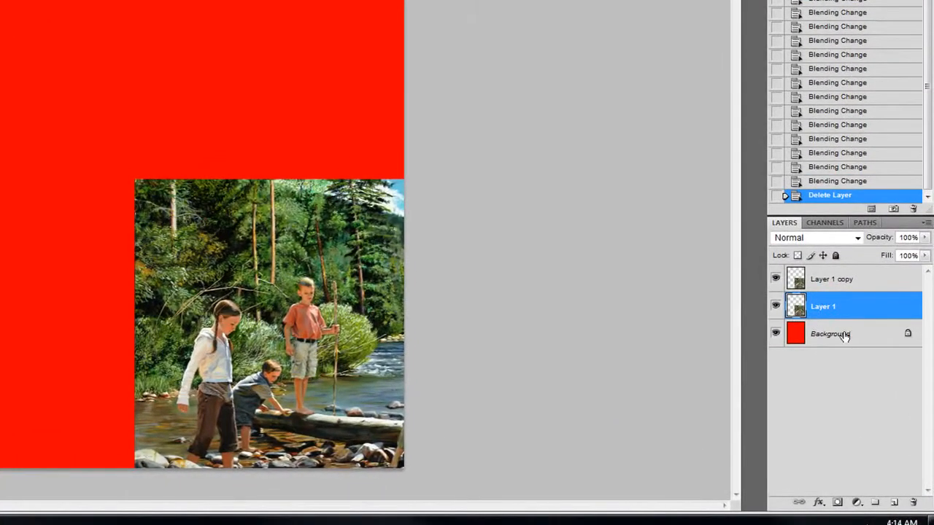
drag(843, 335, 913, 503)
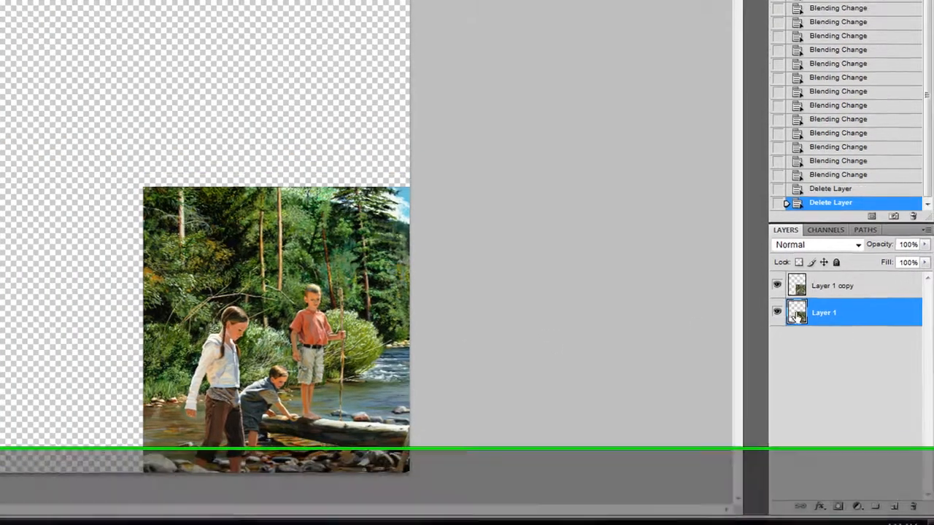
- Compare Layer 1 copy in Normal and Overlay blend modes, ending with Overlay
click(832, 279)
click(820, 238)
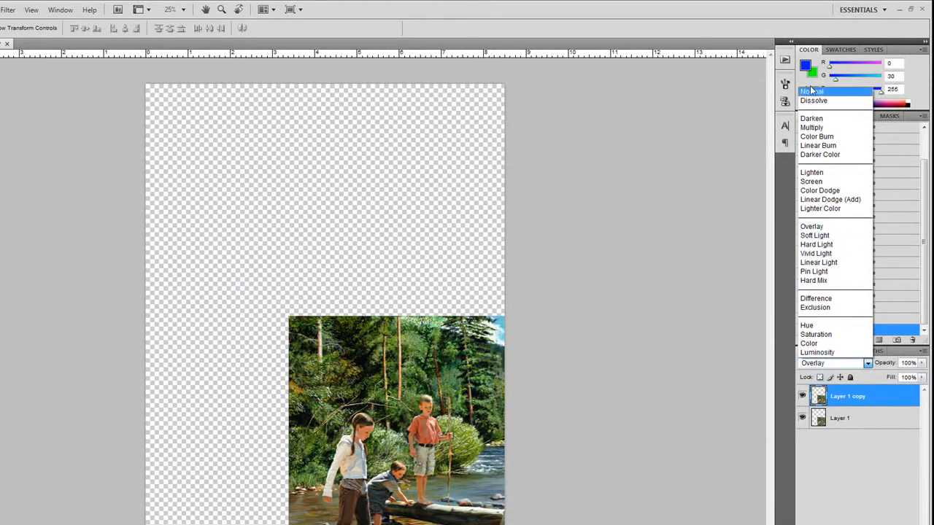
key(Escape)
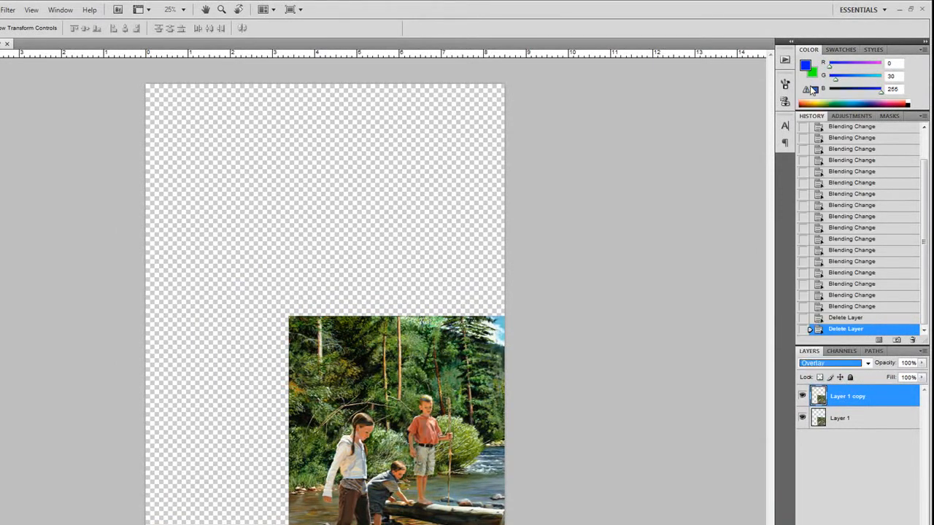
click(832, 363)
click(822, 90)
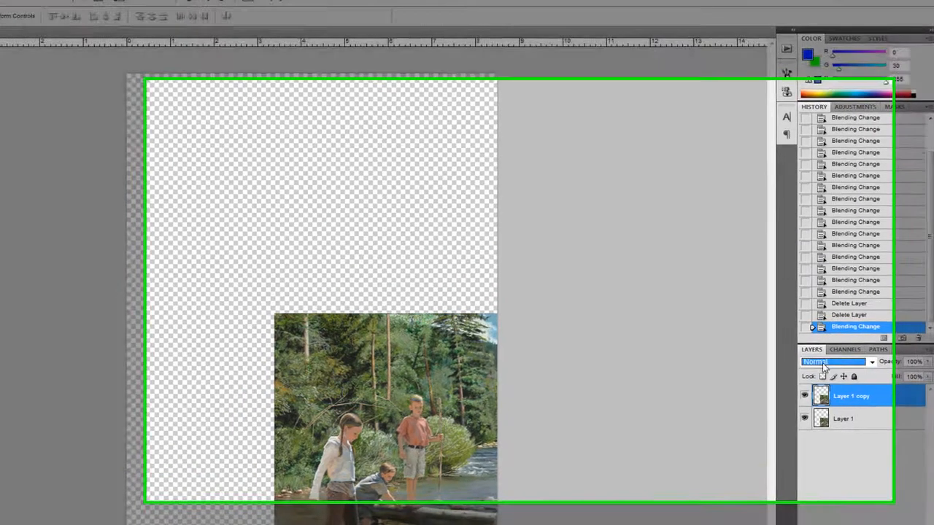
click(832, 363)
click(821, 232)
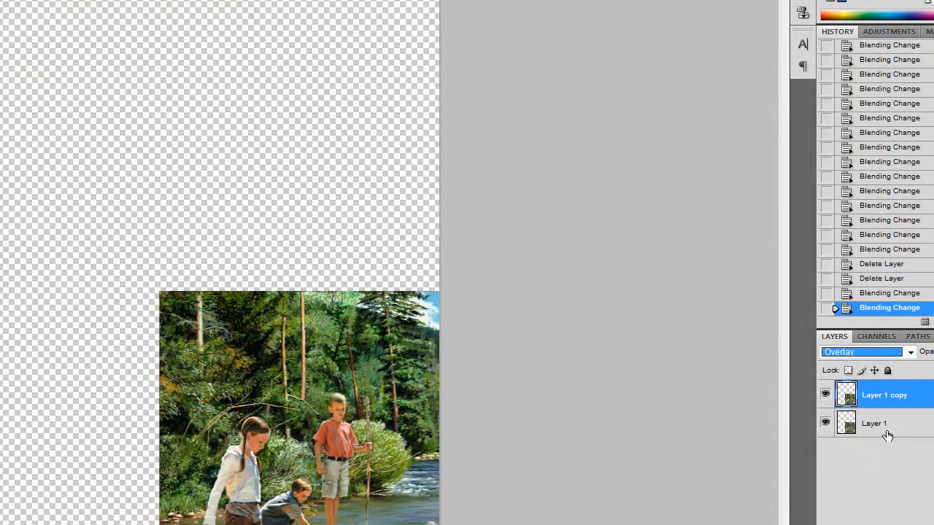
- Move both river painting layers together to fill the canvas width, and compare the painting with Layer 1 copy hidden and shown
shift+click(887, 427)
drag(537, 435, 361, 309)
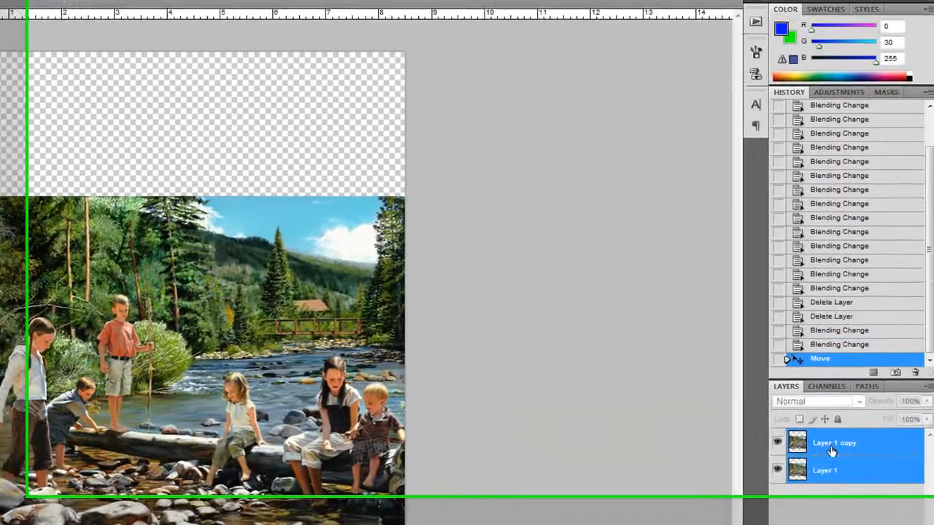
click(883, 307)
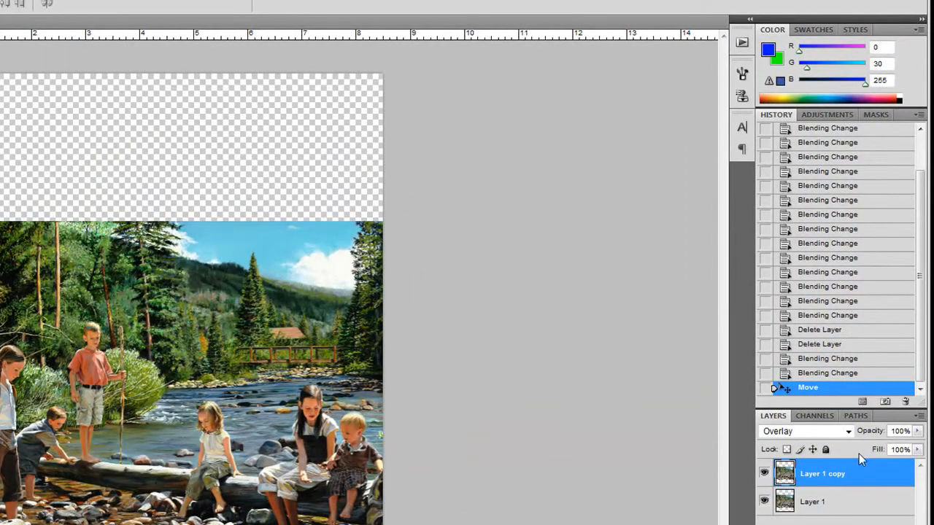
click(765, 475)
click(765, 475)
- Reduce the fill of Layer 1 copy to 66% to soften the Overlay effect
click(917, 450)
drag(918, 467, 882, 470)
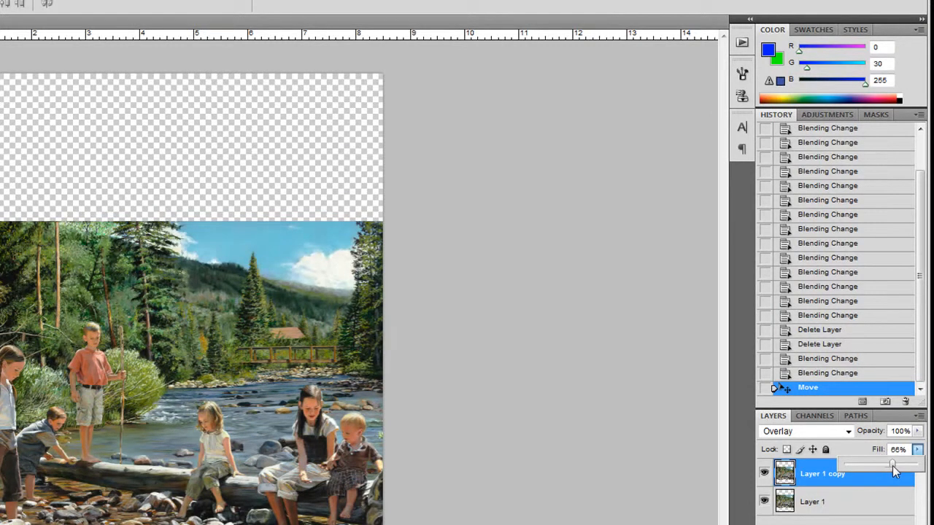
click(893, 483)
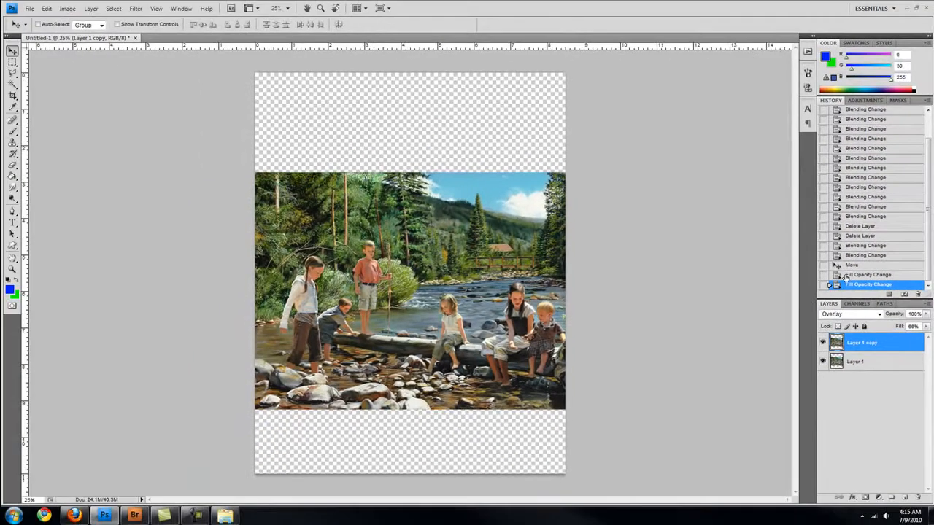
- Step back through the history to the Overlay blending change made before the layer deletions, restoring the full layout
click(820, 337)
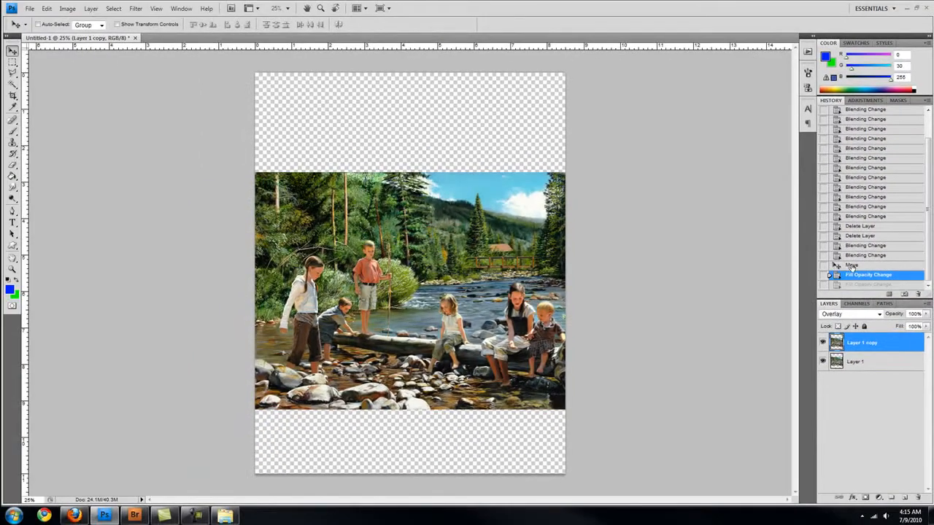
click(855, 256)
click(856, 247)
click(856, 236)
click(858, 226)
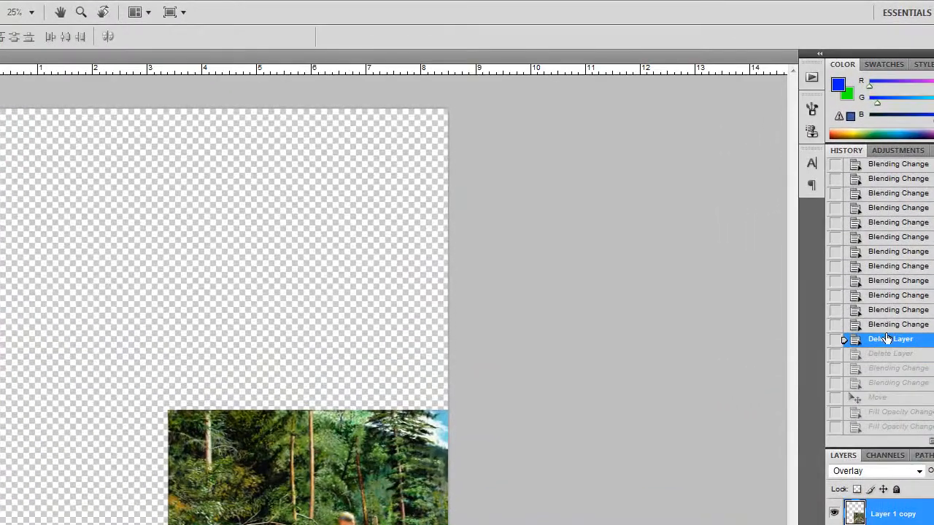
click(887, 326)
click(887, 313)
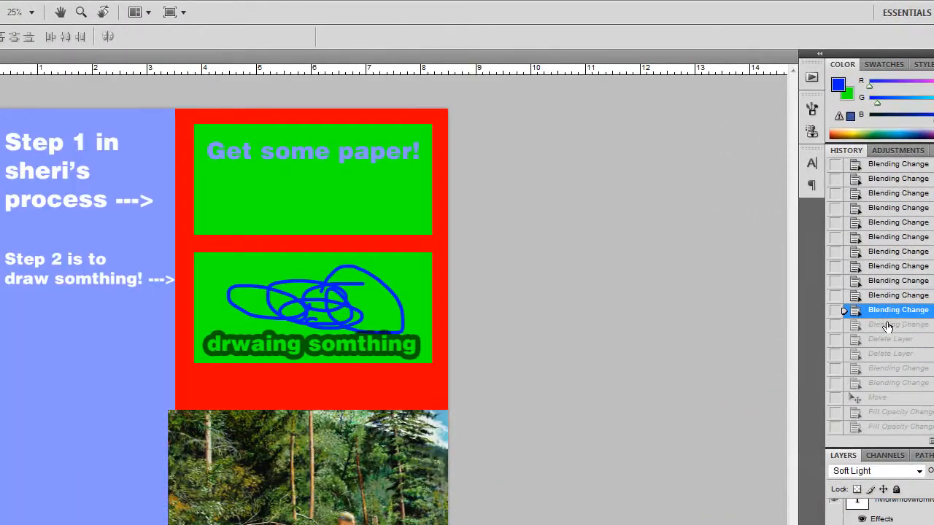
click(888, 328)
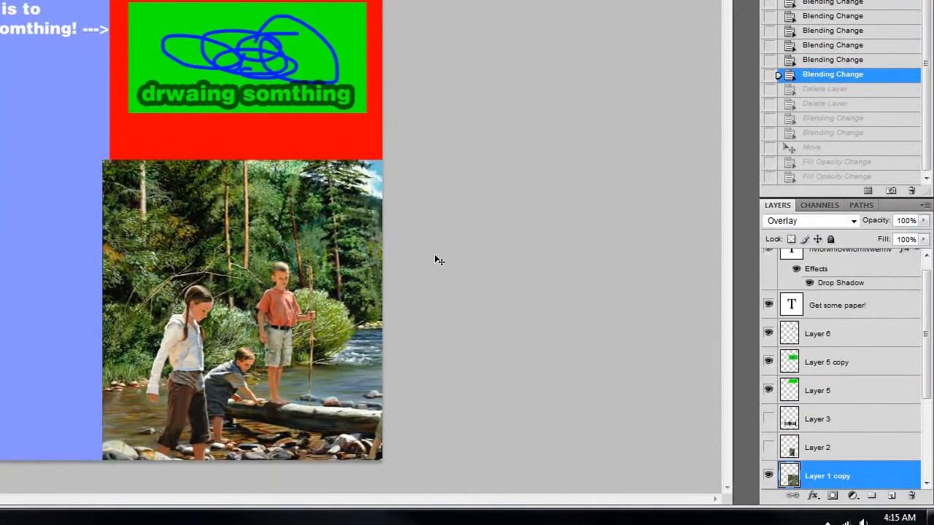
- Delete the original river painting on Layer 1, keeping the Overlay copy
scroll(818, 430, down, 3)
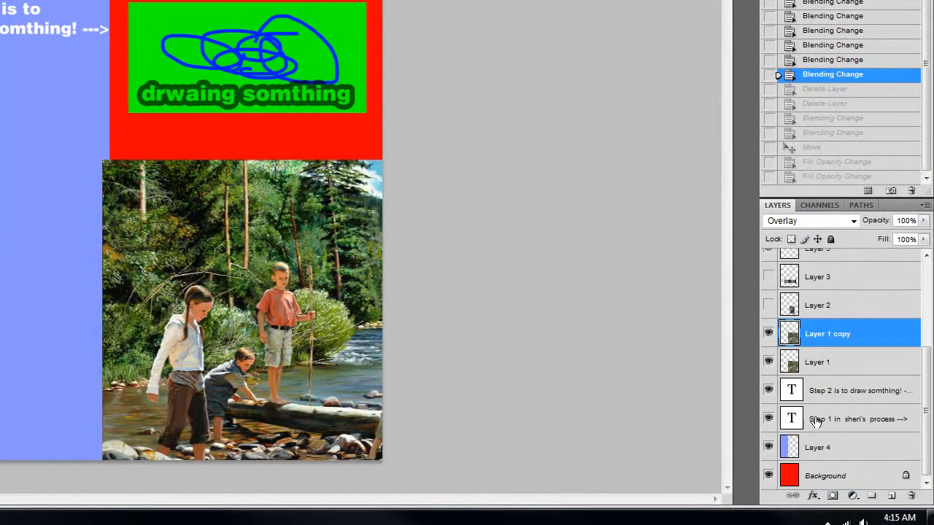
click(812, 363)
drag(828, 365, 910, 497)
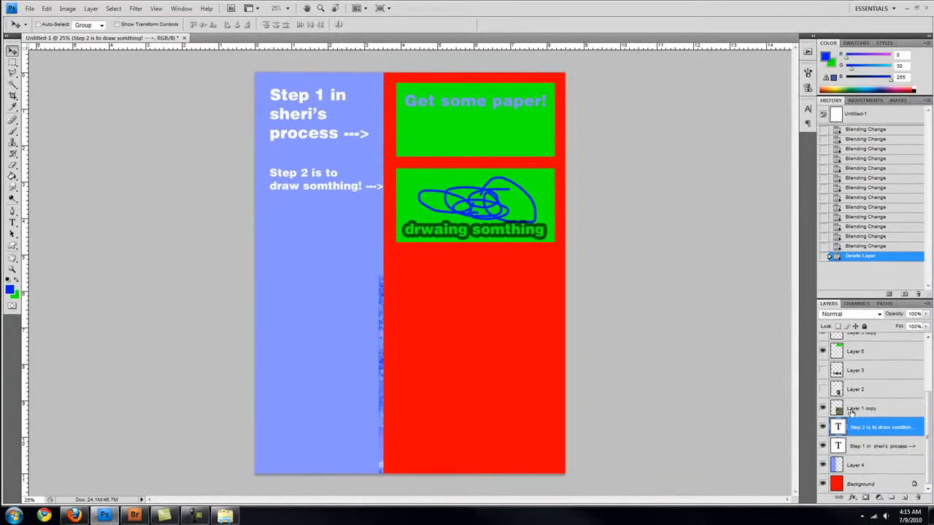
- Move the Overlay painting on Layer 1 copy up and across onto the blue column
click(812, 371)
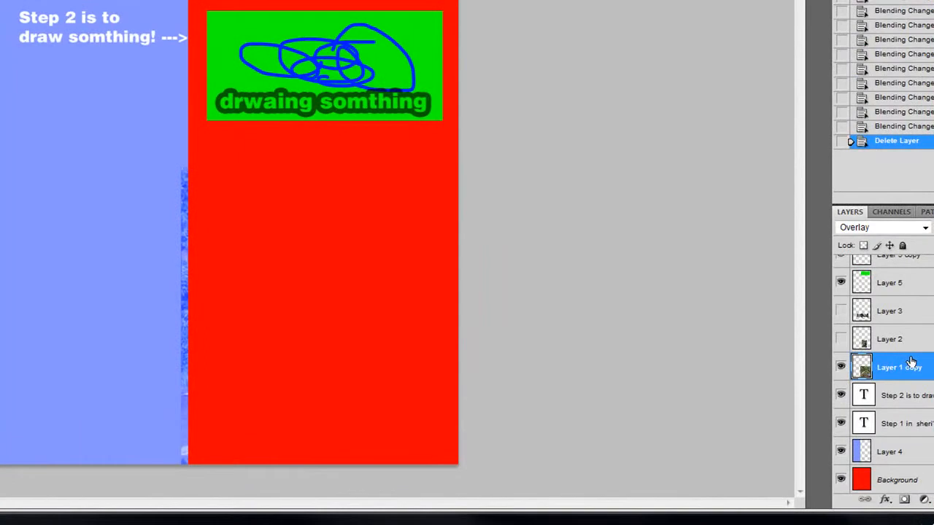
scroll(870, 408, up, 2)
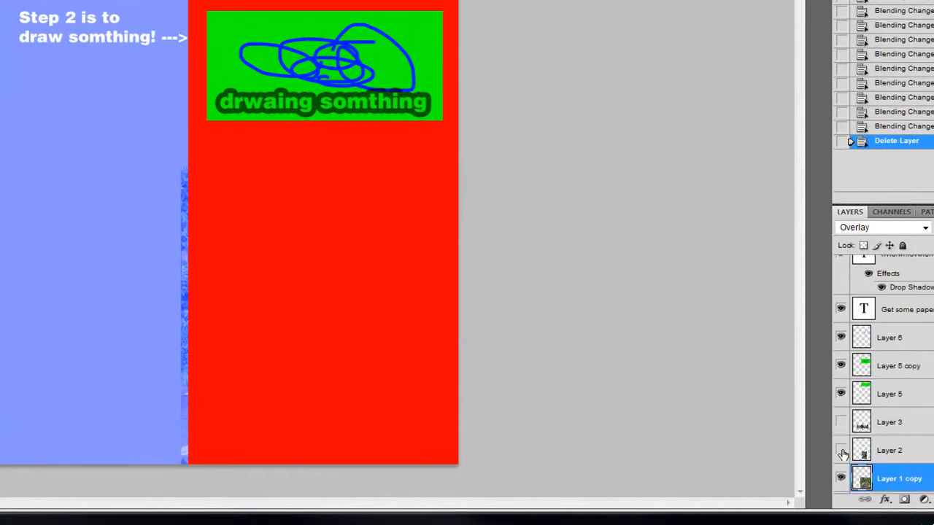
scroll(874, 431, down, 3)
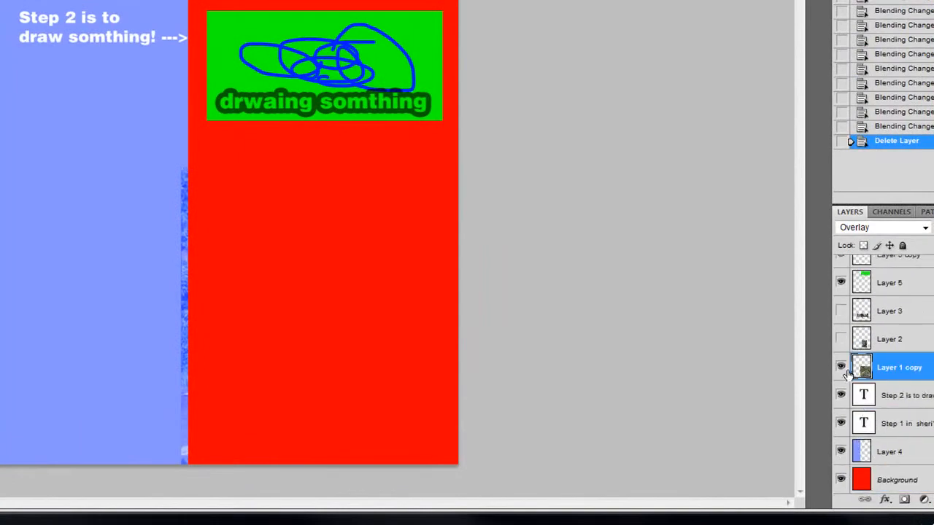
drag(460, 373, 148, 296)
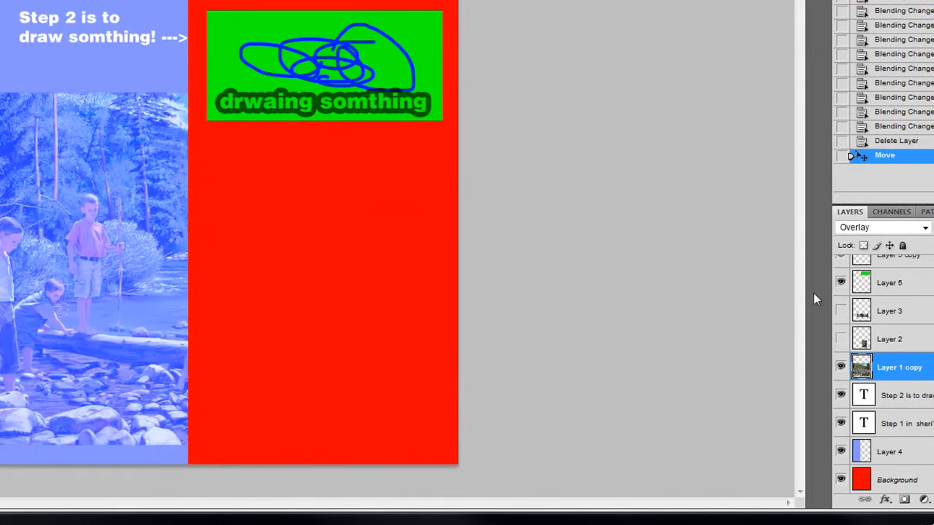
- Return Layer 1 copy to Normal blending and move the river painting onto the lower part of the red column
click(883, 227)
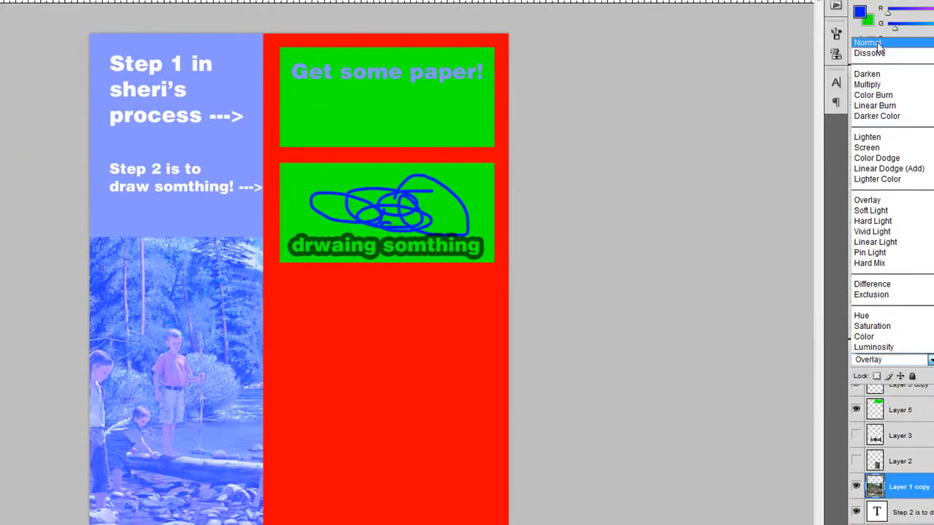
click(879, 43)
drag(282, 340, 461, 409)
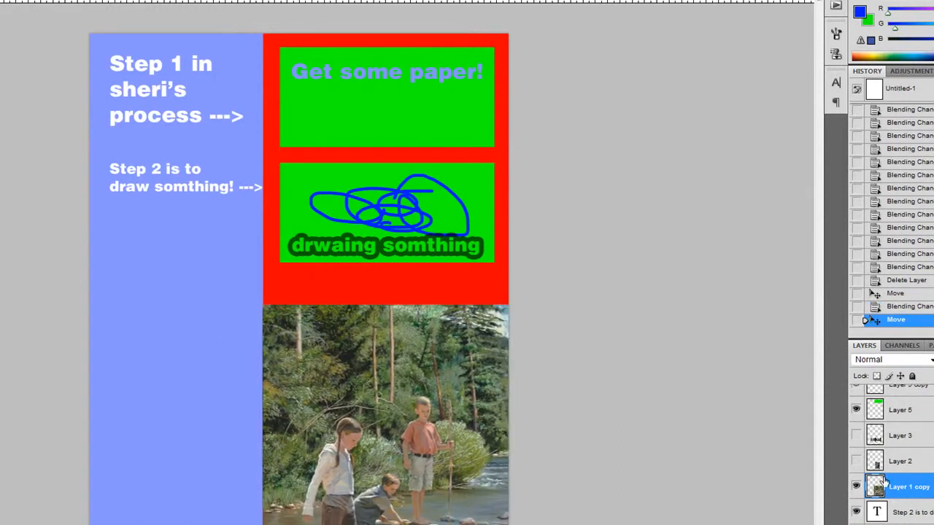
scroll(874, 478, up, 3)
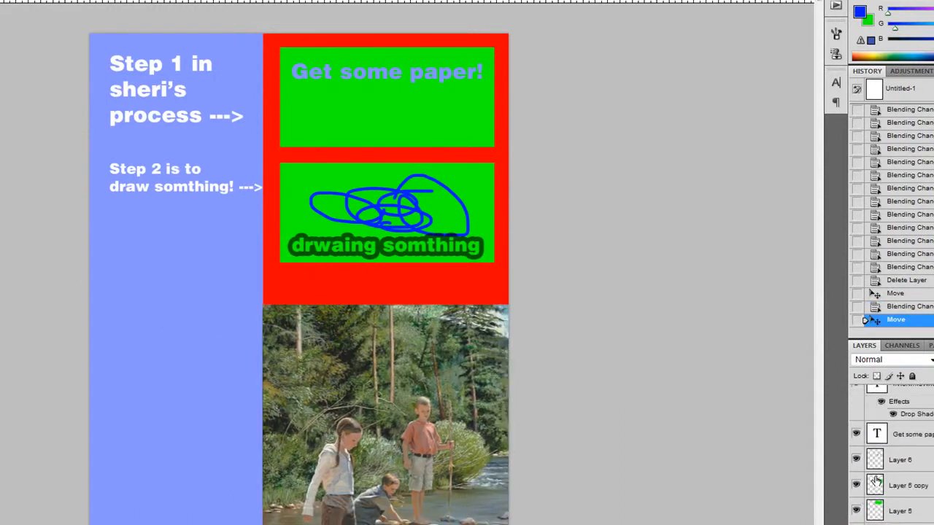
scroll(875, 480, down, 3)
scroll(876, 480, up, 3)
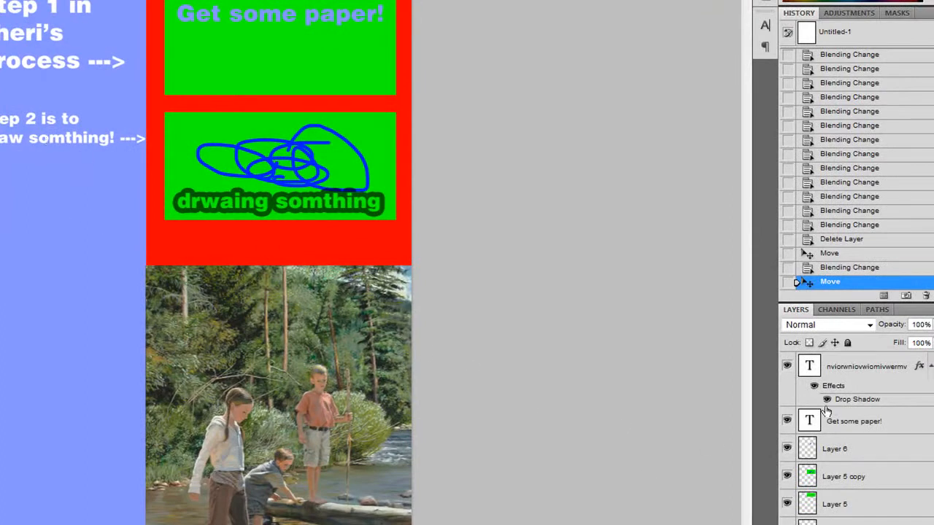
click(844, 422)
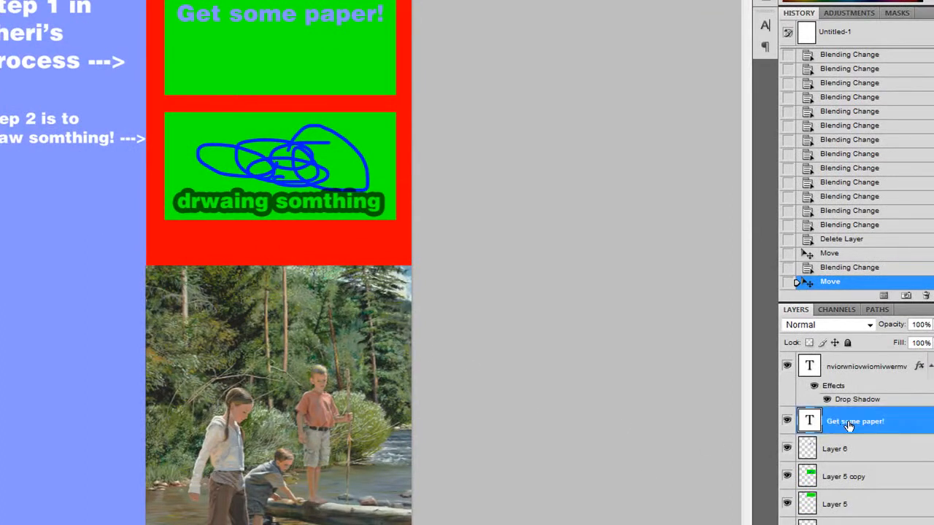
mouse_move(834, 382)
mouse_down()
mouse_move(858, 423)
mouse_move(848, 385)
mouse_up()
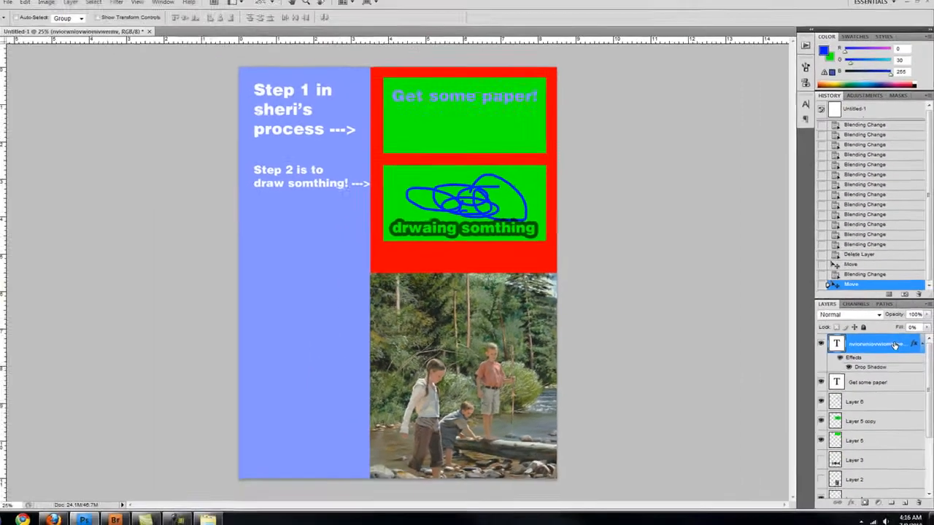
drag(890, 362, 869, 346)
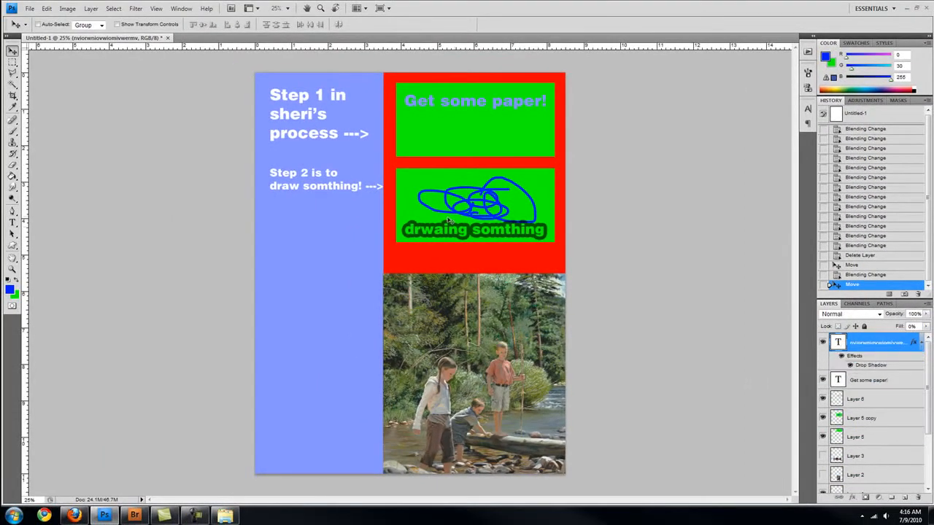
- Move the Step 1 and Step 2 text layers above Layer 6 in the stack, and duplicate the Step 2 text layer
scroll(869, 423, down, 3)
click(863, 429)
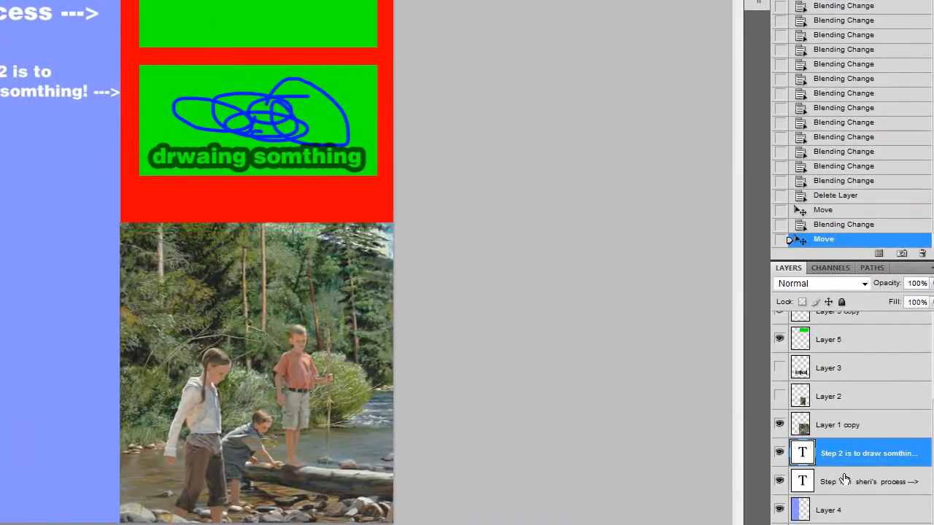
shift+click(845, 483)
drag(844, 458, 905, 497)
click(841, 415)
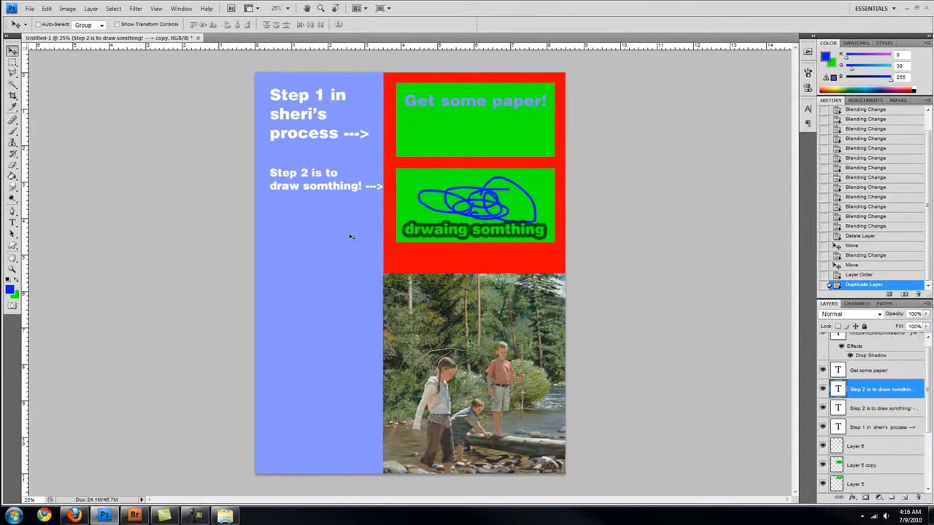
- Move the duplicated Step 2 text down the blue column and replace its wording with "fINISH DRAWING--->"
mouse_move(349, 238)
mouse_down()
mouse_move(362, 252)
mouse_move(351, 296)
mouse_move(374, 296)
mouse_move(351, 285)
mouse_move(351, 331)
mouse_up()
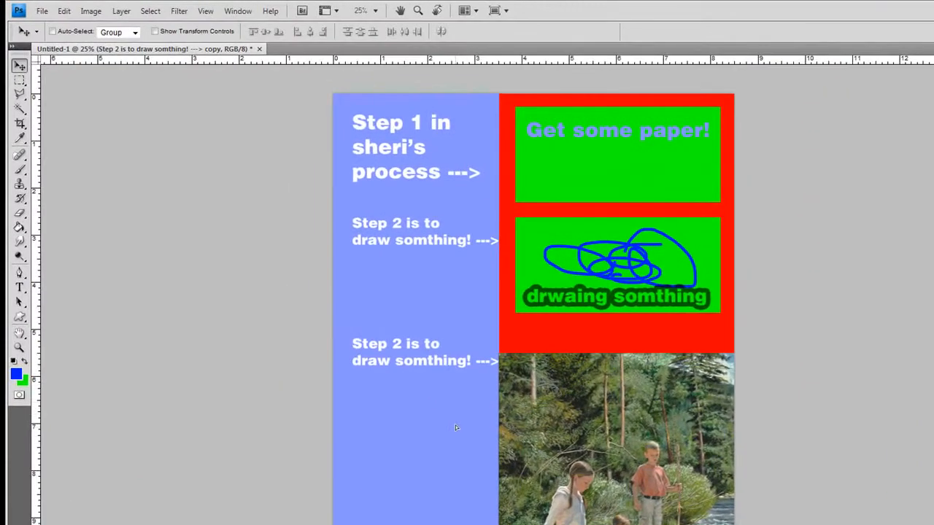
drag(457, 428, 454, 432)
key(t)
mouse_move(351, 343)
mouse_down()
mouse_move(427, 365)
mouse_move(503, 367)
mouse_up()
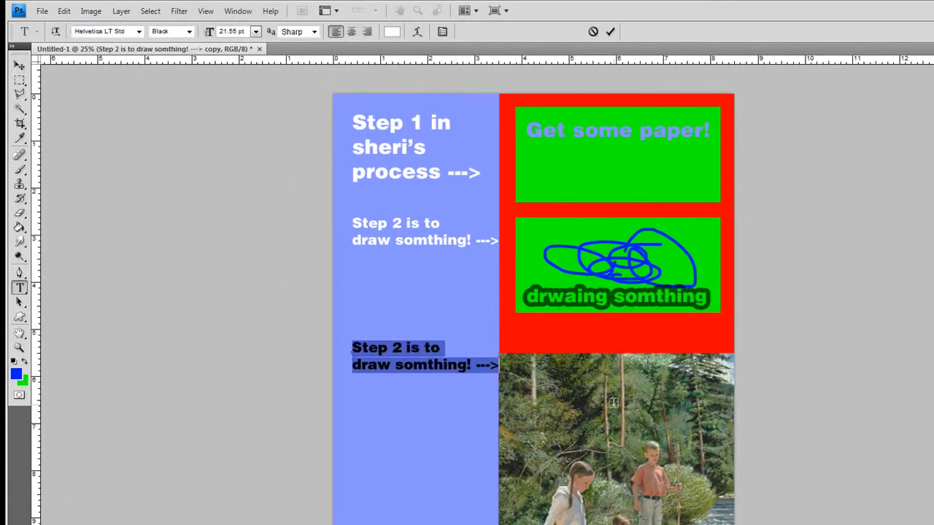
text(fINISH DR)
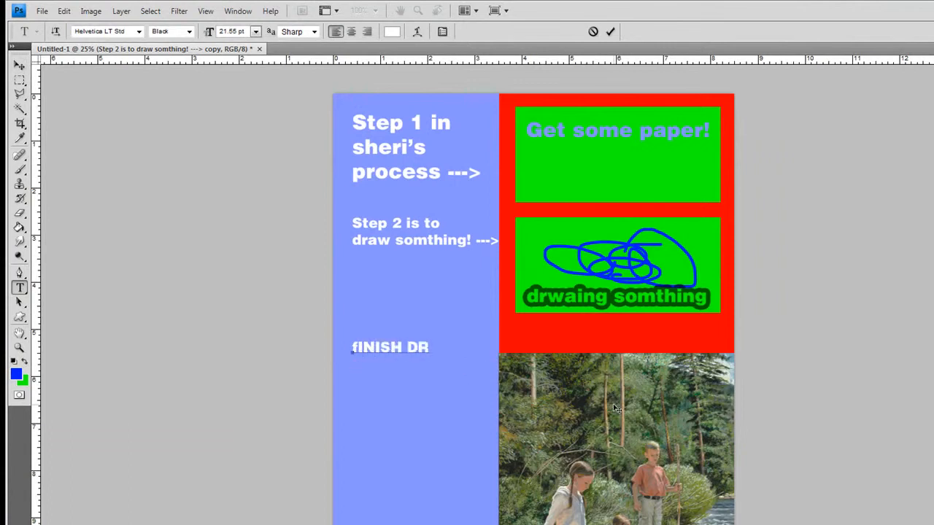
text(AWING---?)
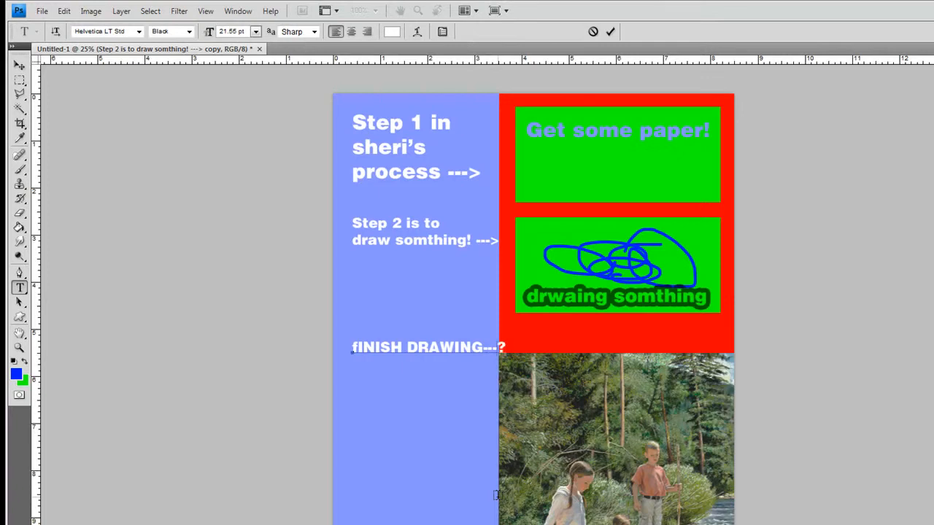
text(>)
click(866, 390)
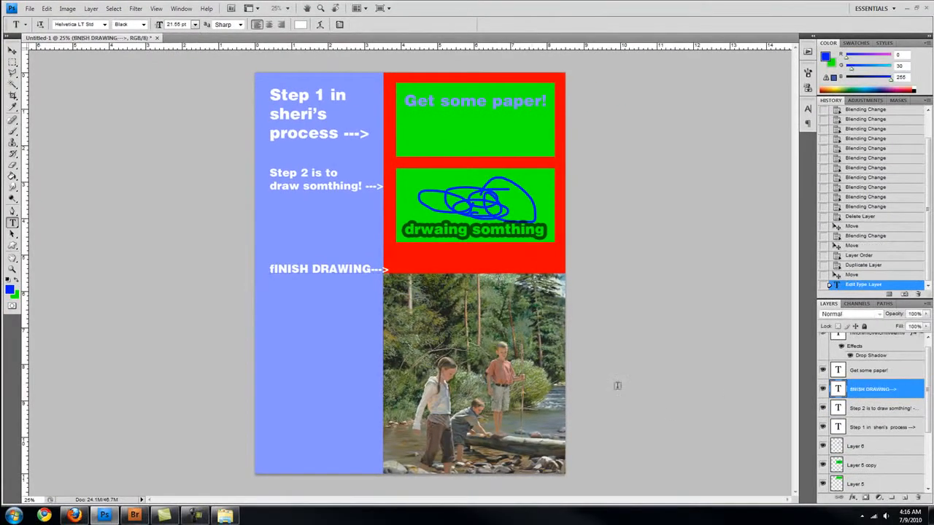
- Show Layer 3 and move its preliminary sketches into the right column, directly below the second green box
scroll(881, 402, down, 3)
click(823, 408)
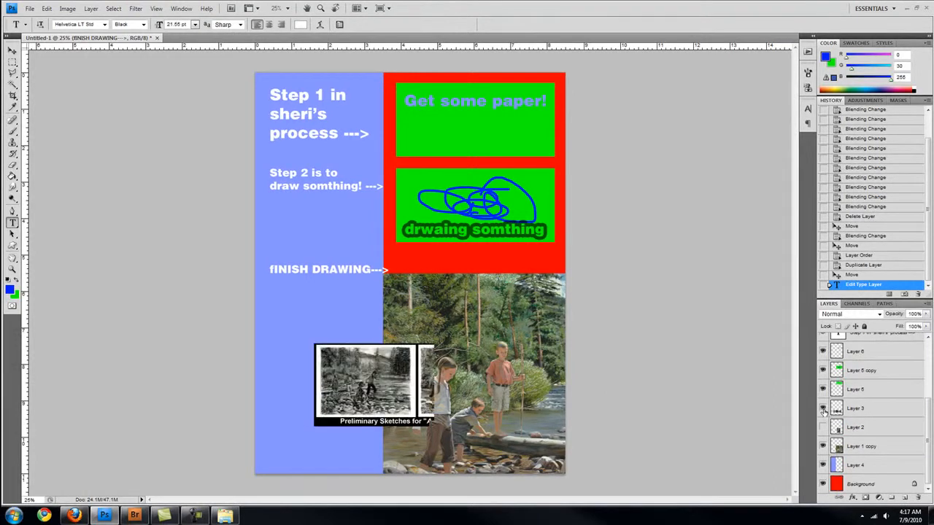
click(880, 410)
key(v)
mouse_move(493, 436)
mouse_down()
mouse_move(553, 340)
mouse_move(527, 341)
mouse_up()
- Scale the sketches on Layer 3 to 78.7% with Free Transform so they match the width of the green boxes
key(ctrl+t)
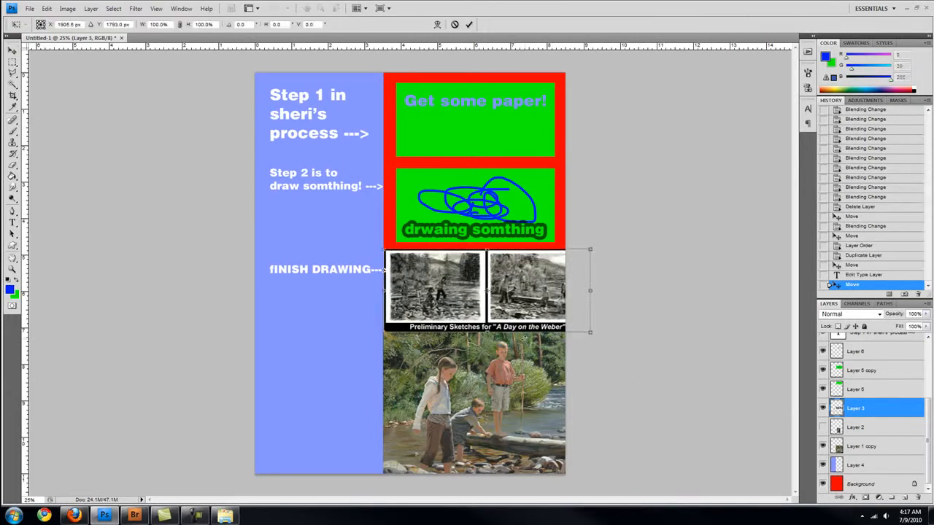
key(Escape)
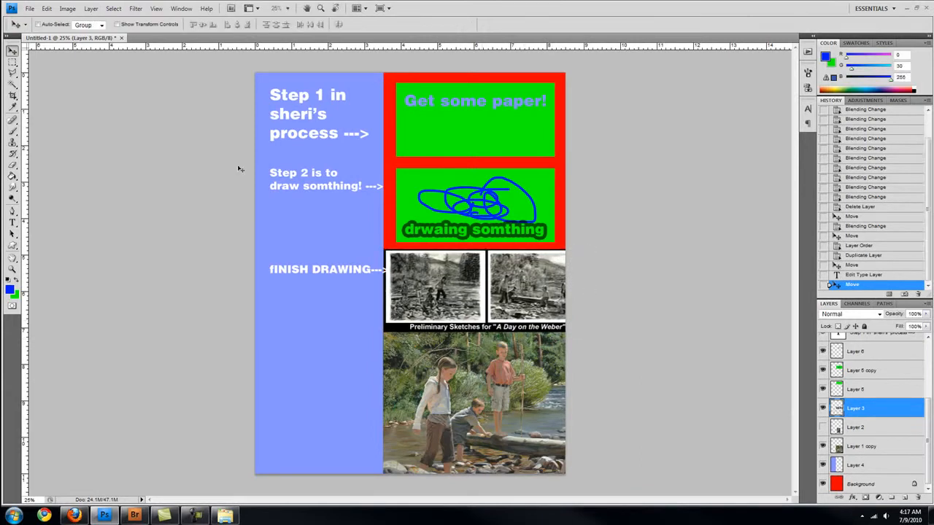
click(46, 8)
click(75, 184)
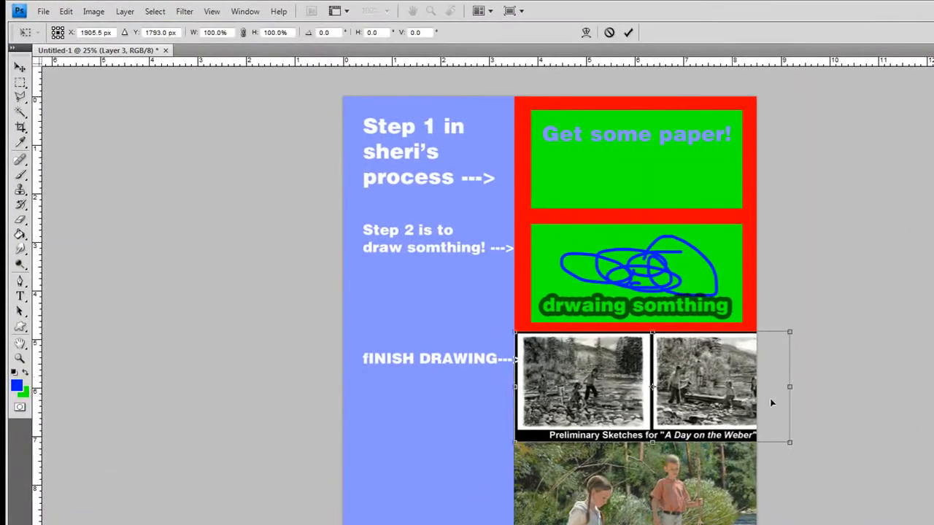
mouse_move(796, 434)
mouse_down()
mouse_move(772, 433)
mouse_move(719, 378)
mouse_move(682, 438)
mouse_move(737, 405)
mouse_move(738, 387)
mouse_move(746, 511)
mouse_move(593, 497)
mouse_move(748, 428)
mouse_move(744, 394)
mouse_move(733, 414)
mouse_move(746, 429)
mouse_up()
drag(510, 332, 531, 340)
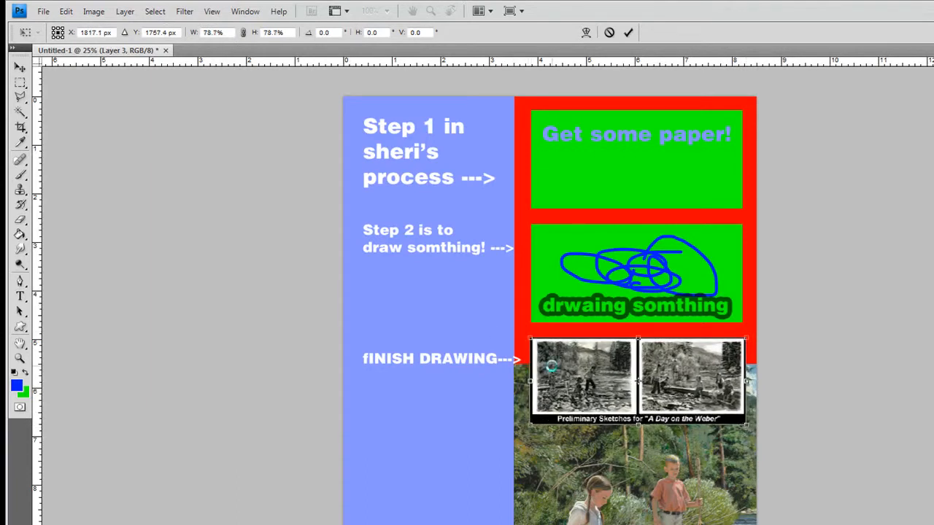
key(Return)
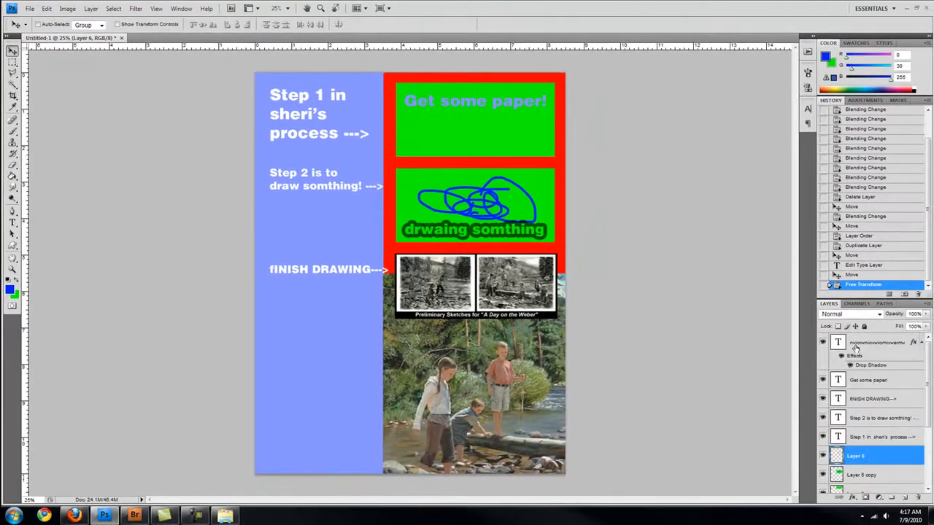
- Duplicate the "drwaing somthing" label layer and move the copy down onto the sketches
drag(856, 349, 905, 497)
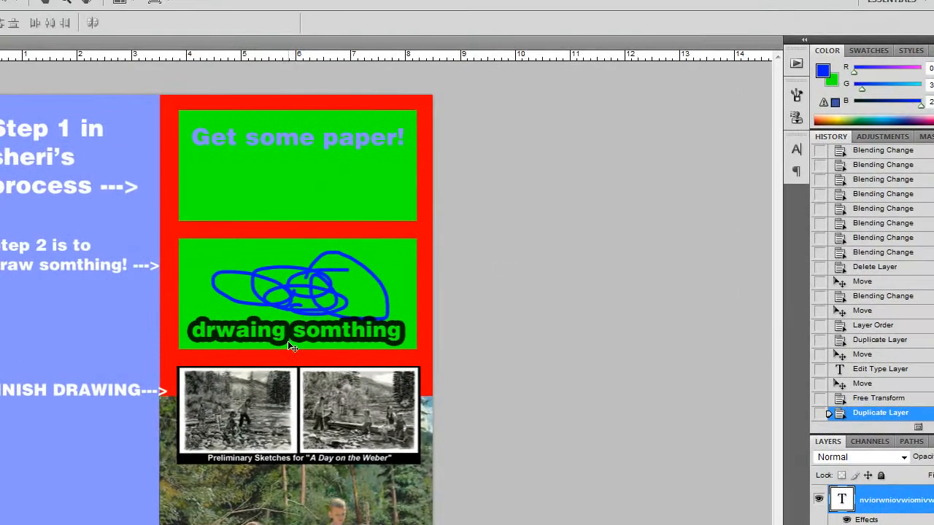
drag(287, 341, 289, 436)
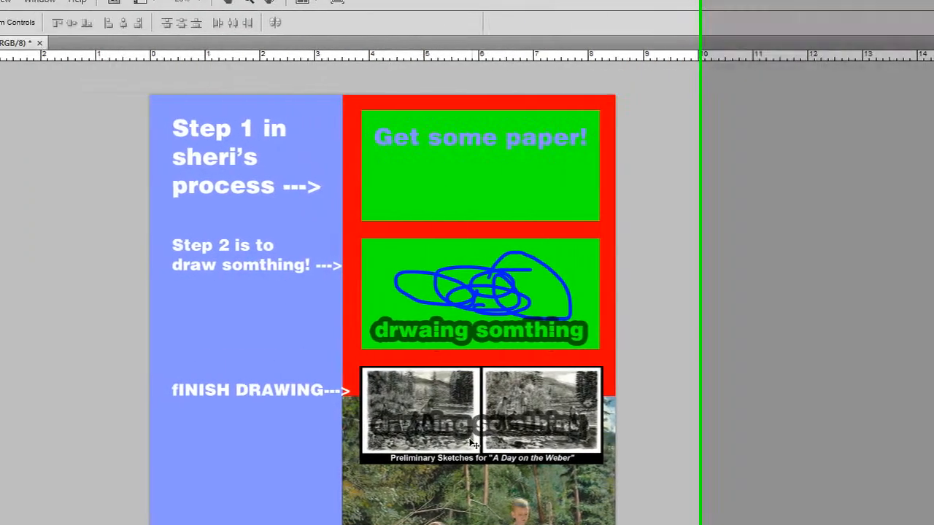
- Replace the wording of the label copy on the sketches with "Rough Draft"
key(t)
drag(617, 426, 884, 430)
text(rOUGH)
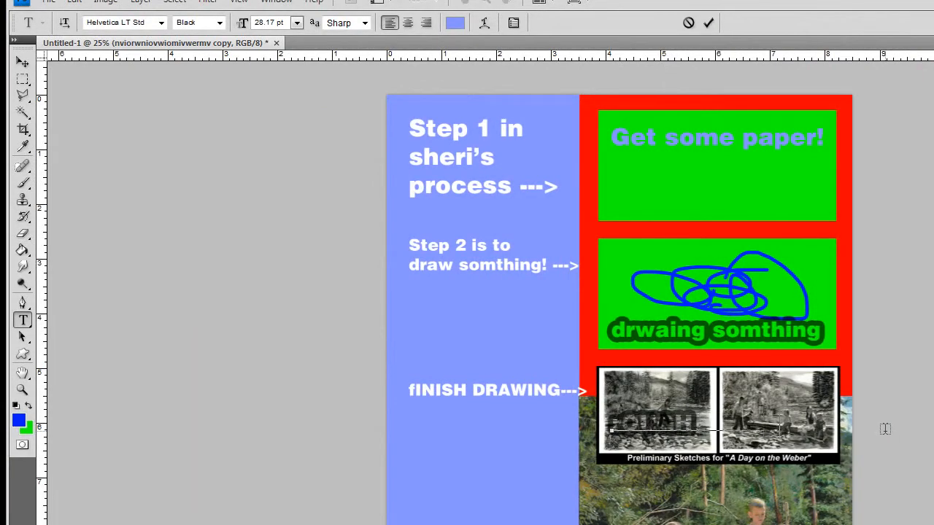
text( DRAFT)
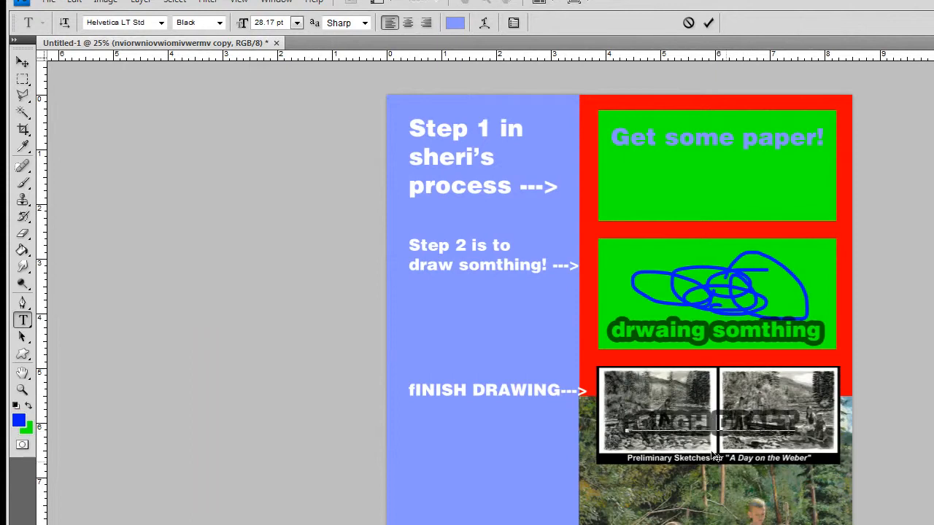
drag(626, 425, 897, 446)
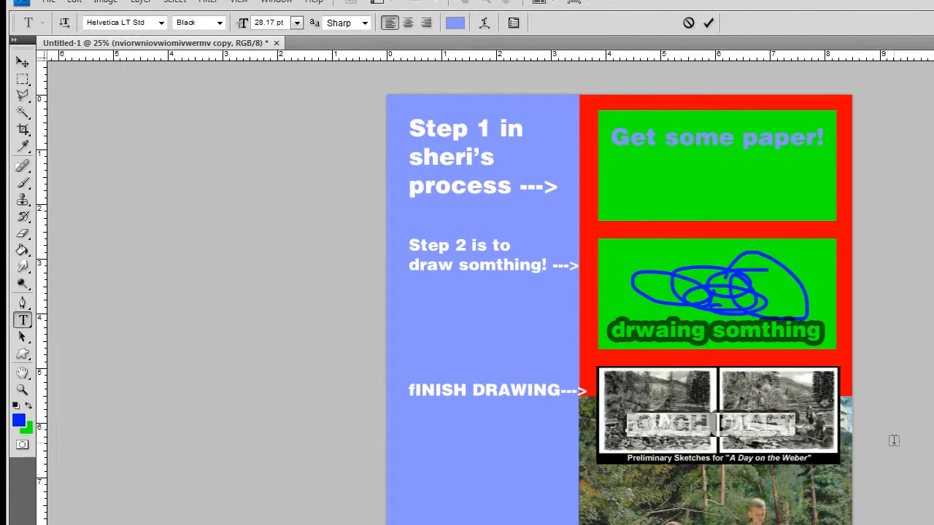
text(Rough Draft)
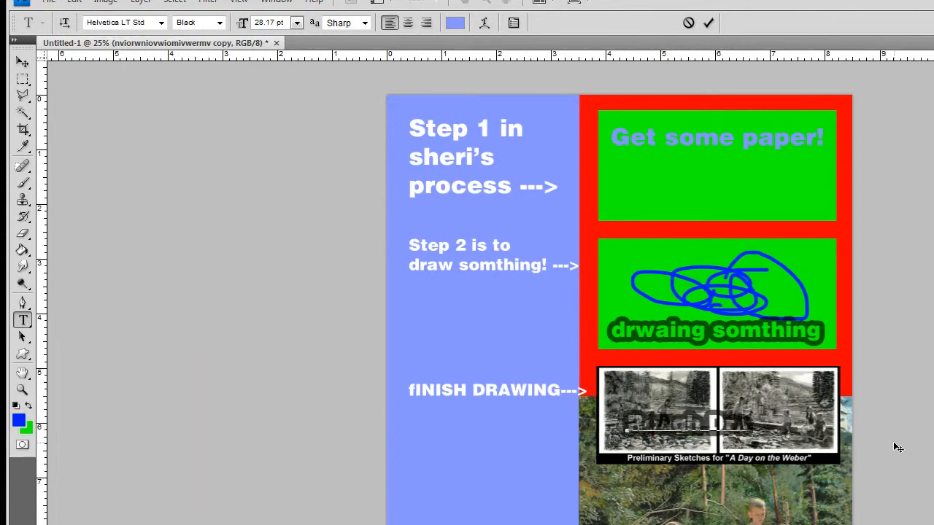
drag(827, 468, 837, 467)
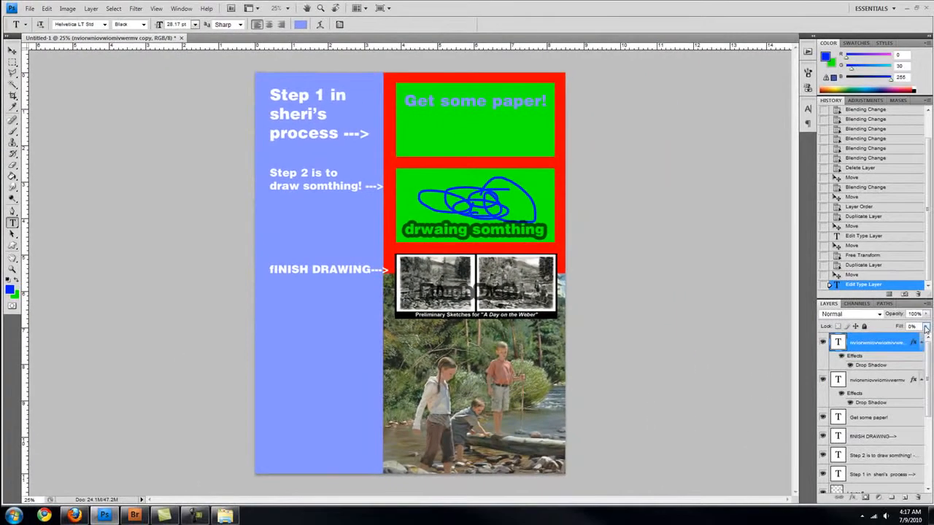
- Raise the fill of the Rough Draft text layer to 100%
click(925, 326)
drag(880, 339, 928, 339)
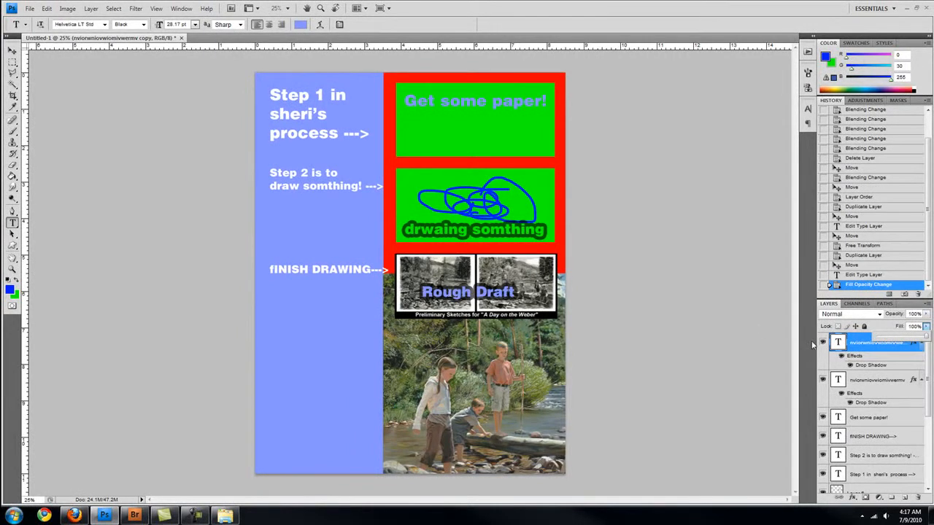
click(869, 383)
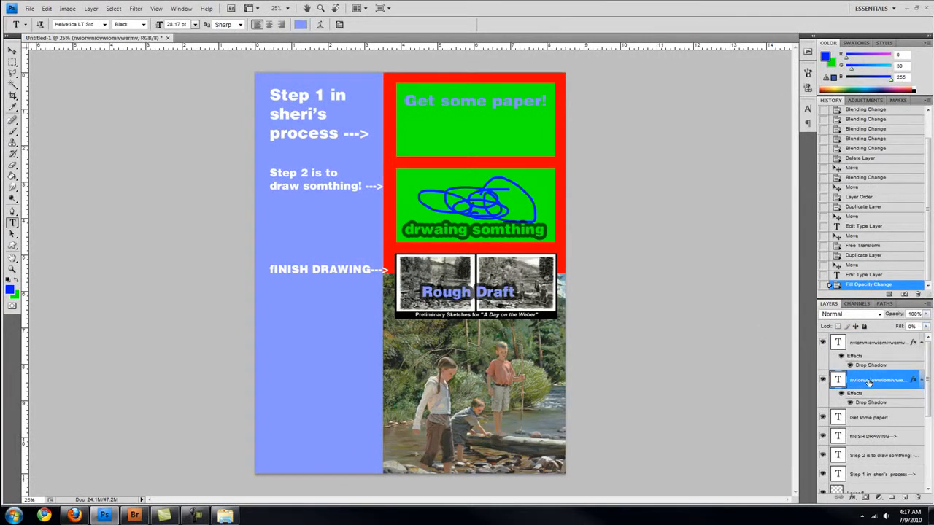
- Turn off the Drop Shadow effect in the layer style of the Rough Draft text
click(891, 345)
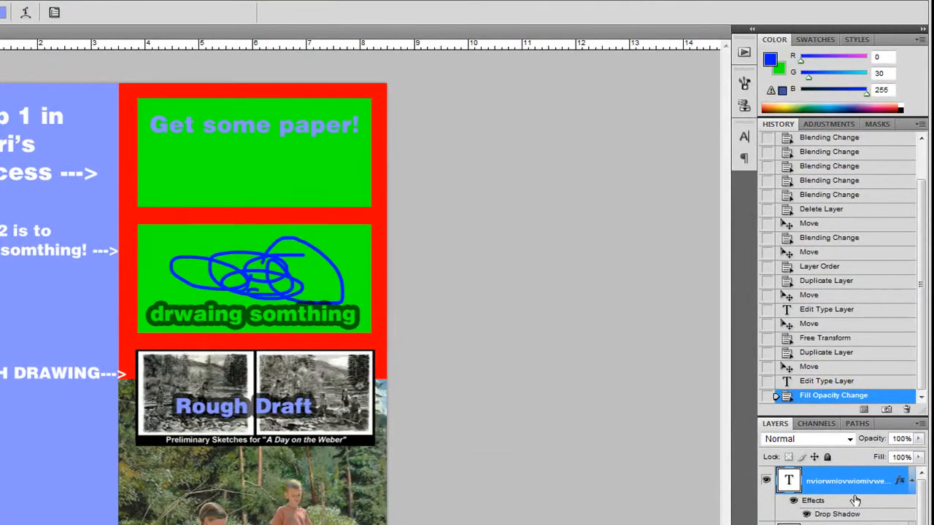
double_click(894, 475)
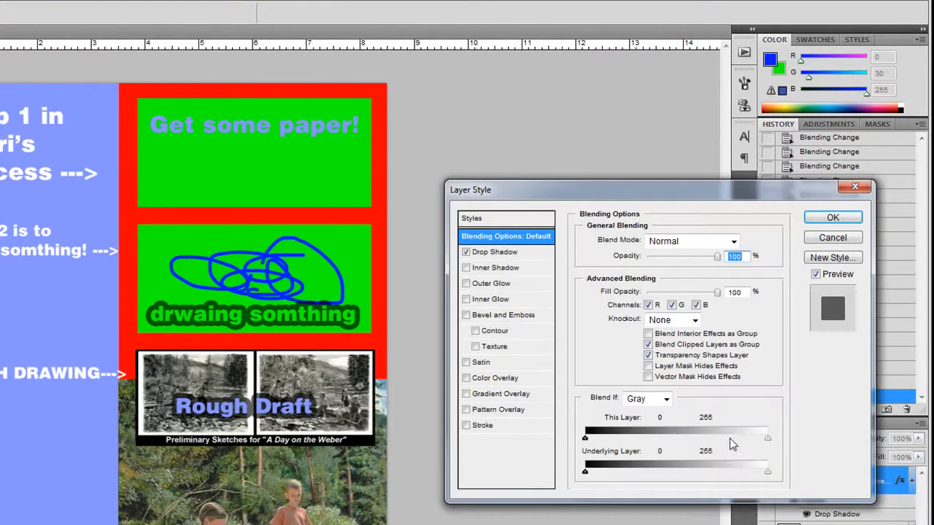
click(488, 252)
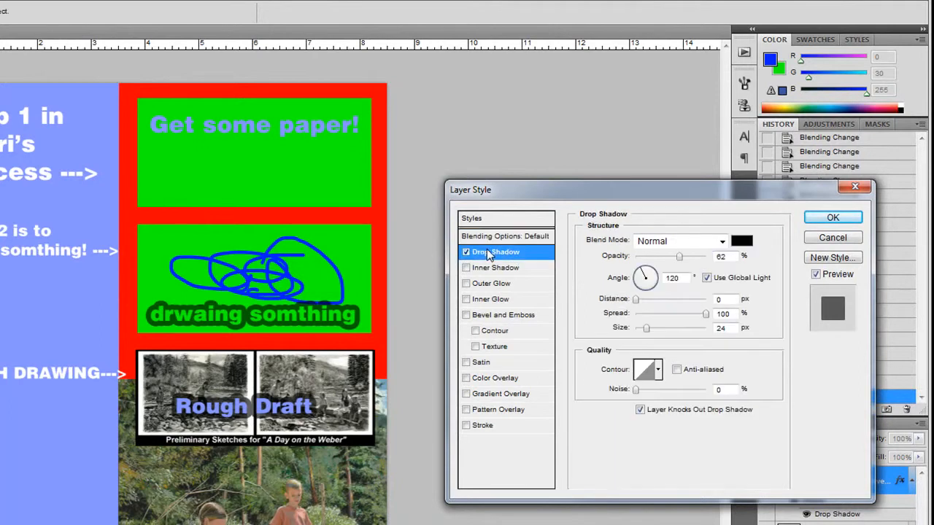
click(466, 251)
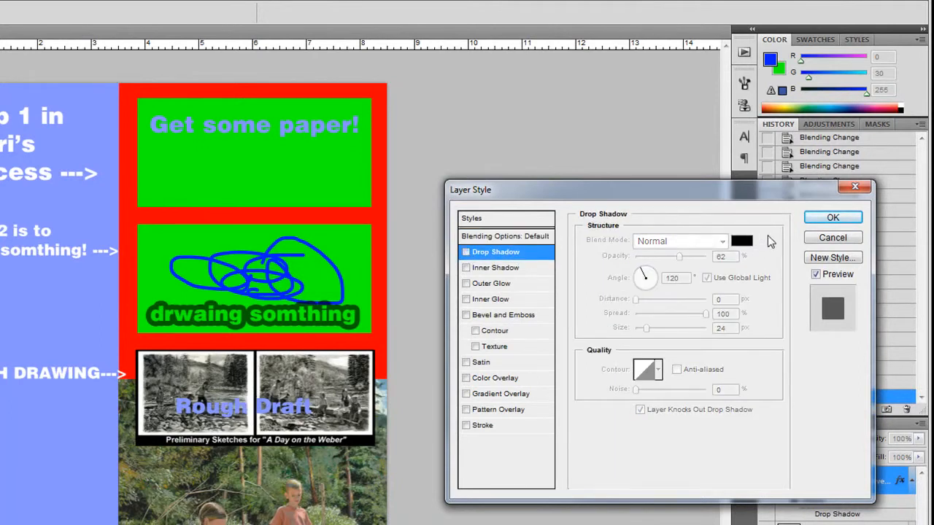
click(833, 217)
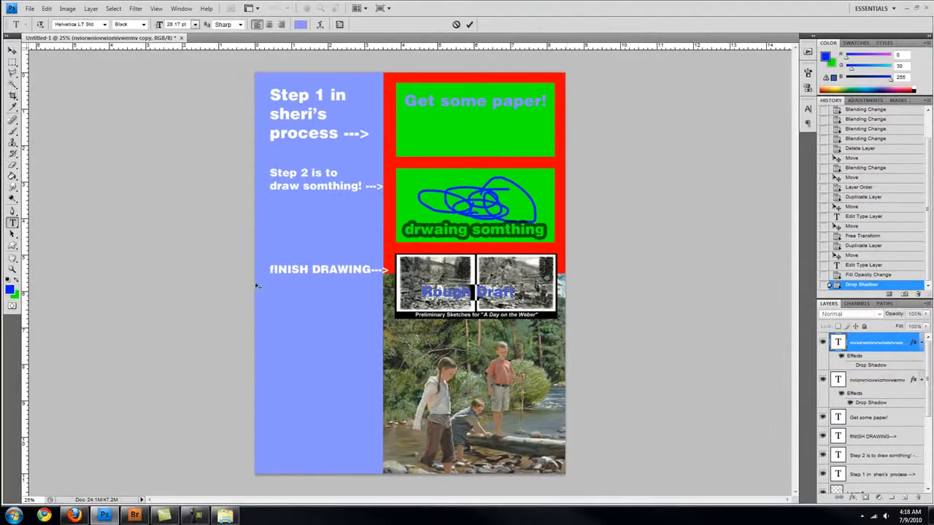
- Recolour the Rough Draft text bright yellow (R 240, G 255, B 0) and commit the text edit
click(10, 290)
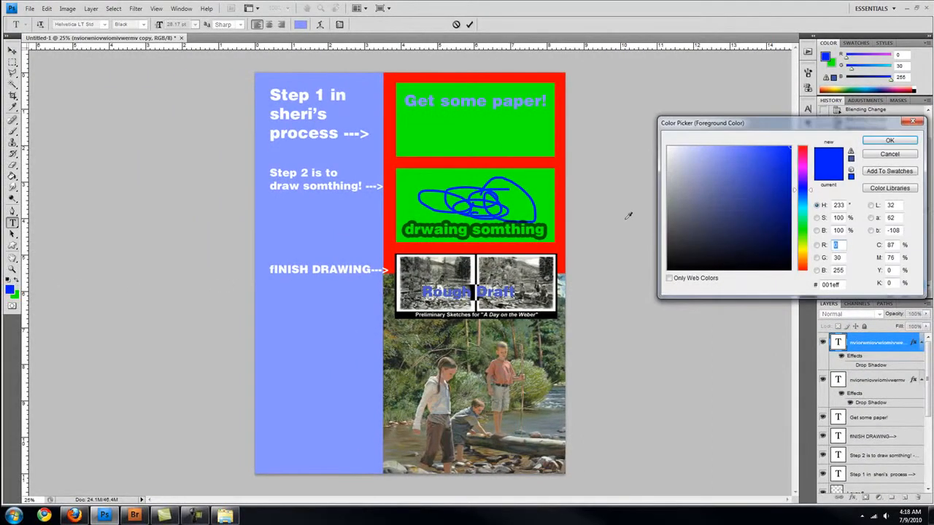
click(804, 251)
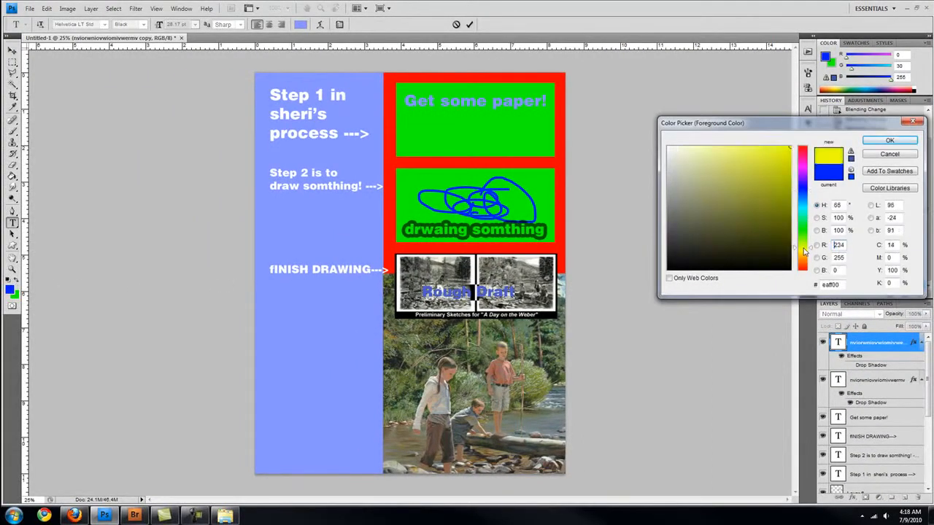
click(889, 141)
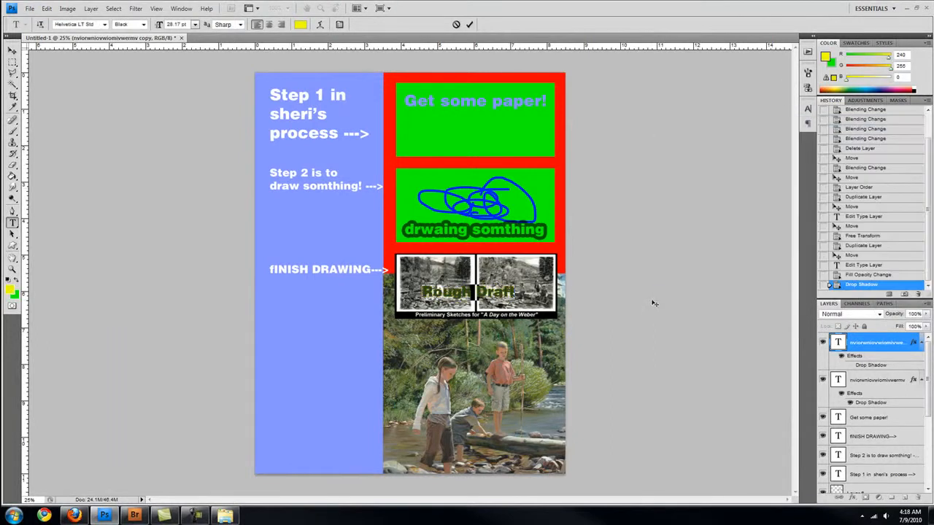
click(828, 343)
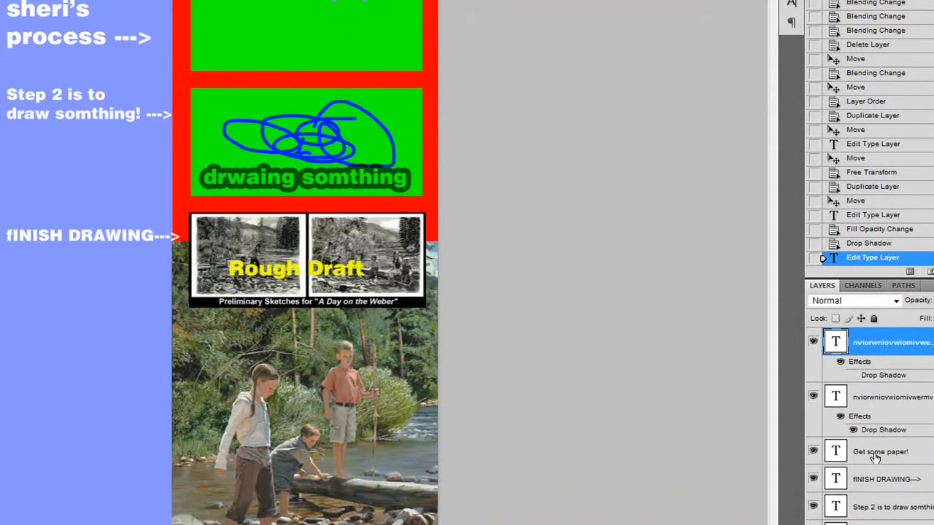
- Move the "fINISH DRAWING--->" text down so it sits level with the Rough Draft label on the sketches
click(875, 454)
click(874, 482)
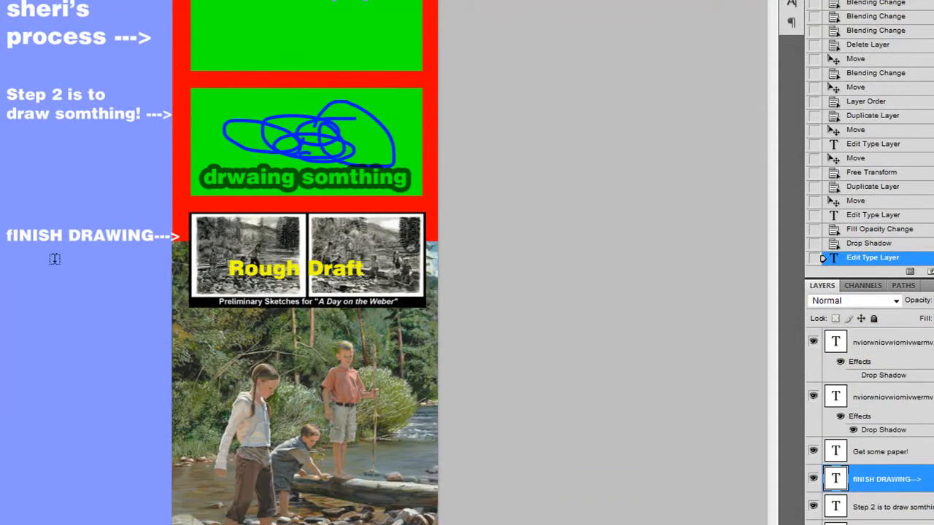
drag(46, 236, 49, 267)
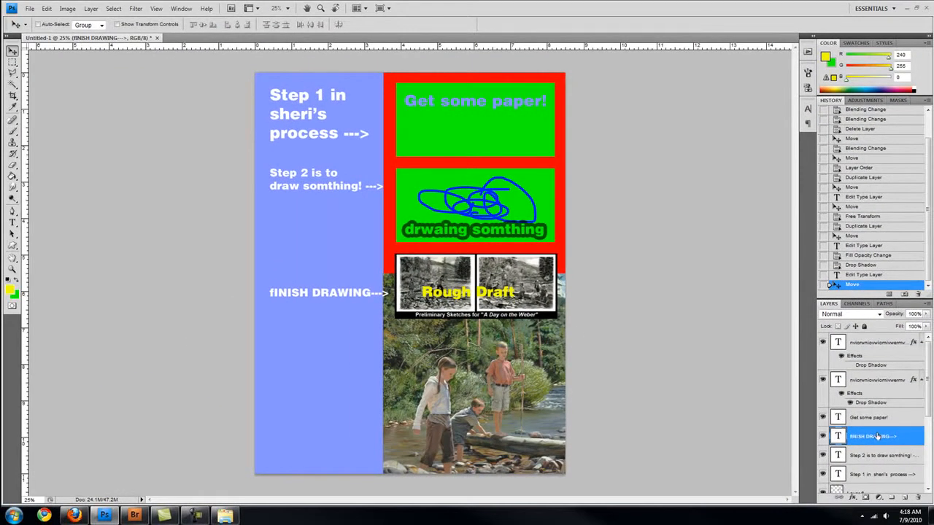
- Duplicate the "fINISH DRAWING--->" text layer
scroll(874, 449, down, 4)
scroll(872, 430, up, 2)
scroll(872, 424, down, 1)
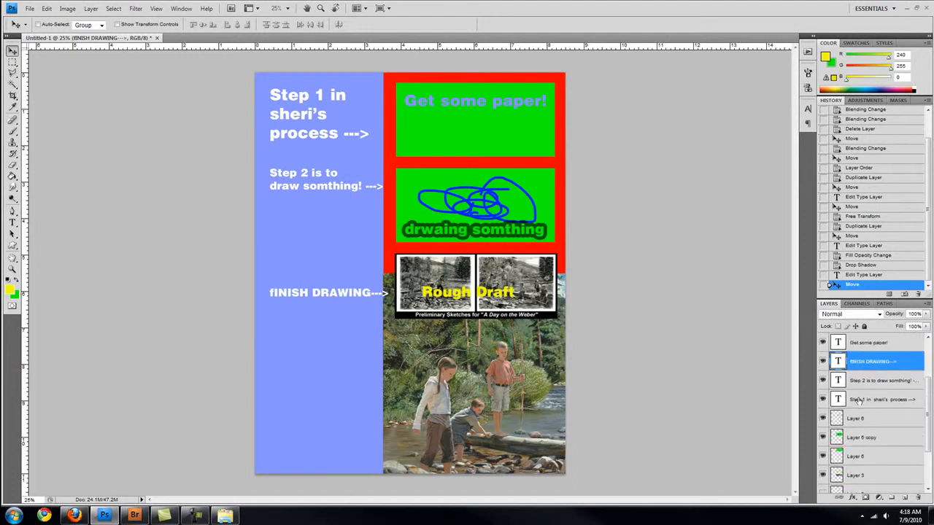
scroll(858, 401, up, 2)
scroll(858, 395, down, 2)
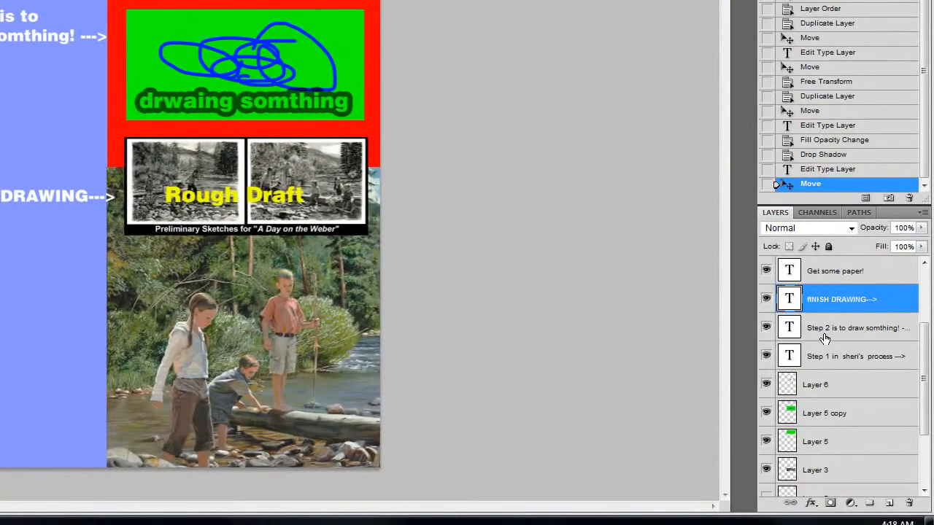
double_click(825, 300)
mouse_move(885, 300)
mouse_down()
mouse_move(892, 369)
mouse_move(868, 487)
mouse_move(890, 504)
mouse_up()
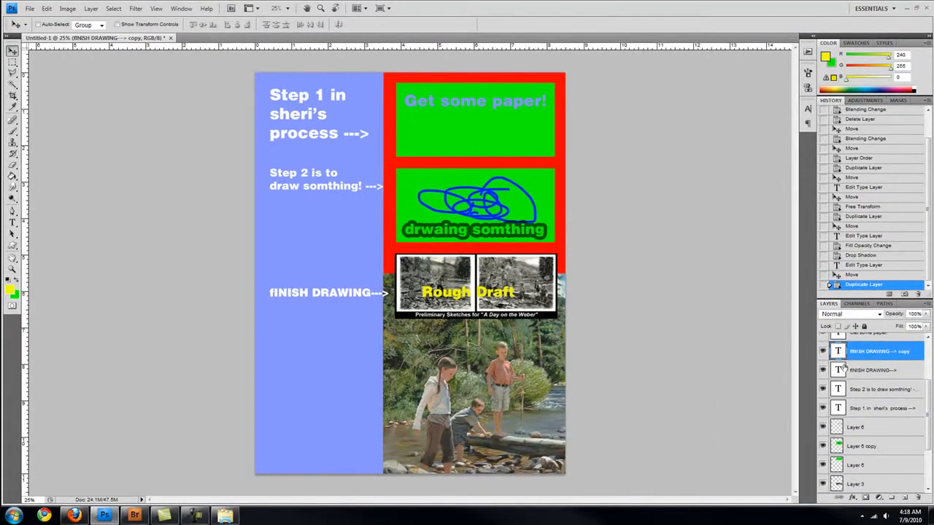
- Identify the layer holding the Rough Draft text by toggling its visibility, and rename it "Rough draft"
scroll(864, 366, up, 4)
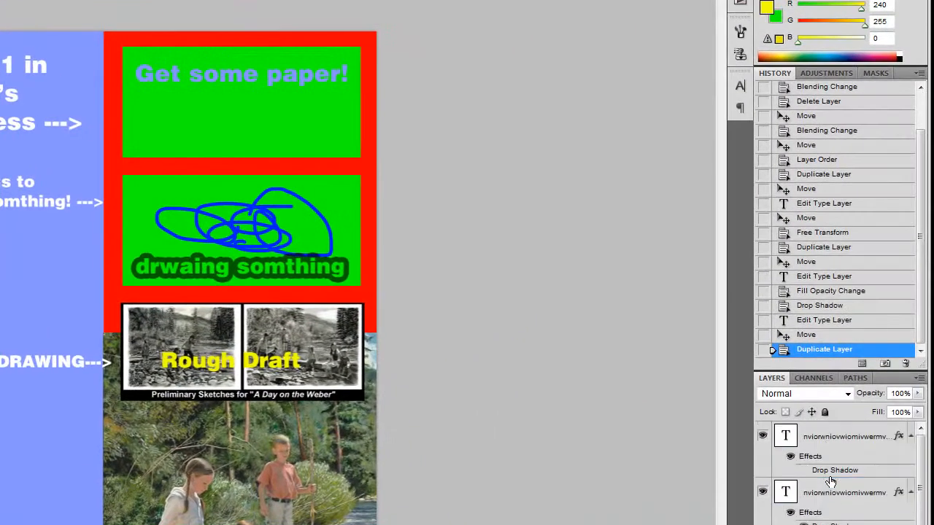
click(762, 437)
click(762, 437)
double_click(819, 438)
text(Rough draft)
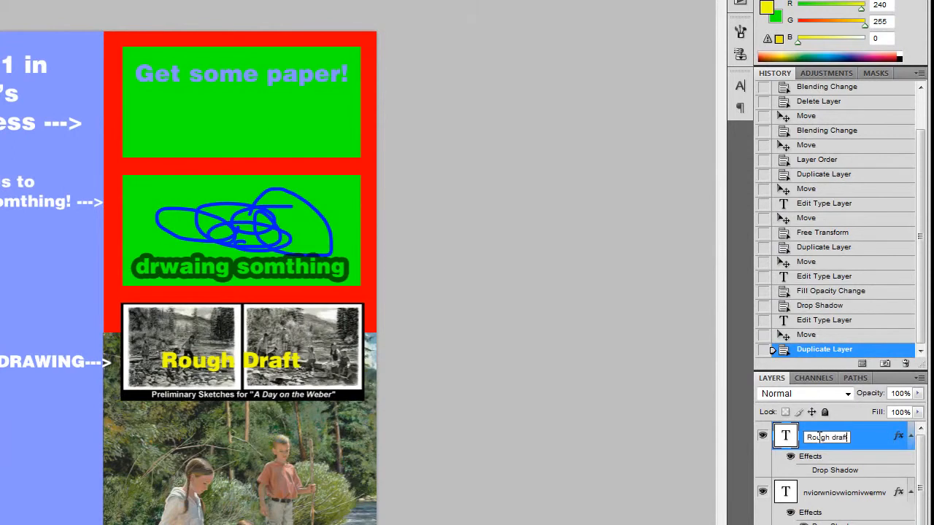
key(Return)
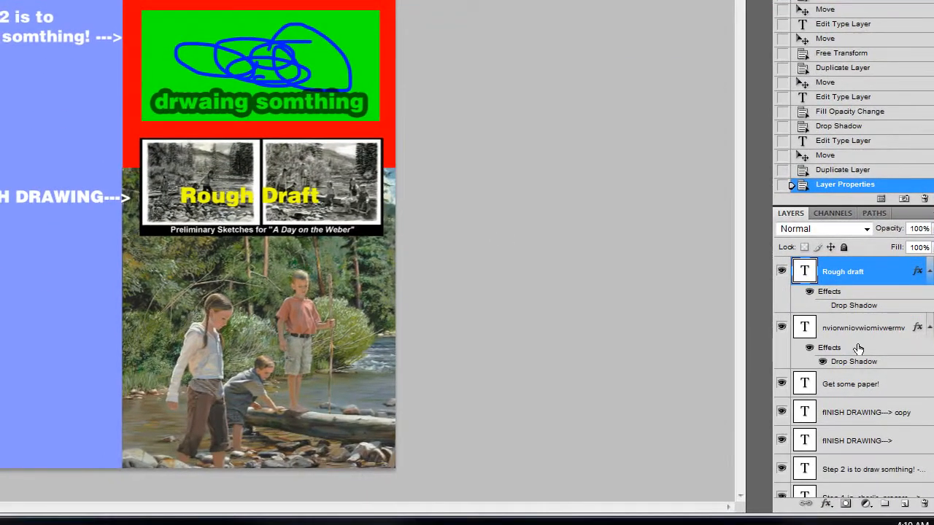
- Find the preliminary sketches layer, Layer 3, by toggling its visibility, and duplicate it
scroll(887, 356, down, 3)
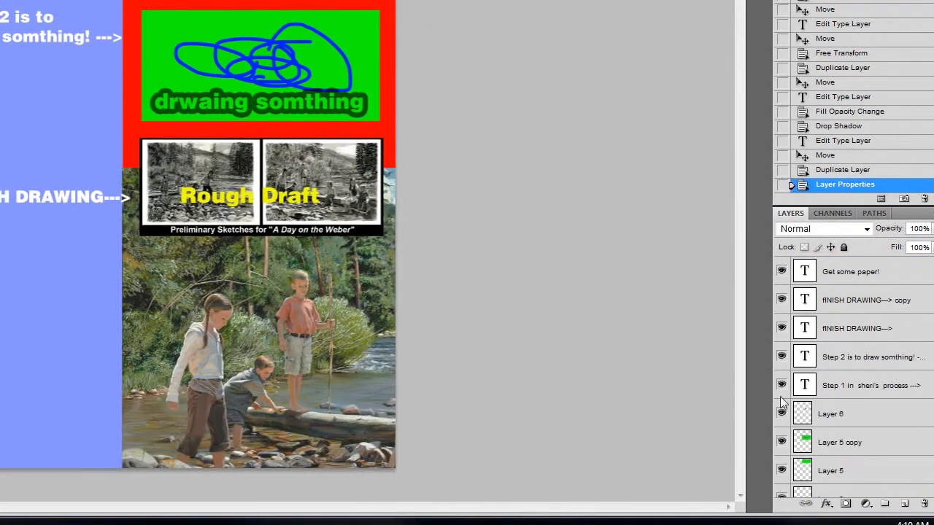
scroll(781, 401, down, 4)
click(824, 376)
click(781, 371)
click(782, 371)
drag(818, 375, 905, 501)
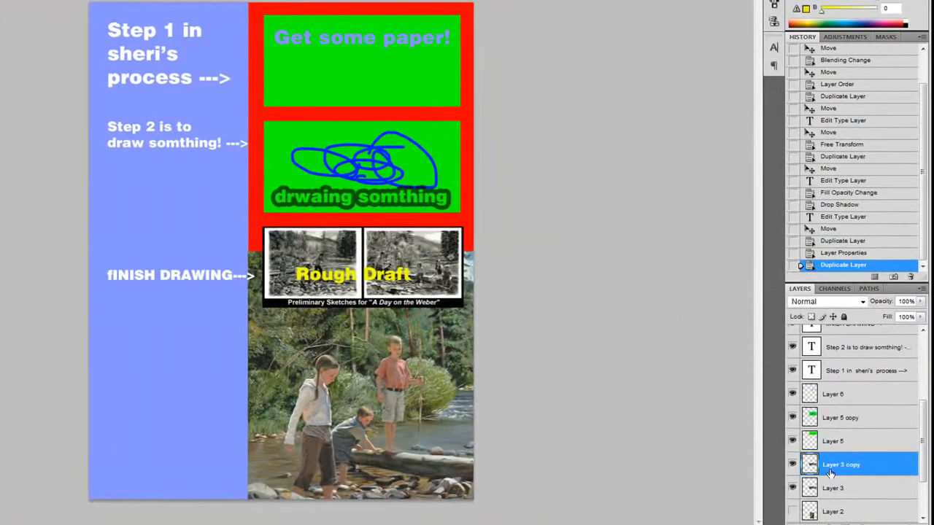
drag(654, 402, 654, 377)
drag(583, 379, 795, 503)
- Try to move the Rough draft label, the copied "fINISH DRAWING--->" text and the copied sketches down together, and undo the move
scroll(833, 467, up, 5)
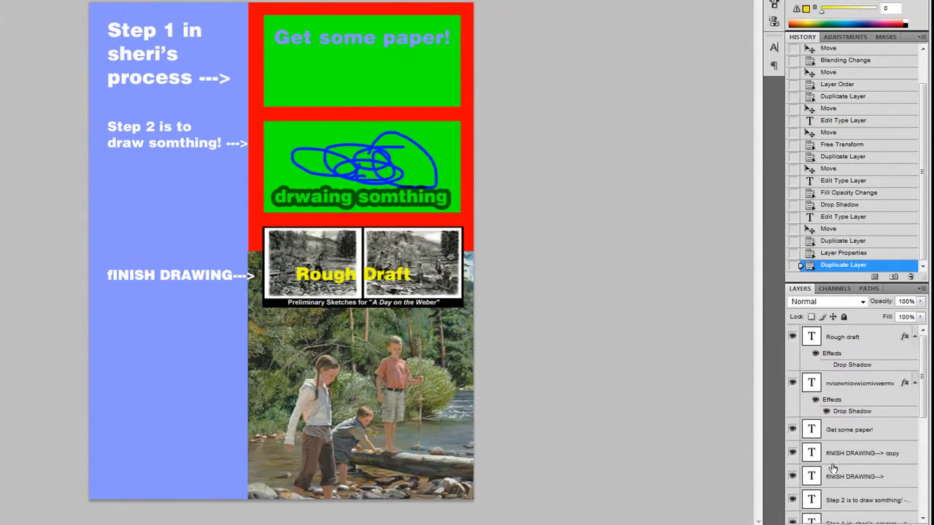
scroll(888, 443, down, 5)
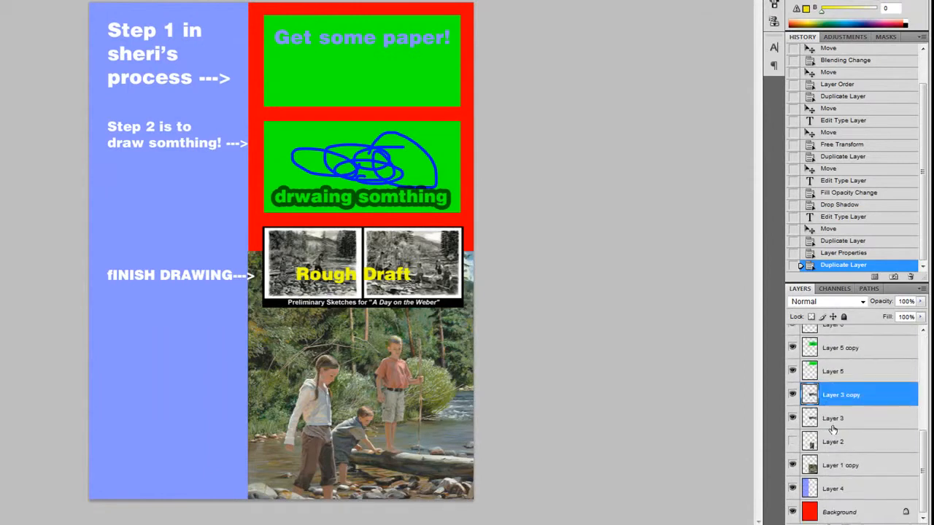
scroll(858, 398, up, 6)
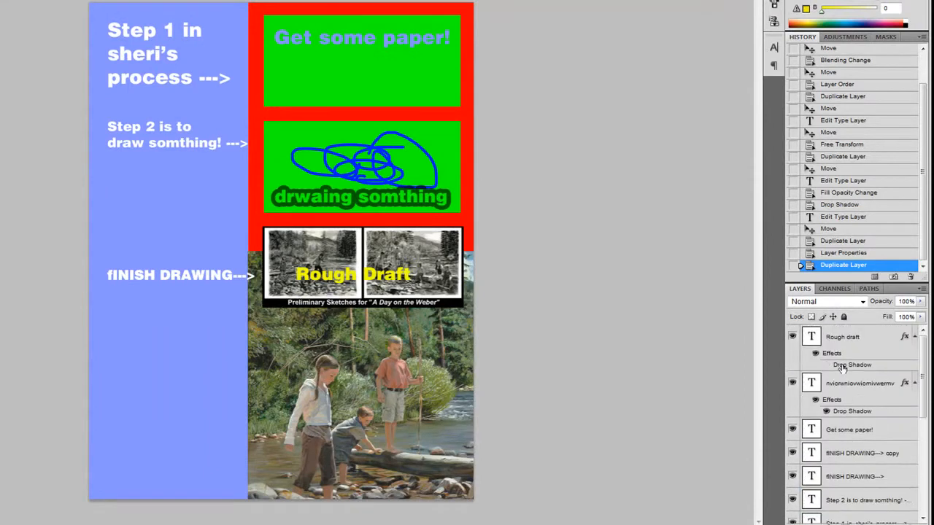
click(838, 343)
scroll(853, 366, down, 5)
scroll(851, 383, up, 5)
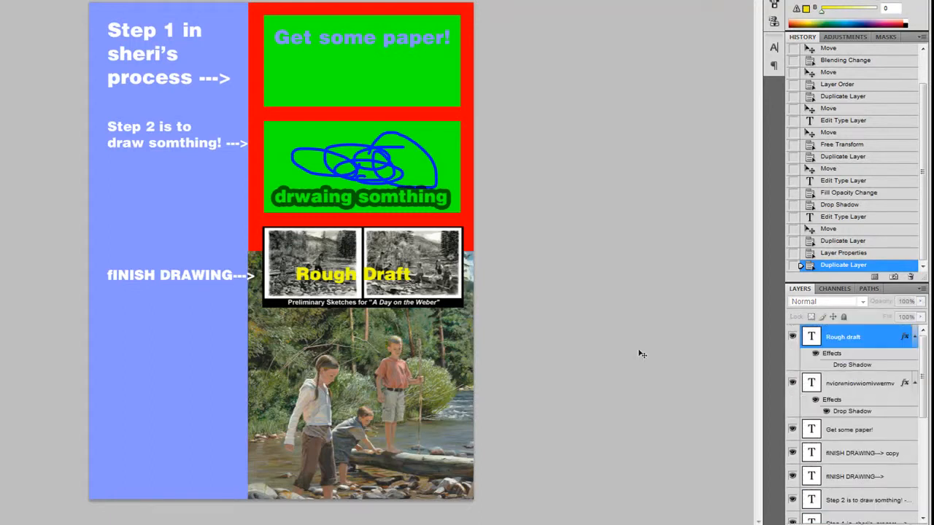
ctrl+click(848, 454)
scroll(849, 445, down, 5)
scroll(849, 431, up, 5)
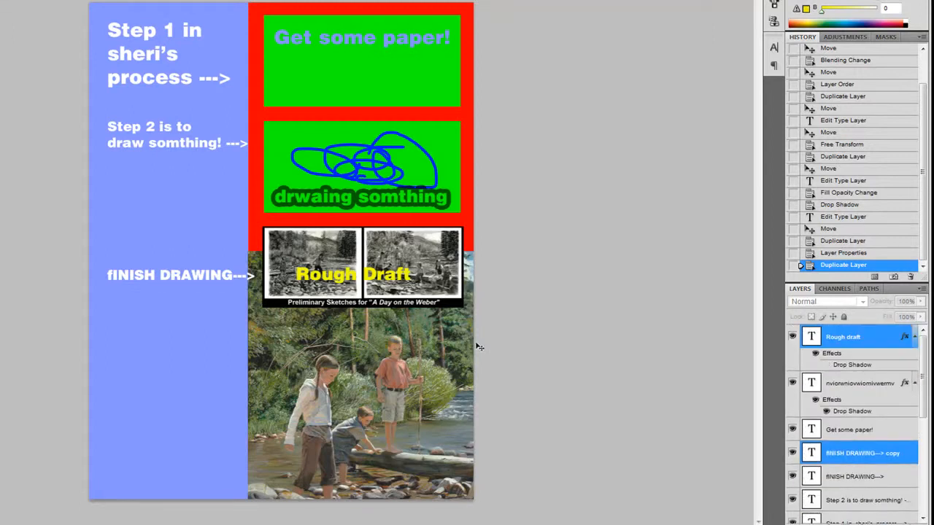
drag(411, 334, 406, 435)
key(ctrl+z)
- Duplicate the Rough draft text layer and collapse the effects lists of the styled text layers
click(841, 345)
drag(854, 341, 889, 521)
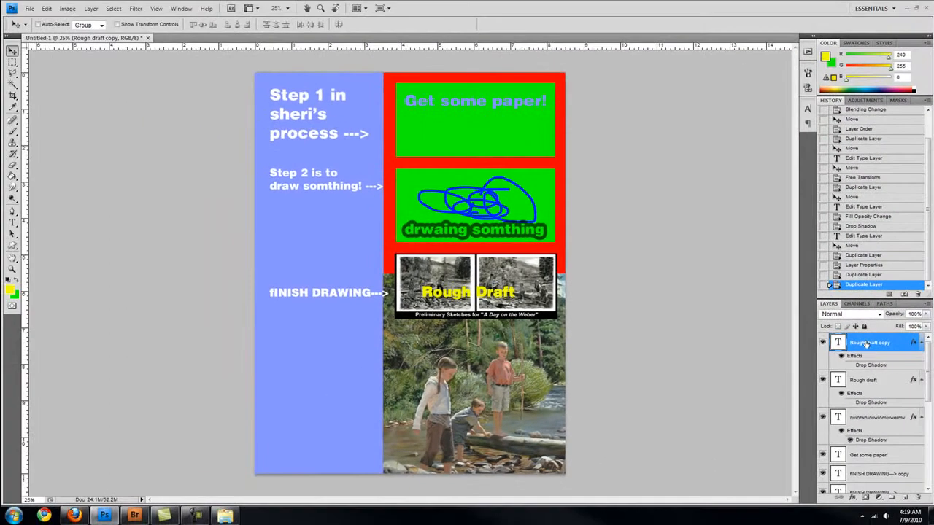
click(866, 381)
click(921, 380)
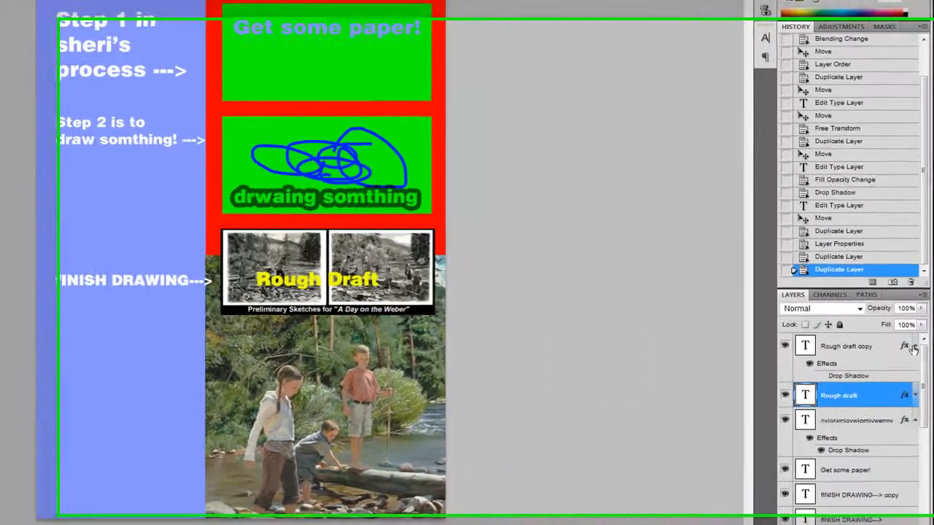
click(913, 400)
- Select the Rough draft copy, the "fINISH DRAWING--->" copy and Layer 3 copy together and move them directly below the originals
click(846, 351)
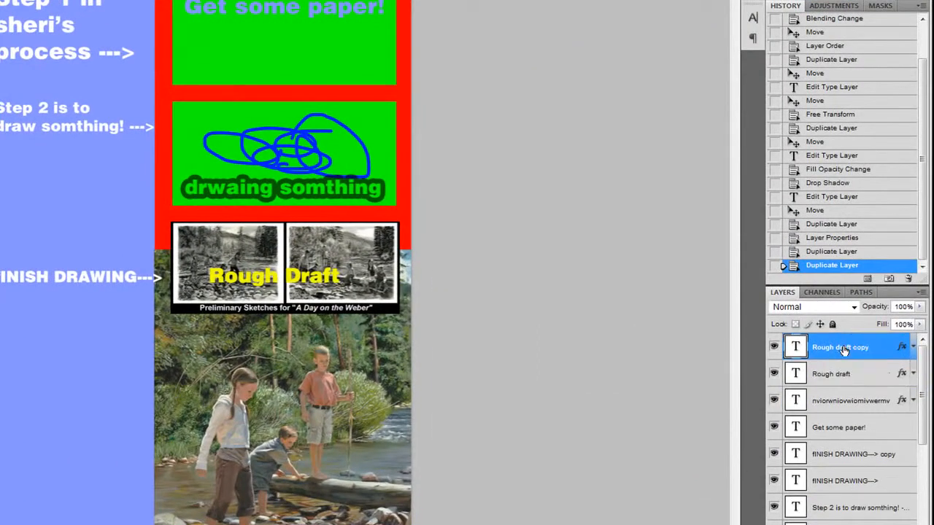
scroll(844, 373, down, 1)
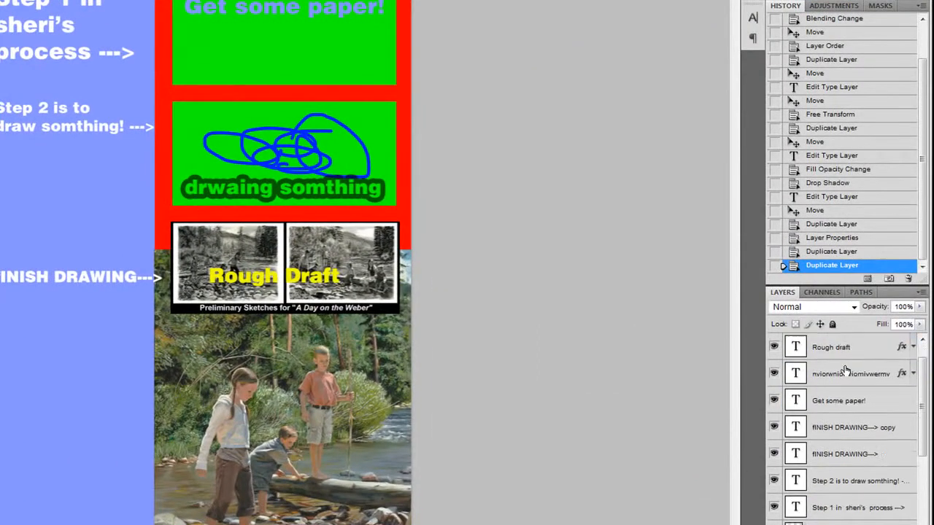
ctrl+click(839, 432)
scroll(839, 427, up, 1)
scroll(835, 427, down, 5)
click(832, 430)
scroll(832, 437, up, 5)
click(833, 349)
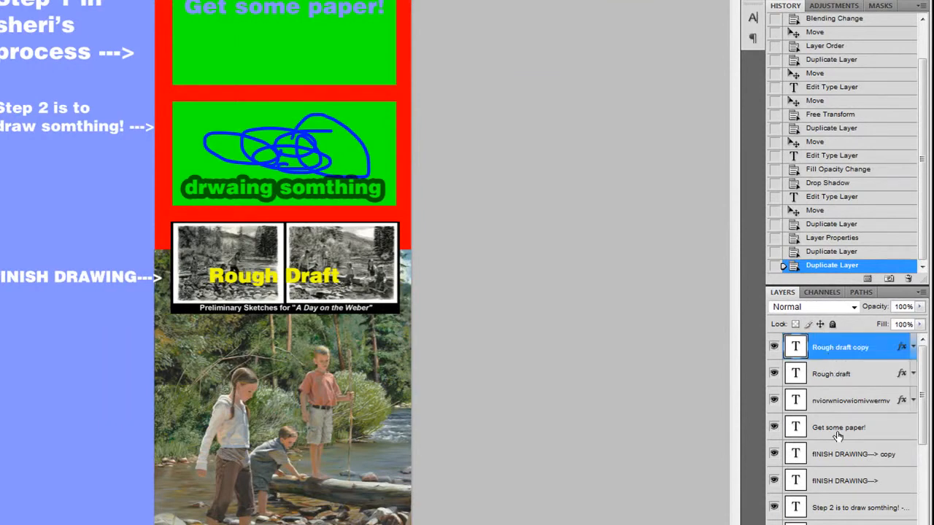
ctrl+click(834, 455)
scroll(835, 458, down, 3)
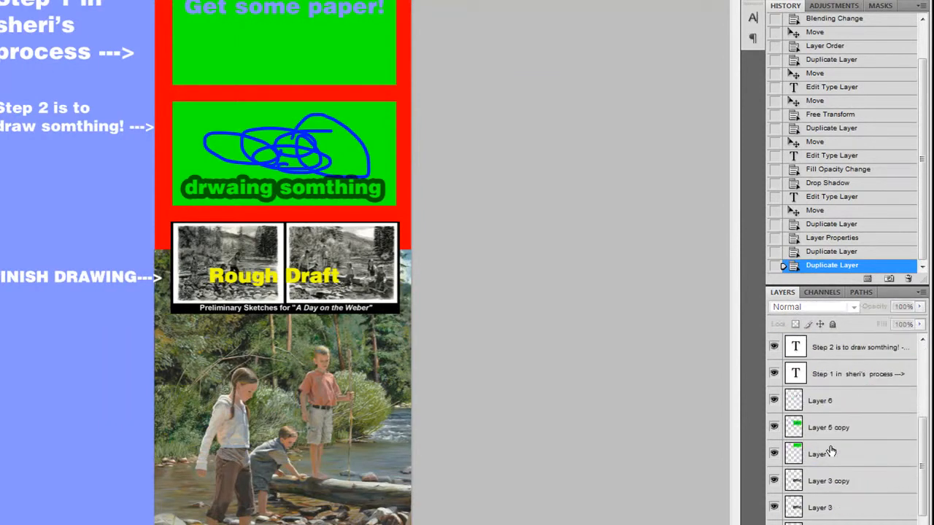
ctrl+click(827, 482)
drag(453, 291, 459, 402)
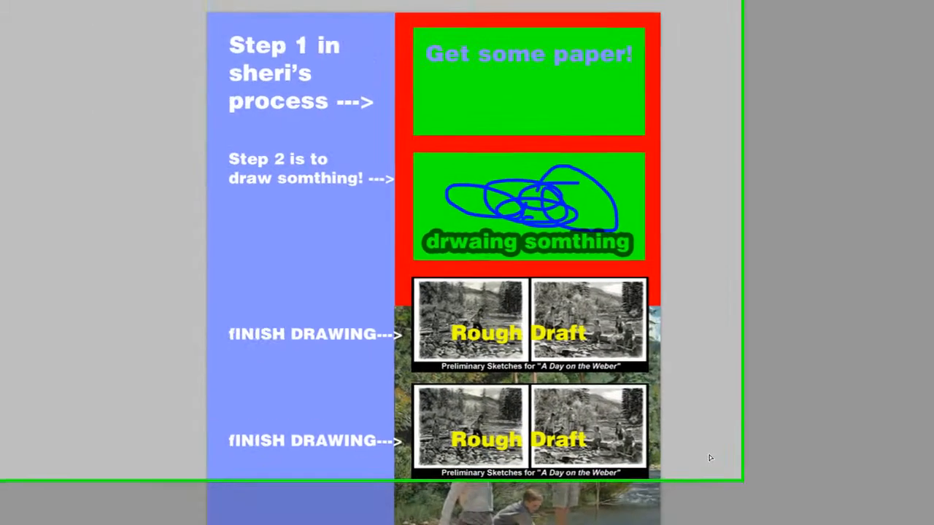
- Change the wording of the lower "fINISH DRAWING--->" copy to "Now we R done--->"
key(t)
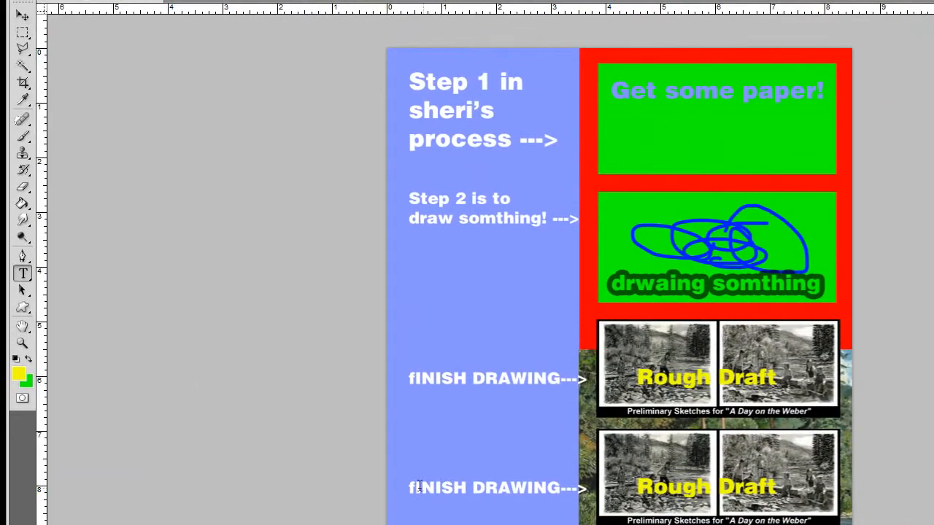
mouse_move(410, 487)
mouse_down()
mouse_move(587, 488)
mouse_move(561, 496)
mouse_up()
text(Now we )
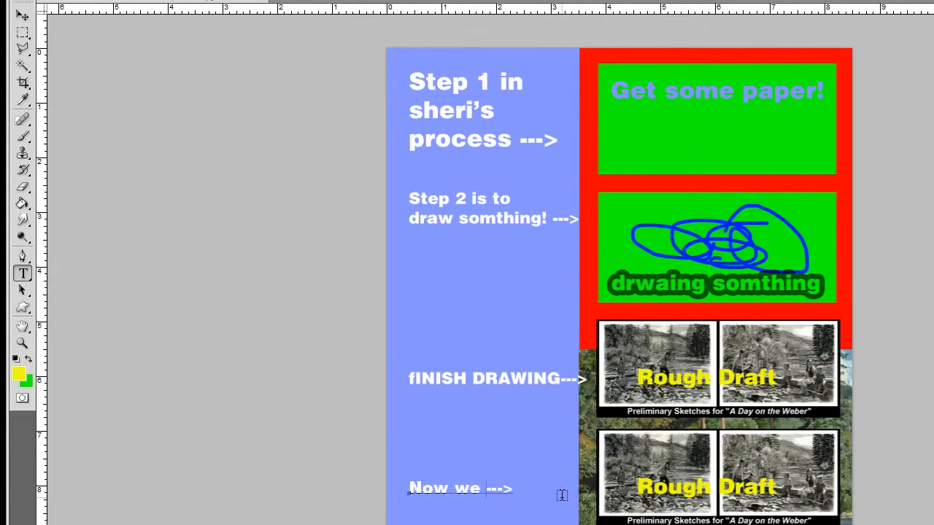
text(R done)
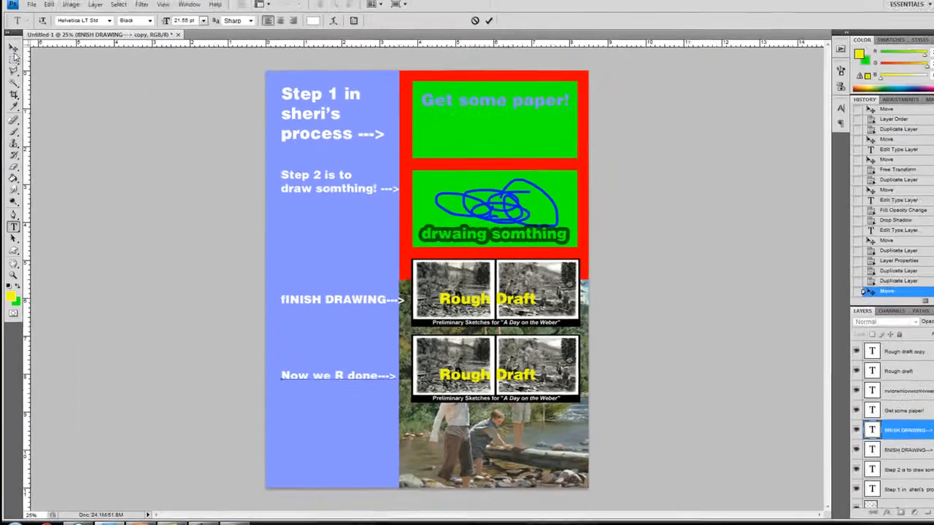
click(22, 15)
- Replace the Rough Draft label on the lower sketches with "DONE" followed by a long row of exclamation marks
key(t)
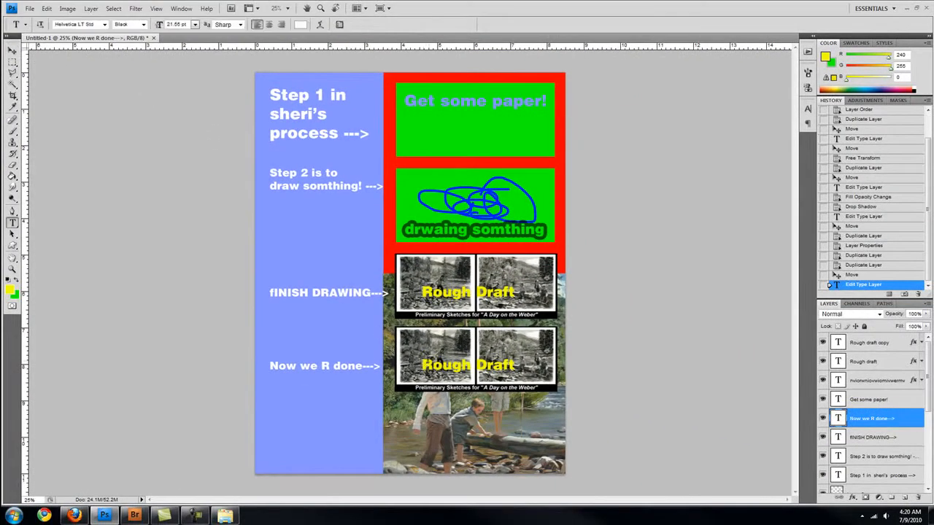
triple_click(486, 365)
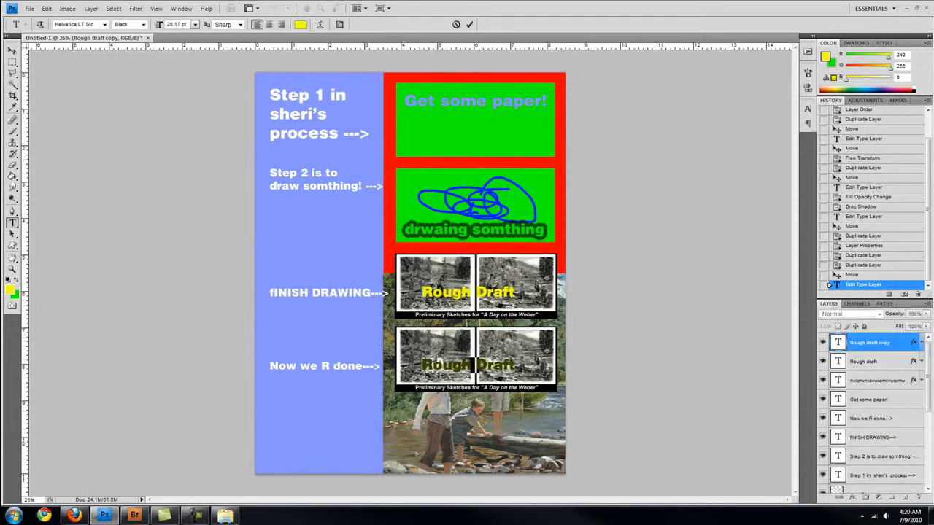
click(444, 365)
key(ctrl+a)
text(DONE!!!!)
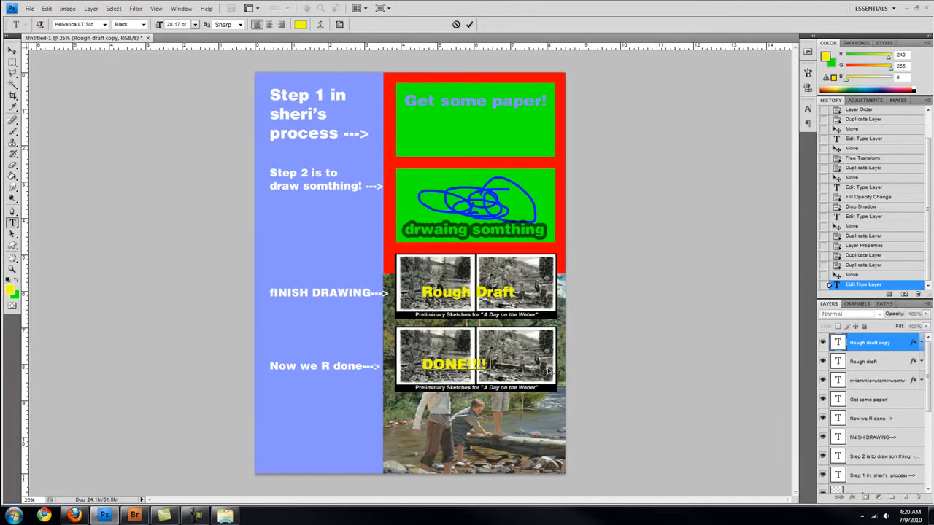
text(!!!!!!!)
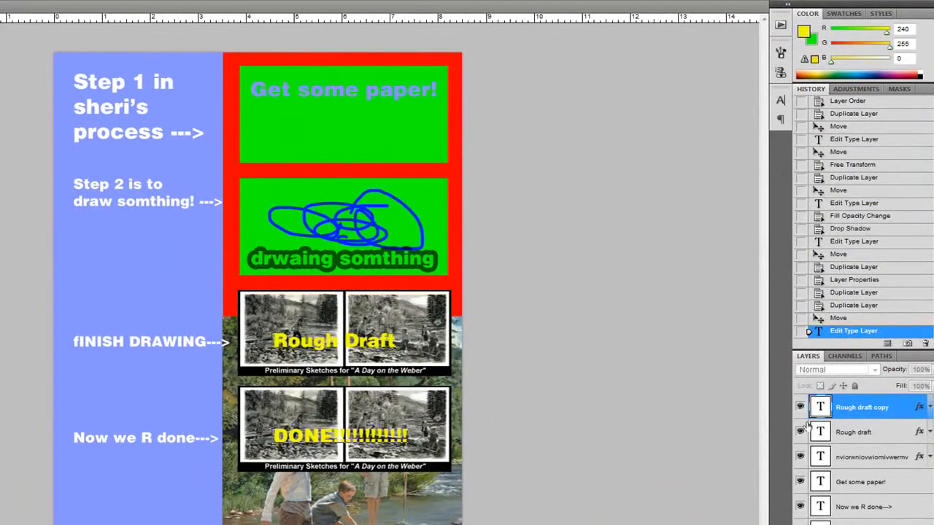
click(848, 410)
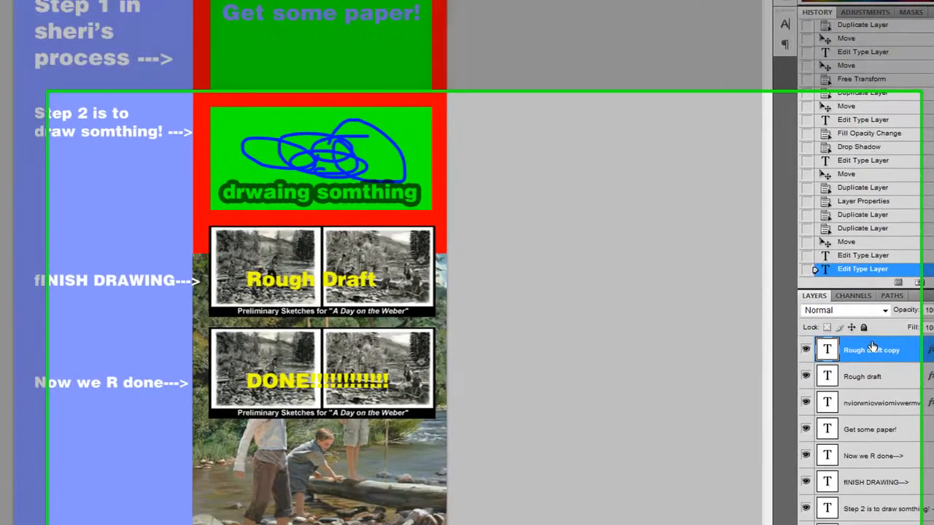
scroll(886, 406, down, 3)
scroll(910, 278, down, 1)
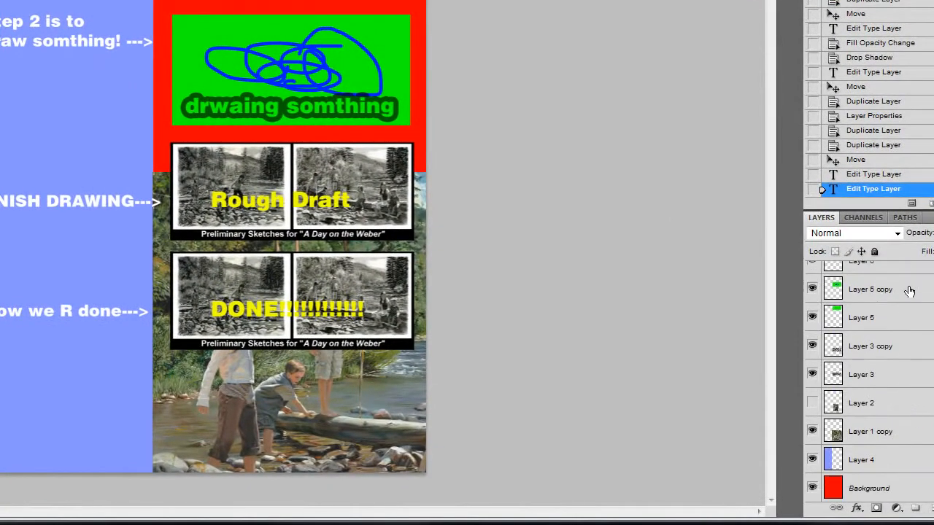
- Try scaling down all layers above Layer 4 together with Free Transform, and step back in history to the last type edit
shift+click(881, 436)
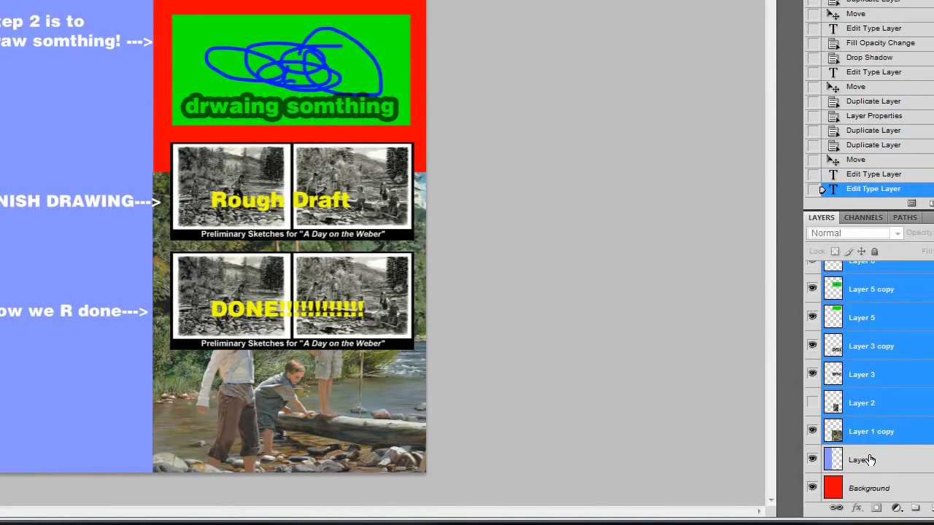
key(ctrl+t)
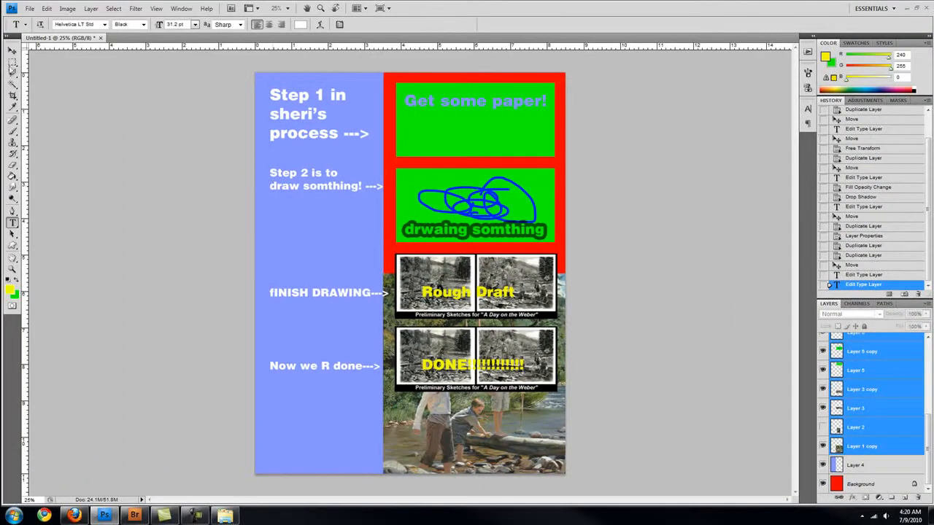
click(46, 8)
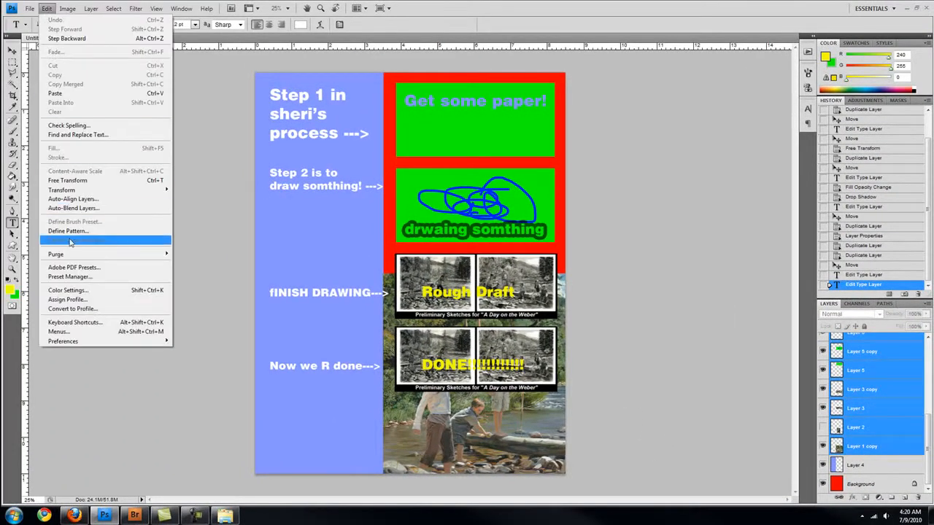
click(67, 181)
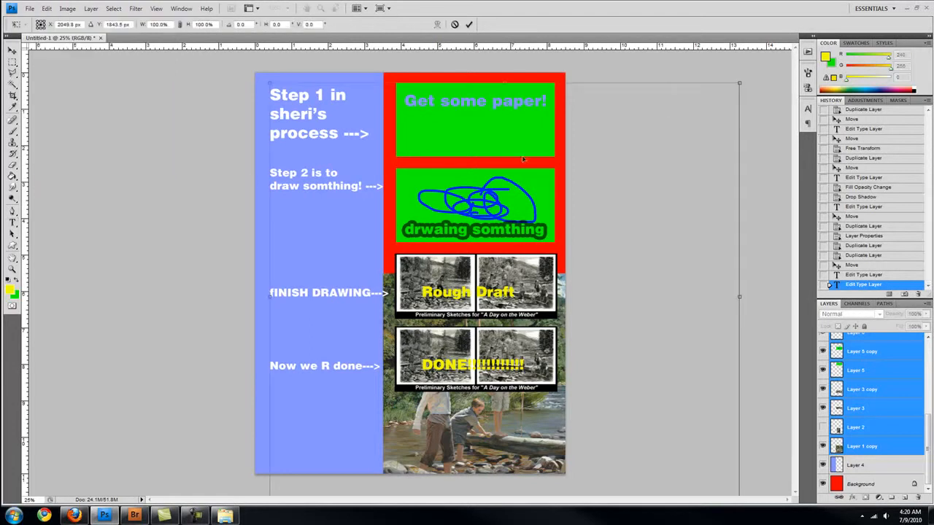
drag(738, 82, 687, 134)
drag(789, 179, 739, 222)
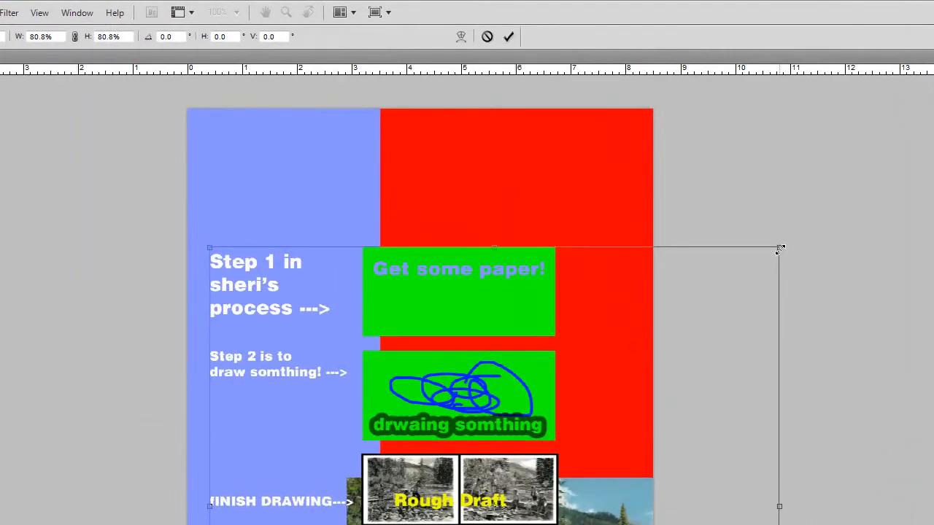
drag(780, 250, 674, 229)
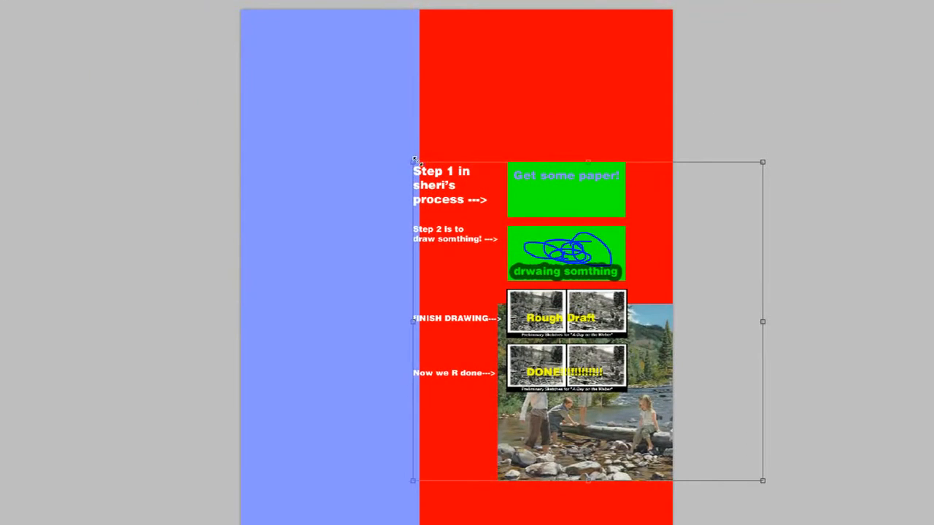
drag(413, 159, 256, 19)
drag(763, 482, 740, 460)
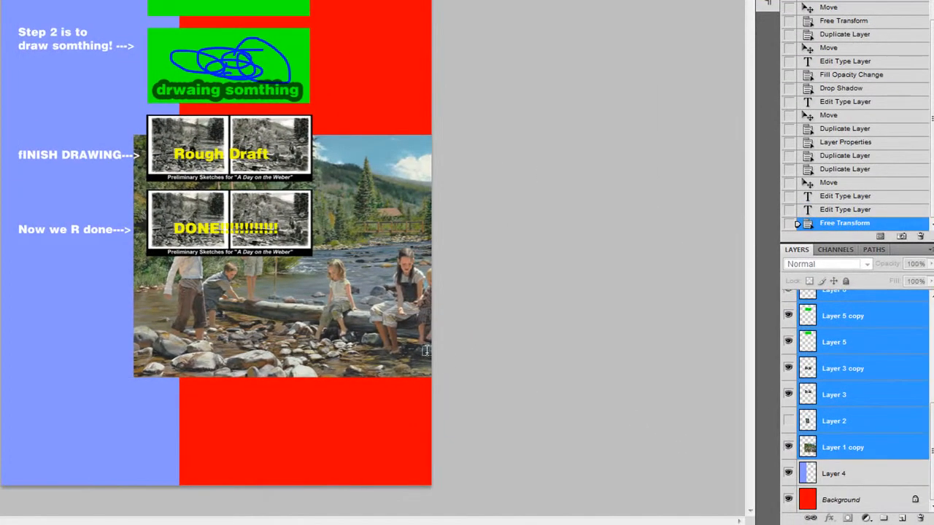
click(863, 449)
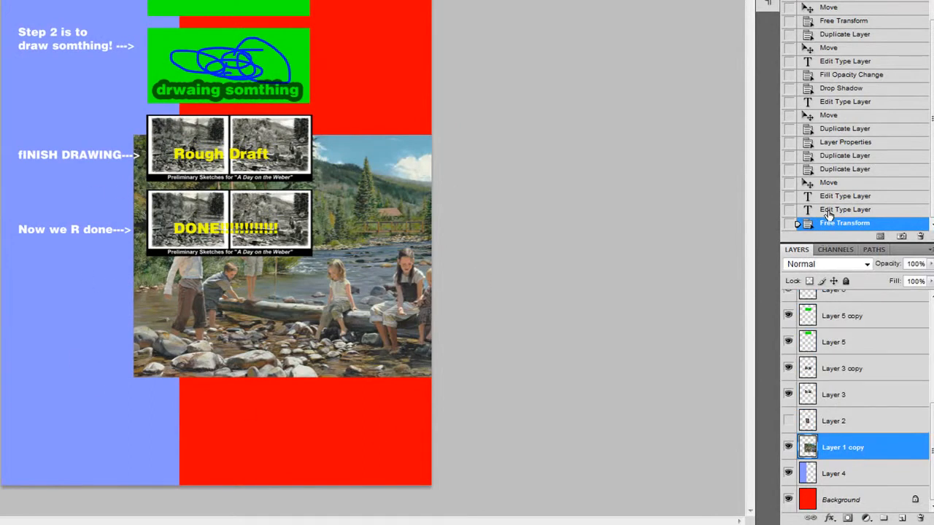
click(828, 210)
- Show the Layer 2 photo collage and hide Layer 1 copy
scroll(838, 402, down, 3)
scroll(838, 403, down, 2)
click(838, 448)
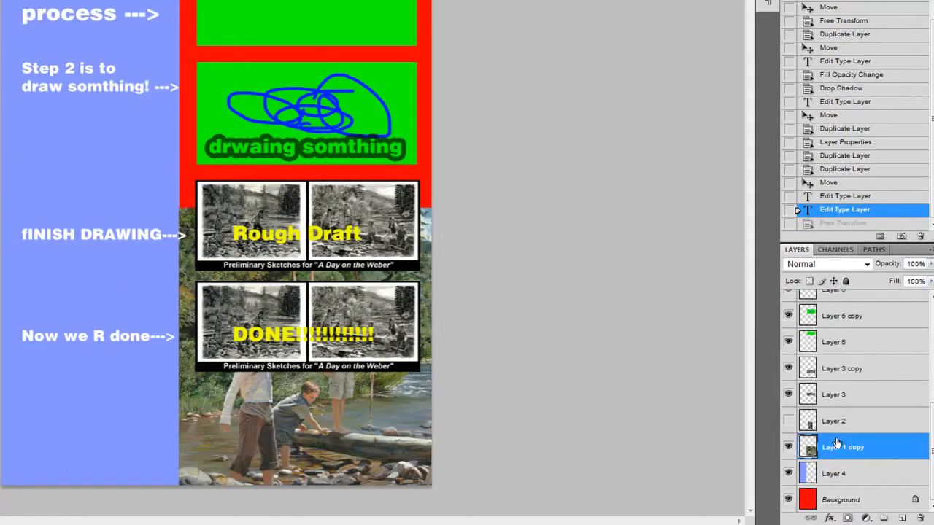
click(788, 421)
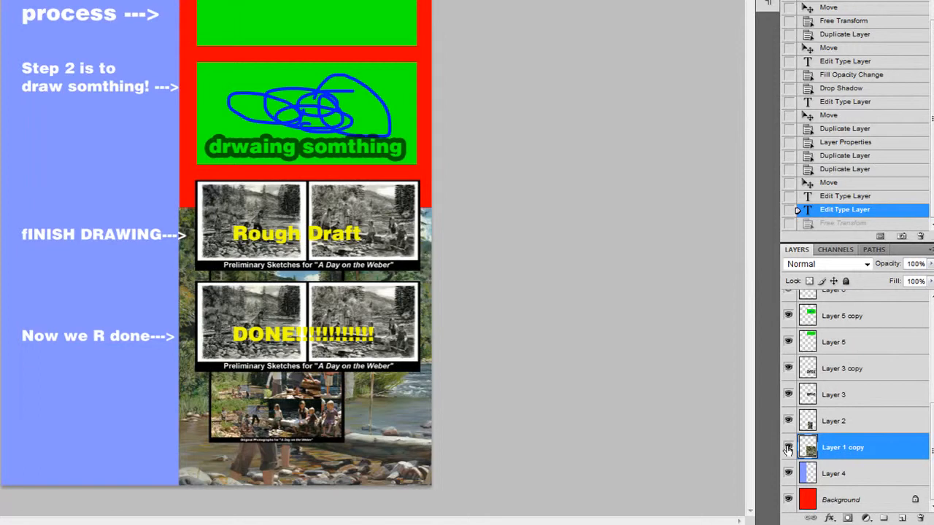
click(788, 448)
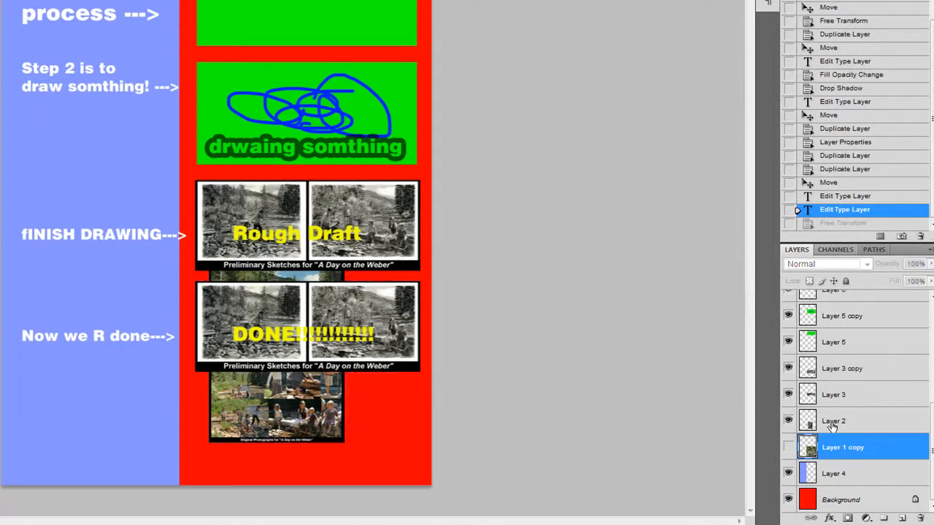
- Scale down all layers from Layer 2 up to Rough draft copy together and place them near the page top, pictures just inside the red area
click(832, 423)
scroll(830, 408, up, 5)
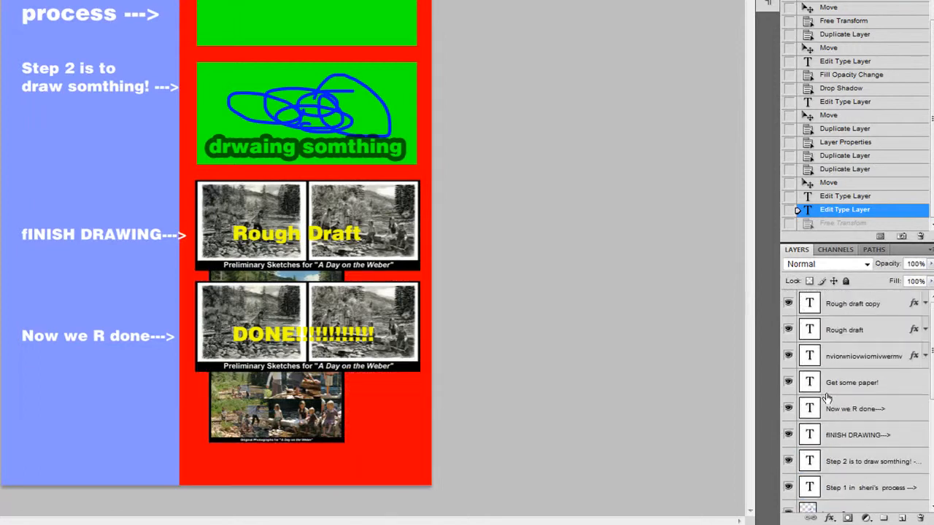
shift+click(846, 303)
scroll(837, 435, down, 5)
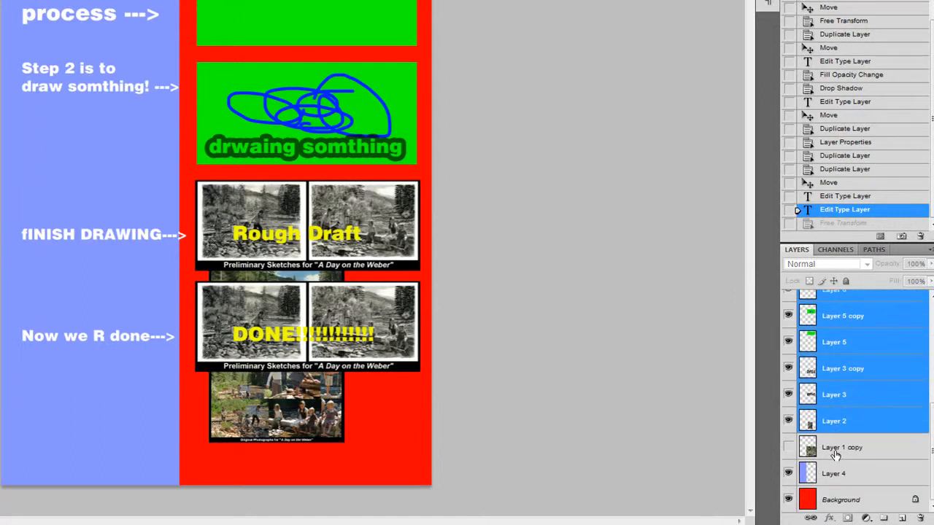
key(ctrl+t)
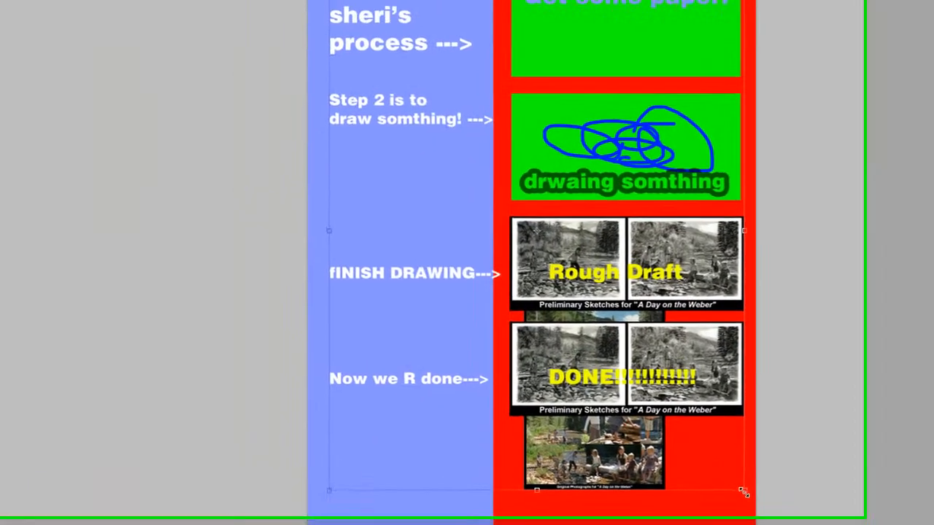
drag(421, 443, 397, 414)
drag(791, 471, 686, 339)
drag(635, 293, 556, 162)
drag(677, 326, 623, 241)
drag(574, 161, 756, 425)
drag(663, 329, 625, 285)
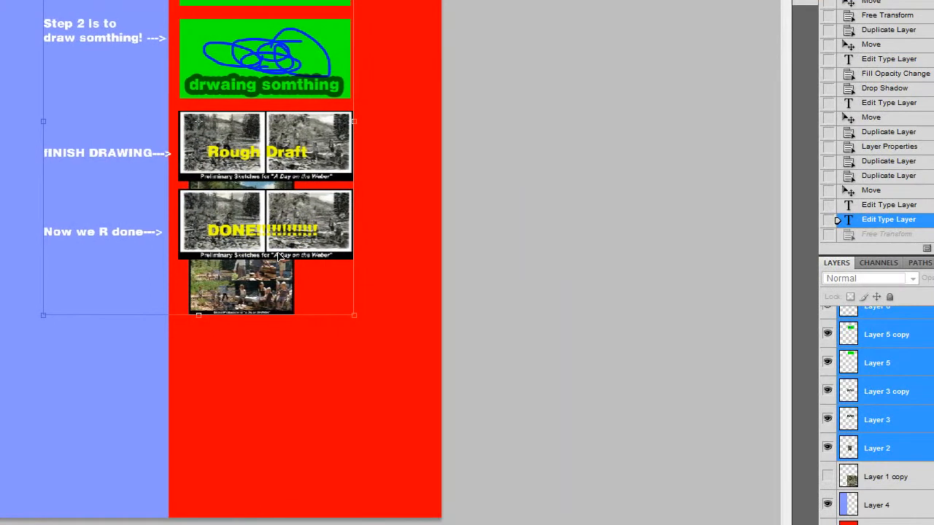
drag(280, 256, 283, 257)
key(Return)
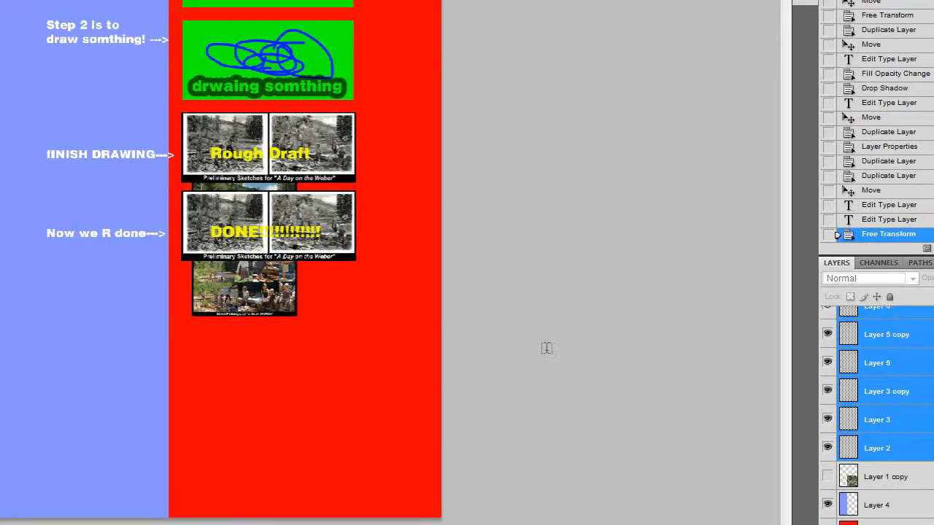
click(887, 484)
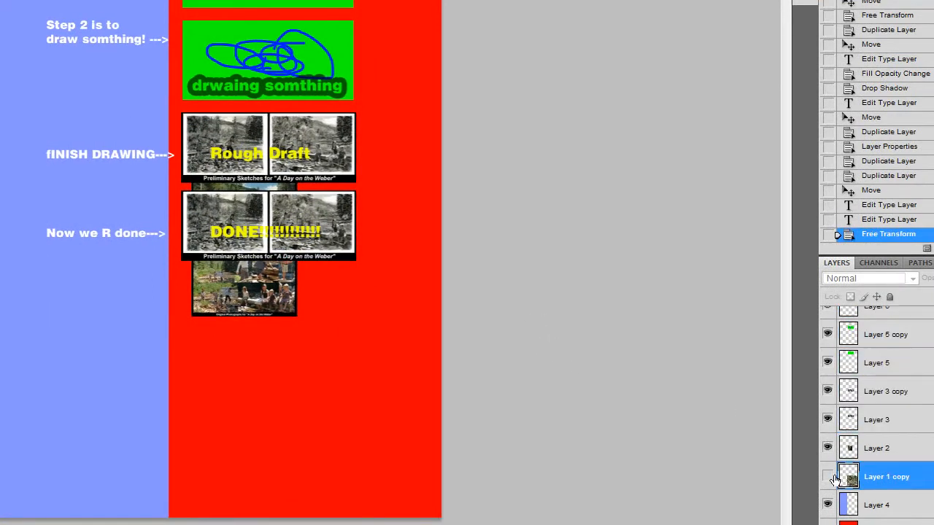
click(828, 476)
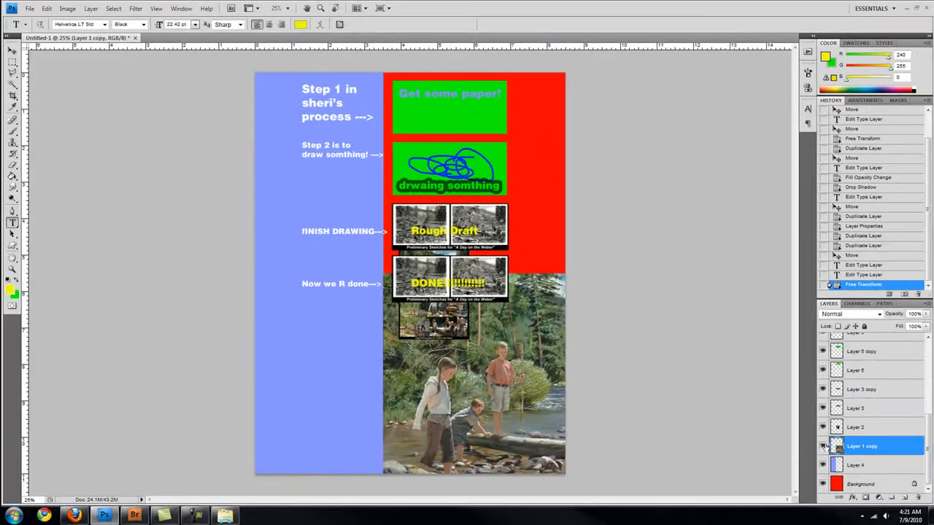
click(823, 446)
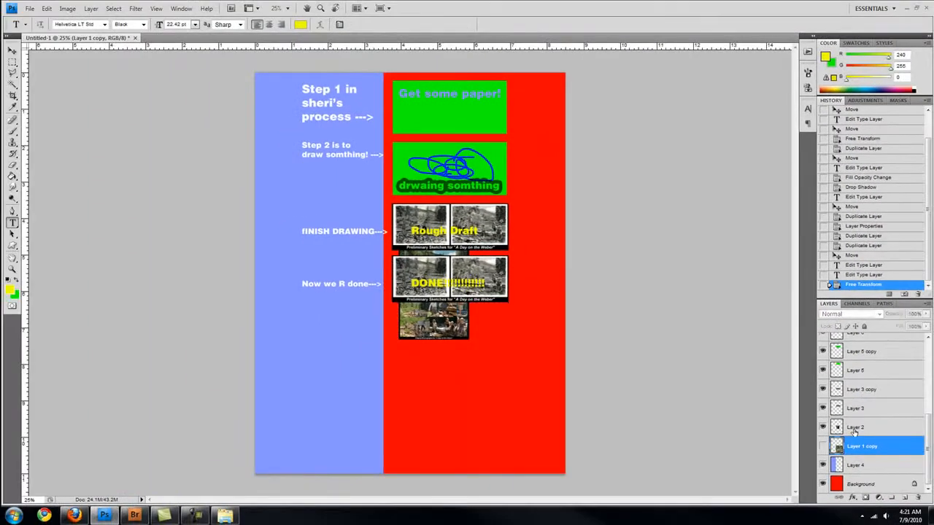
- Move the Layer 2 photo collage directly below the DONE sketches, lined up with their left edge
click(855, 427)
key(v)
drag(531, 337, 521, 389)
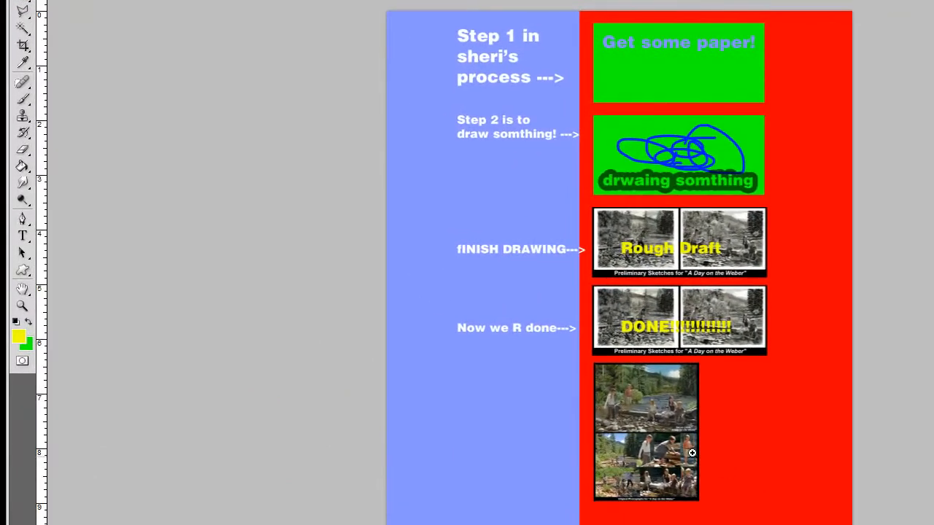
key(z)
click(663, 446)
click(662, 446)
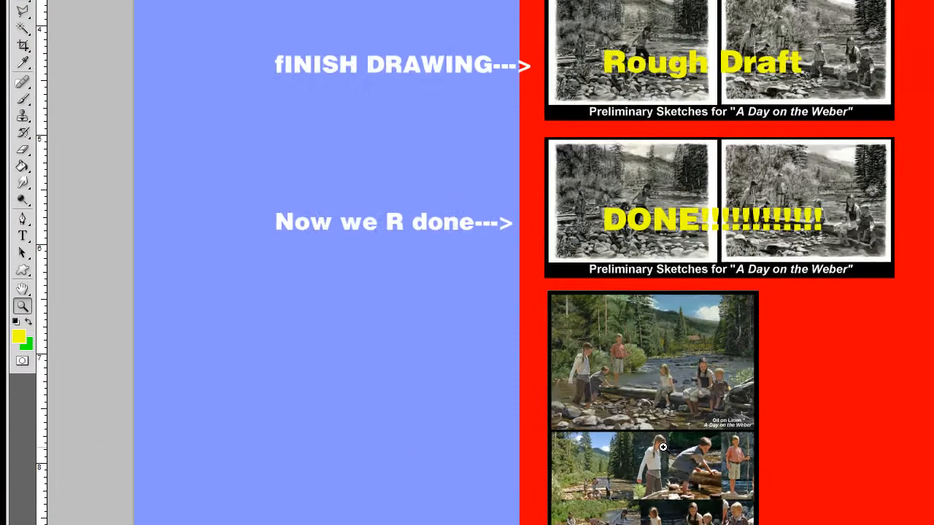
click(663, 446)
drag(683, 461, 735, 407)
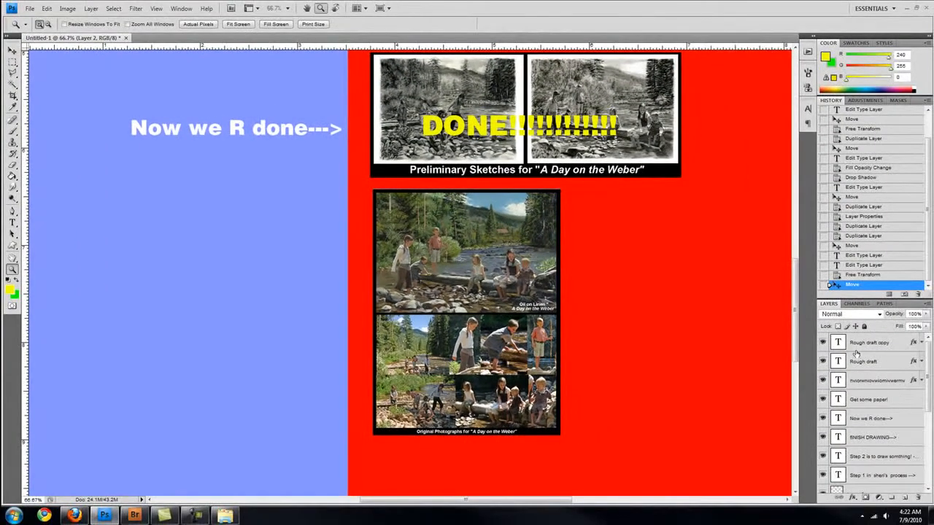
- Try adding a new line of placeholder text in the blue column beside the photo collage
key(t)
click(122, 210)
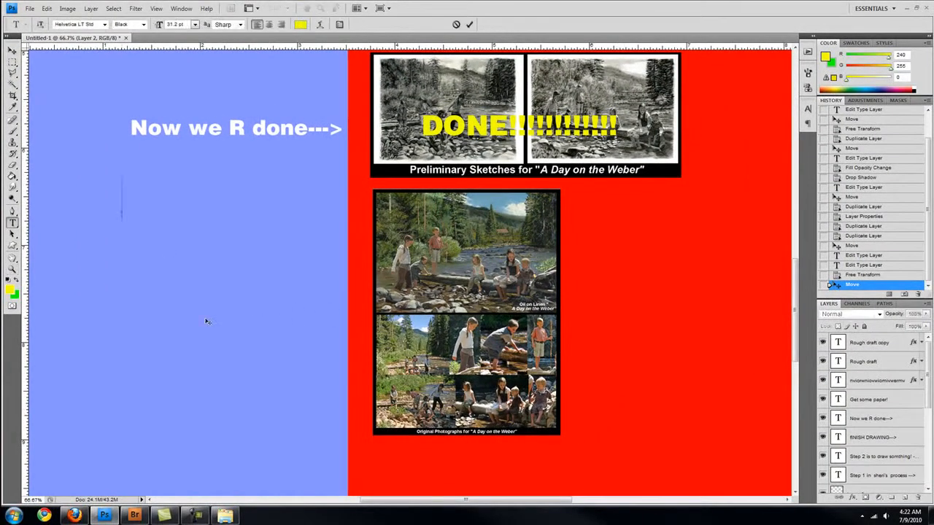
text(fvewglwpglkwp[)
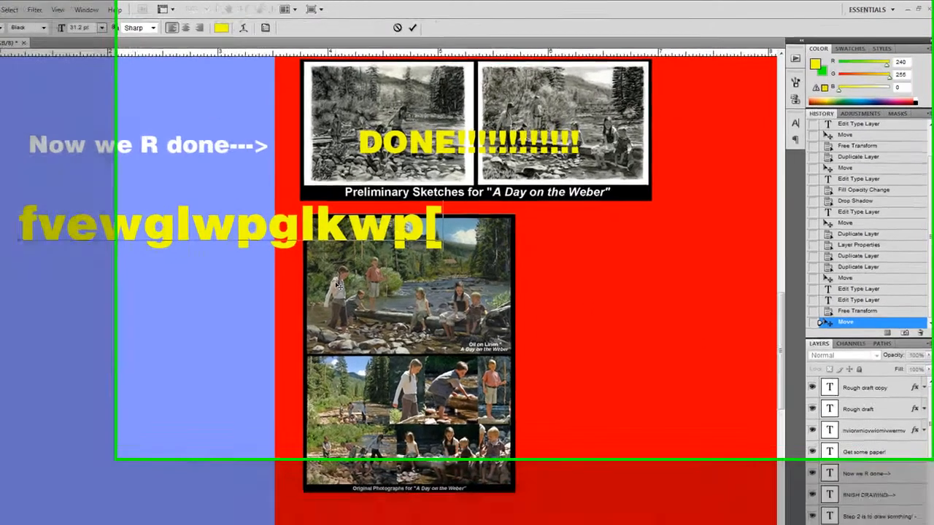
scroll(895, 346, down, 3)
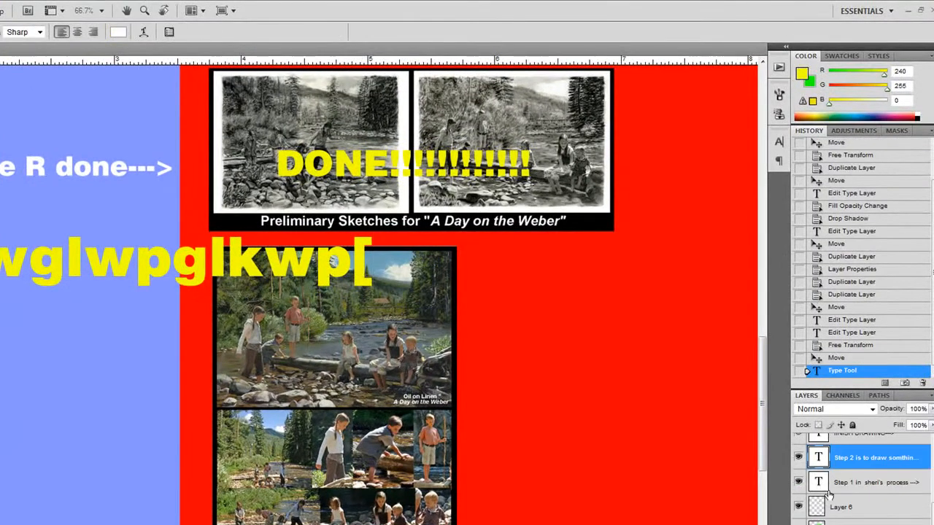
key(Escape)
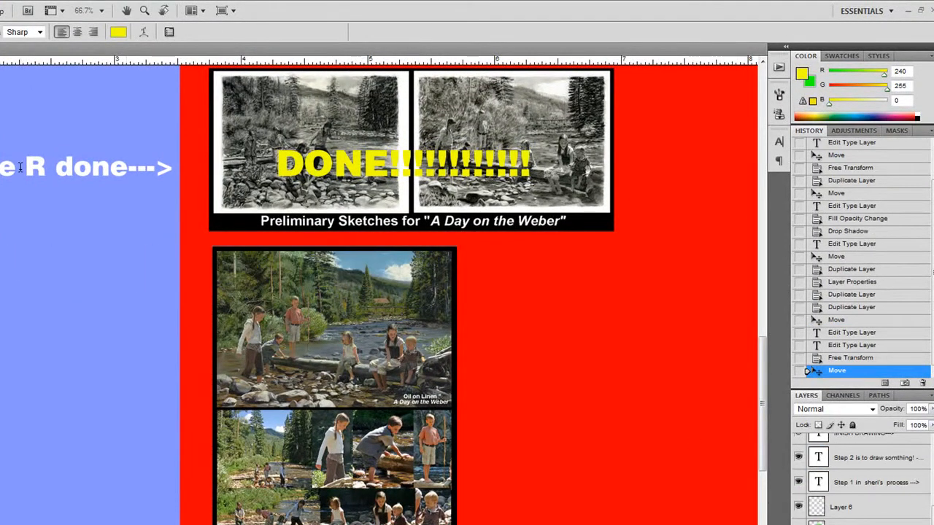
- Duplicate the "Now we R done--->" text layer and move the copy down beside the photo collage, near the page's left edge
click(60, 169)
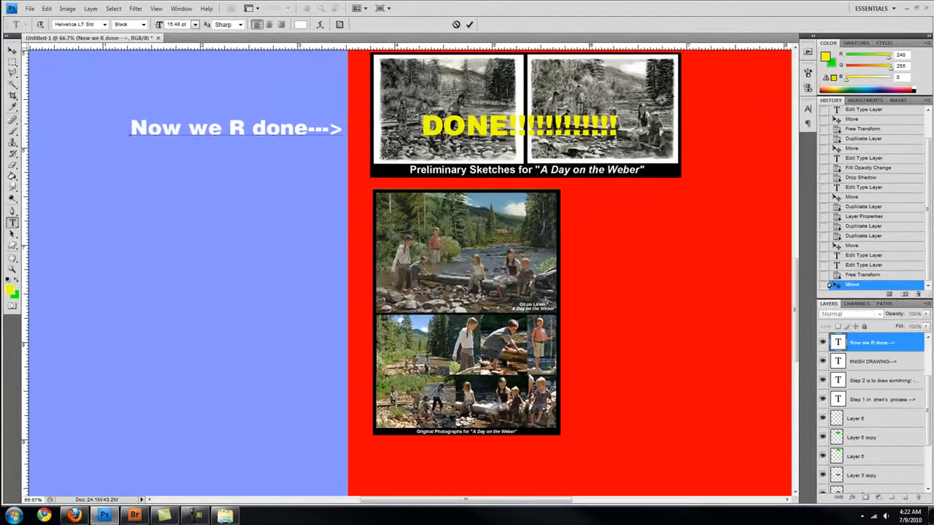
drag(883, 349, 904, 498)
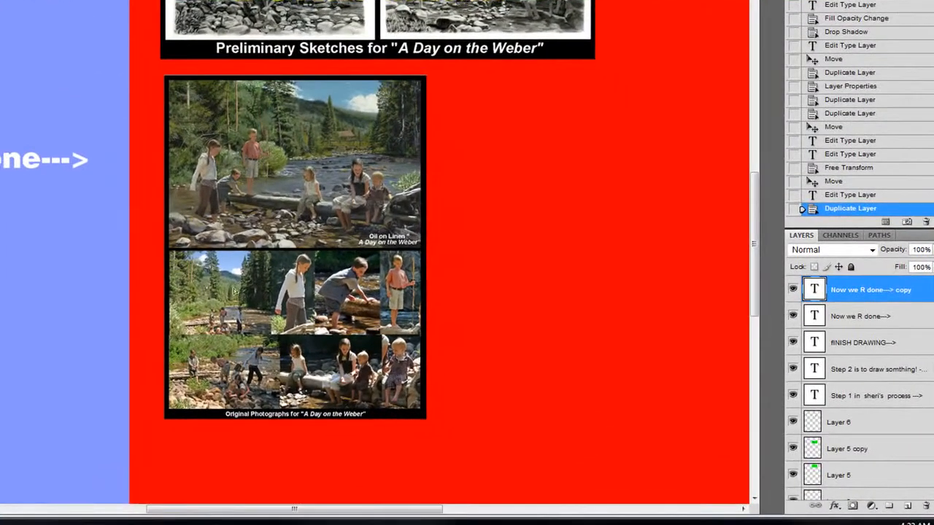
drag(162, 323, 23, 194)
drag(114, 268, 61, 266)
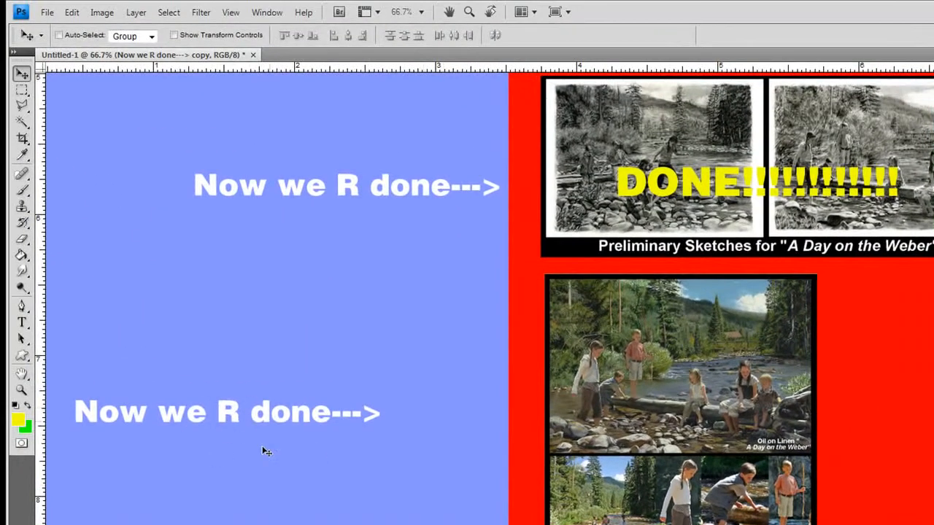
- Change the wording of the lower "Now we R done--->" copy to "We have now addes color and a lot of other stuff here..."
key(t)
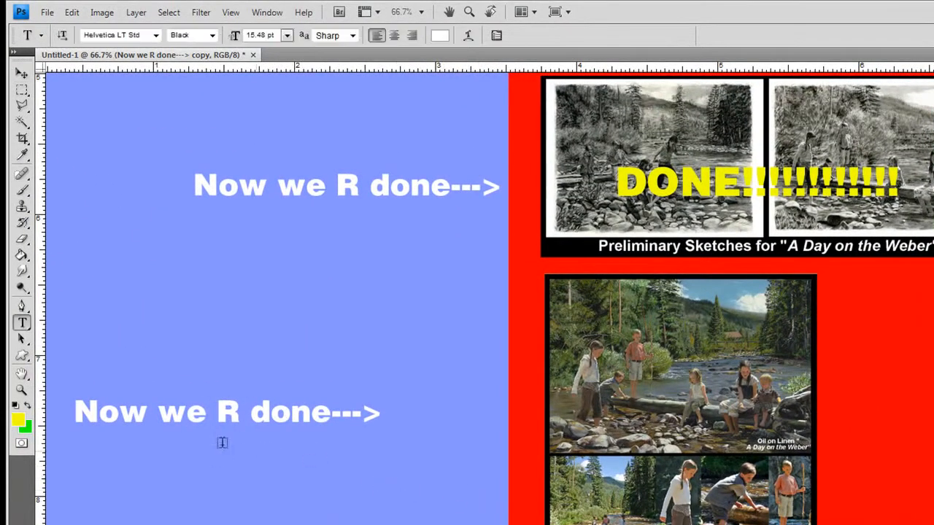
drag(74, 412, 381, 413)
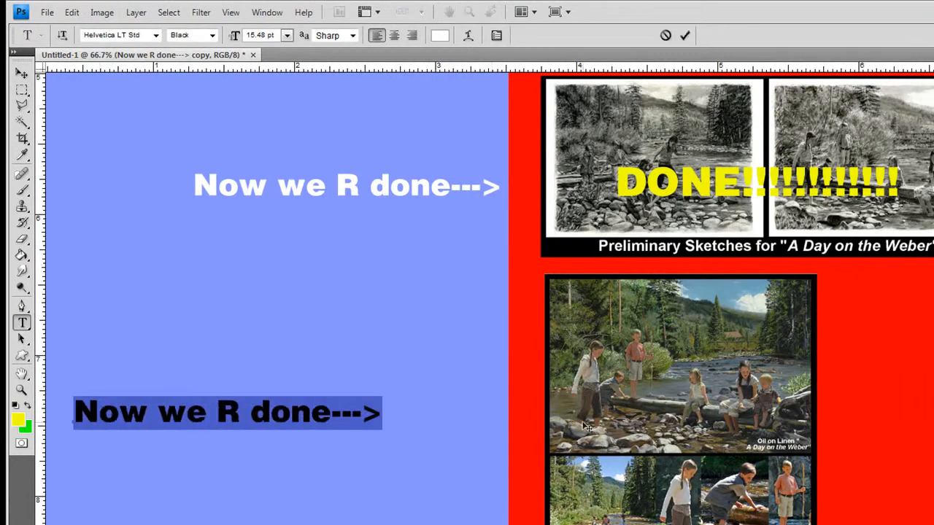
text(We)
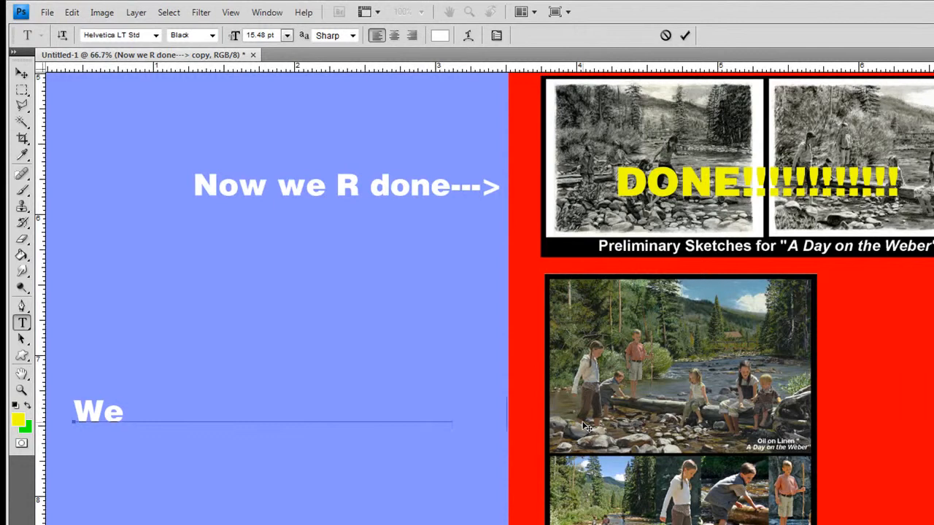
text(      now addes color and)
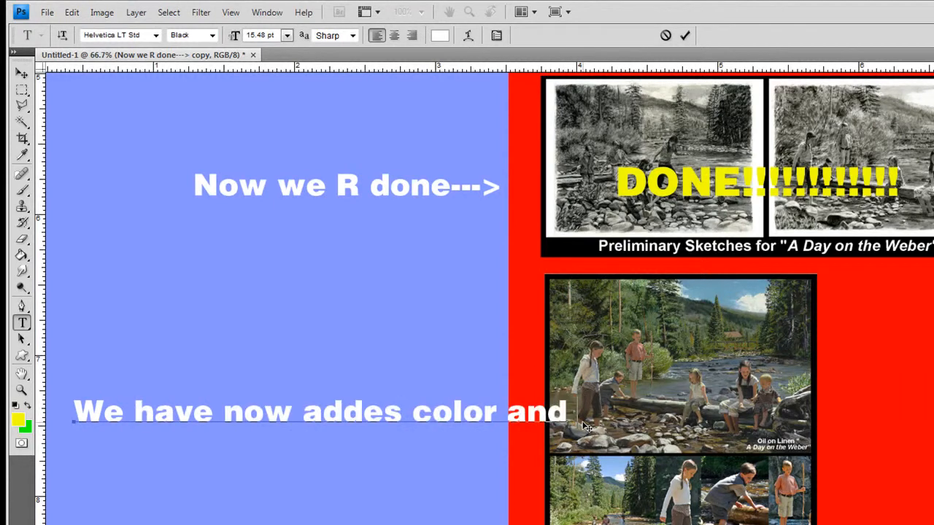
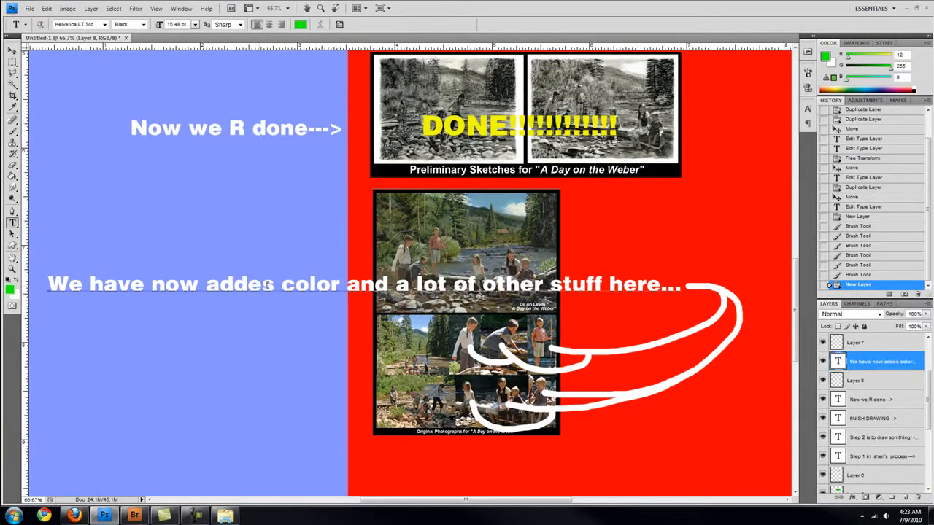
- Correct the misspelled word "addes" to "added" in the text line beside the photo collage
click(274, 286)
key(BackSpace)
text(d)
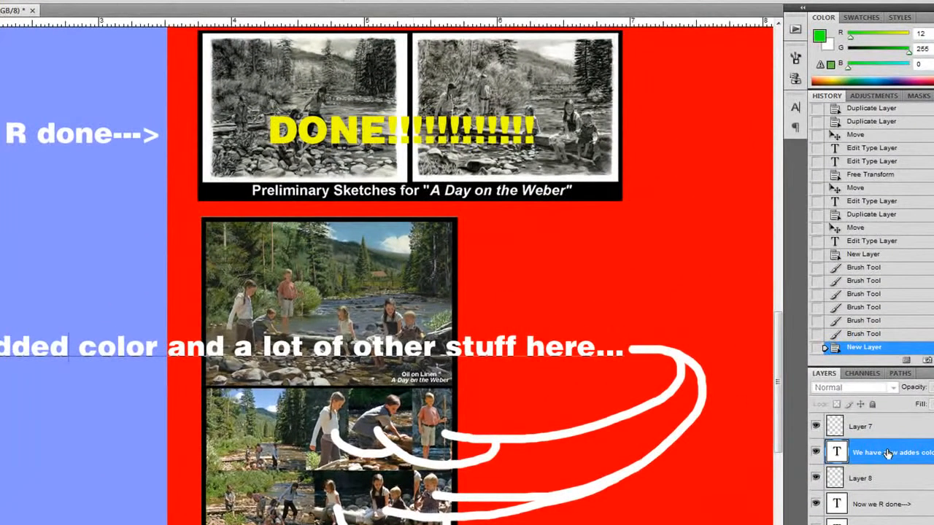
- Paint a green brush circle on Layer 8 around the word "lot" in the text line beside the photo collage
click(888, 453)
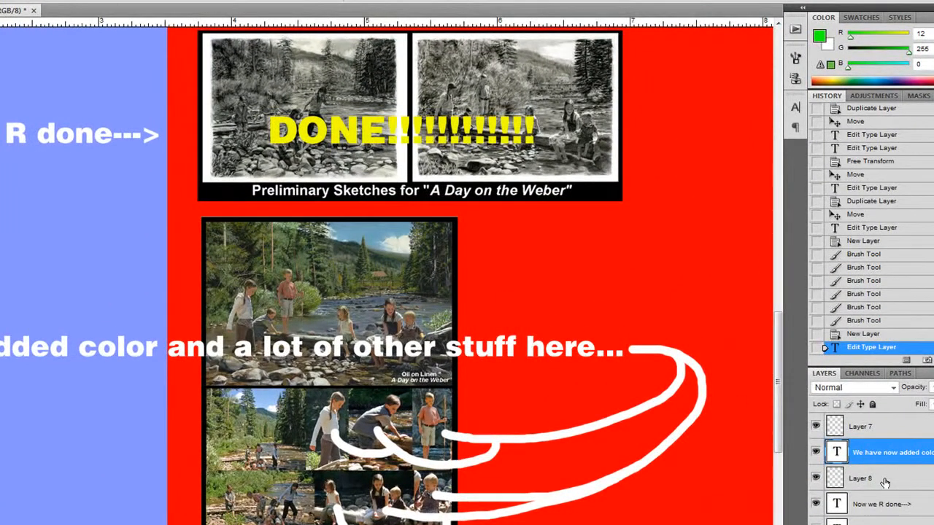
click(879, 480)
click(859, 429)
mouse_move(629, 466)
mouse_down()
mouse_move(588, 427)
mouse_move(598, 445)
mouse_move(612, 438)
mouse_move(694, 480)
mouse_up()
click(876, 481)
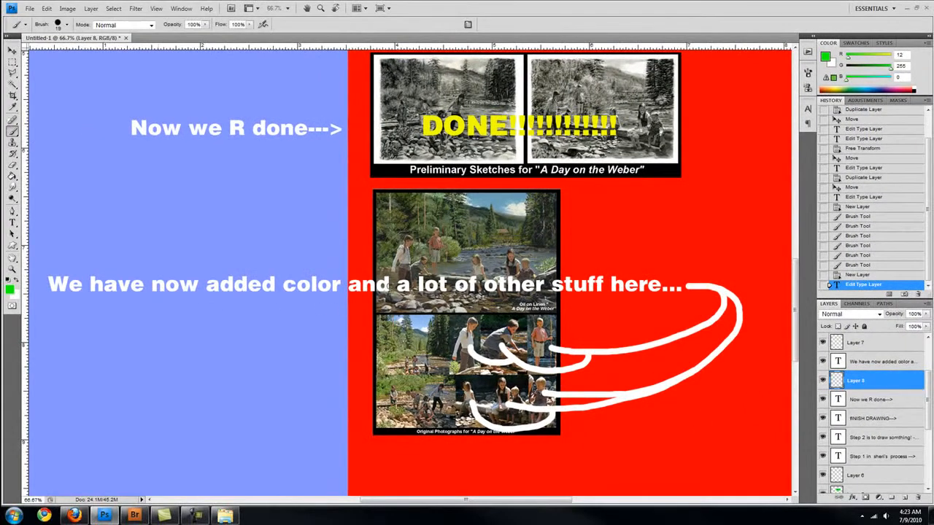
mouse_move(407, 264)
mouse_down()
mouse_move(449, 307)
mouse_move(414, 278)
mouse_up()
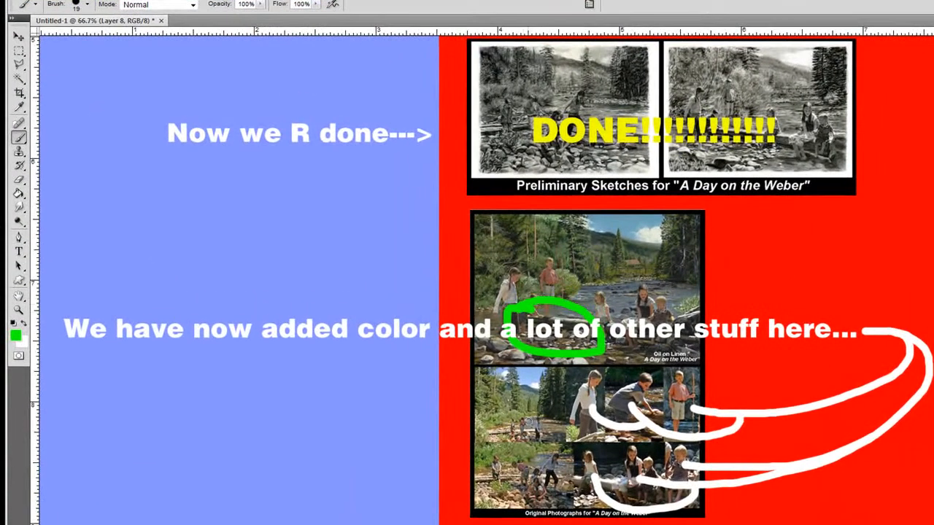
- Scale the green circle on Layer 8 down to about 65.6% and position it snugly around the word "lot"
key(v)
drag(542, 439, 330, 429)
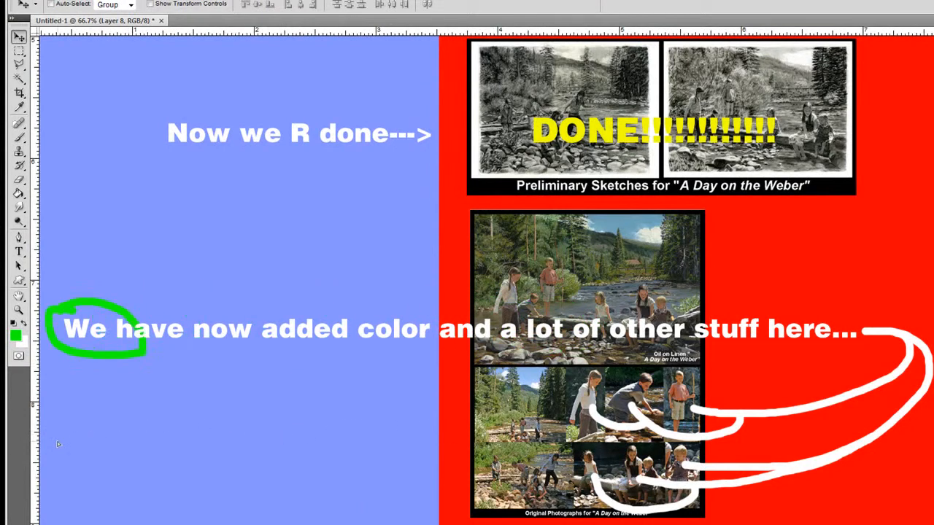
mouse_move(57, 445)
mouse_down()
mouse_move(480, 411)
mouse_move(770, 426)
mouse_move(737, 441)
mouse_move(405, 416)
mouse_move(504, 416)
mouse_move(231, 416)
mouse_move(813, 413)
mouse_move(182, 416)
mouse_up()
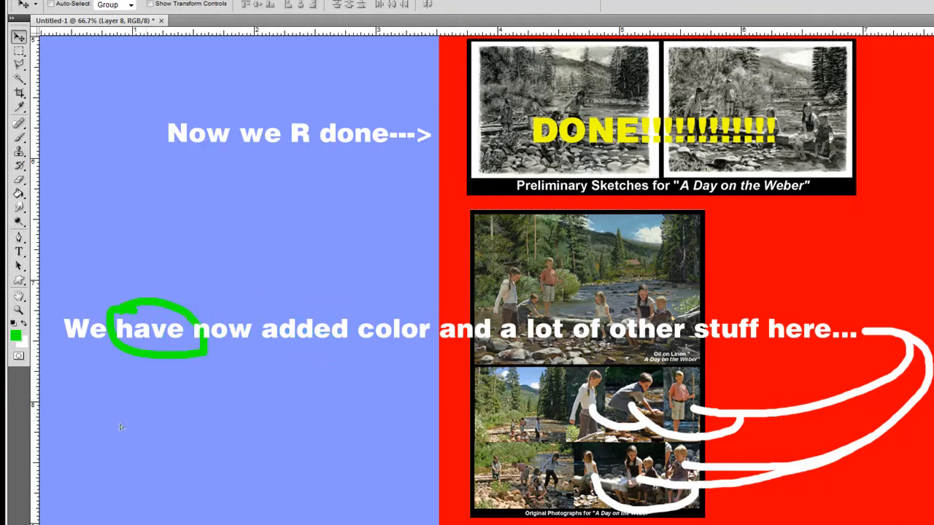
mouse_move(353, 423)
mouse_down()
mouse_move(560, 423)
mouse_move(532, 373)
mouse_move(732, 460)
mouse_move(668, 393)
mouse_move(531, 431)
mouse_move(517, 425)
mouse_move(561, 421)
mouse_up()
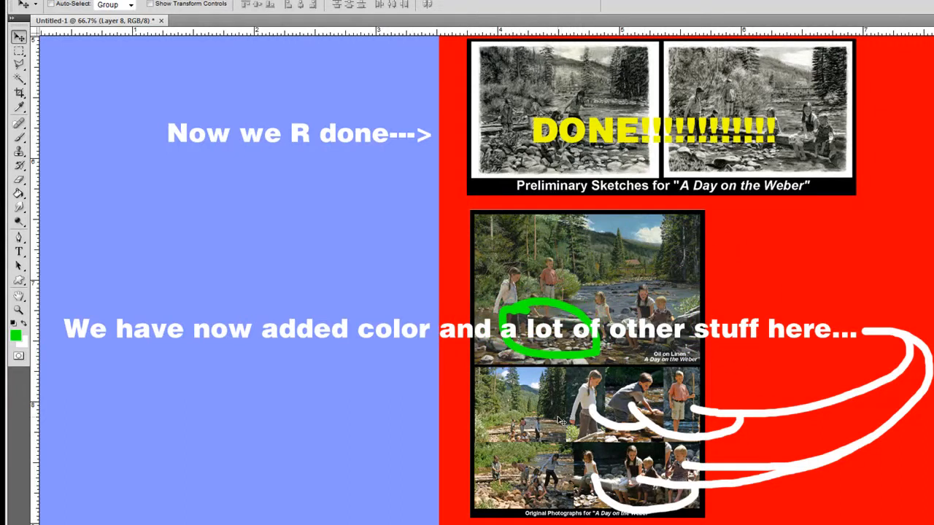
key(ctrl+t)
mouse_move(598, 299)
mouse_down()
mouse_move(576, 313)
mouse_move(590, 313)
mouse_up()
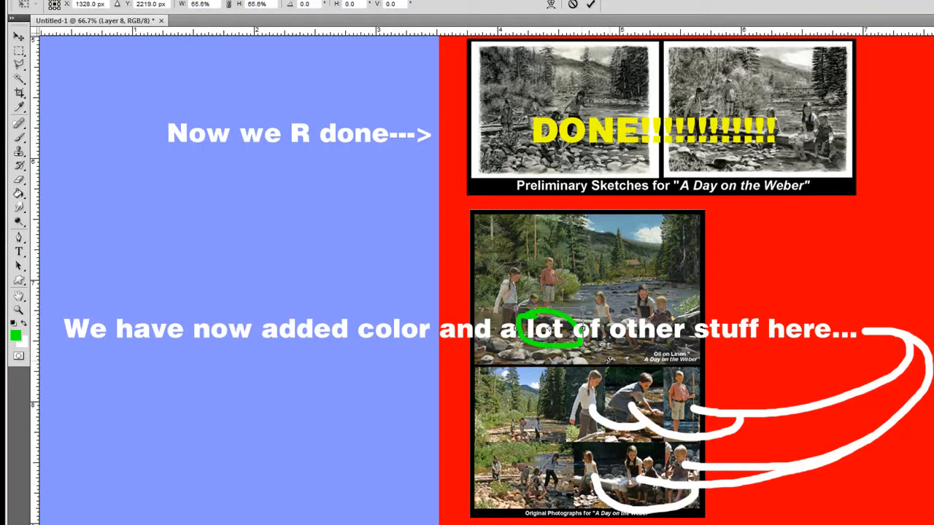
key(Return)
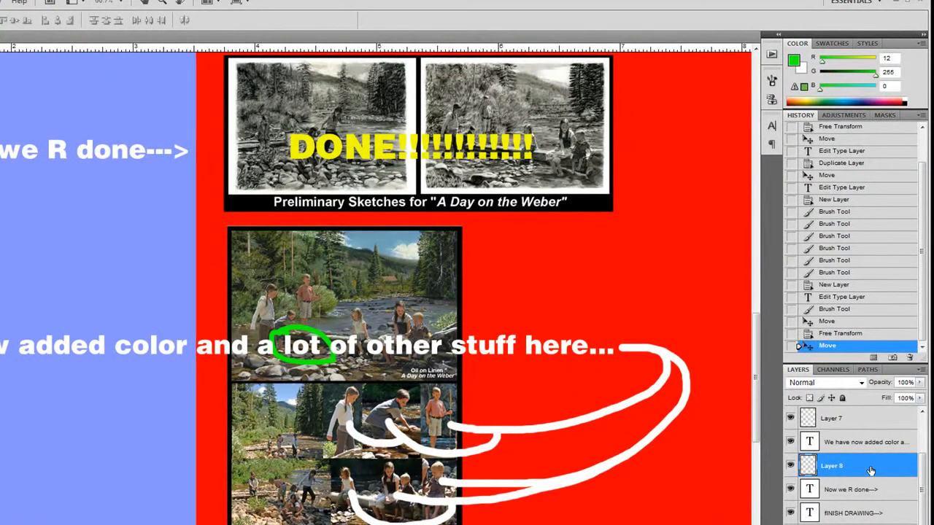
- Add a drop shadow to the green circle on Layer 8 and spread the shadow wider
double_click(870, 471)
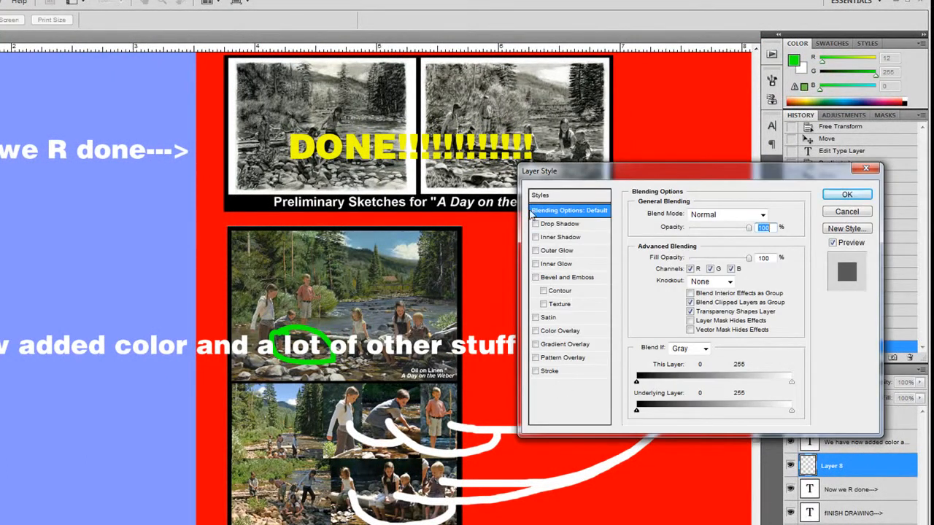
click(551, 226)
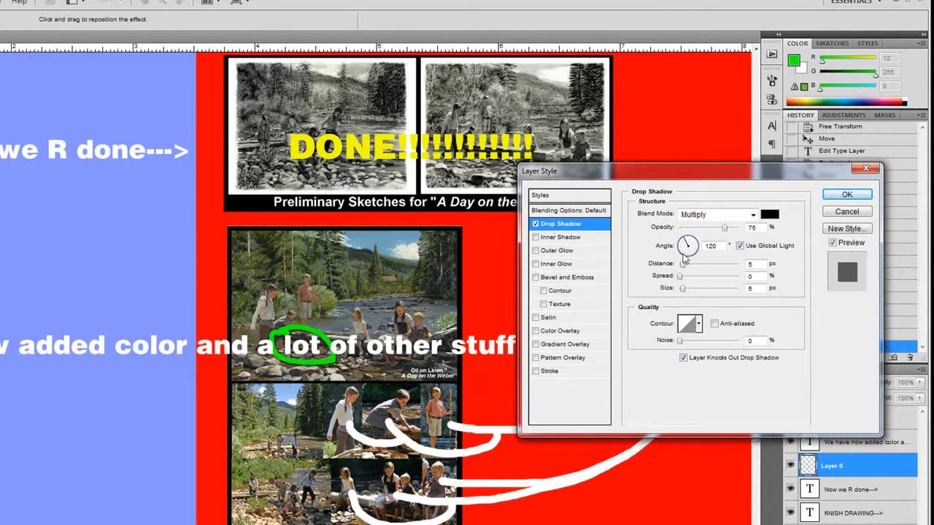
drag(681, 276, 716, 277)
click(845, 195)
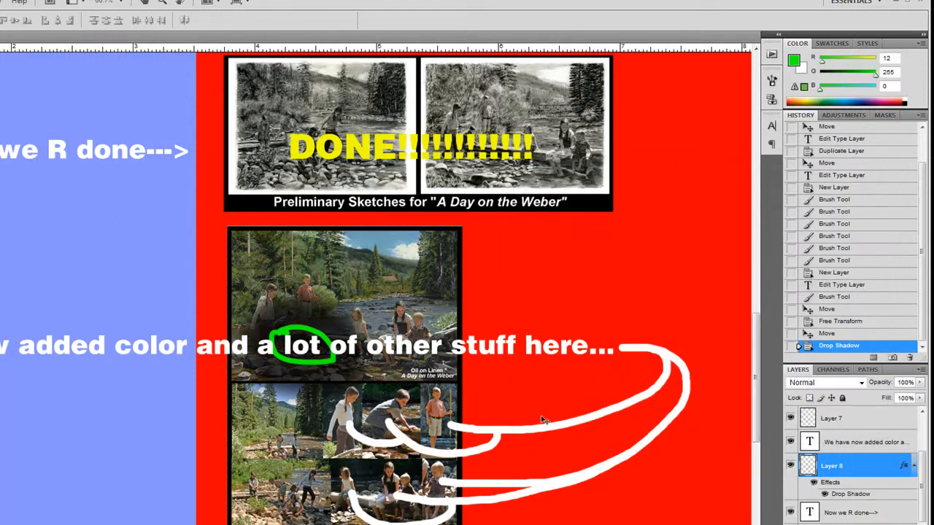
- Make the hidden Layer 1 copy painting visible
scroll(504, 406, down, 3)
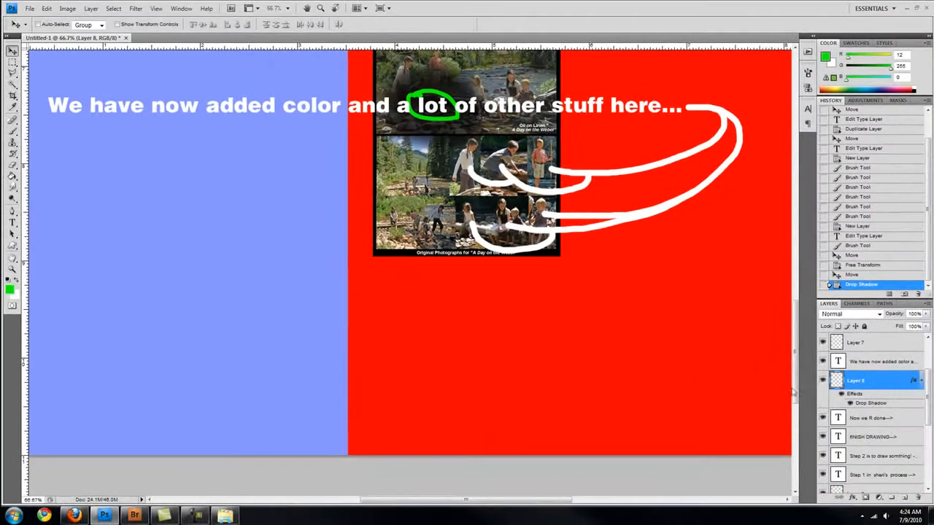
scroll(837, 516, down, 5)
scroll(857, 422, down, 2)
click(858, 446)
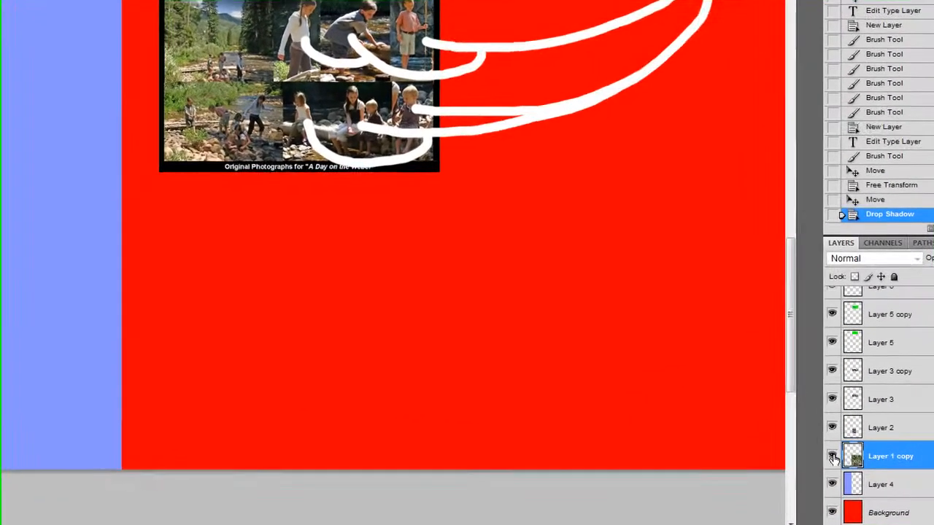
click(833, 457)
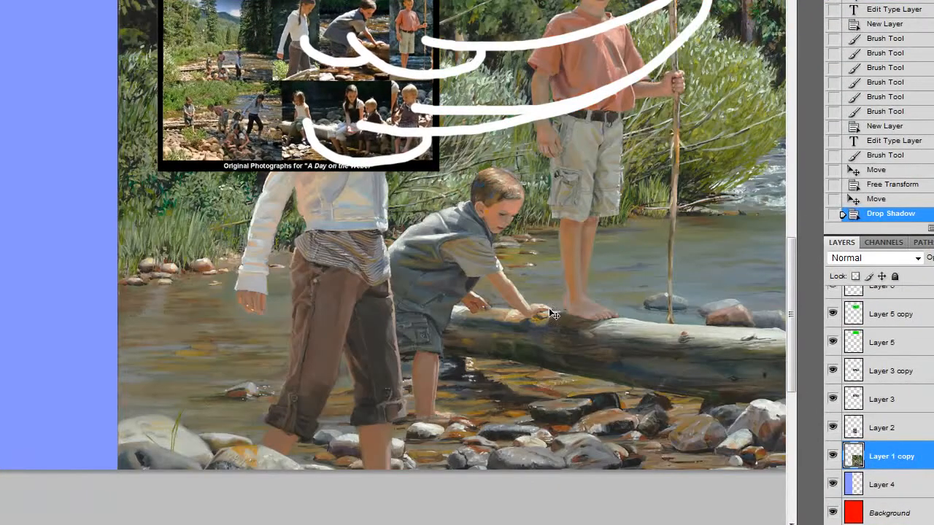
- Scale the Layer 1 copy painting down and place it in the red area below the photo collage, near the page's bottom edge
alt+click(240, 258)
alt+click(241, 258)
alt+click(240, 259)
alt+click(241, 258)
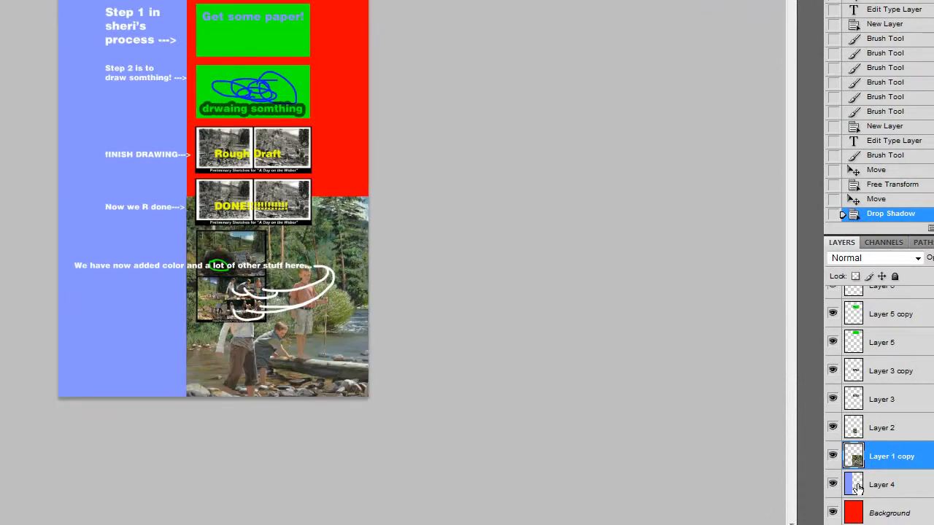
key(ctrl+t)
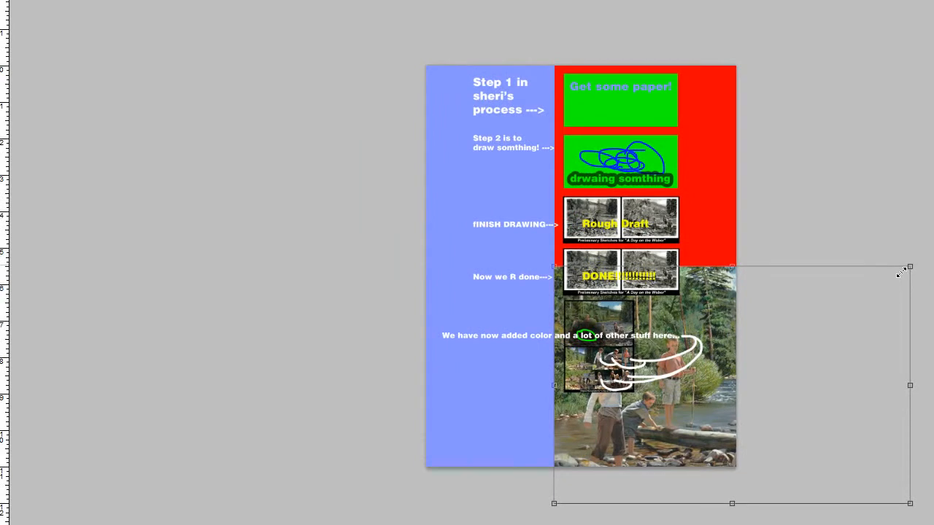
drag(902, 273, 741, 396)
drag(554, 501, 592, 434)
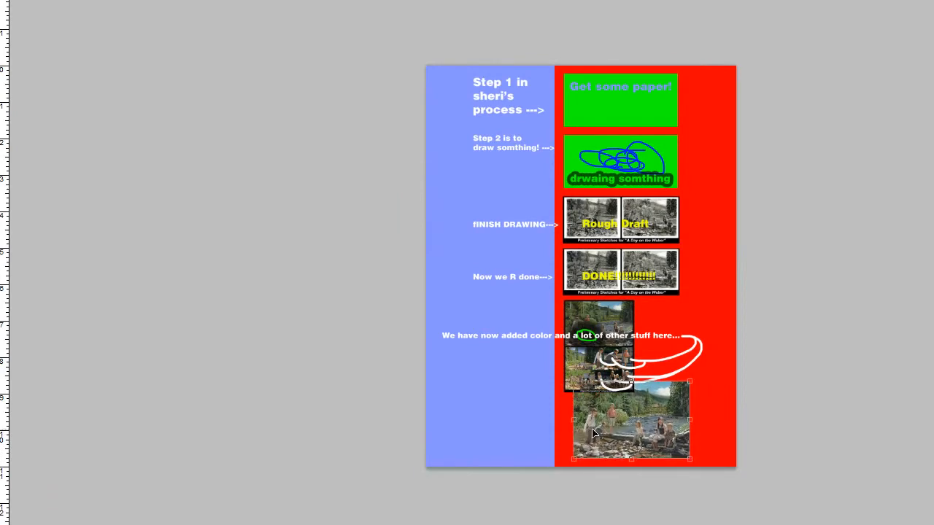
key(Return)
- Duplicate the Layer 1 copy painting and set the duplicate's blend mode to Overlay
key(z)
click(613, 425)
scroll(334, 411, down, 5)
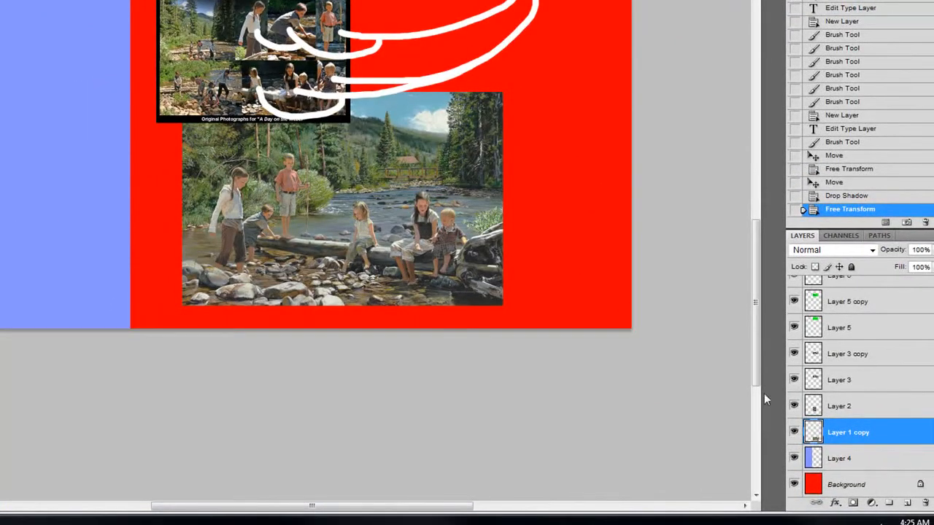
drag(859, 433, 908, 503)
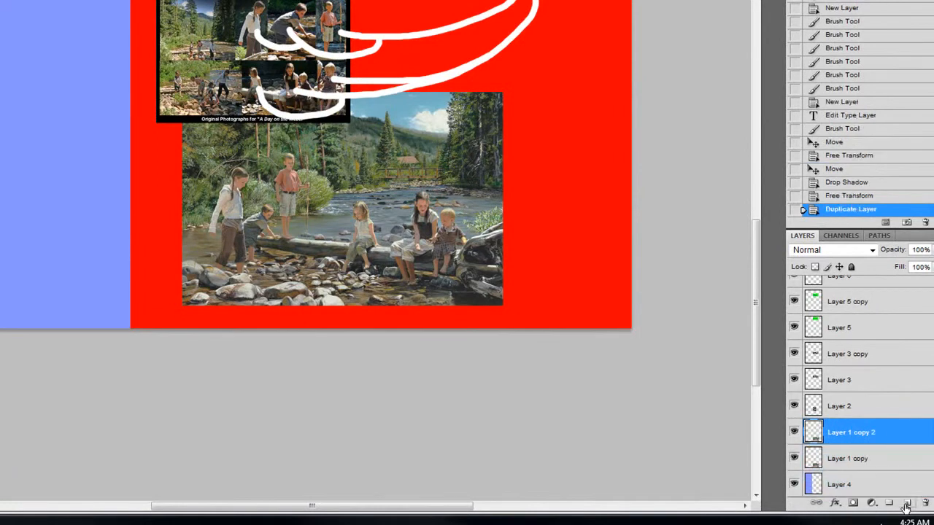
click(832, 250)
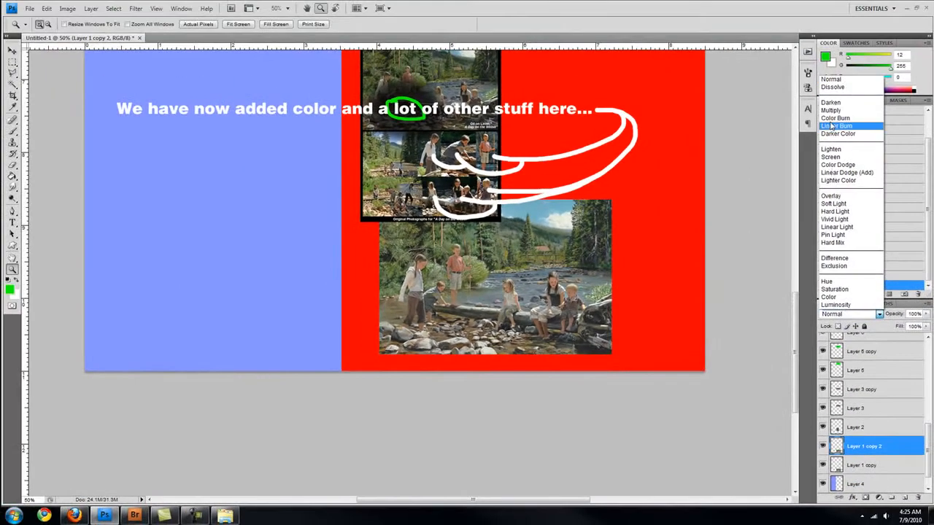
click(835, 195)
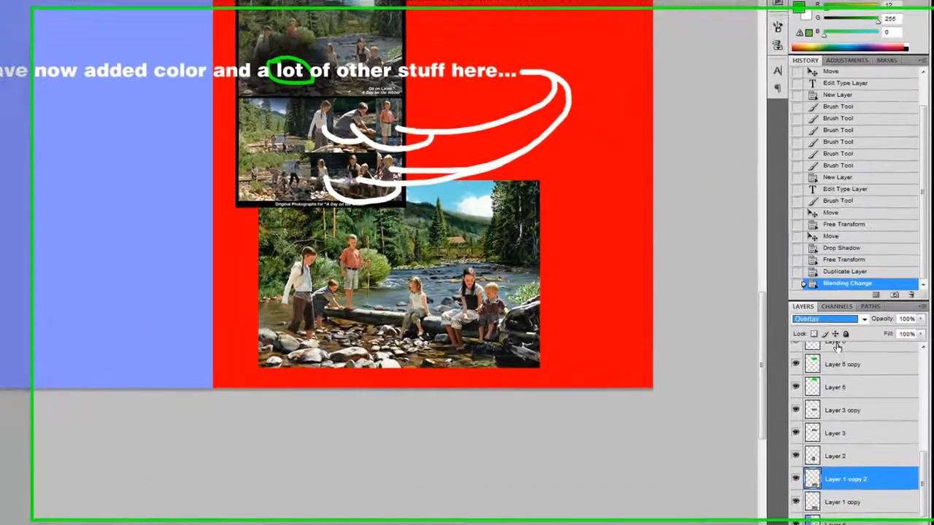
click(845, 315)
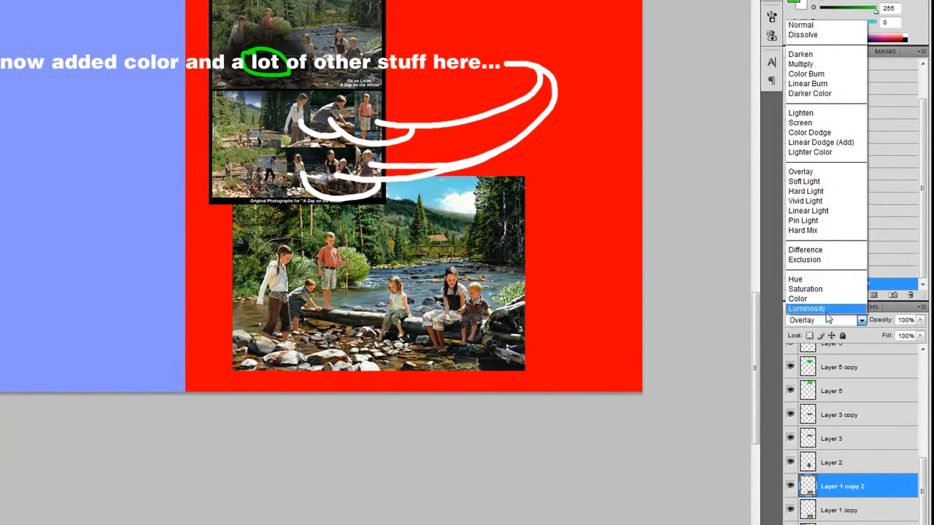
click(852, 491)
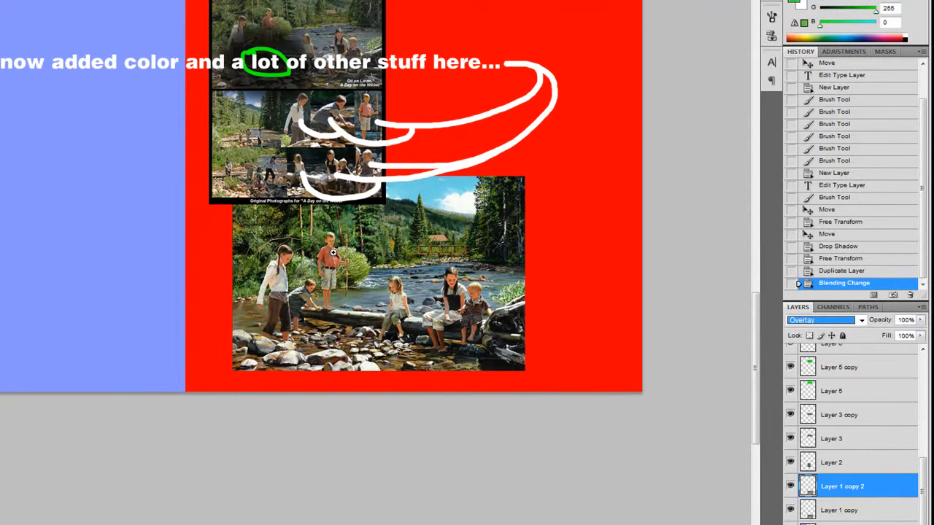
- Lower the opacity of the Overlay painting layer, Layer 1 copy 2, to 58%
click(920, 321)
drag(921, 335, 893, 335)
click(882, 487)
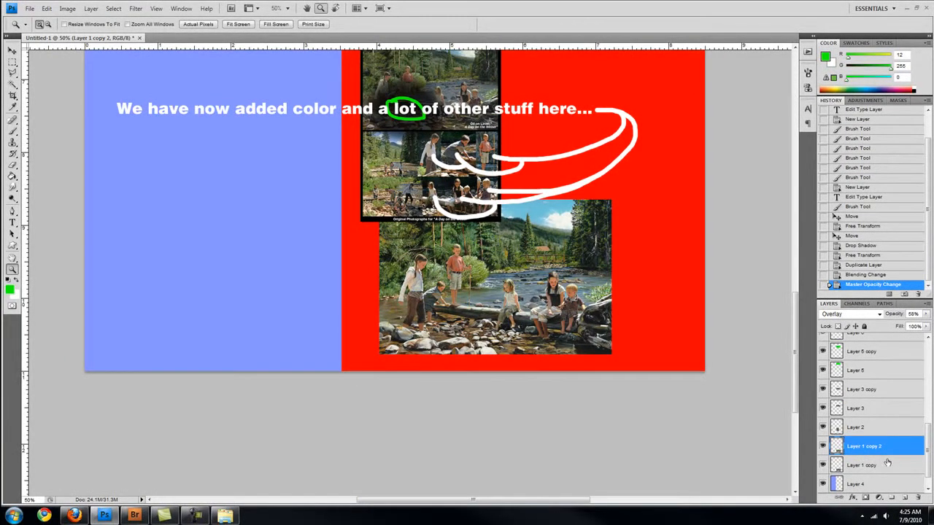
- Merge the Overlay duplicate and the original painting layer into one layer
shift+click(887, 465)
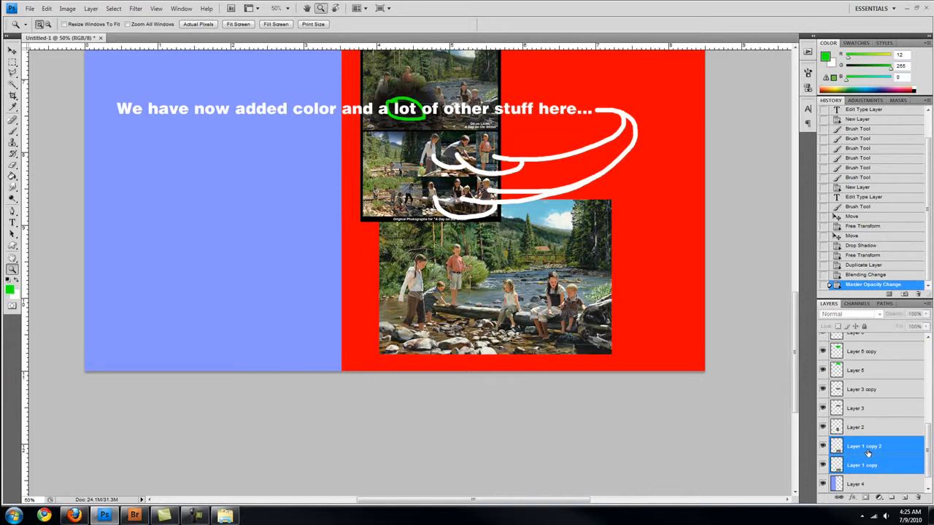
click(91, 10)
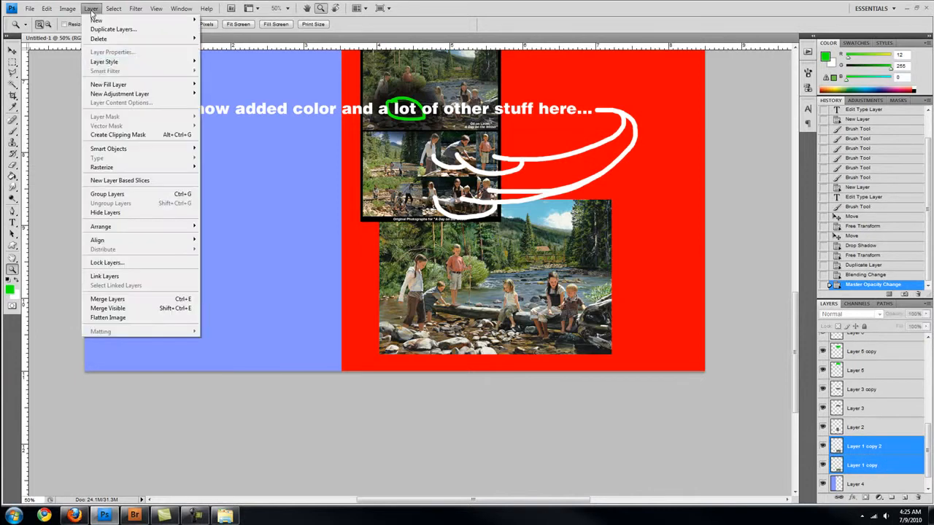
mouse_move(108, 227)
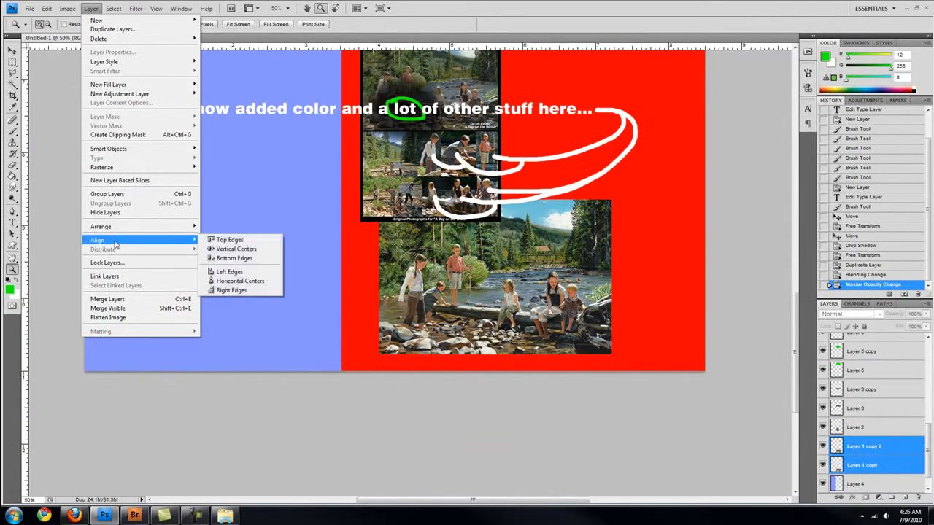
click(121, 300)
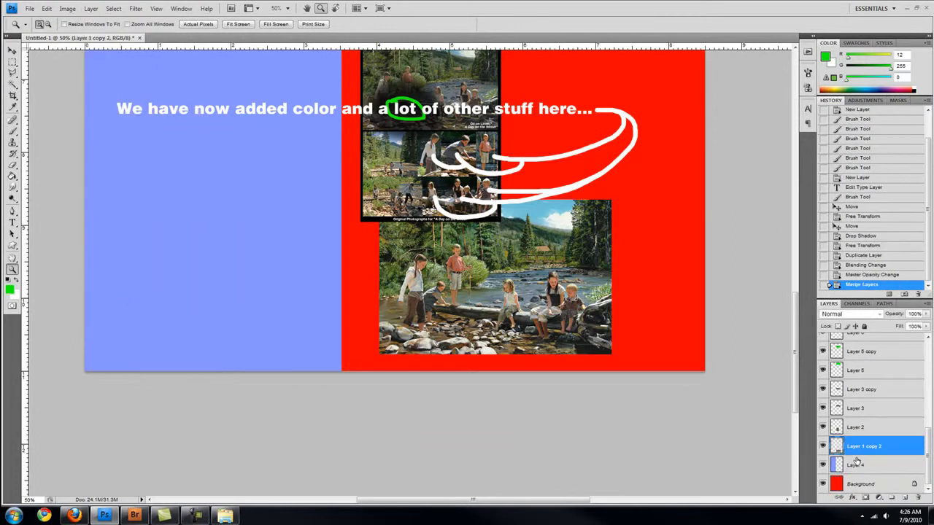
- Check the merged painting layer's blend mode, and revert the document to the state before the merge
click(838, 317)
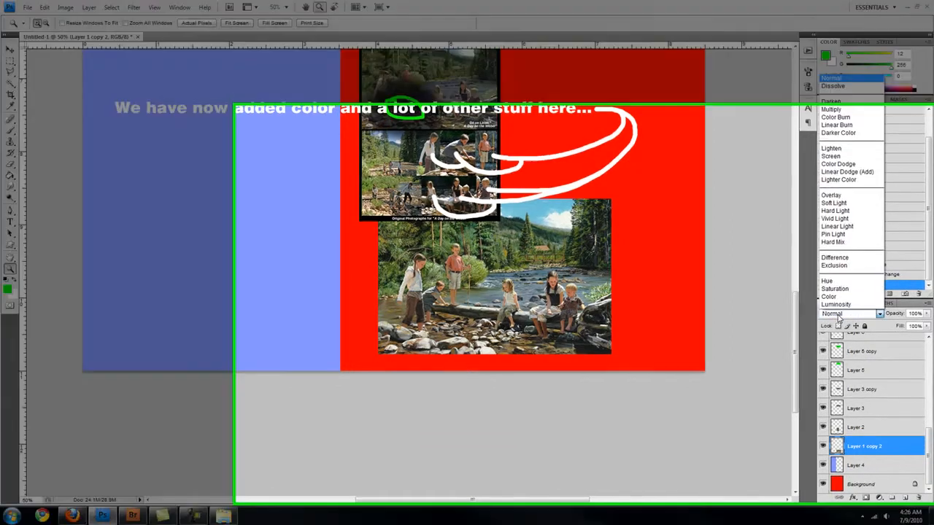
click(837, 316)
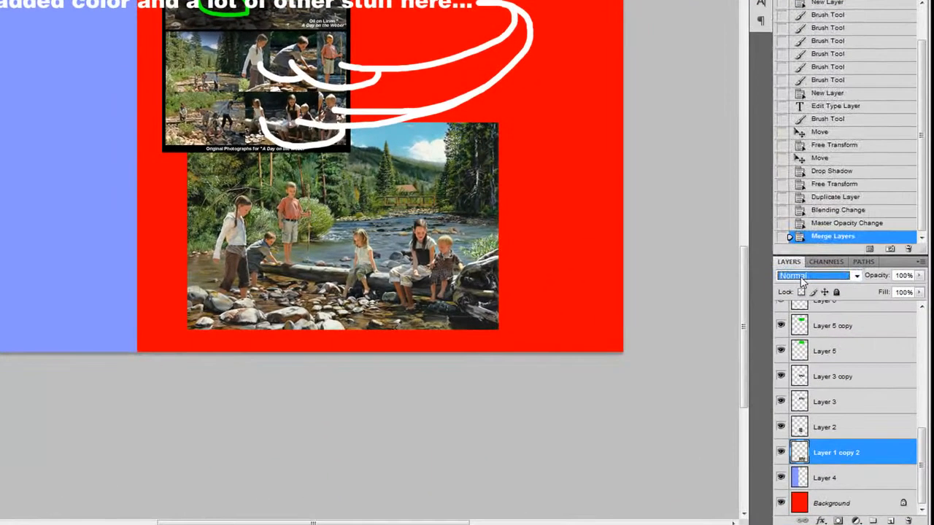
click(801, 279)
click(855, 276)
click(828, 224)
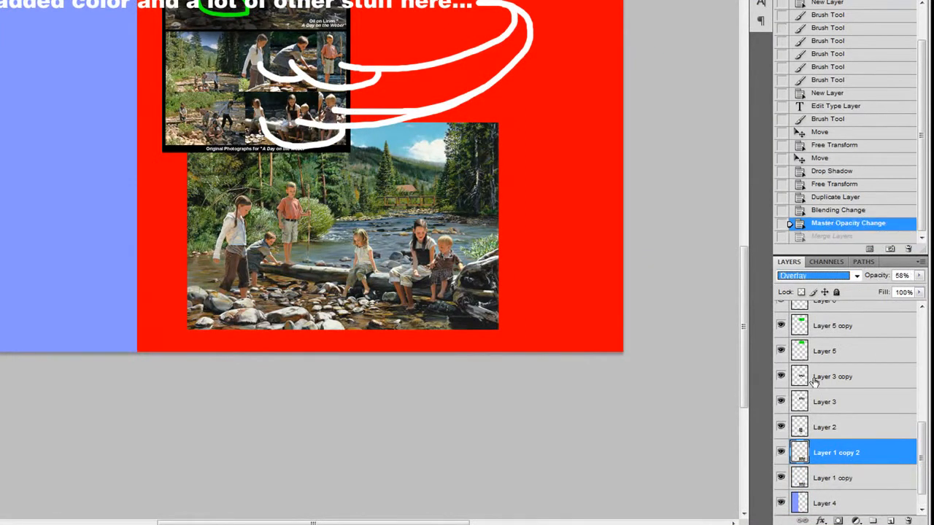
- Select Layer 1 copy 2 together with Layer 1 copy and merge them
click(825, 485)
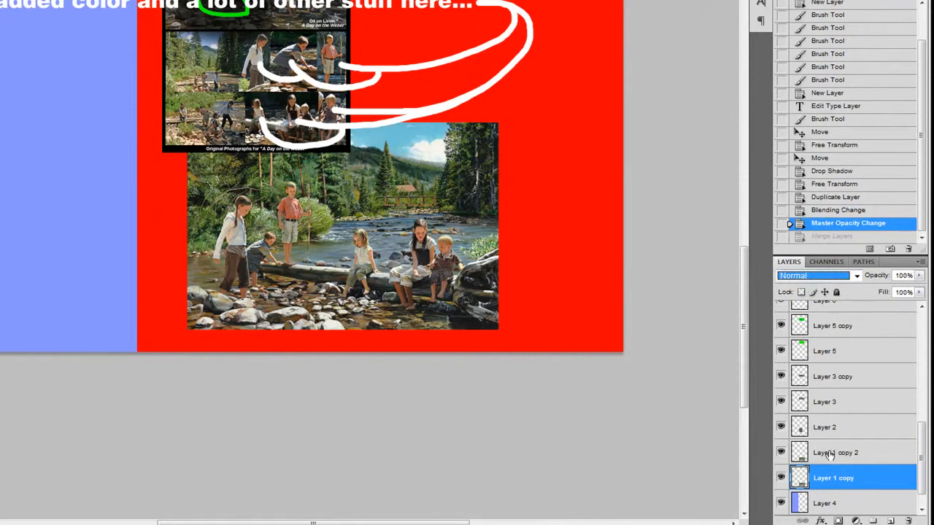
click(830, 454)
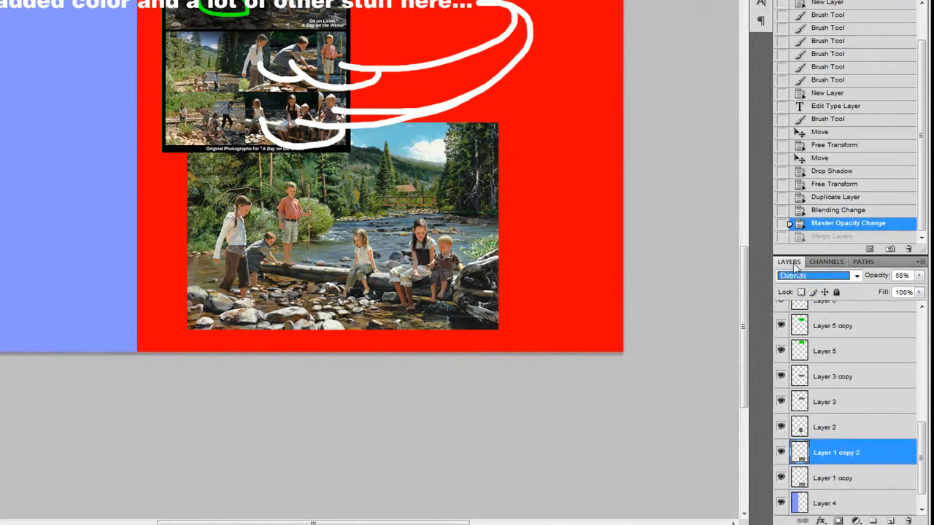
shift+click(836, 478)
key(ctrl+e)
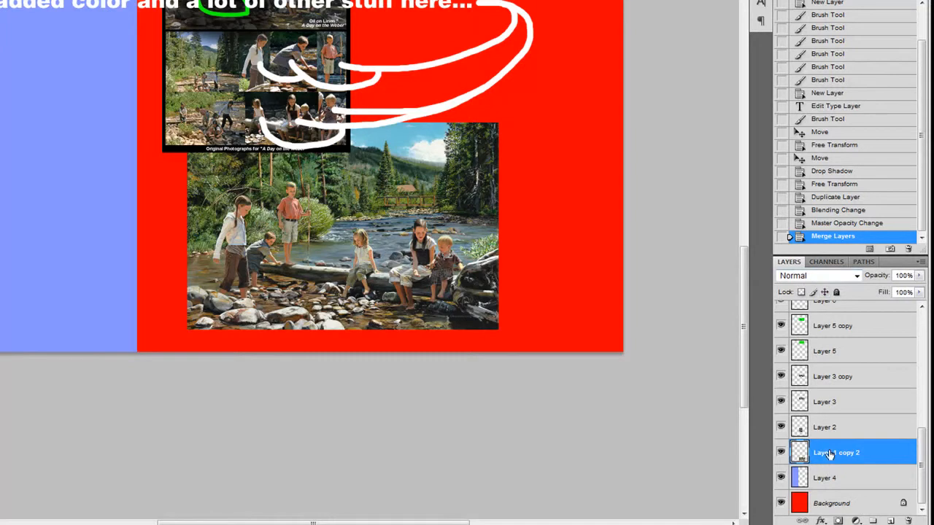
- Add a drop shadow to the painting on Layer 1 copy 2 with a distance of 64 px, and turn off Use Global Light
double_click(867, 456)
click(543, 108)
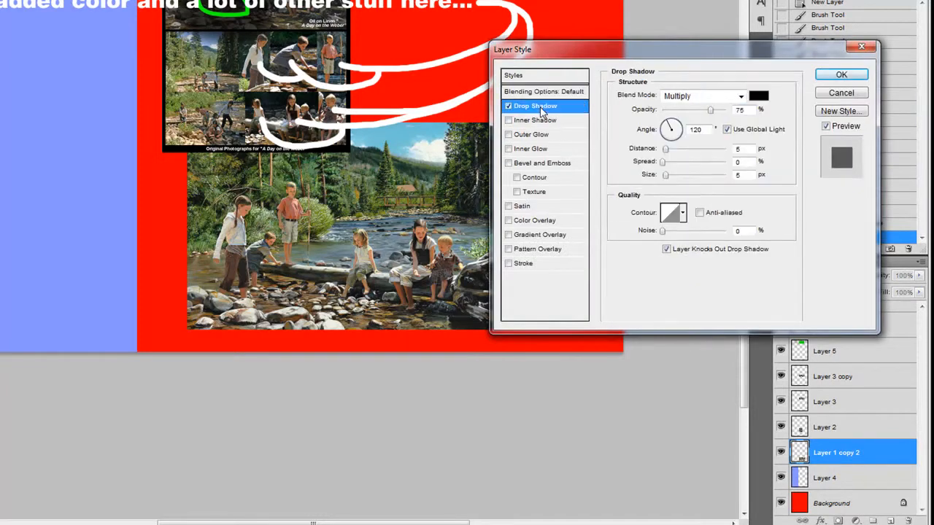
drag(555, 50, 632, 46)
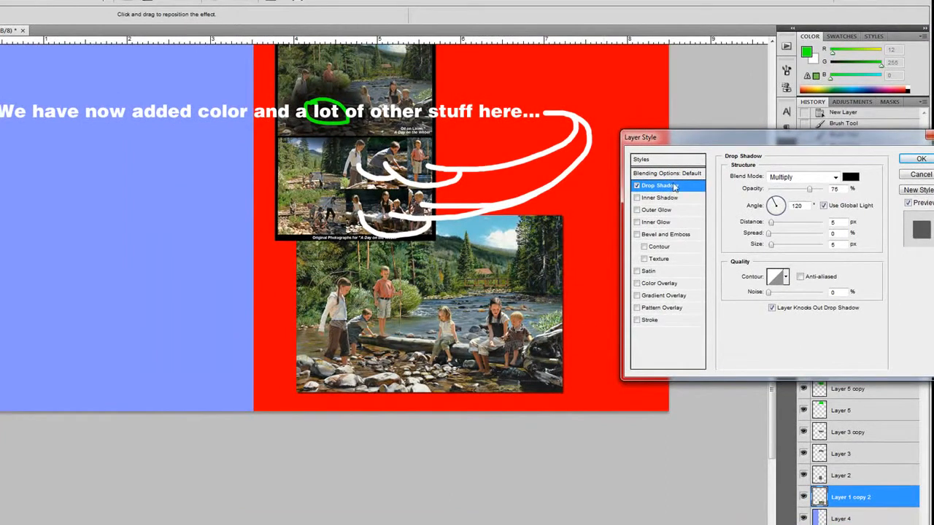
mouse_move(573, 307)
mouse_down()
mouse_move(606, 343)
mouse_move(517, 268)
mouse_move(496, 234)
mouse_move(511, 222)
mouse_move(587, 328)
mouse_move(462, 392)
mouse_move(429, 389)
mouse_move(391, 316)
mouse_move(387, 262)
mouse_move(409, 179)
mouse_move(531, 157)
mouse_move(606, 178)
mouse_move(581, 330)
mouse_move(577, 311)
mouse_up()
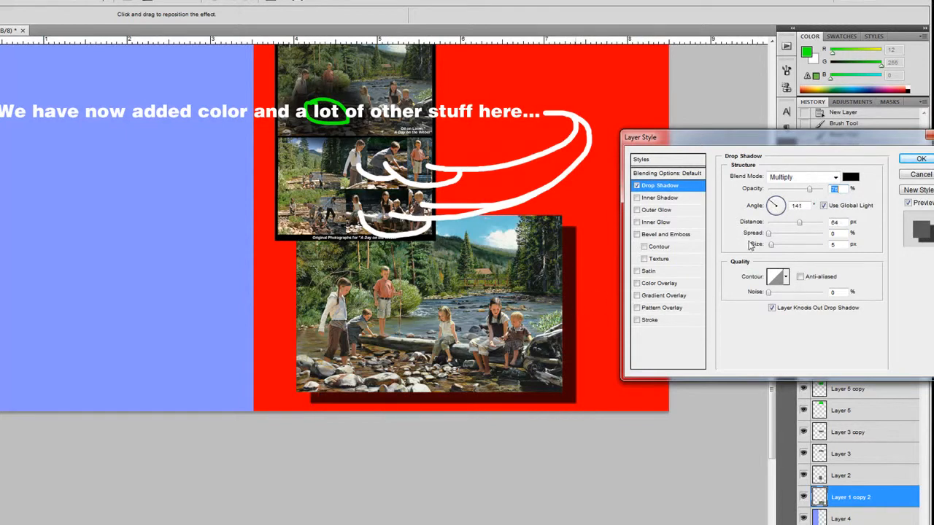
drag(776, 205, 775, 208)
drag(772, 201, 774, 200)
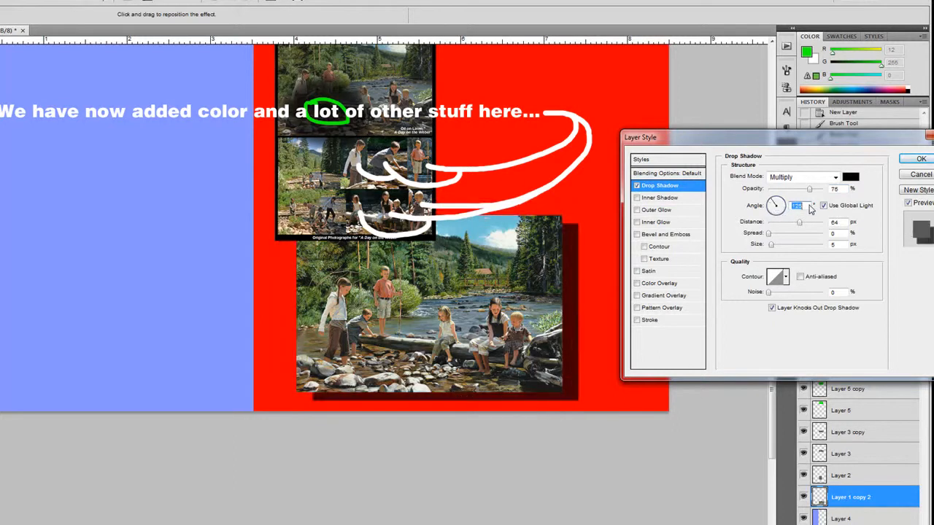
click(823, 206)
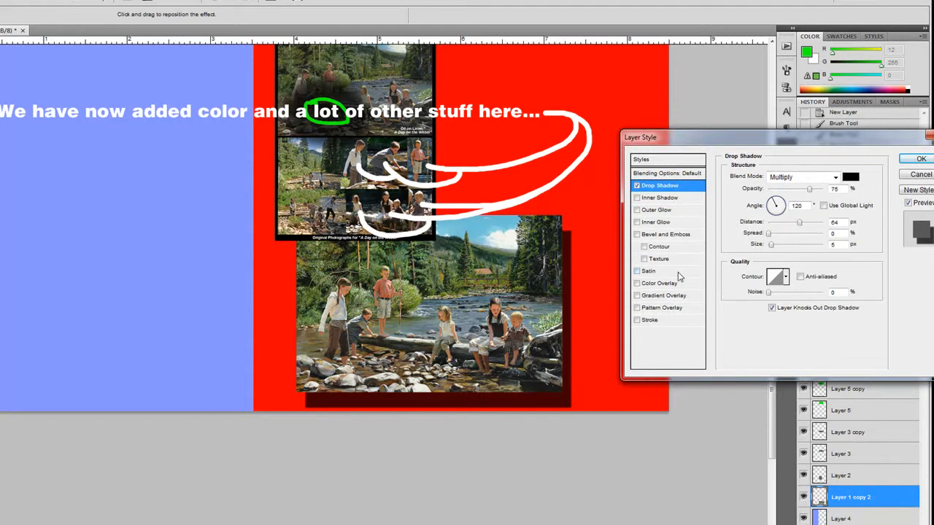
- Soften the painting's drop shadow to 1% spread and 32 px size, and shift it to an 87 px distance at 142°
mouse_move(770, 234)
mouse_down()
mouse_move(824, 234)
mouse_move(771, 235)
mouse_move(784, 247)
mouse_move(770, 234)
mouse_up()
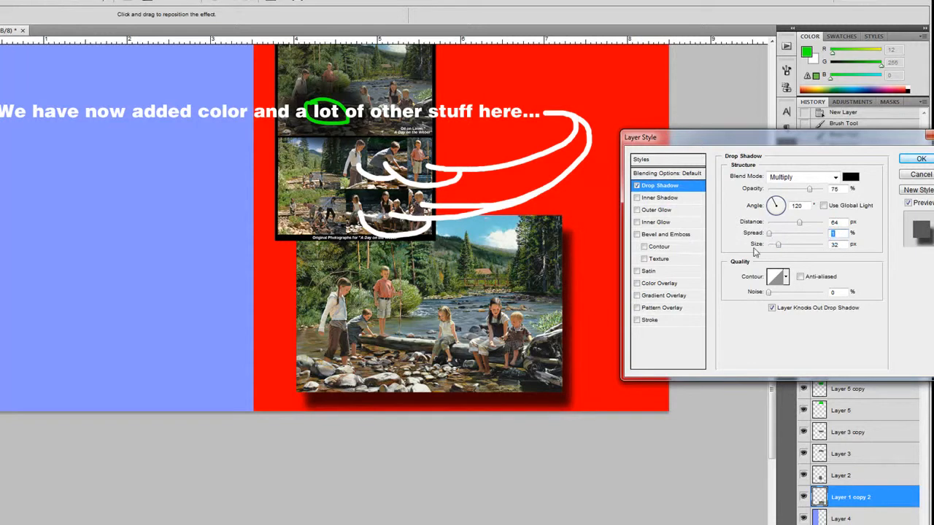
drag(526, 303, 535, 302)
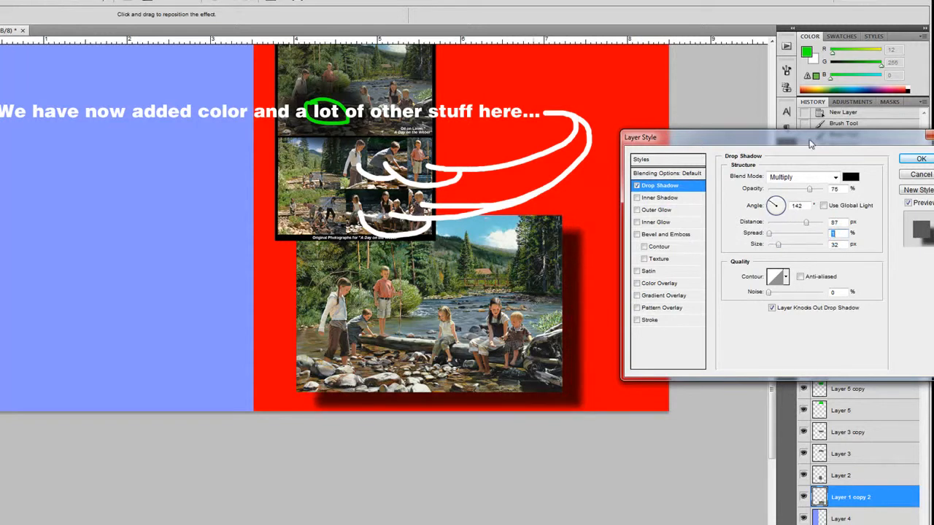
drag(812, 148, 783, 123)
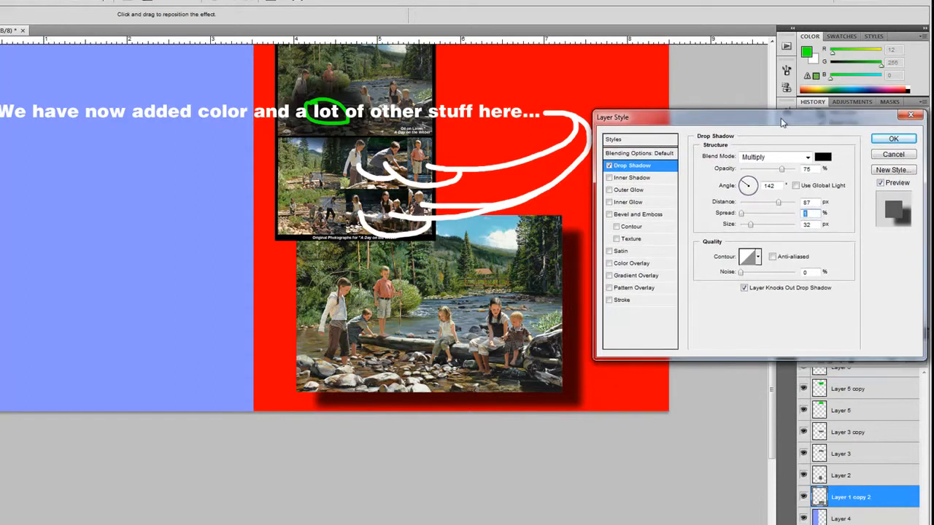
- Add a smooth Inner Bevel of 32 px size with increased depth to the painting, and apply the layer style
click(610, 215)
click(632, 215)
mouse_move(750, 208)
mouse_down()
mouse_move(768, 208)
mouse_move(755, 208)
mouse_move(770, 183)
mouse_up()
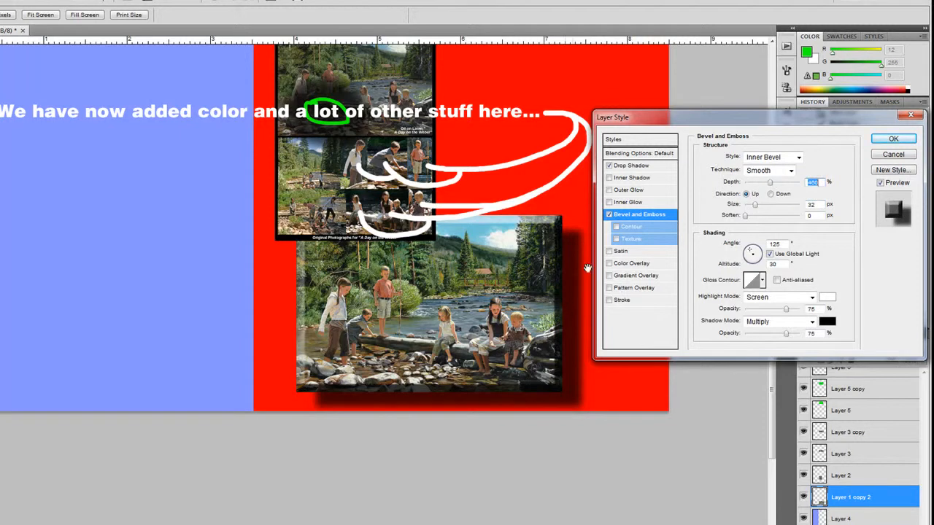
click(893, 139)
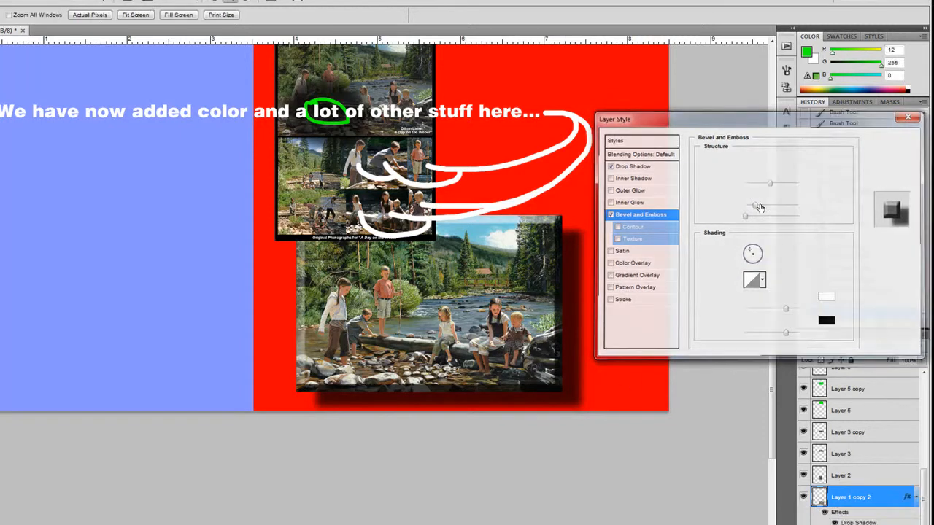
- Duplicate the large "Step 1" text layer and place the copy in the blue column beside the finished painting
alt+click(390, 293)
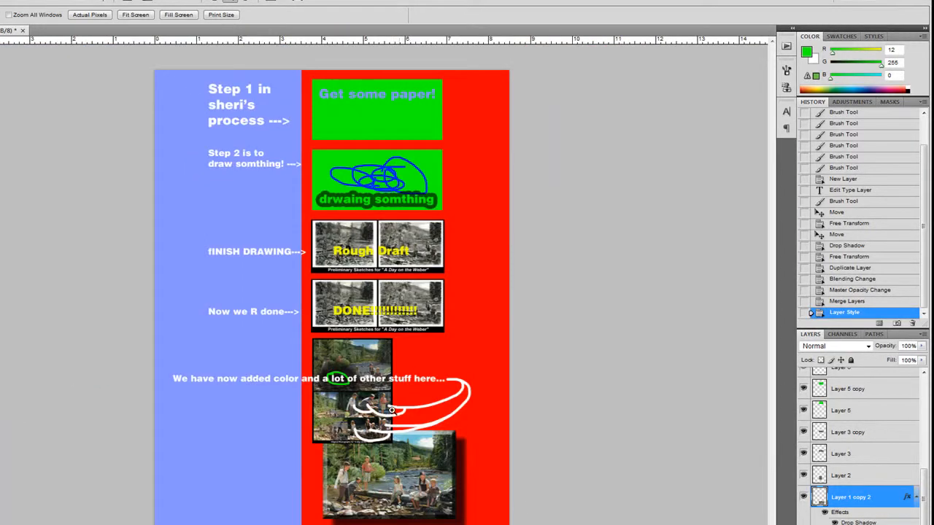
scroll(838, 439, up, 5)
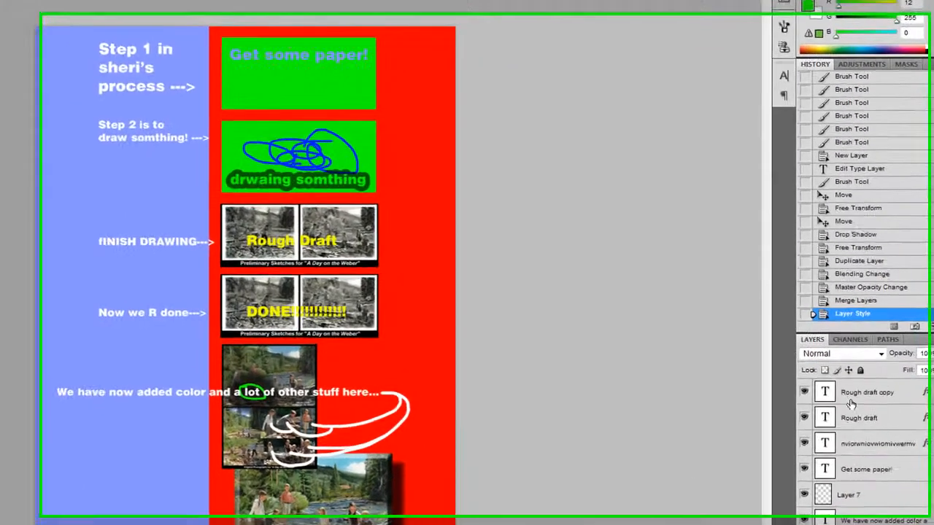
click(858, 383)
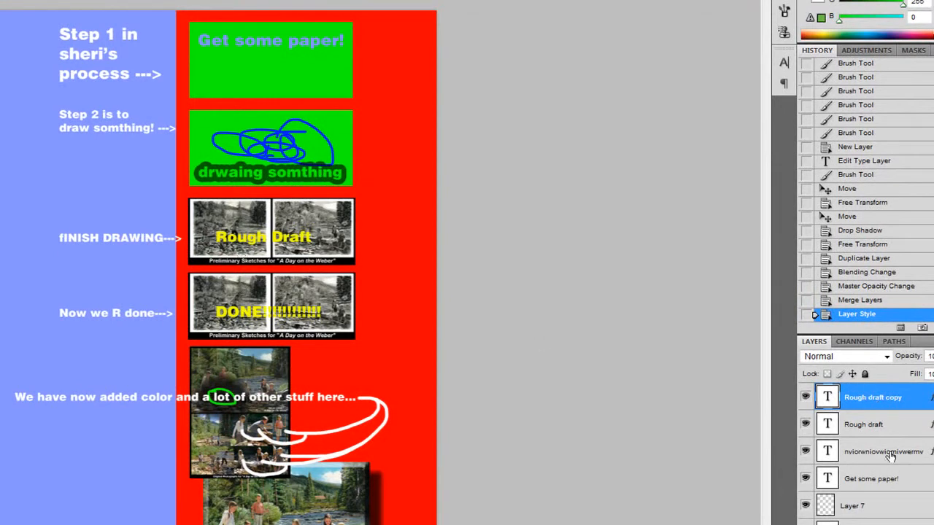
click(866, 457)
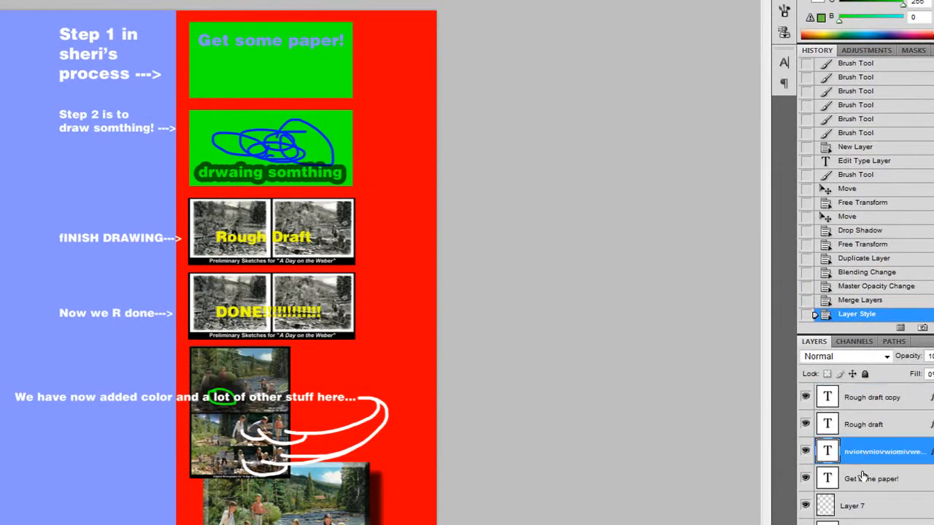
click(865, 478)
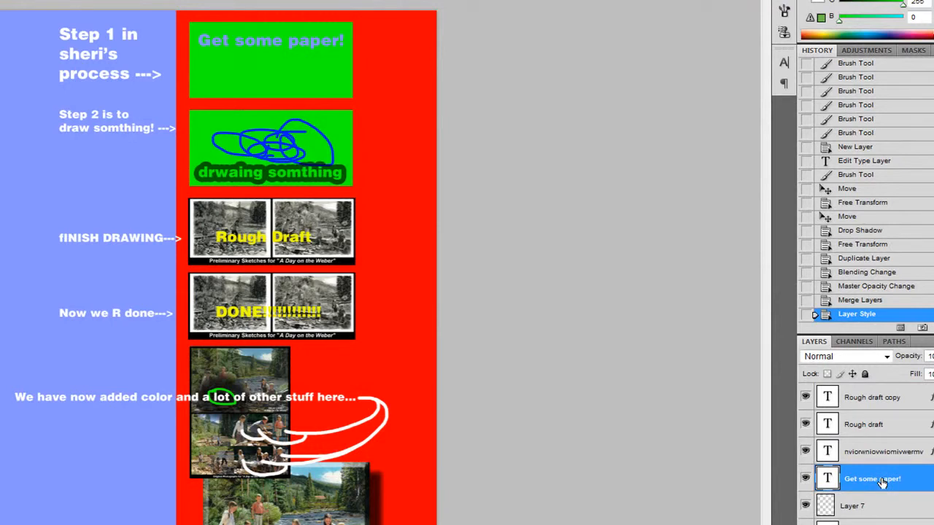
scroll(875, 467, down, 5)
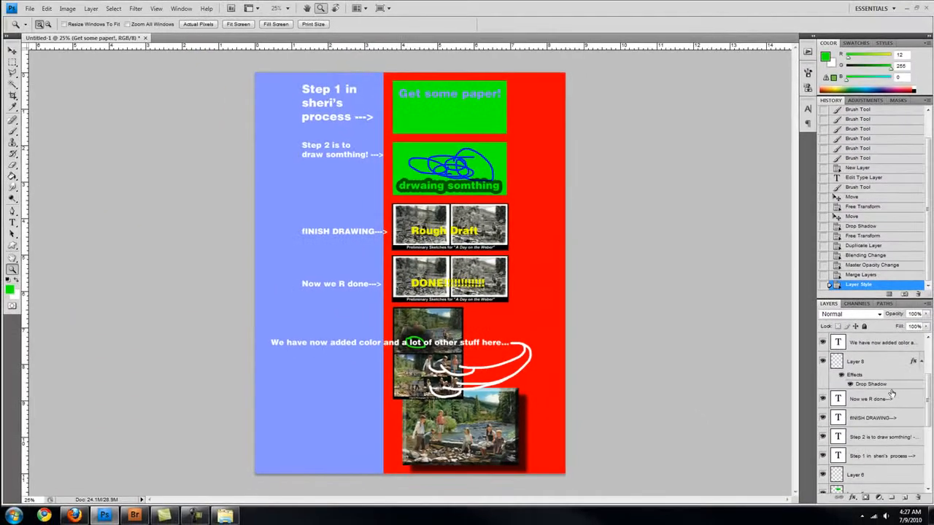
scroll(893, 396, down, 1)
drag(866, 418, 904, 497)
drag(249, 106, 181, 334)
mouse_move(817, 379)
mouse_down()
mouse_move(834, 361)
mouse_move(830, 334)
mouse_move(831, 383)
mouse_up()
drag(129, 417, 120, 417)
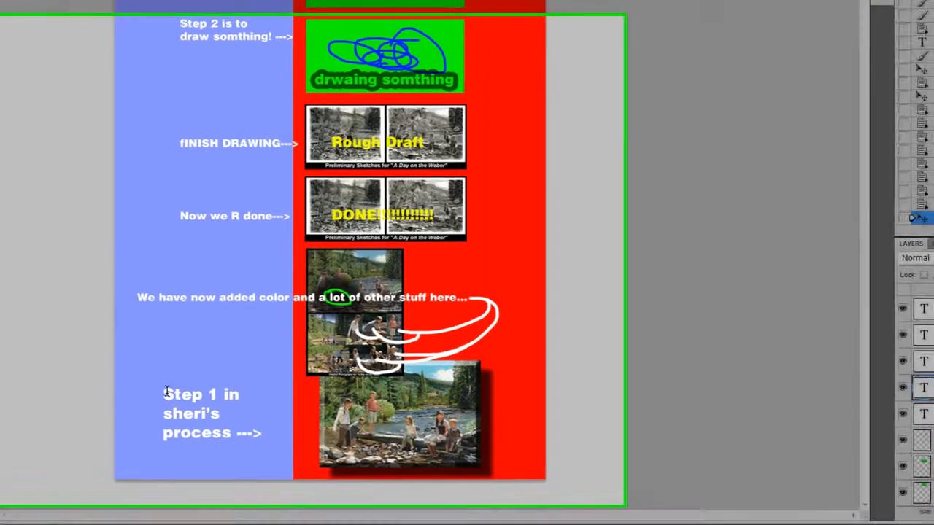
- Replace the copied text with "Now", the author's first name and "is DONE", followed by a second line reading "with his tutorial,"
drag(66, 387, 195, 449)
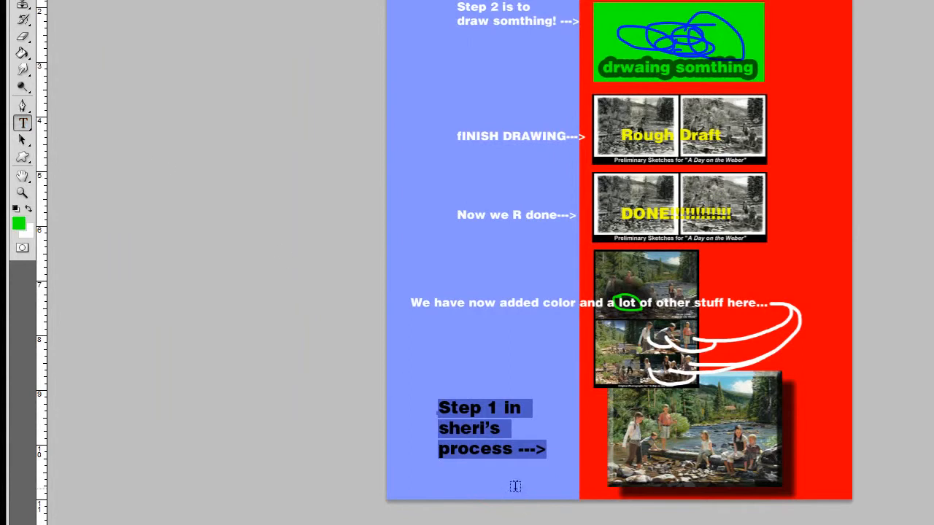
text(Now )
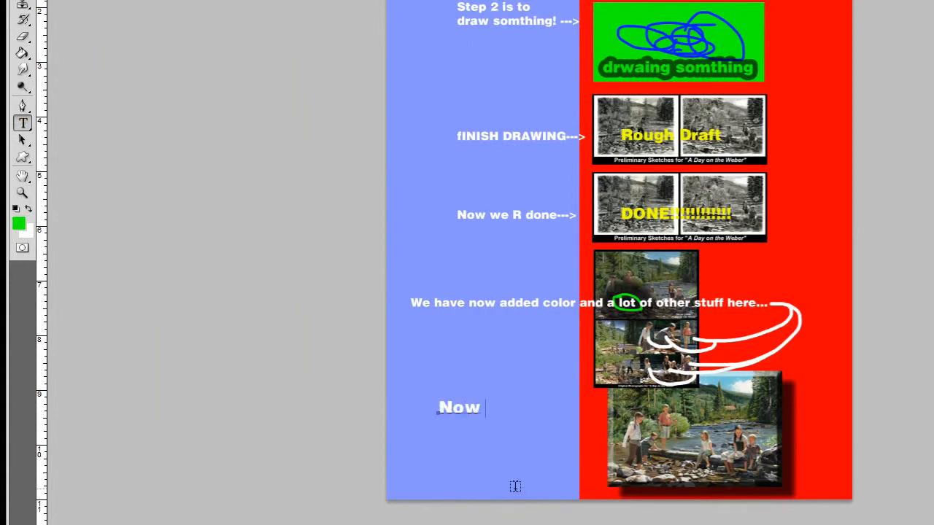
text(Jeremiah)
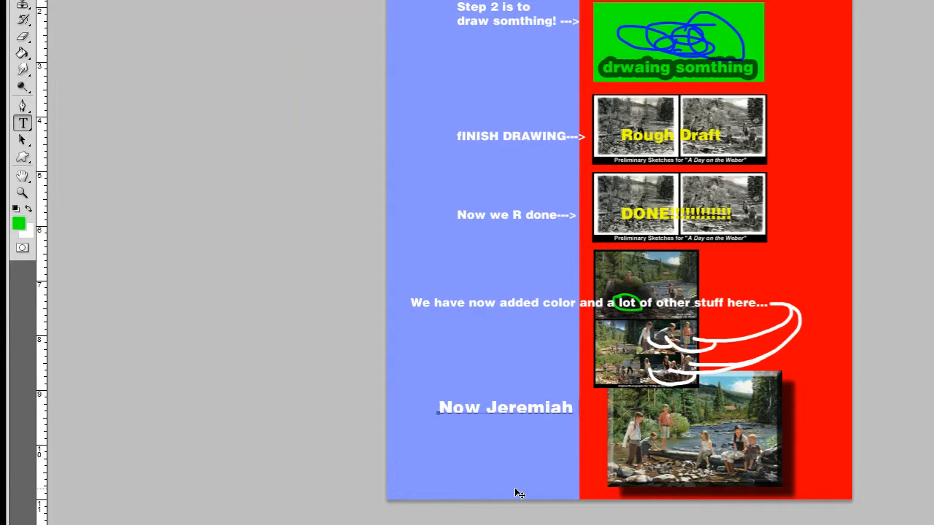
text( is DONE)
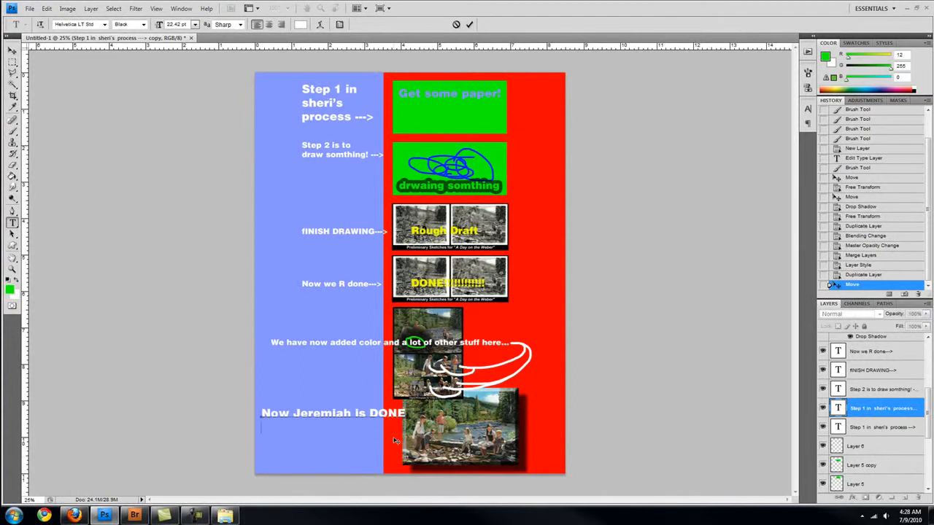
text(with his tuto)
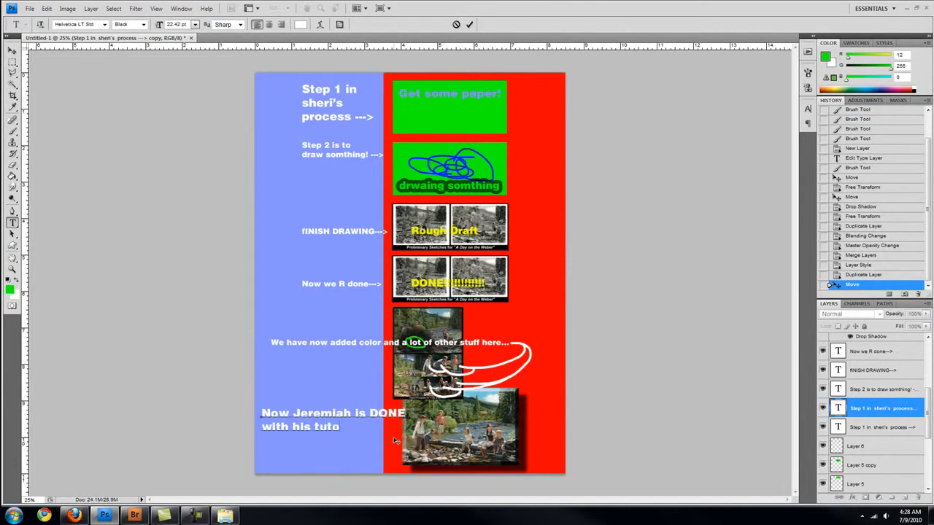
text(rial)
- Continue the caption with the lines "so he will eat some" and "chicken. --- Great.", and commit the text
text(so h)
text(e will eat)
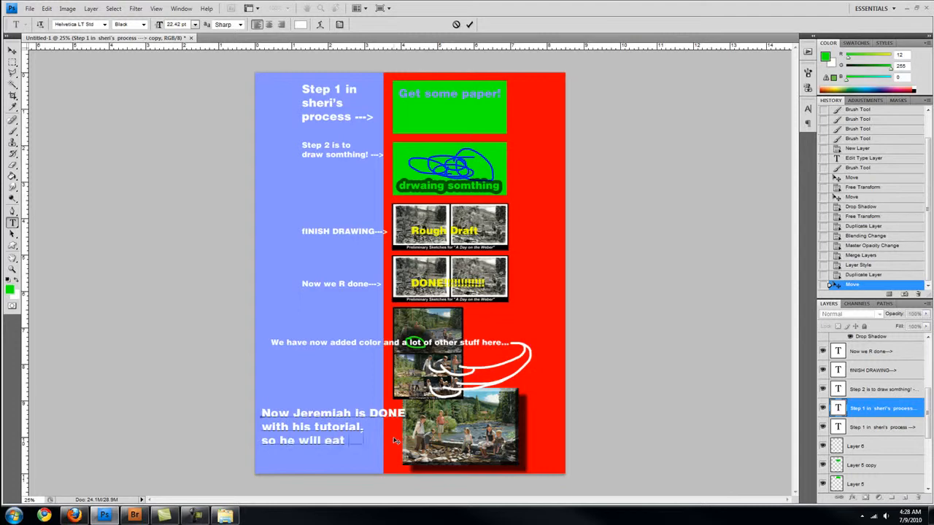
text( sone)
key(Return)
text(x)
key(BackSpace)
text(chicken.)
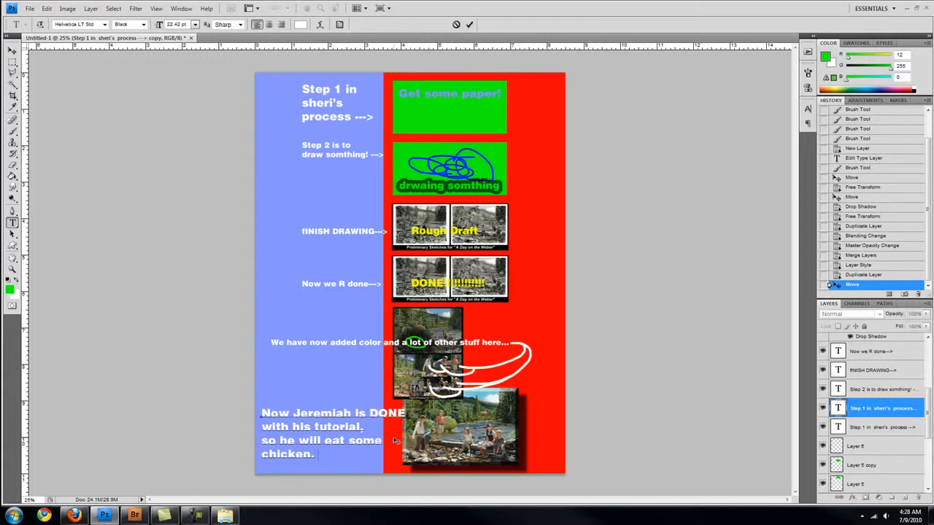
text( --- Great.)
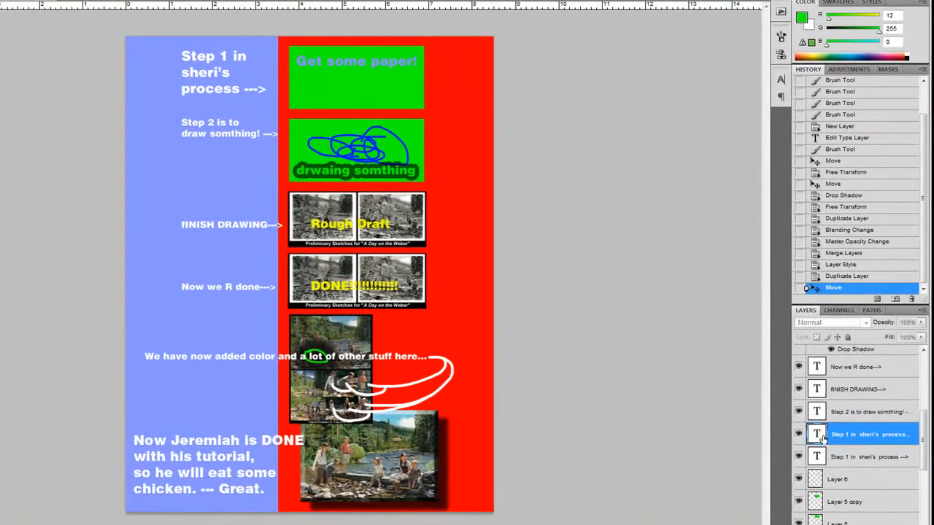
click(821, 437)
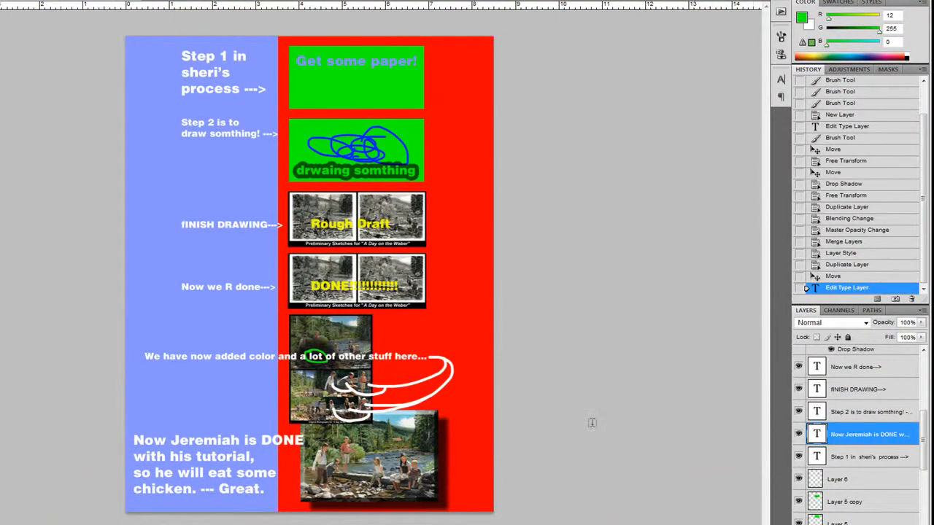
- Try a dark purple Color Overlay on the new caption's layer, and turn the overlay off again
double_click(909, 435)
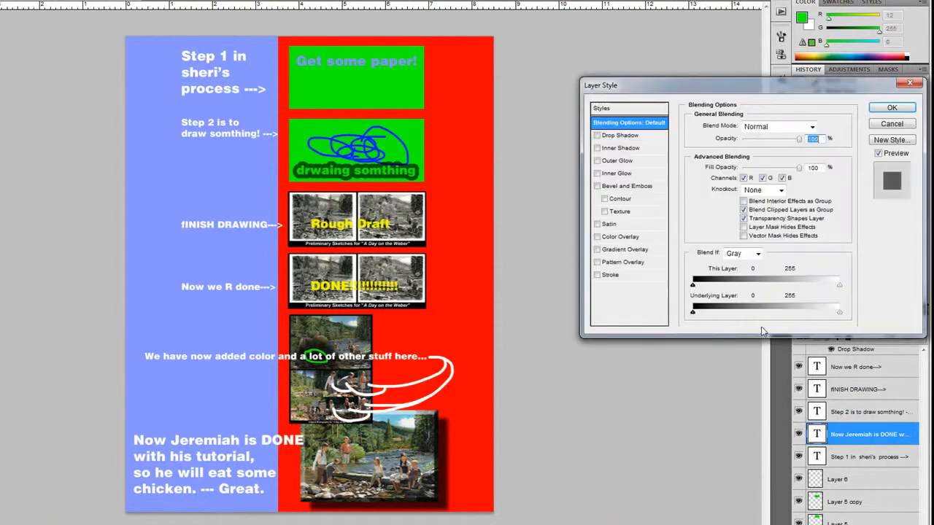
click(611, 241)
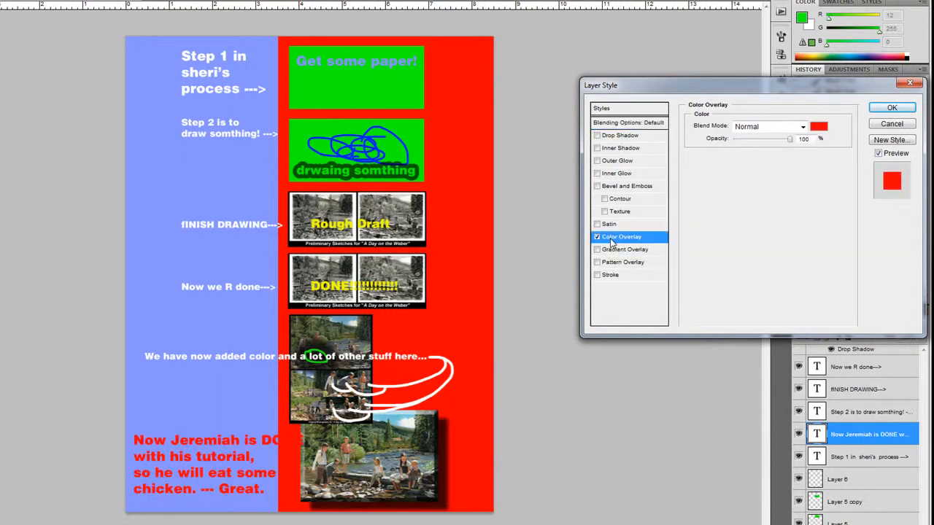
click(817, 126)
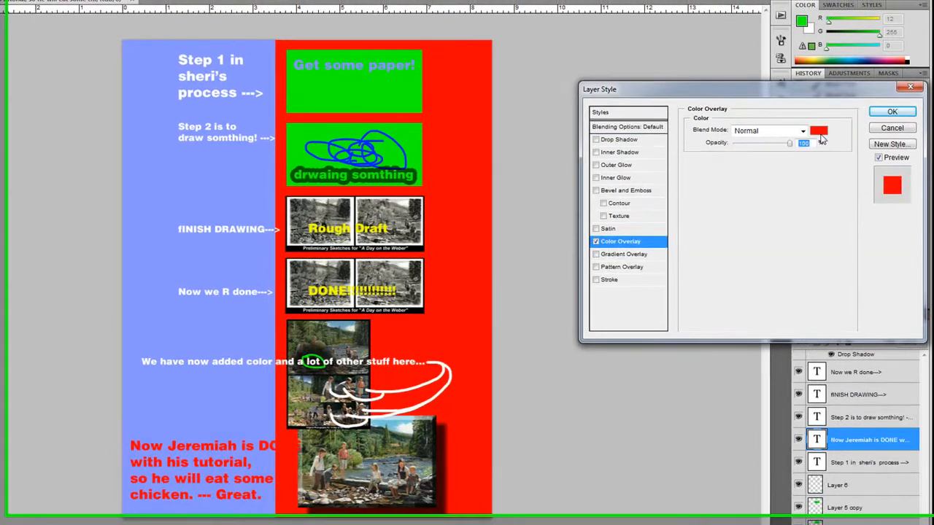
click(714, 173)
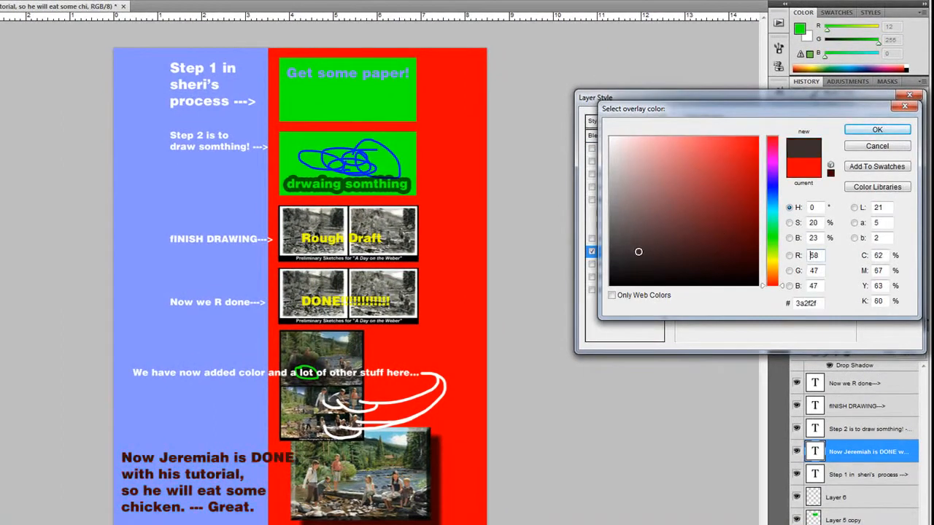
click(726, 234)
drag(772, 240, 770, 156)
click(877, 146)
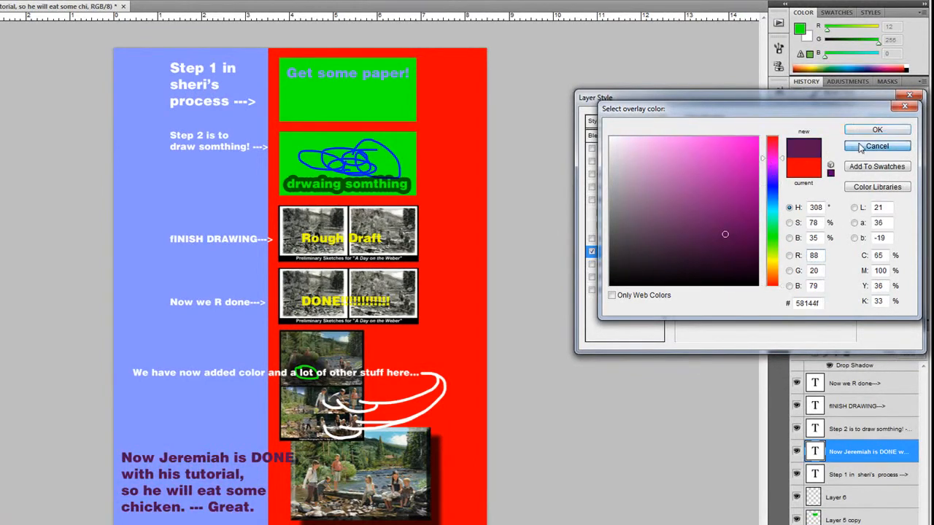
click(593, 252)
- Add a Gradient Overlay to the closing caption with the Blue, Red, Yellow preset at an angle of about 125°
click(611, 267)
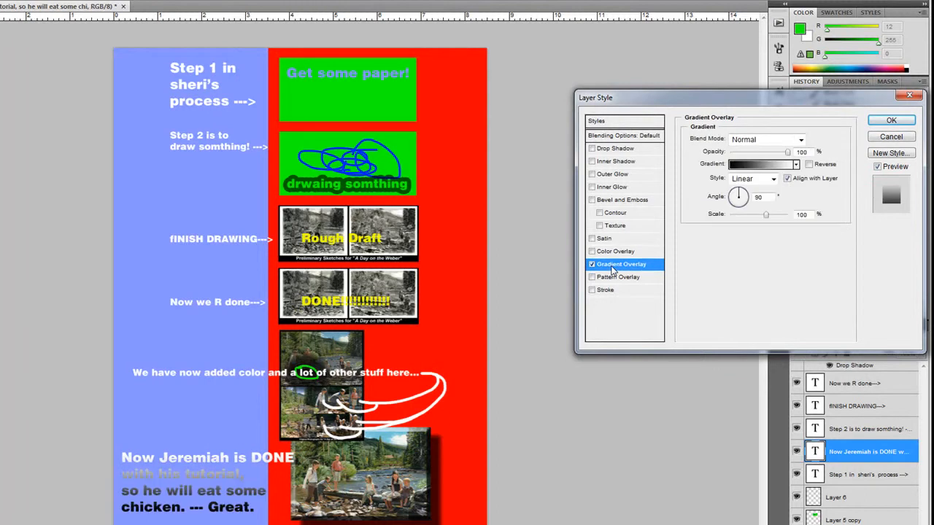
mouse_move(741, 205)
mouse_down()
mouse_move(746, 192)
mouse_move(743, 207)
mouse_move(728, 207)
mouse_move(739, 192)
mouse_up()
click(762, 164)
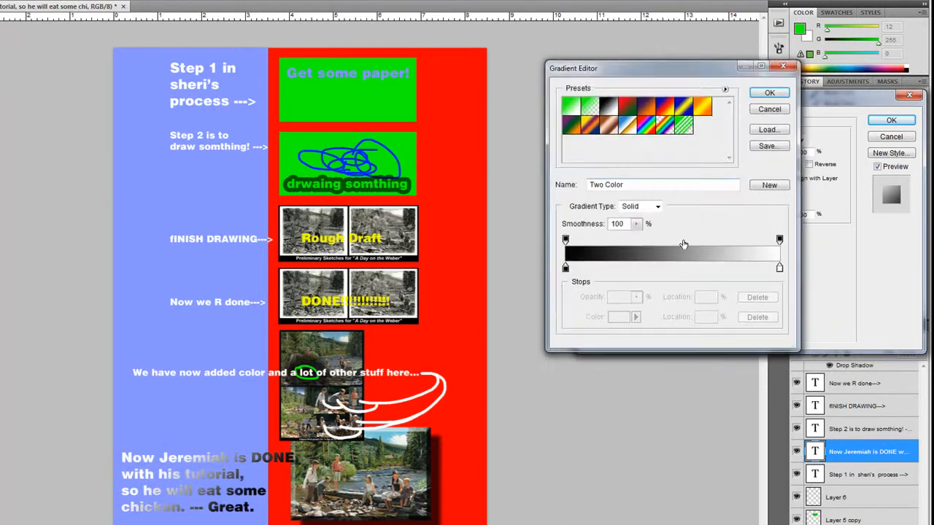
click(647, 268)
click(628, 109)
click(646, 109)
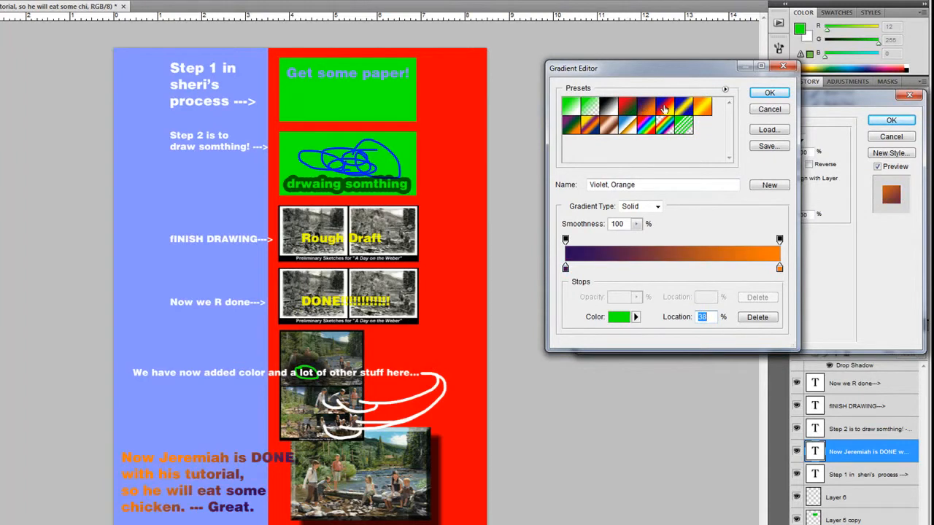
click(664, 109)
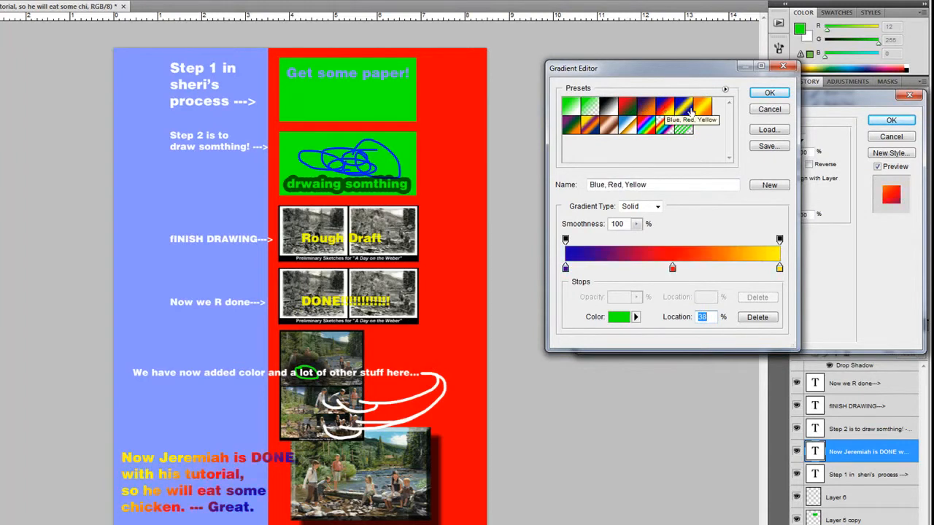
click(769, 92)
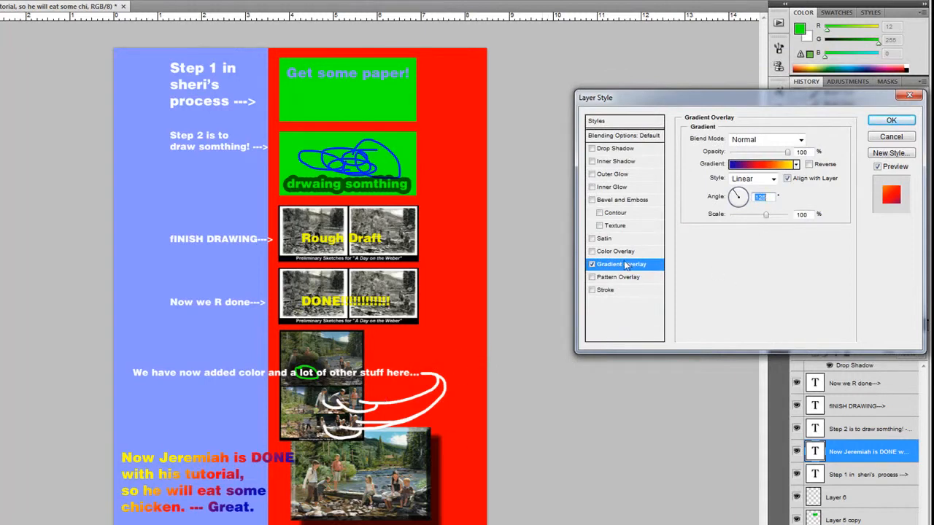
- Try a white Outer Glow on the caption with 100% opacity, 53% spread and 98 px size, and turn the glow off again
click(604, 167)
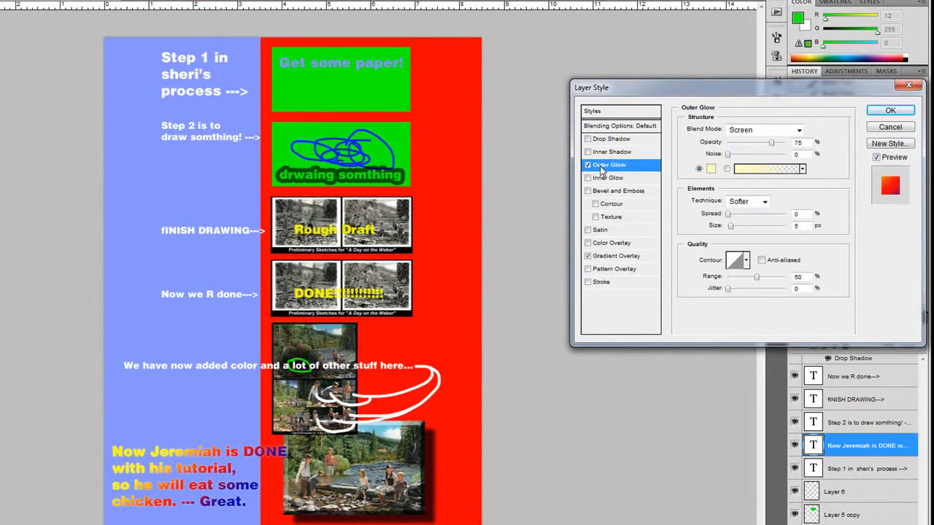
click(712, 169)
drag(713, 168, 561, 104)
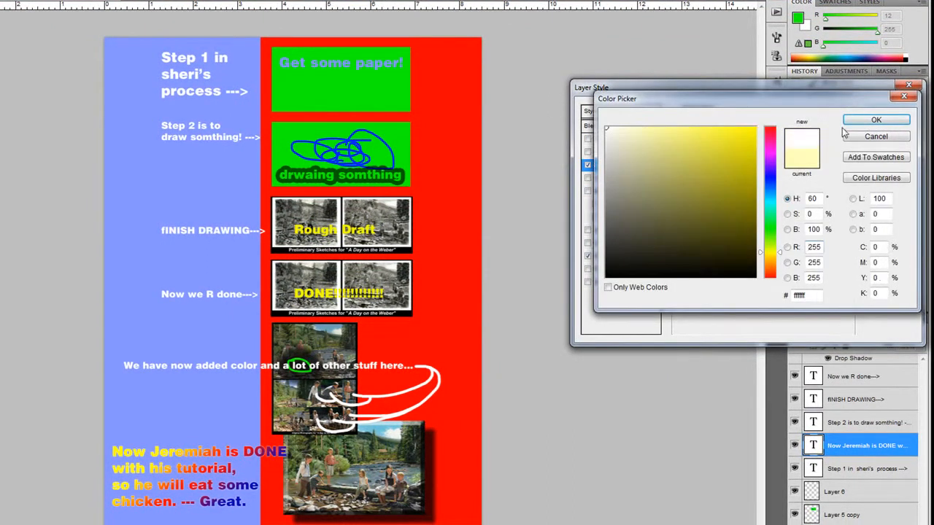
click(876, 121)
drag(728, 215, 752, 226)
drag(772, 146, 800, 143)
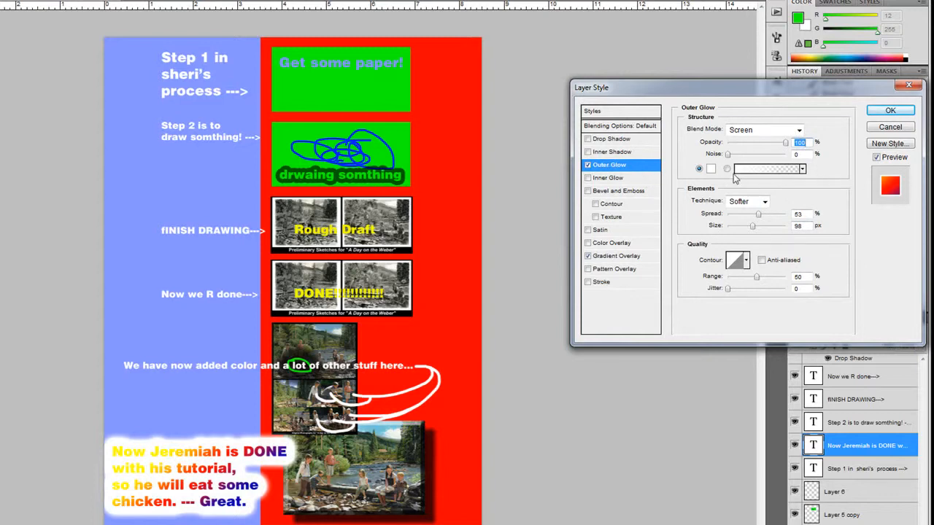
click(589, 165)
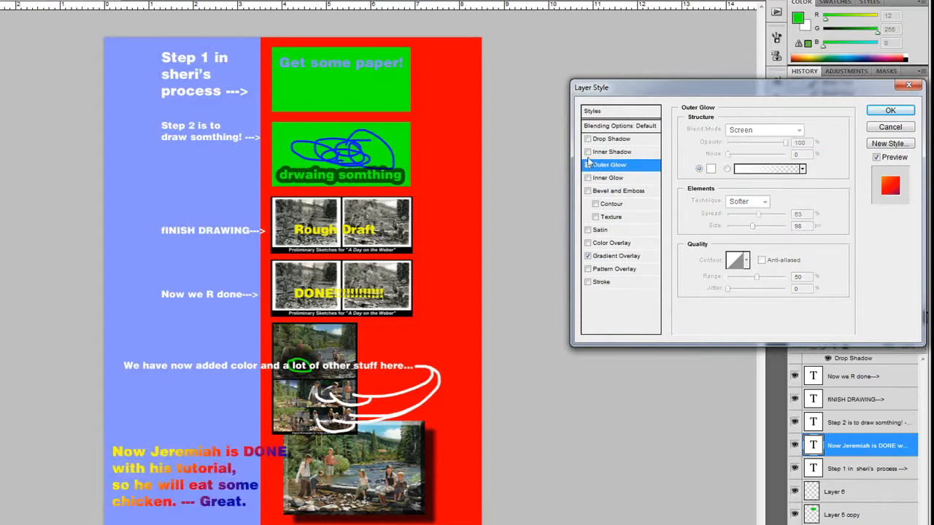
- Add a black Drop Shadow to the caption with about 65% opacity, 27% spread and 62 px size, and apply the layer style
click(588, 138)
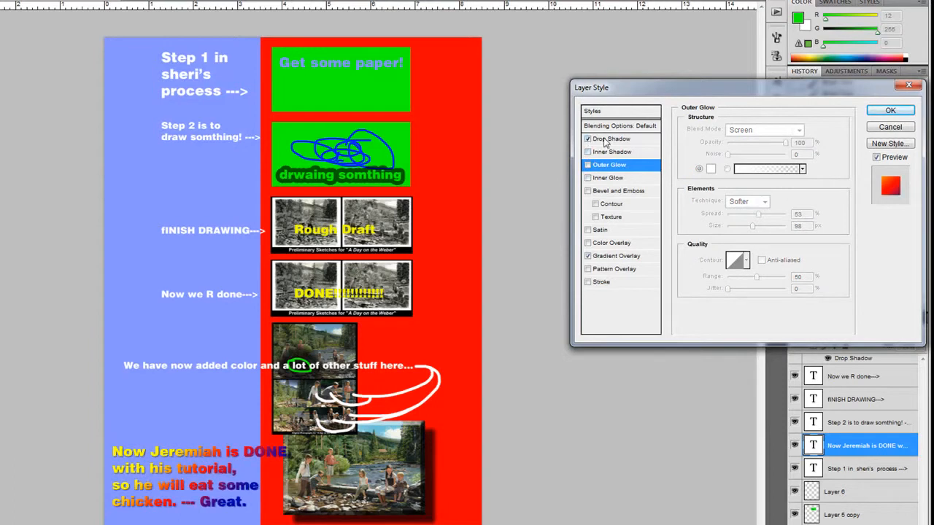
click(606, 139)
drag(734, 179, 745, 204)
mouse_move(772, 144)
mouse_down()
mouse_move(801, 144)
mouse_move(766, 144)
mouse_up()
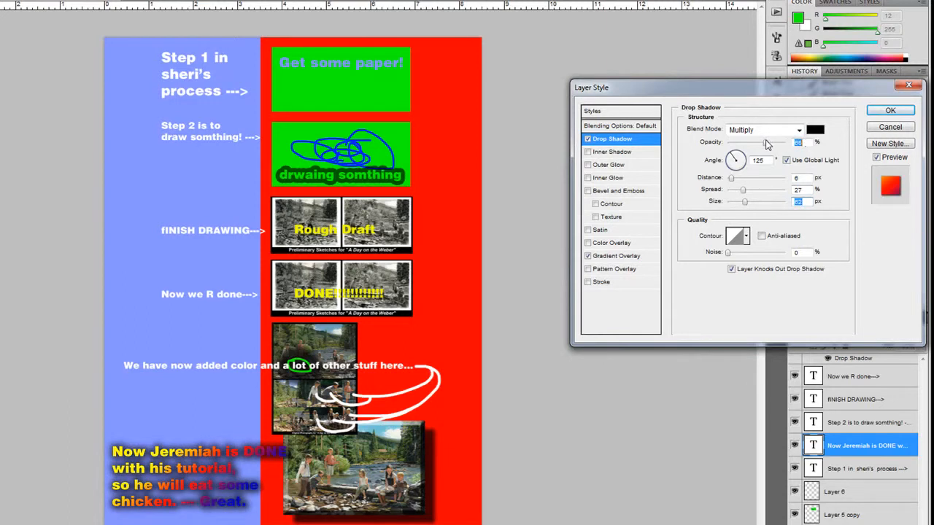
click(890, 110)
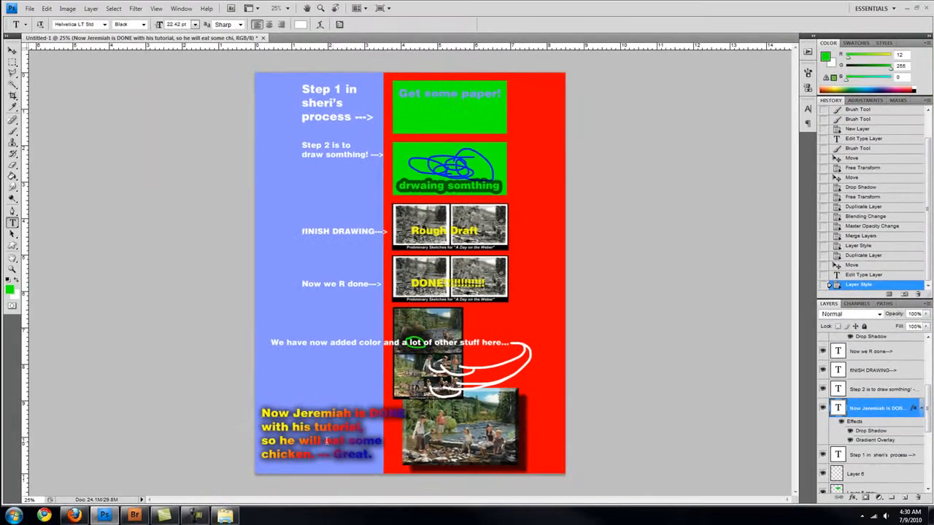
drag(189, 485, 258, 485)
drag(381, 441, 311, 455)
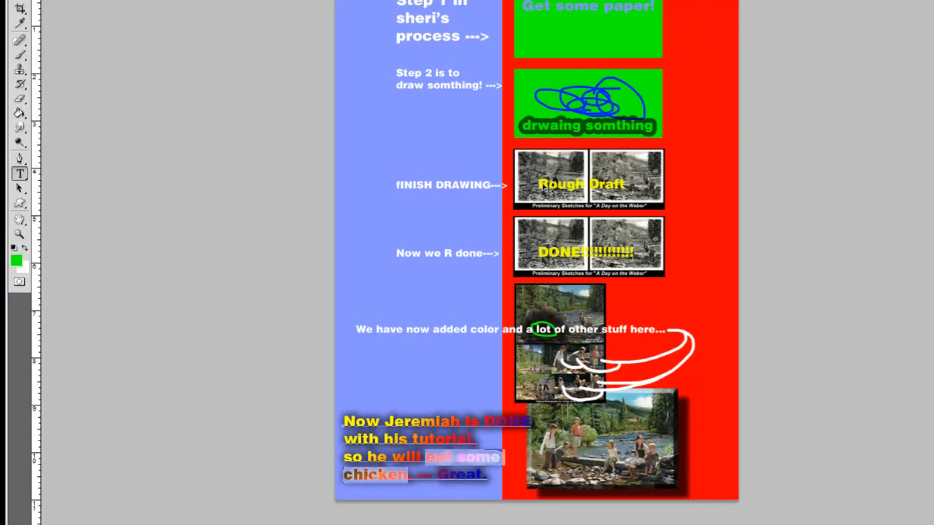
click(424, 457)
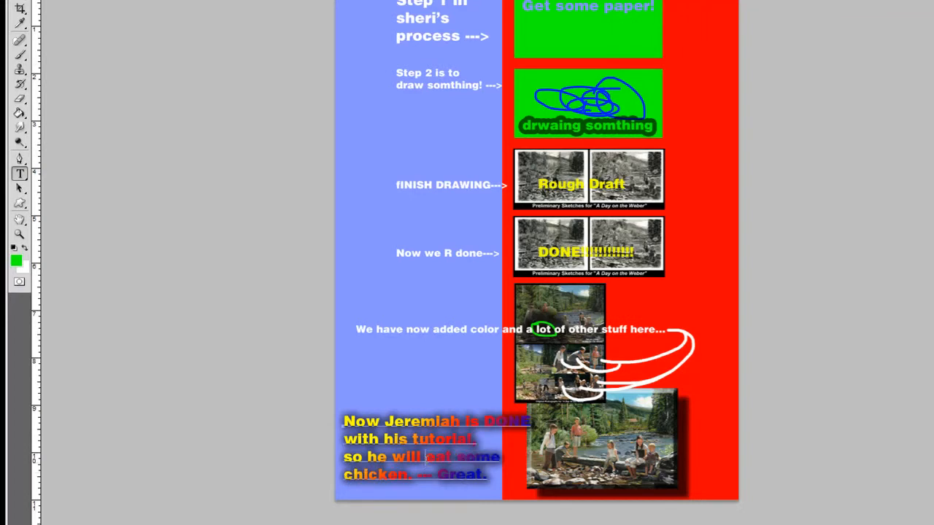
drag(438, 457, 410, 480)
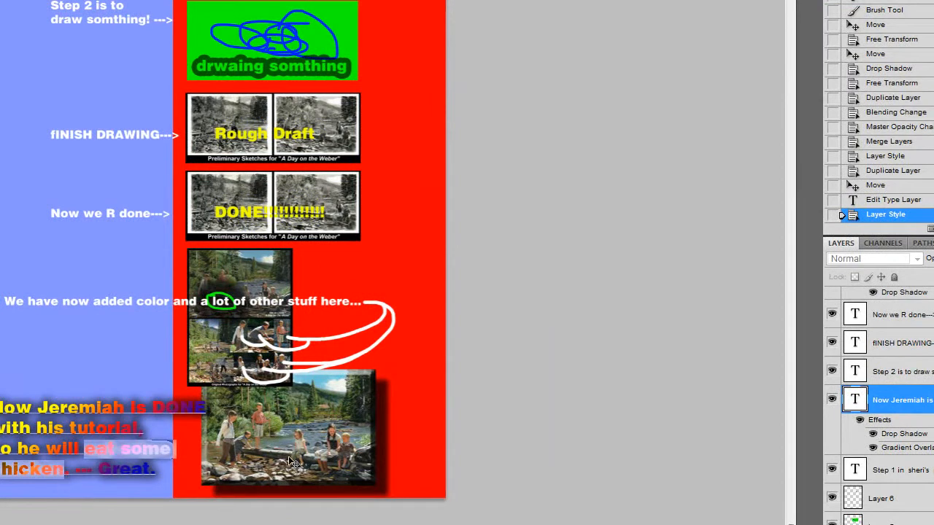
click(883, 407)
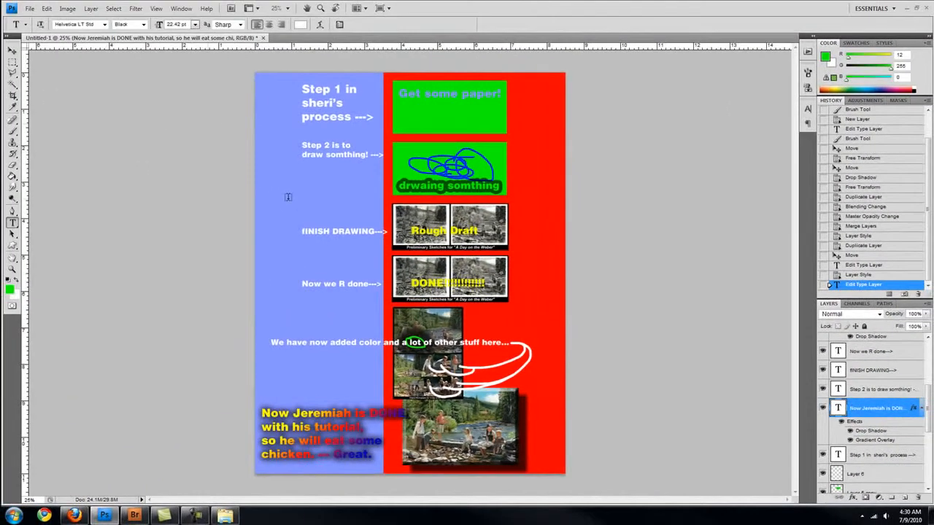
- Add the text "GOODBY!" in the blue column between the Step 2 and "fINISH DRAWING" labels, and commit it
click(288, 196)
text(GOODBY!)
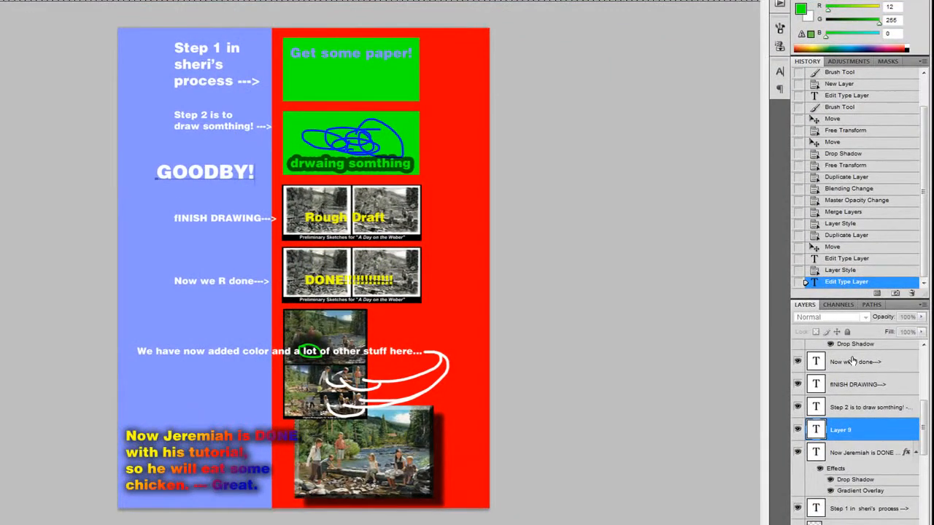
click(851, 361)
- Select all the text layers, from "Rough draft copy" down to the Step 1 label, and group them
scroll(852, 363, up, 2)
scroll(853, 363, up, 3)
click(851, 353)
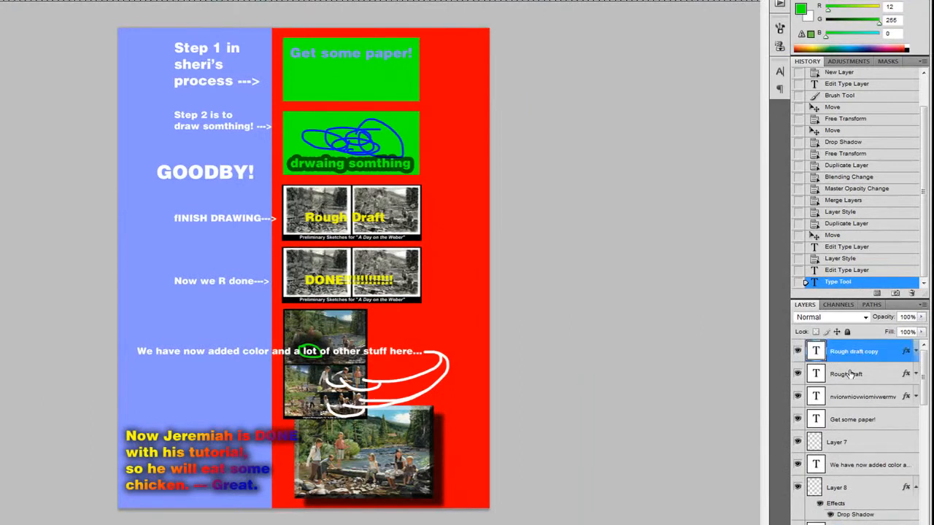
shift+click(851, 374)
shift+click(853, 398)
shift+click(852, 419)
scroll(852, 413, down, 2)
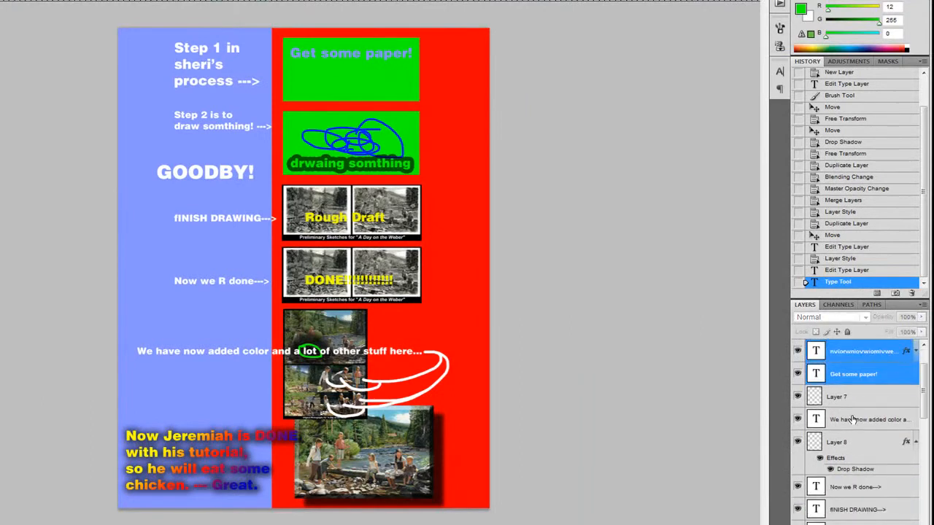
ctrl+click(852, 419)
scroll(852, 420, down, 3)
ctrl+click(852, 419)
ctrl+click(852, 441)
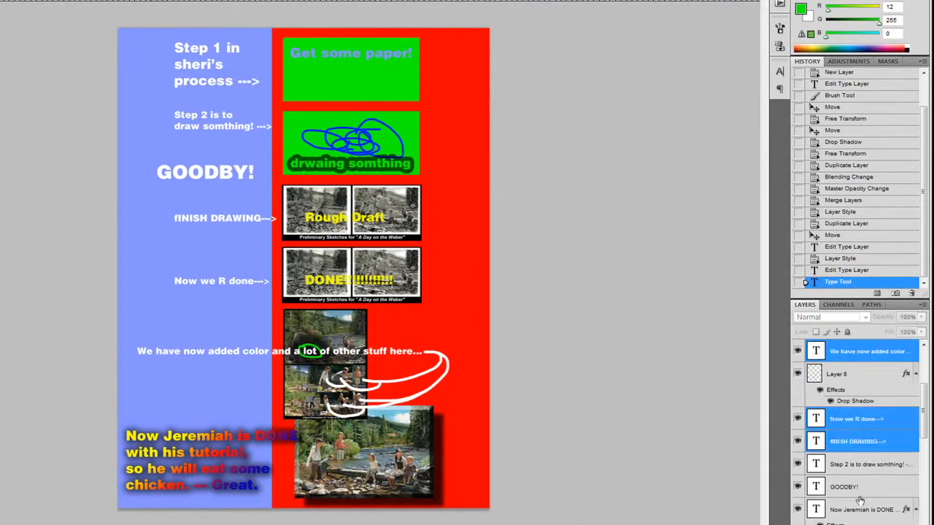
ctrl+click(849, 464)
ctrl+click(852, 487)
scroll(850, 478, down, 3)
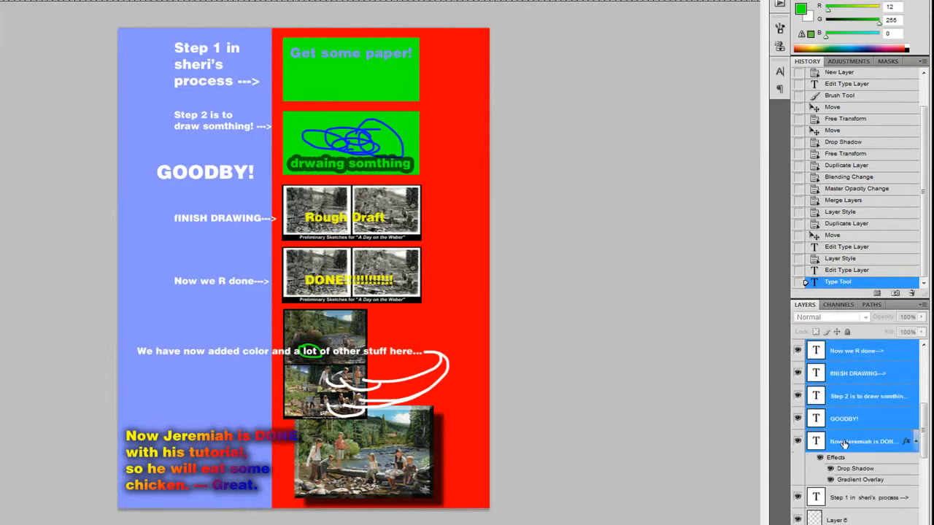
ctrl+click(844, 440)
scroll(846, 449, down, 3)
ctrl+click(841, 433)
scroll(844, 438, down, 3)
scroll(845, 446, up, 3)
scroll(845, 438, up, 5)
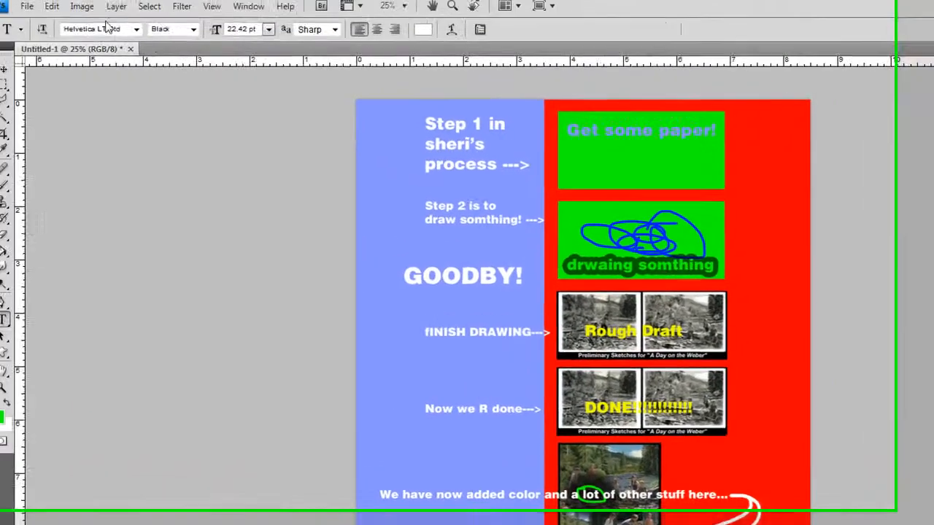
click(140, 13)
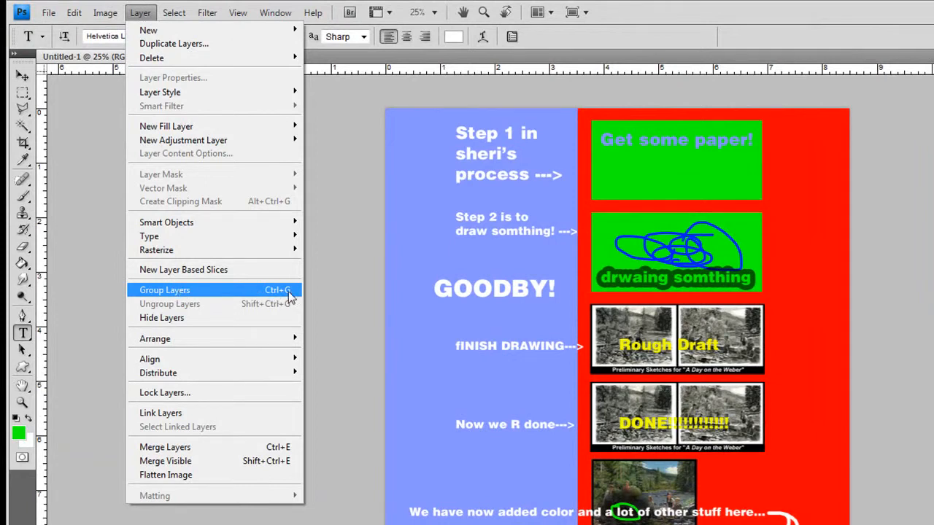
click(259, 289)
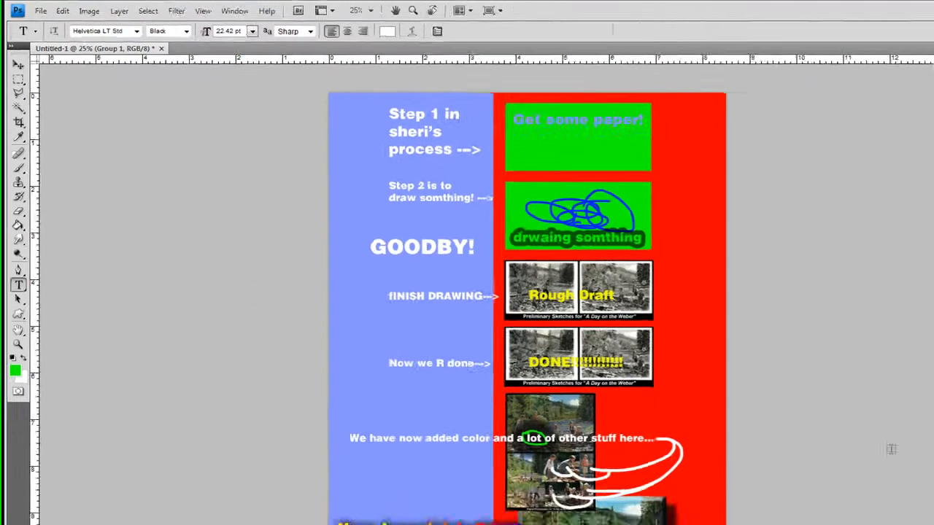
- Hide the group of text layers to check its contents on the canvas, and show it again
click(824, 340)
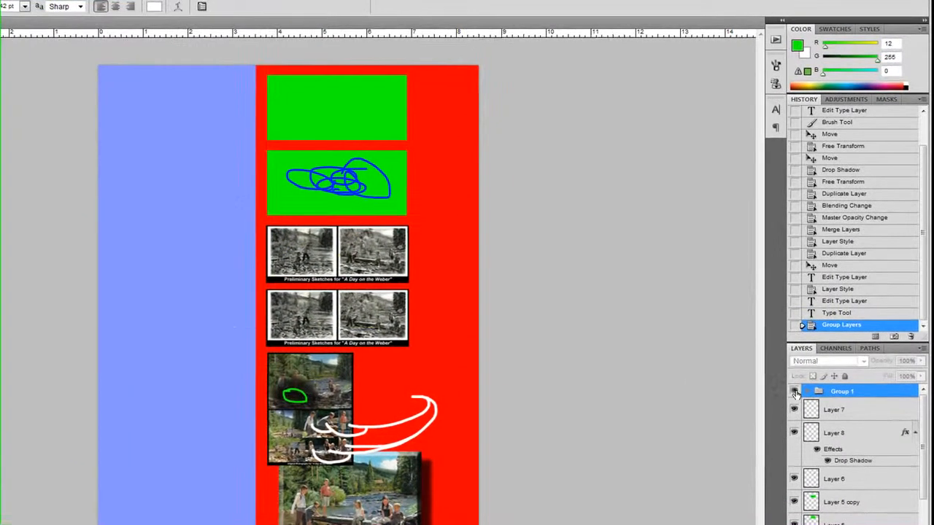
click(824, 339)
click(824, 338)
click(794, 393)
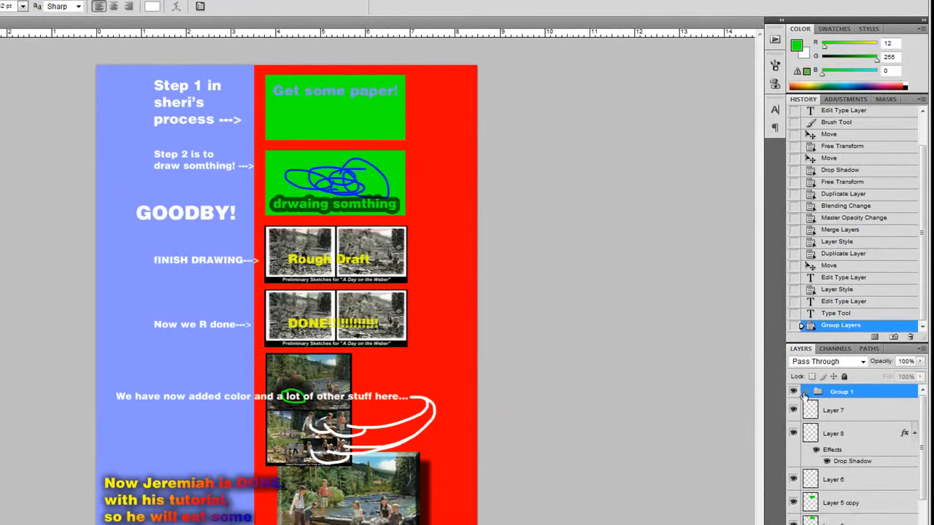
- Expand the text group and move its "DONE!!!" text from the second sketch to the red area beside the color collage
click(806, 393)
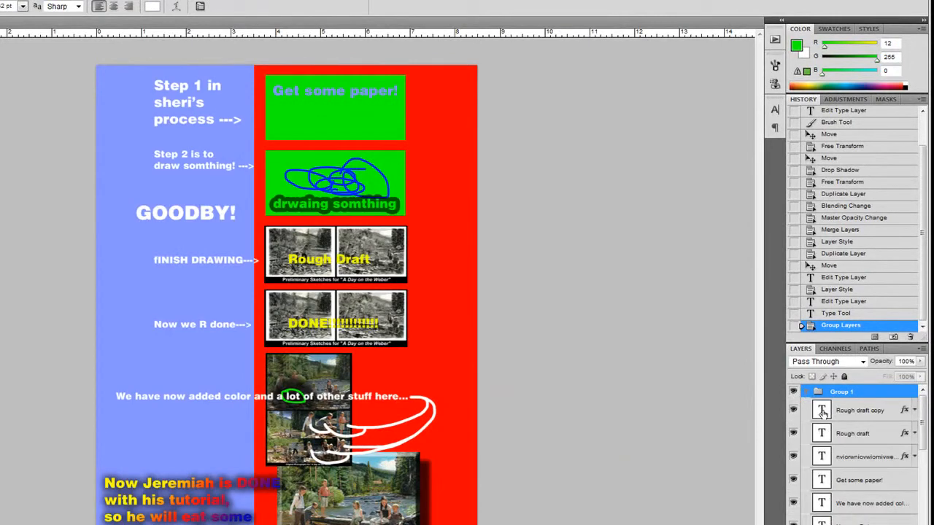
click(833, 413)
key(v)
drag(690, 427, 649, 414)
drag(513, 406, 562, 458)
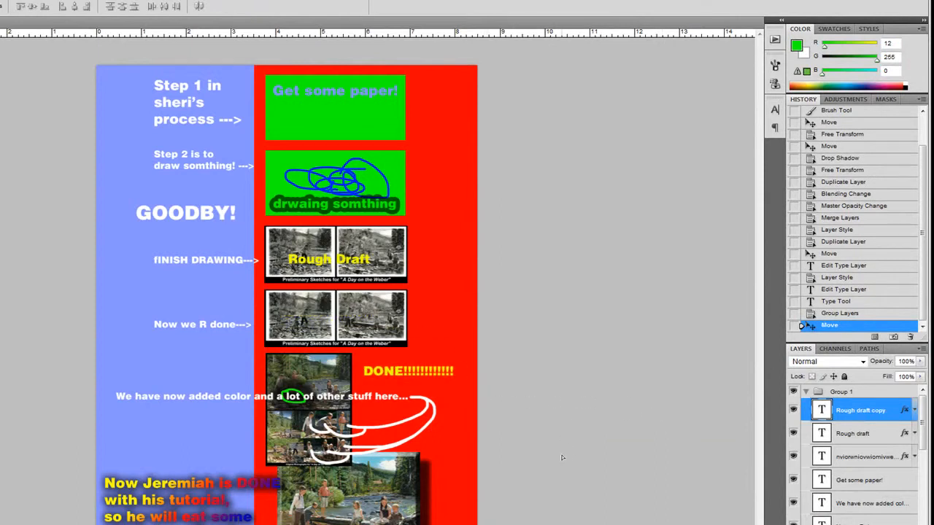
- Collapse the text group, select the artwork layers from Layer 7 through Layer 1 copy 2, and group them
click(807, 393)
click(830, 412)
scroll(830, 412, down, 5)
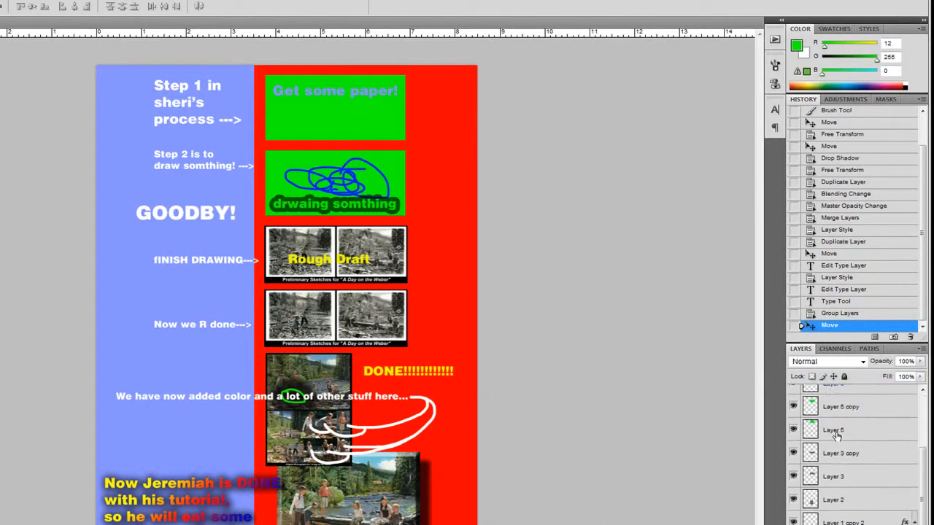
shift+click(843, 491)
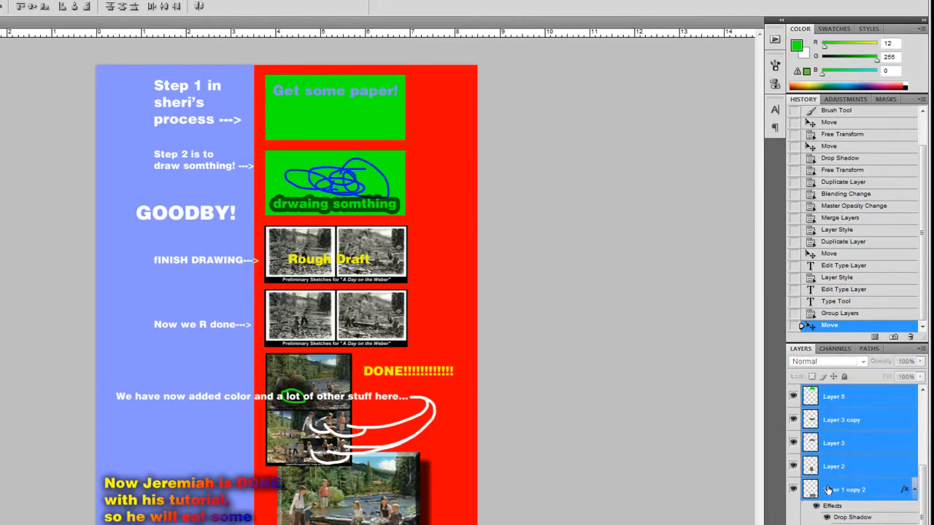
key(ctrl+g)
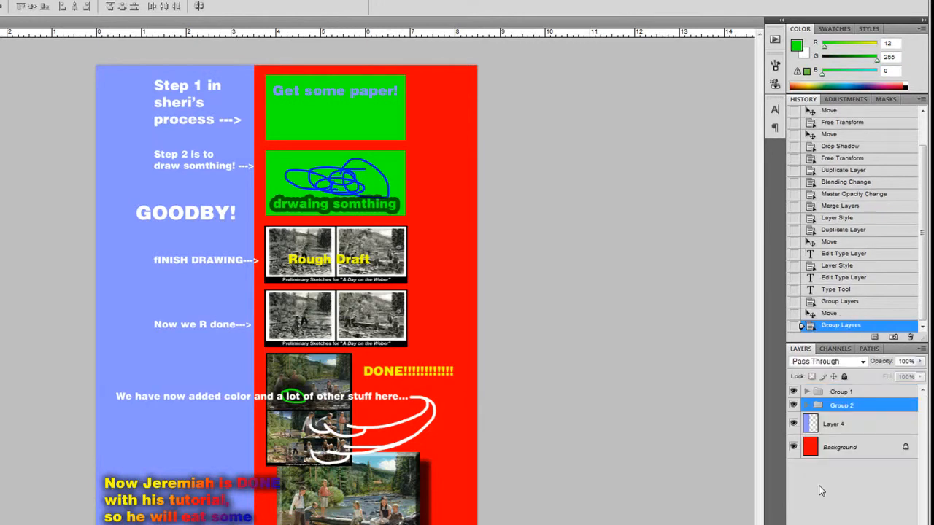
- Hide both layer groups to view only the background colors, and show both groups again
click(793, 392)
click(794, 406)
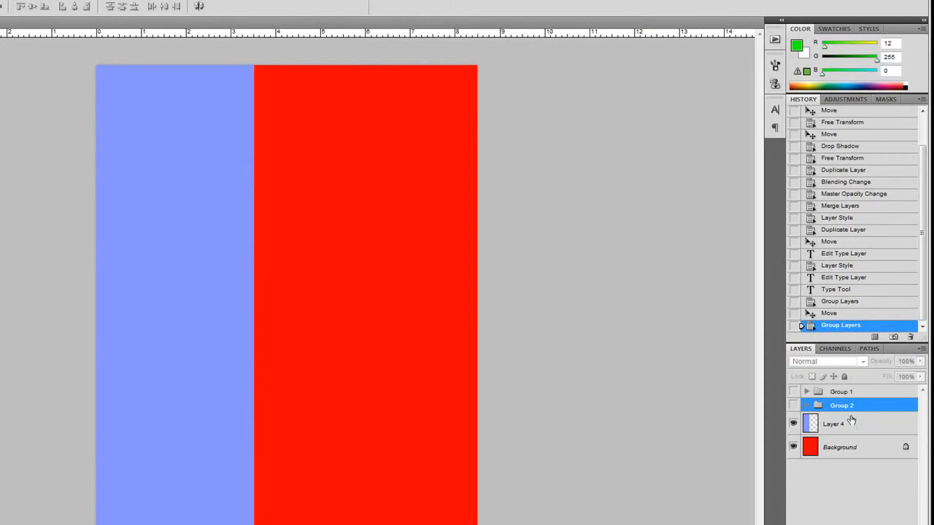
click(793, 405)
click(793, 392)
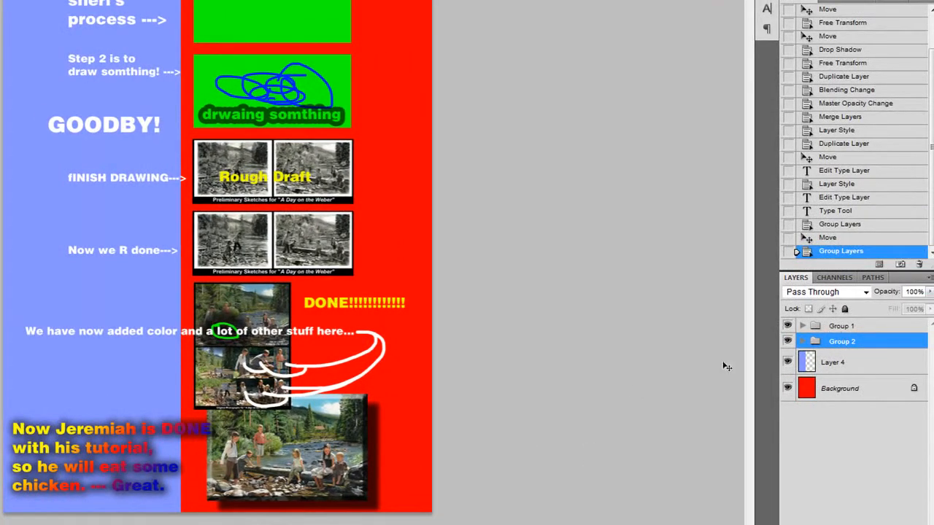
- Rename the group of text layers as "Dumb group 1.3"
double_click(846, 326)
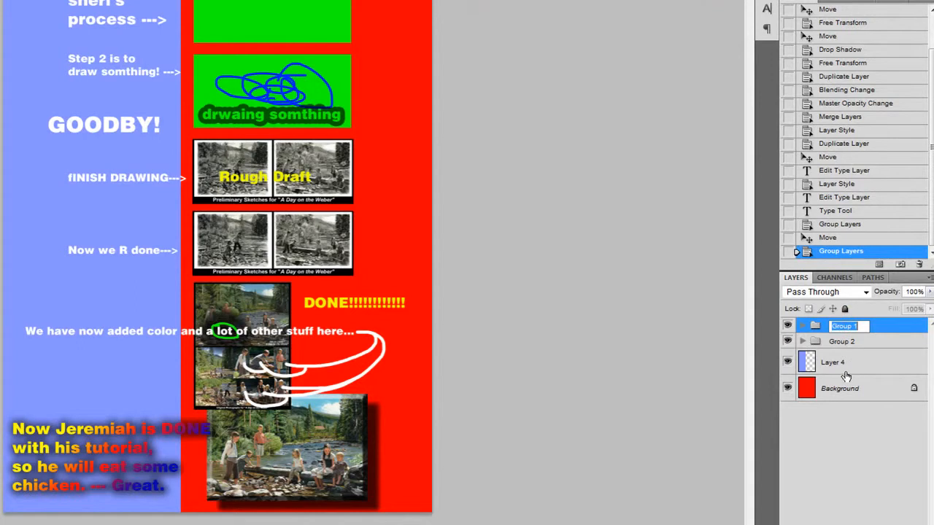
text(Dumb grou)
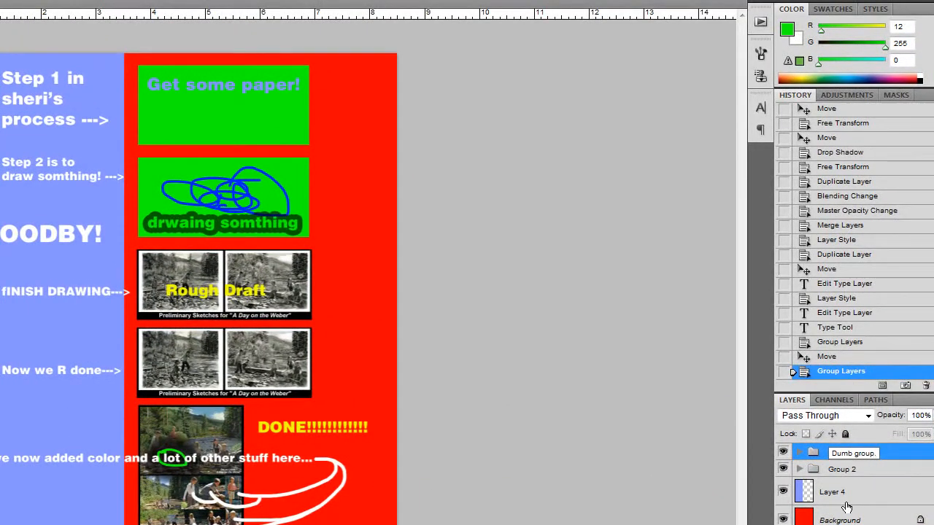
text(p 1.3)
key(Return)
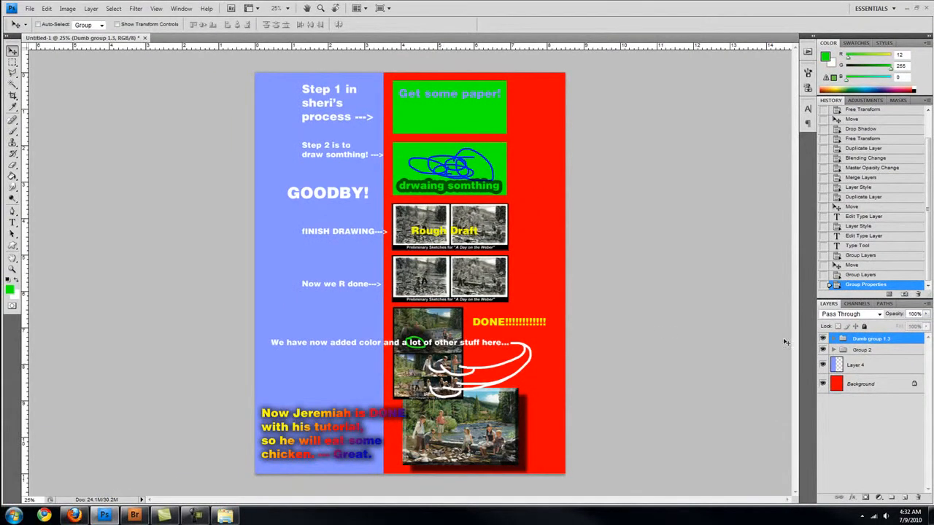
- Expand the text group to review its layers, enable auto-select for groups, and select the text group through "GOODBY!" on the canvas
click(835, 340)
scroll(843, 389, down, 1)
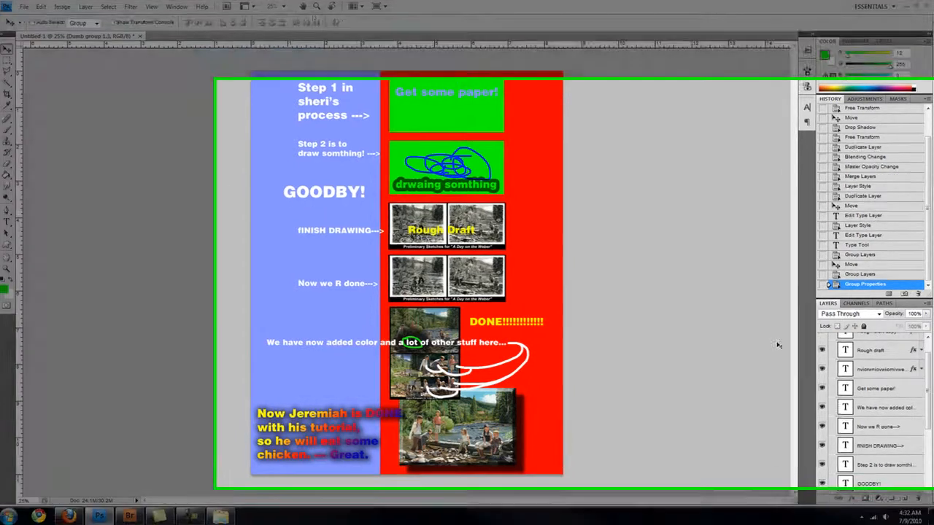
scroll(845, 495, down, 2)
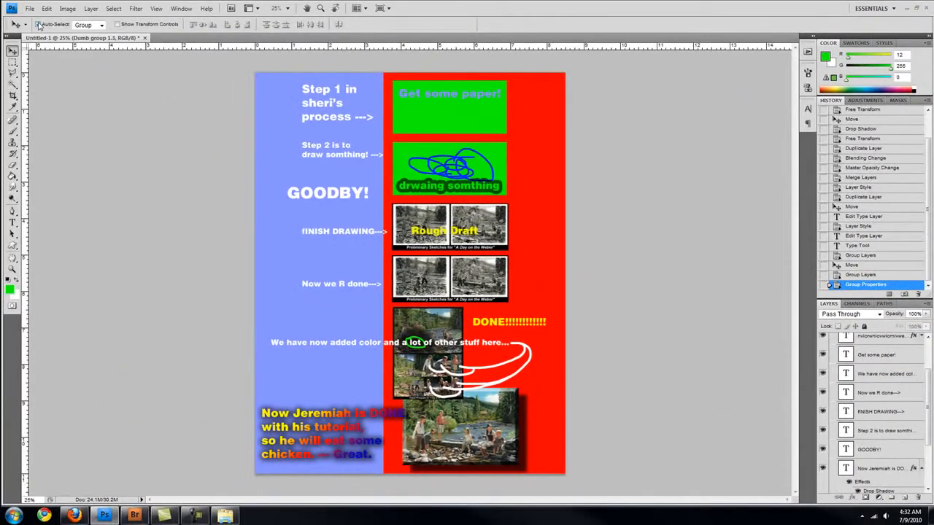
click(303, 195)
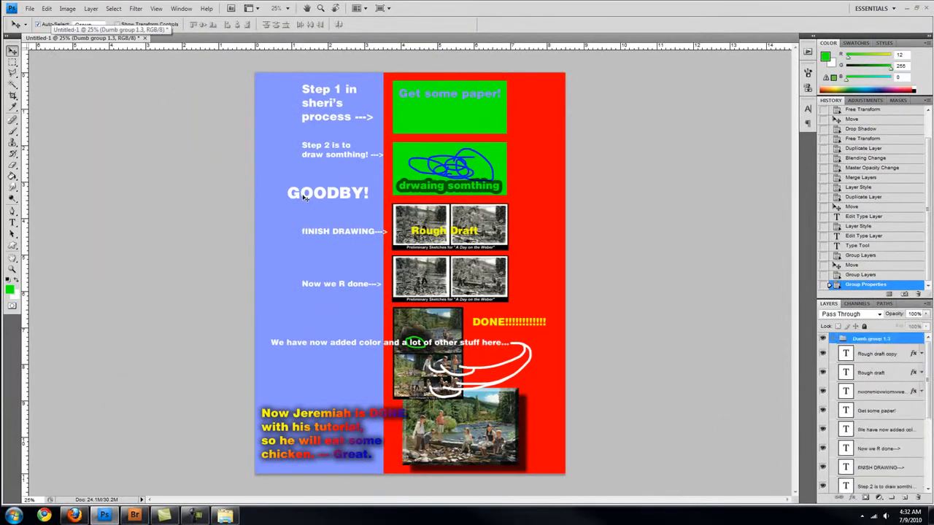
- Move the artwork group slightly right on the canvas, reselect the text group through its "GOODBY!" text, and collapse it
mouse_move(402, 168)
mouse_down()
mouse_move(441, 163)
mouse_move(411, 164)
mouse_up()
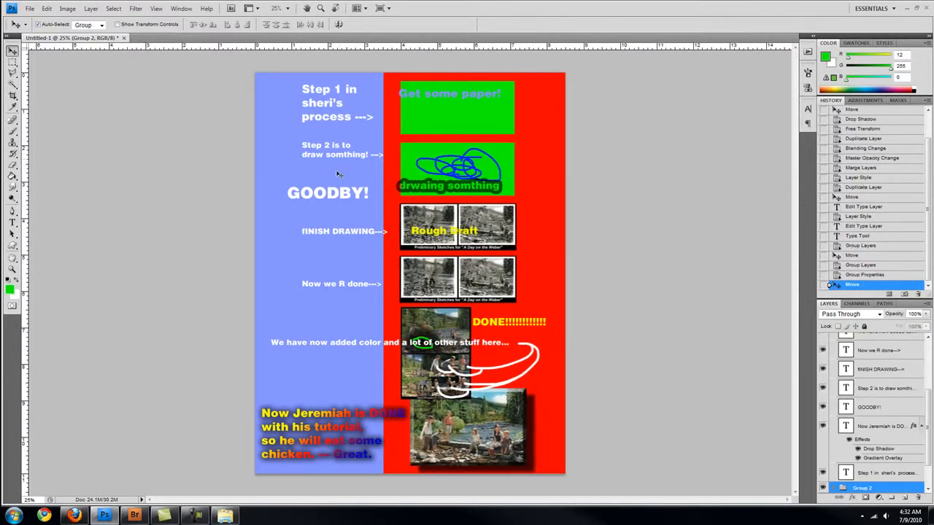
click(318, 199)
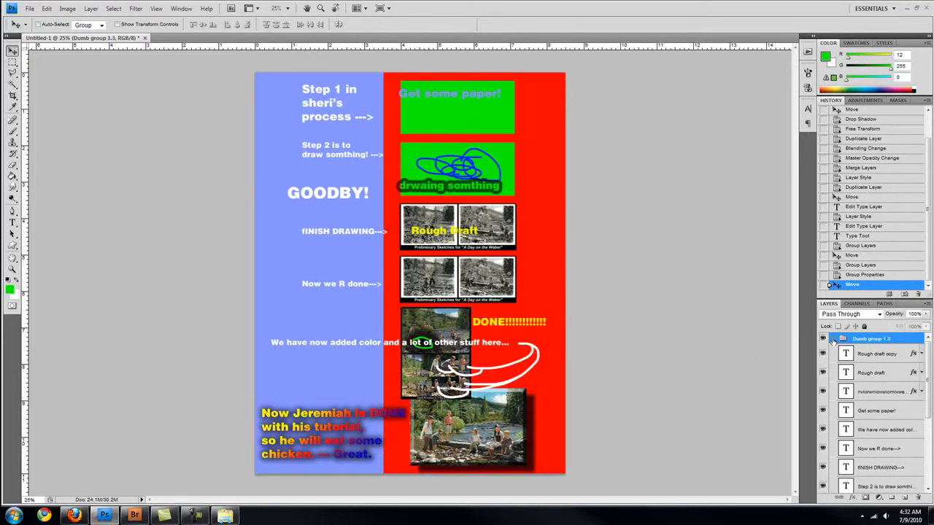
click(833, 341)
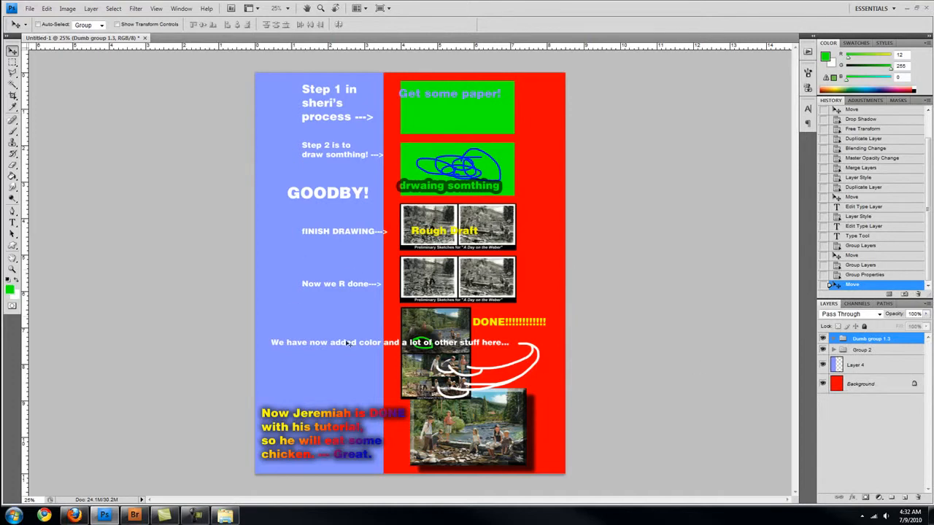